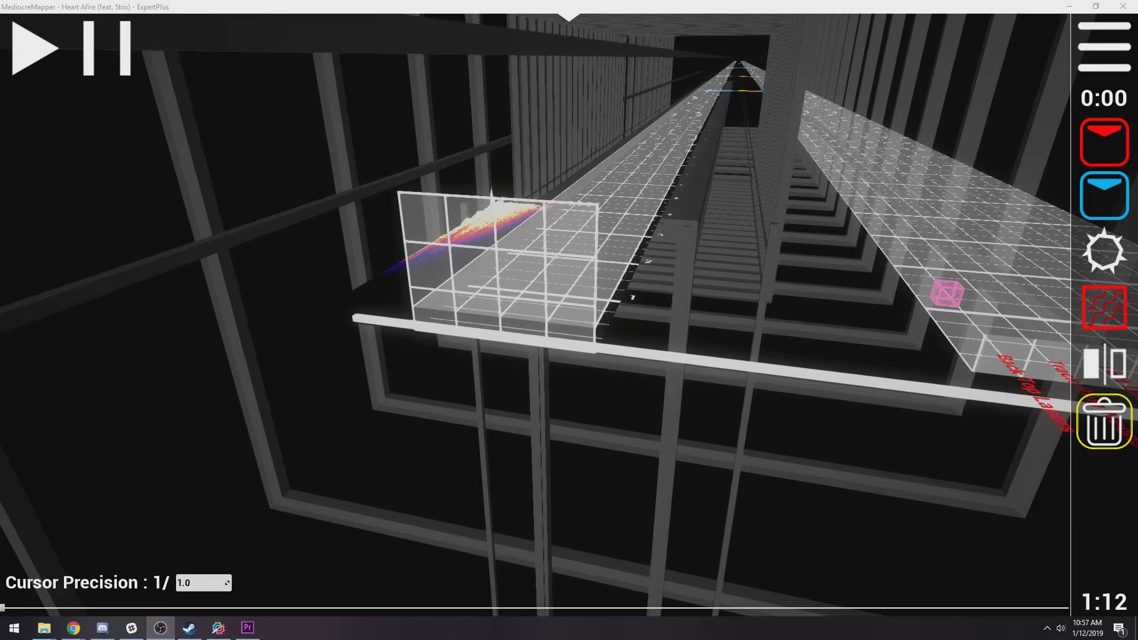
left_click(947, 293)
left_click(947, 292)
left_click(947, 292)
left_click(946, 293)
left_click(946, 292)
left_click(947, 293)
left_click(946, 293)
left_click(946, 292)
left_click(947, 293)
left_click(947, 292)
left_click(803, 5)
Read through the editor's controls reference from the camera controls to the MediocreLoader info, and return to the map view
left_click(1106, 55)
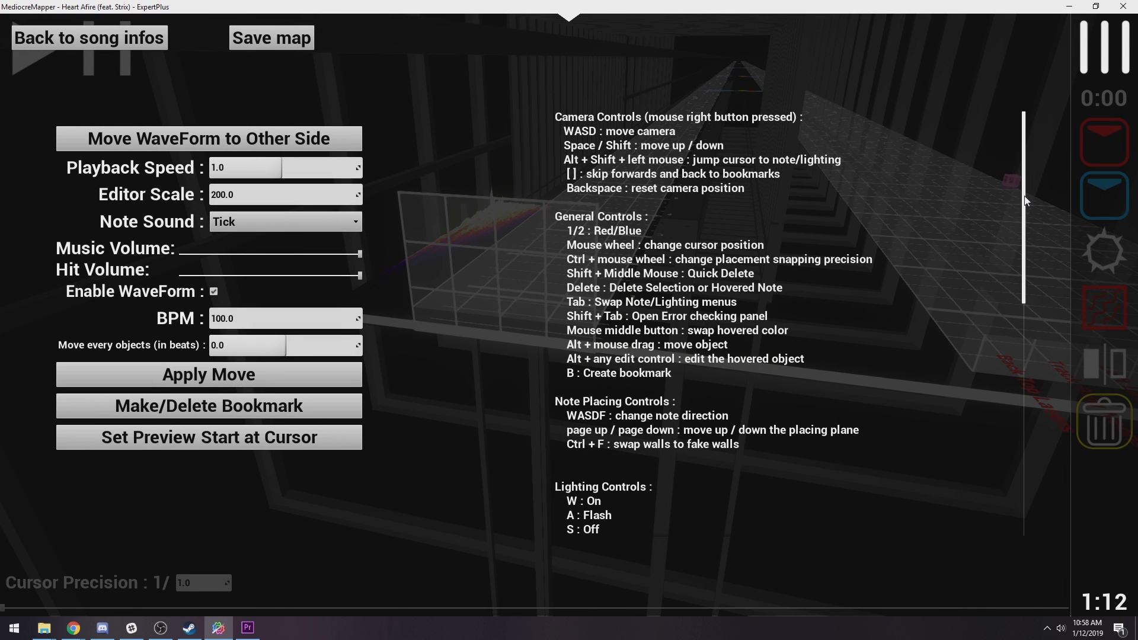
scroll(1024, 216, "down", 3)
scroll(1026, 216, "down", 5)
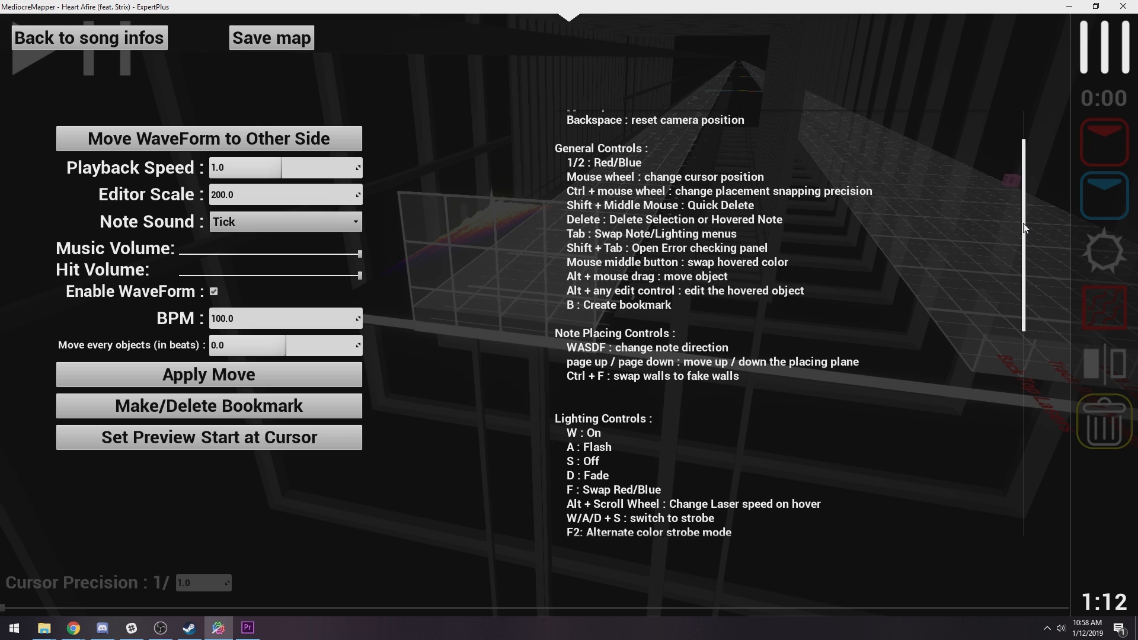
left_click_drag(1024, 239, 1026, 438)
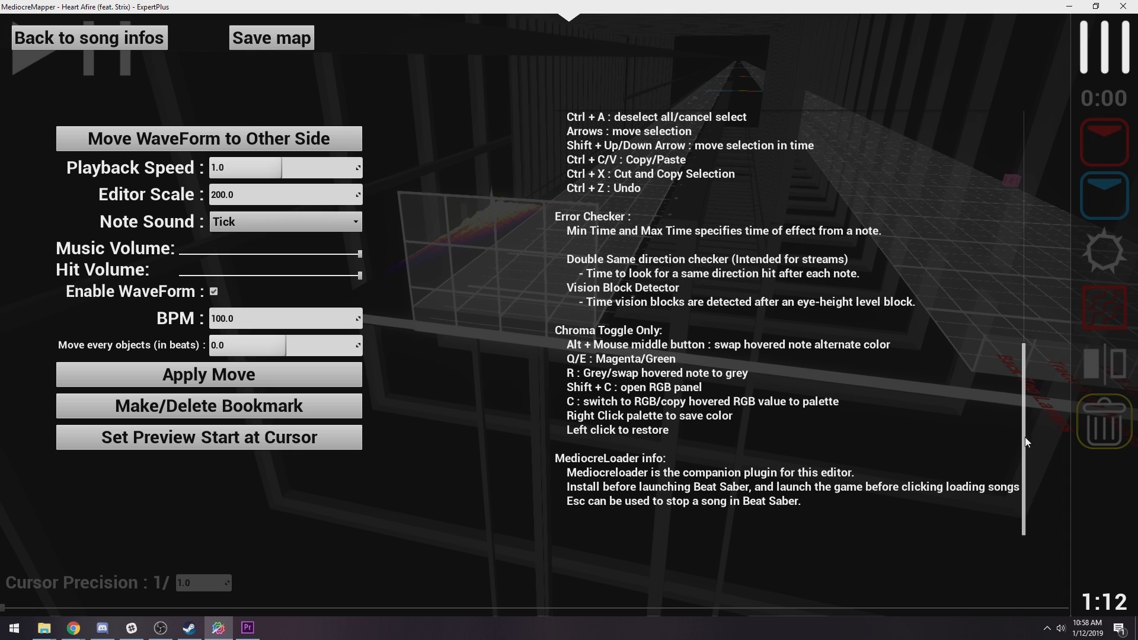
left_click(1107, 50)
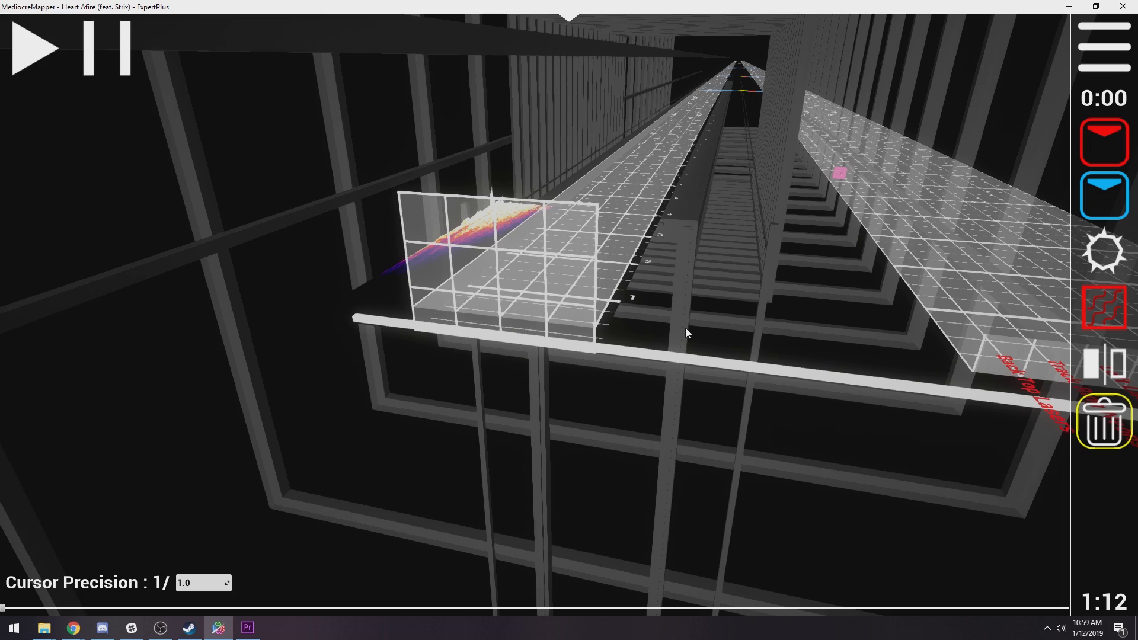
Fly the camera around the placement grid and lighting lanes to inspect the map from several distances and angles
right_click_drag(685, 328, 716, 260)
key("w")
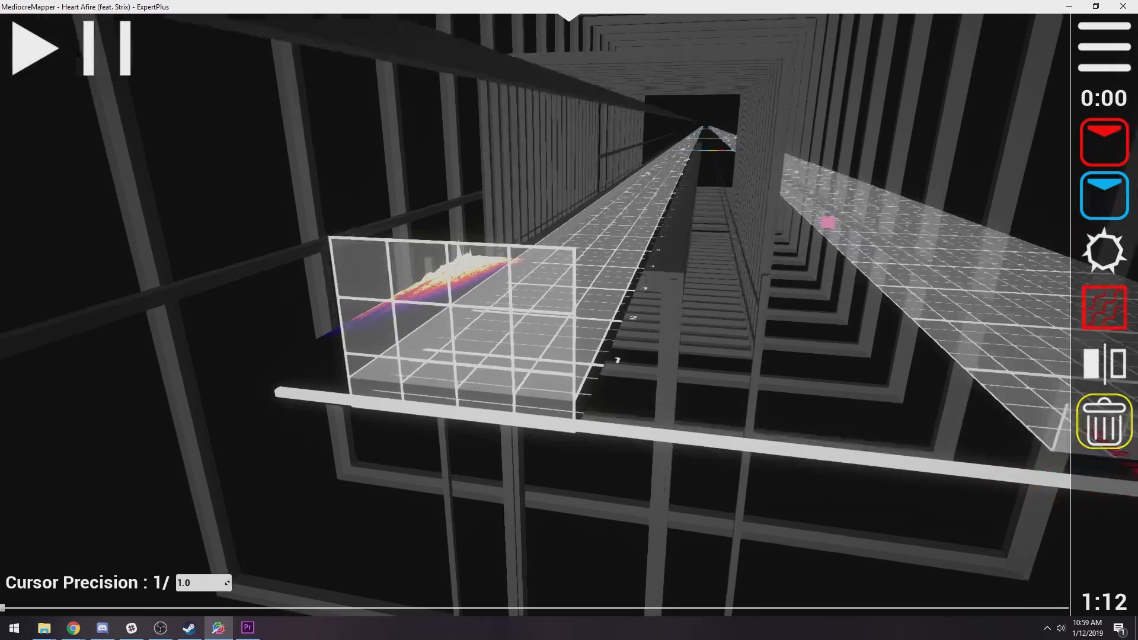
key("s")
key("a")
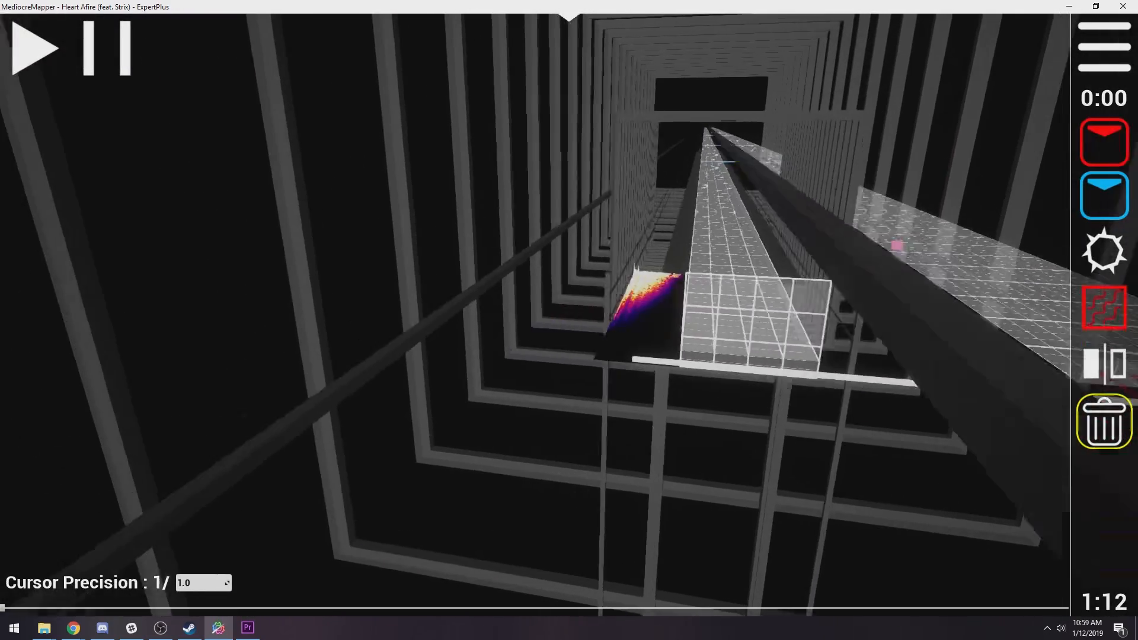
key("d")
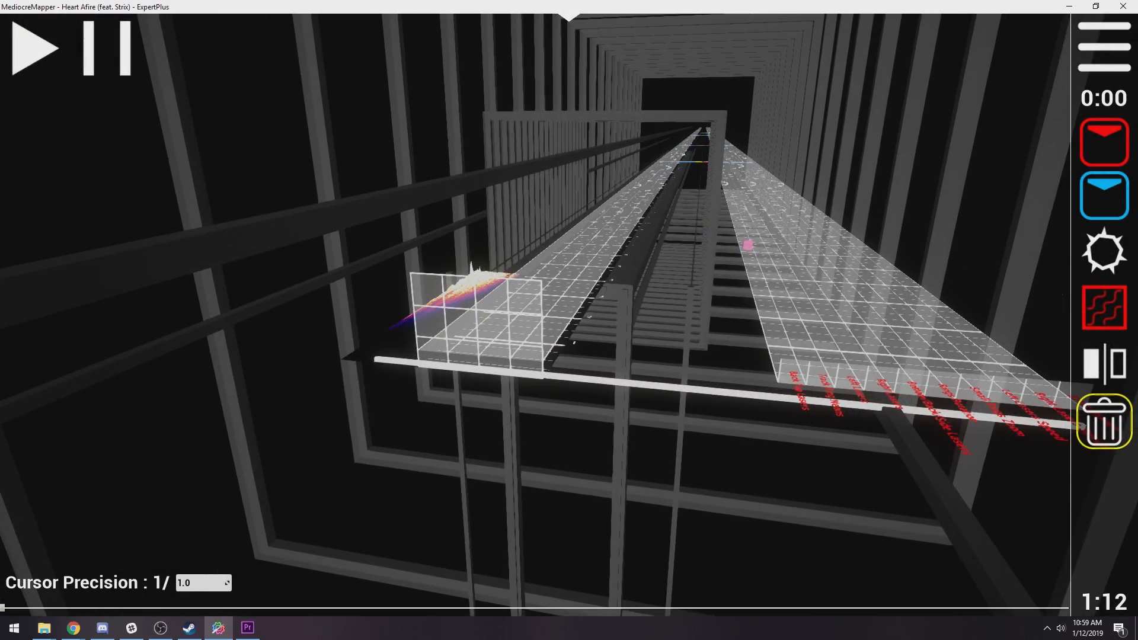
key("q")
key("e")
key("w")
right_click_drag(716, 259, 684, 342)
key("s")
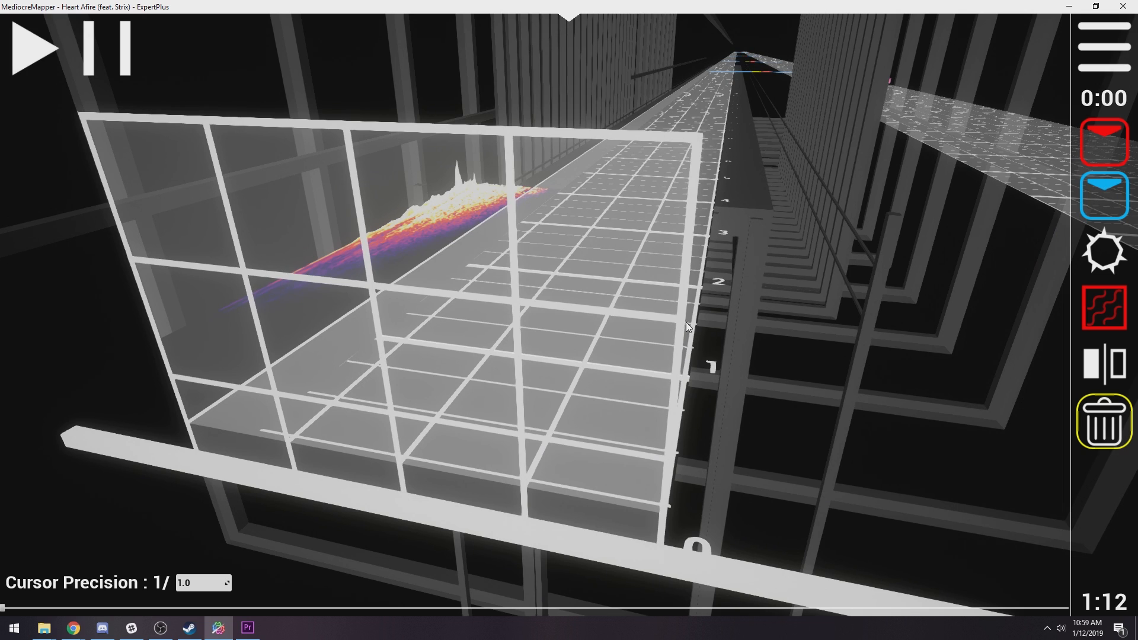
right_click_drag(686, 322, 717, 297)
key("s")
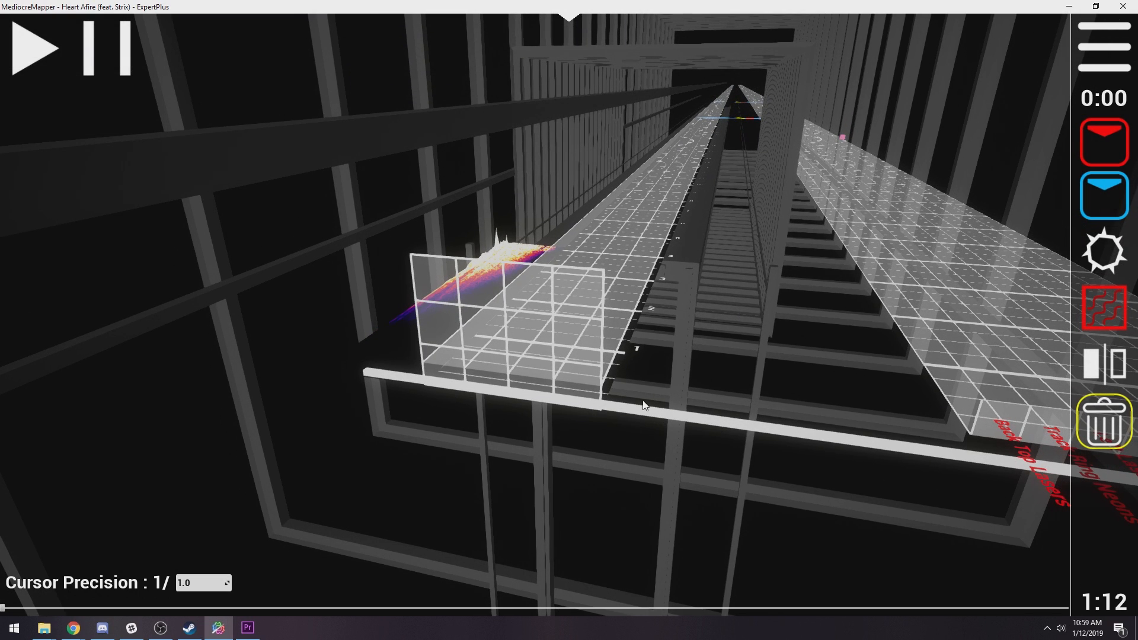
Advance through the first beats of the song and go back to its start
scroll(643, 401, "up", 1)
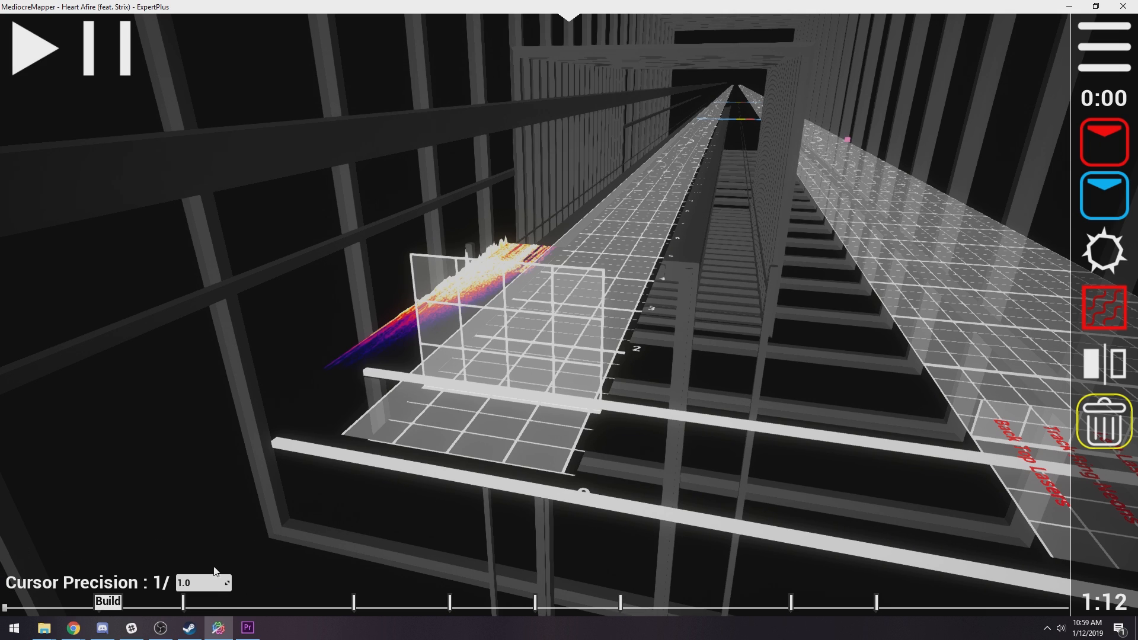
key("space")
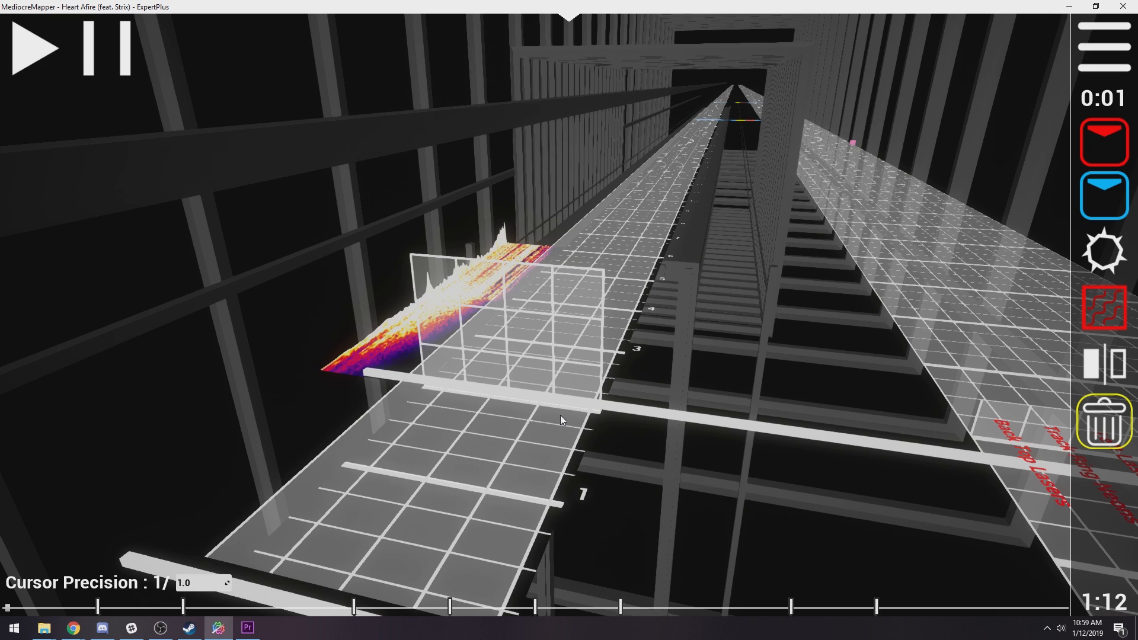
key("space")
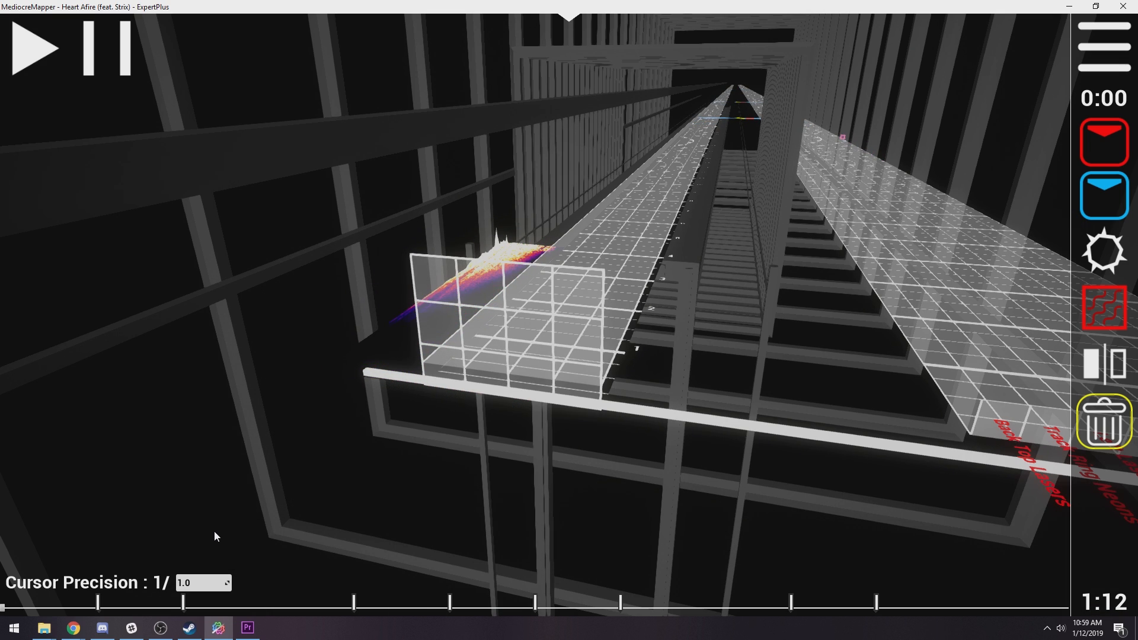
Advance the cursor through the opening beats with cursor precision set to 1/2, 1/4 and finally 1/8
scroll(214, 531, "up", 1, "ctrl")
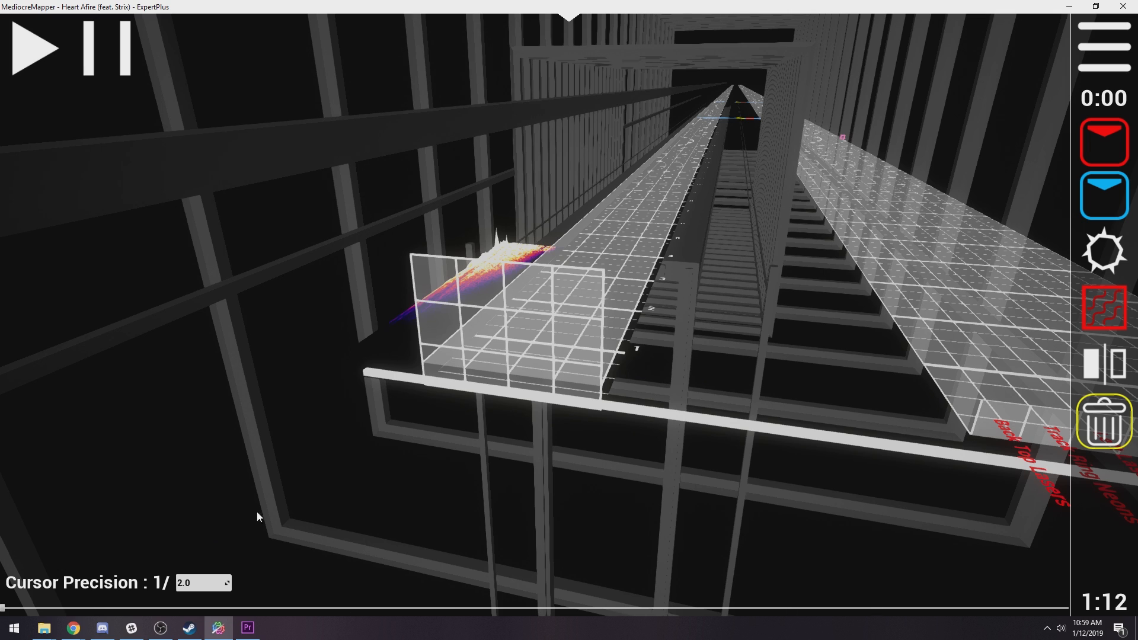
scroll(618, 398, "up", 3)
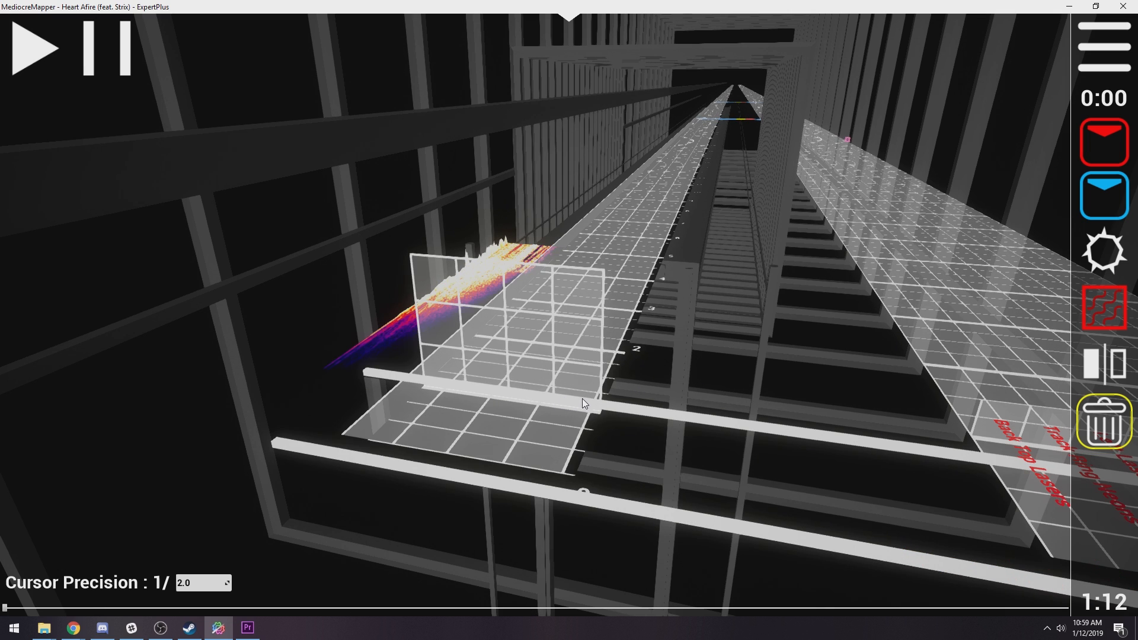
scroll(582, 399, "up", 4)
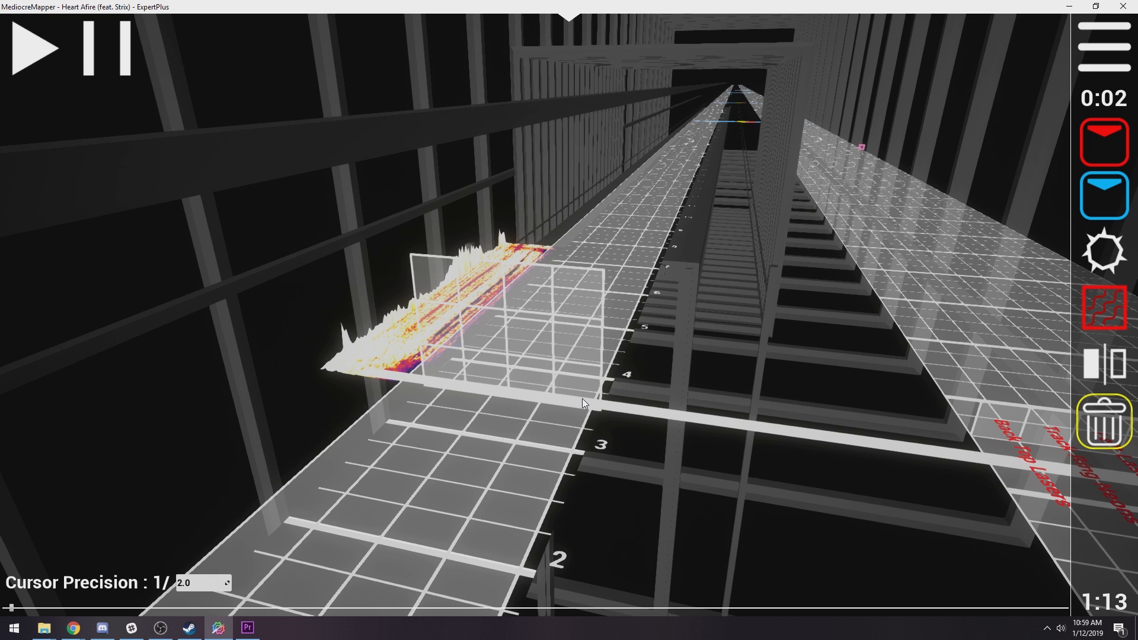
scroll(582, 398, "up", 1, "ctrl")
scroll(583, 398, "up", 1)
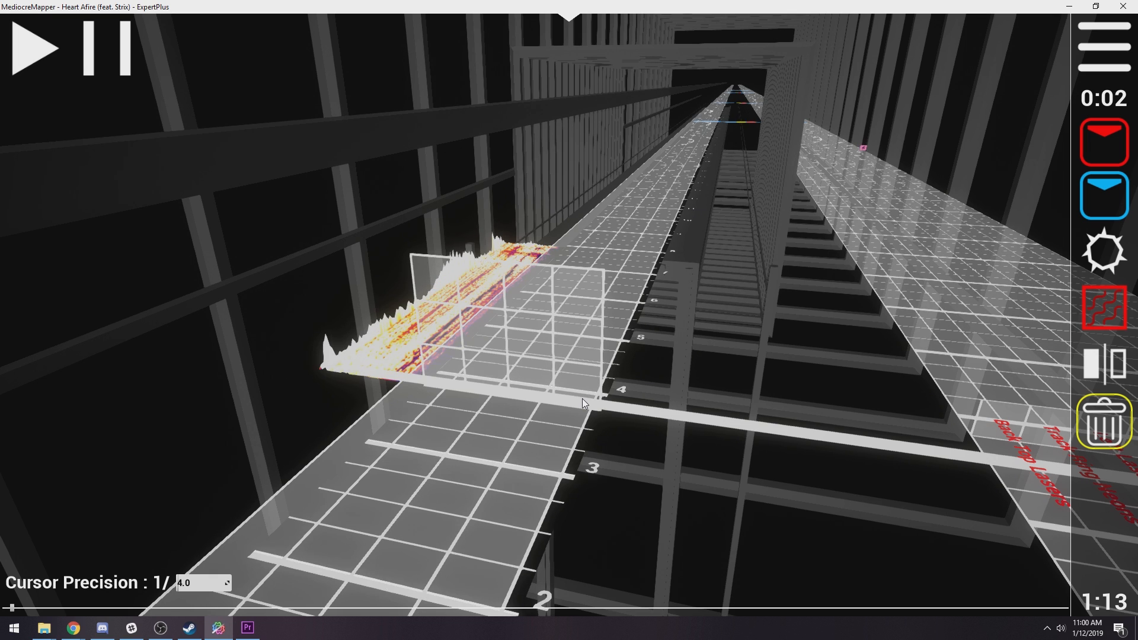
scroll(583, 398, "up", 3)
scroll(582, 399, "up", 1, "ctrl")
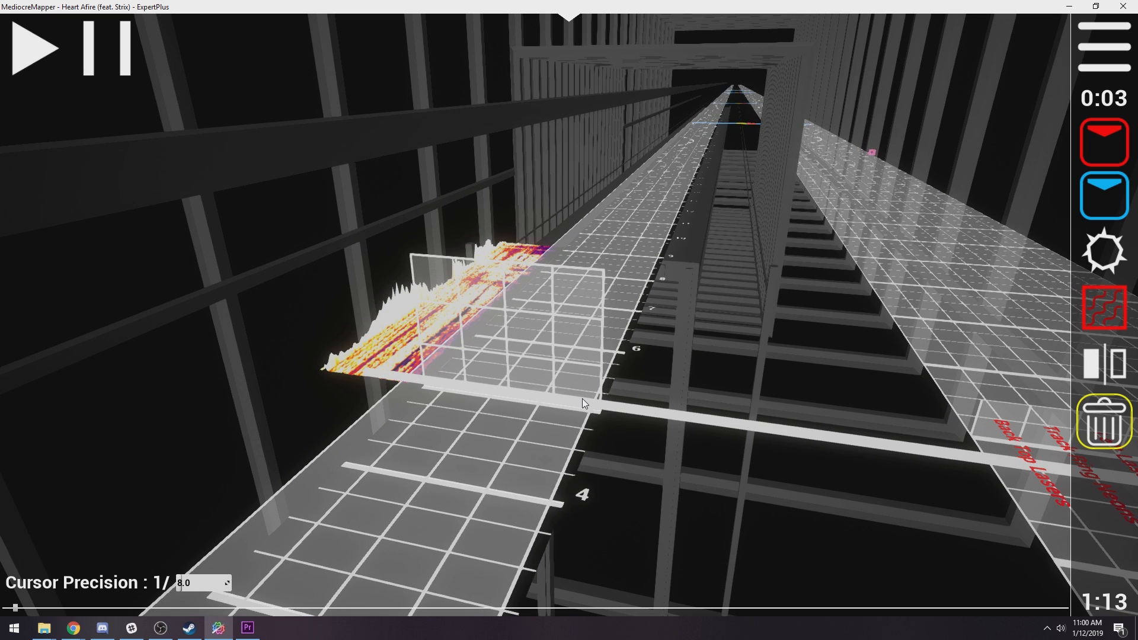
scroll(583, 398, "up", 8)
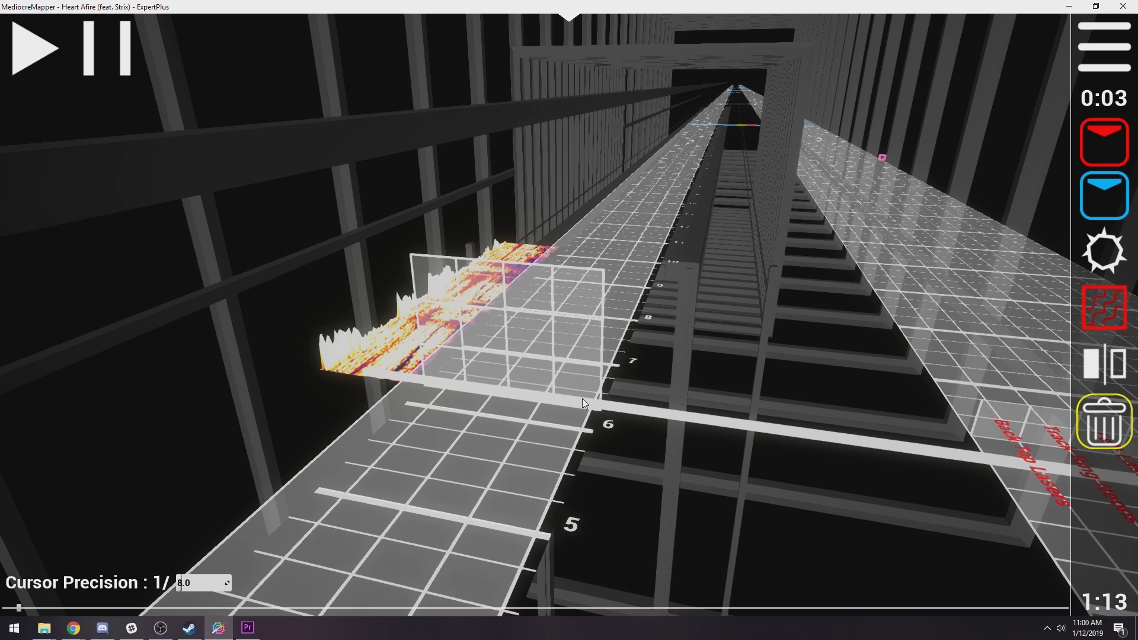
scroll(582, 398, "up", 4)
Set the cursor precision to 1/1 and bring the cursor back to the start of the song
scroll(581, 399, "down", 3, "ctrl")
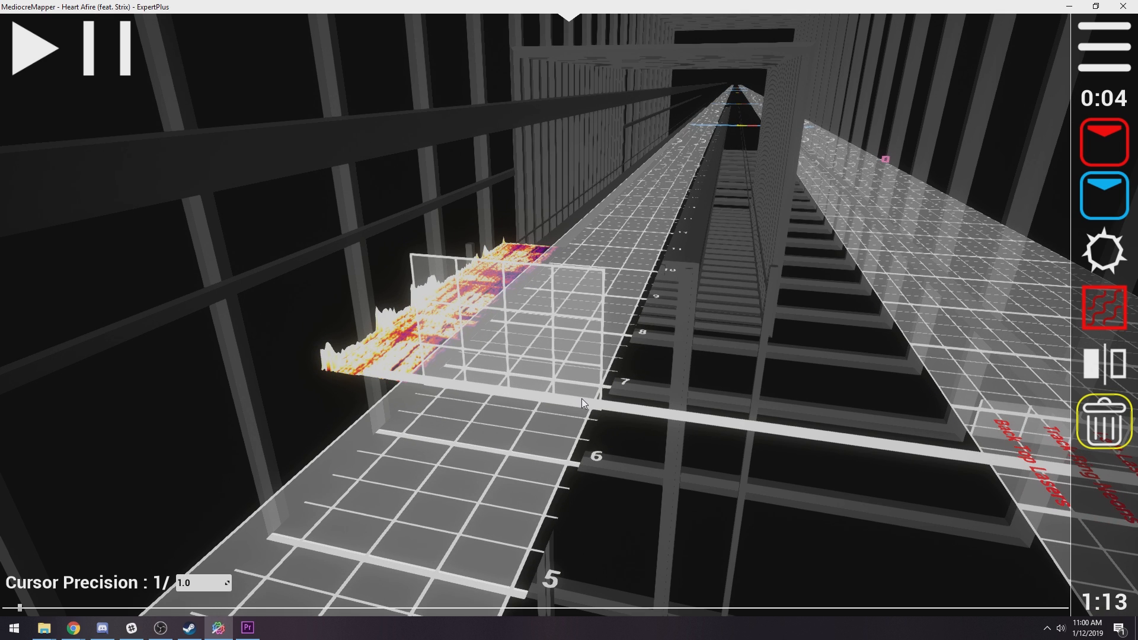
scroll(588, 397, "down", 7)
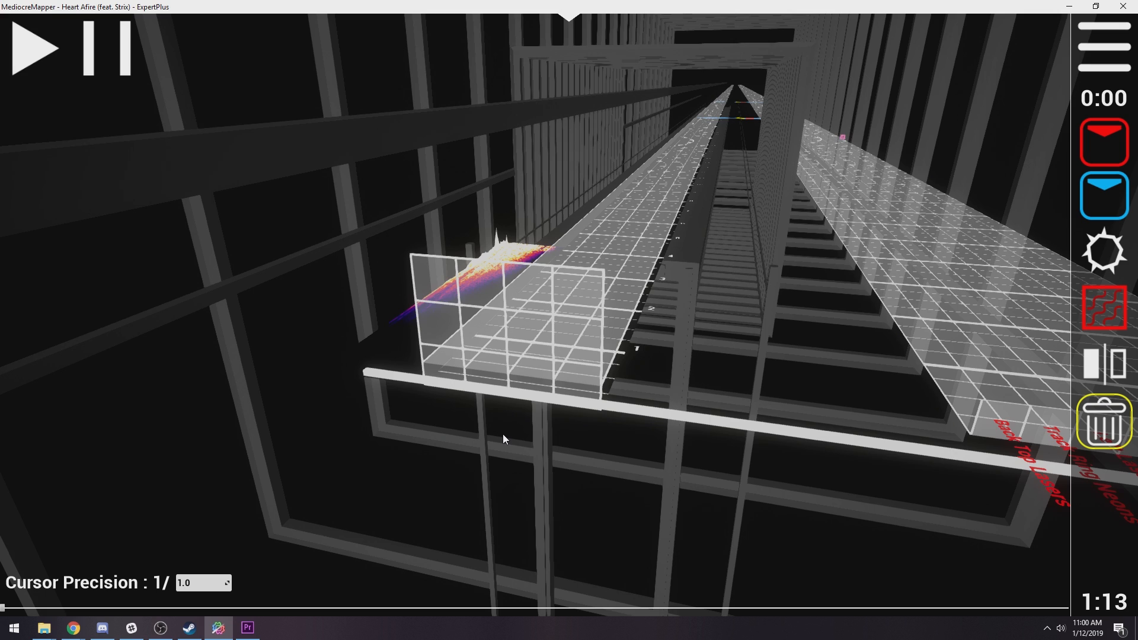
scroll(503, 438, "up", 2)
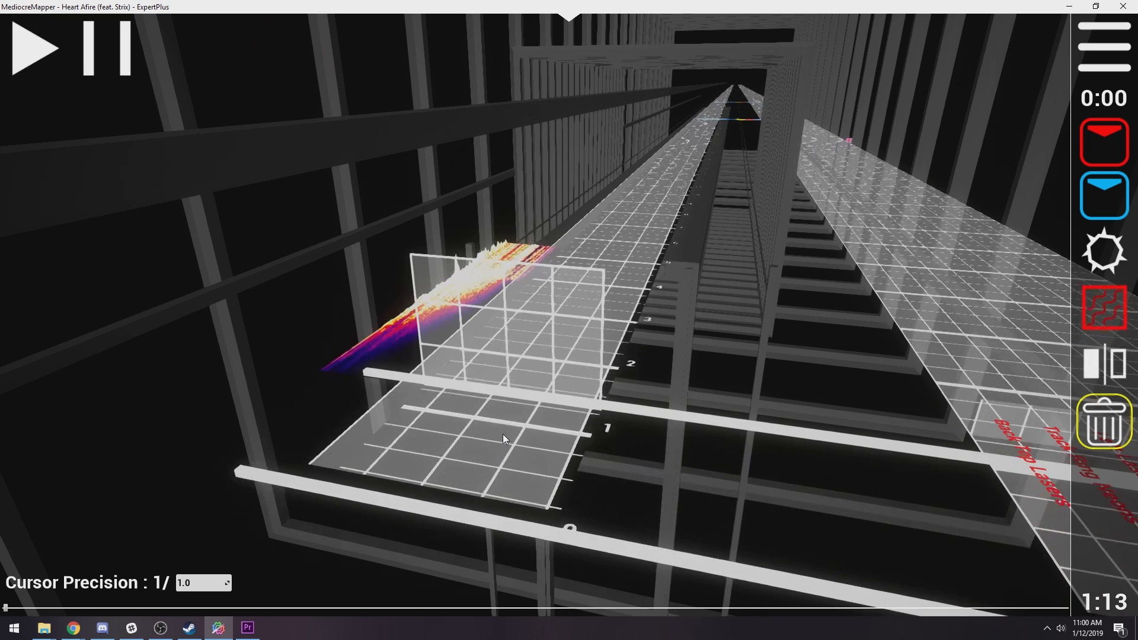
scroll(505, 439, "up", 1)
scroll(560, 329, "down", 3)
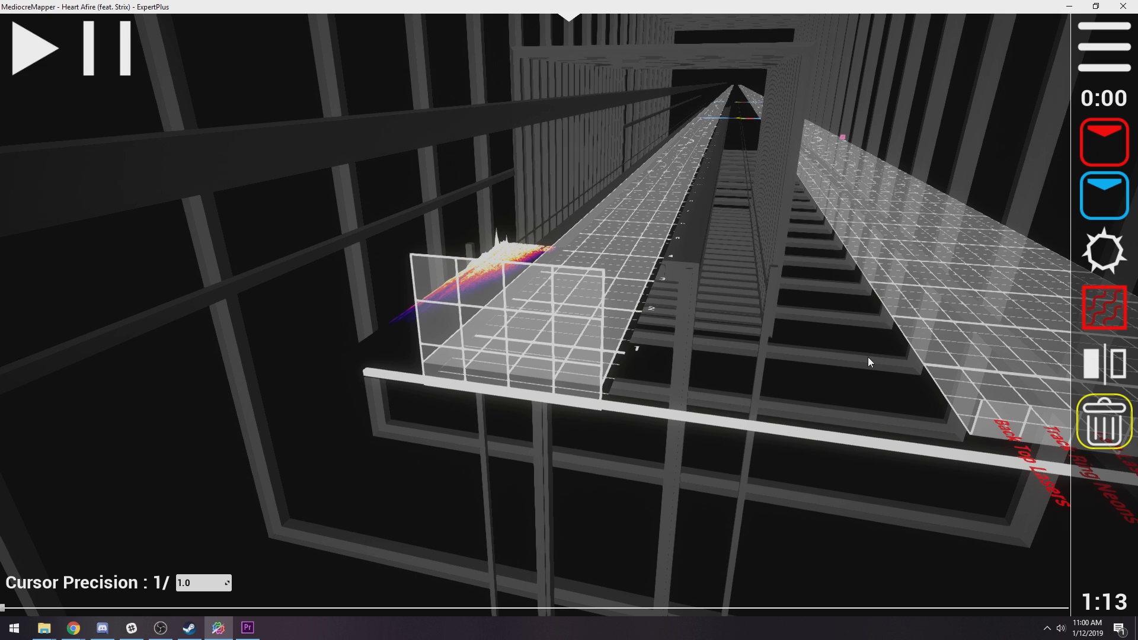
Place a red down note, a blue down note, a bomb and a several-beat wall in adjacent lanes at the song start
key("1")
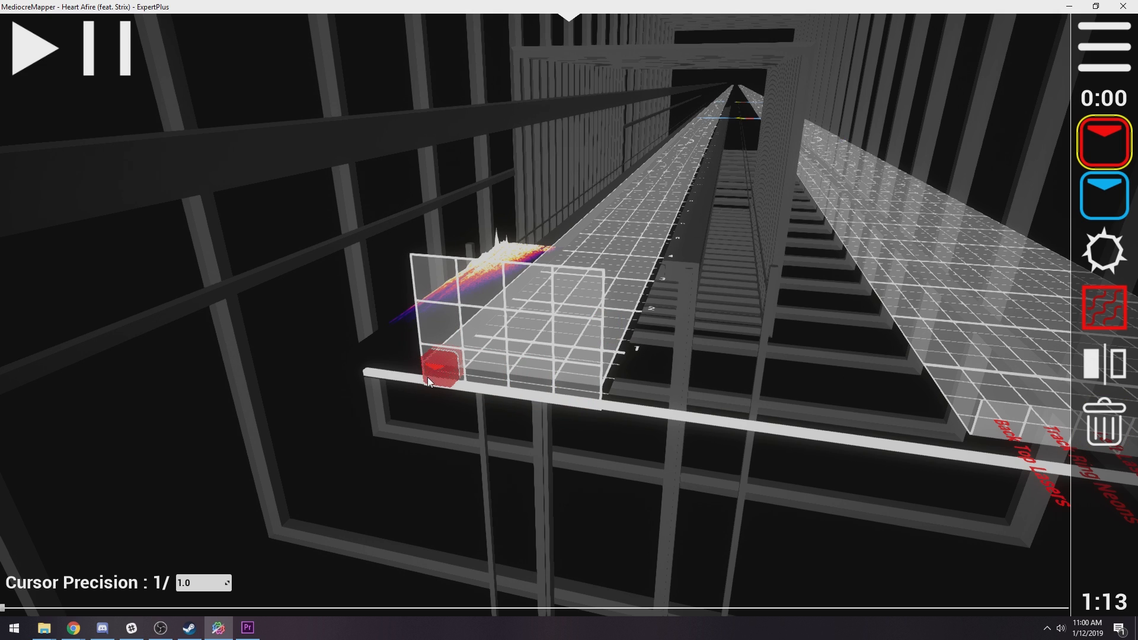
key("2")
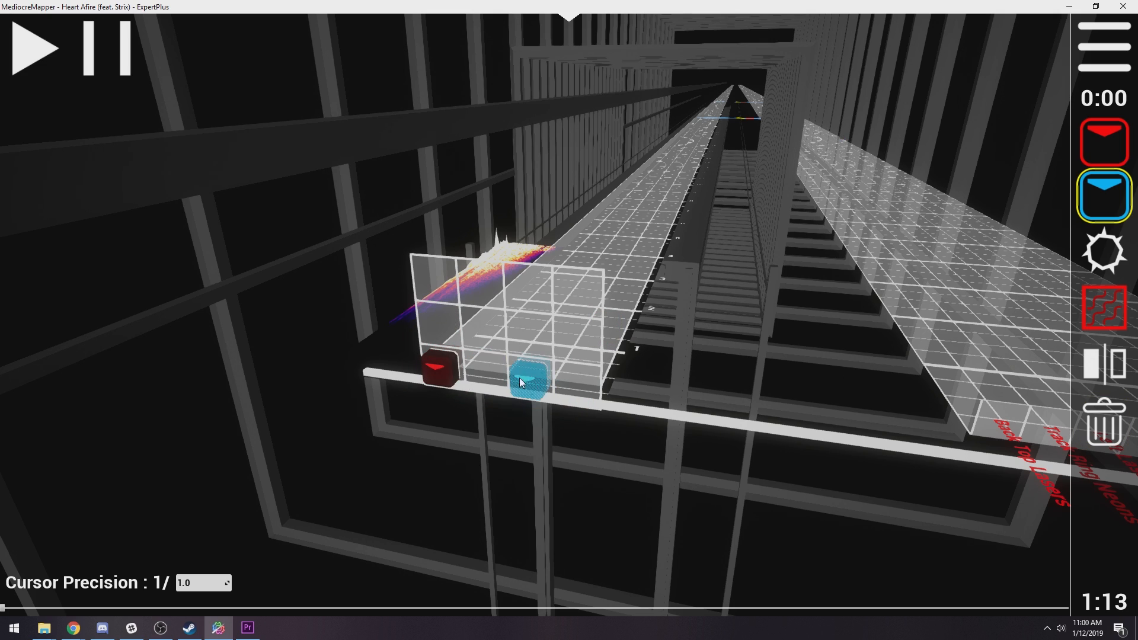
left_click(478, 369)
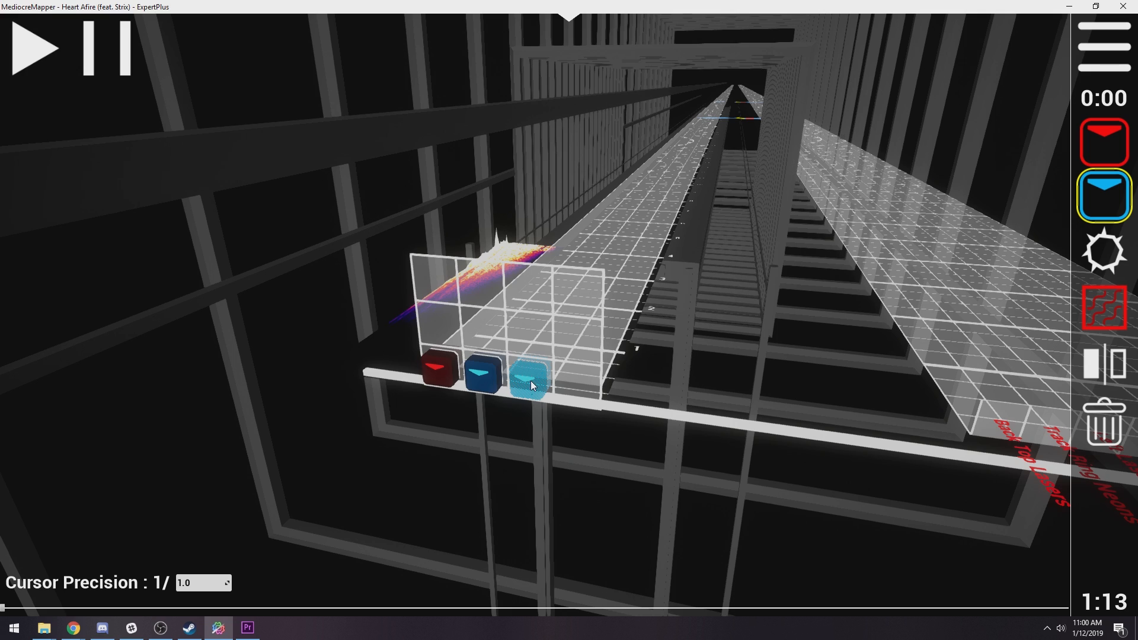
key("3")
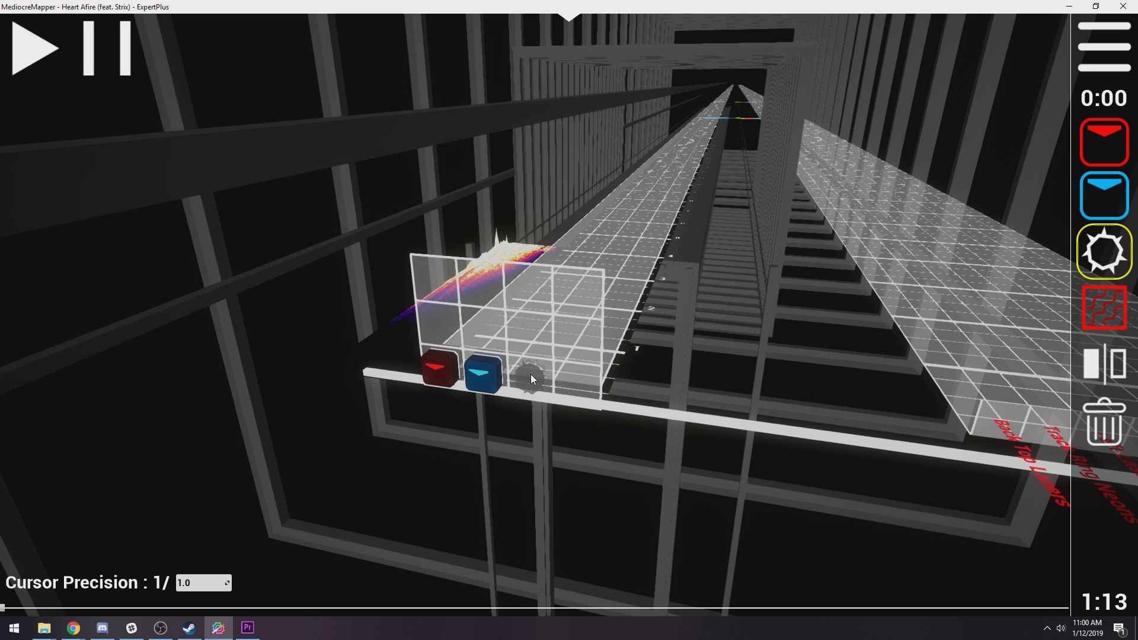
key("4")
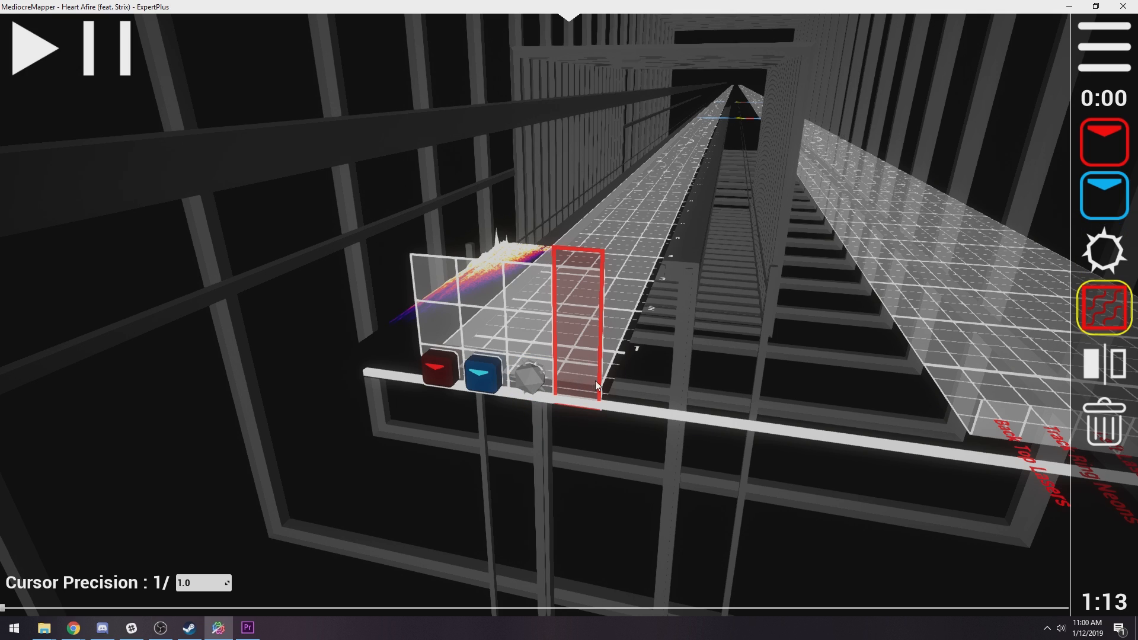
left_click_drag(580, 388, 648, 216)
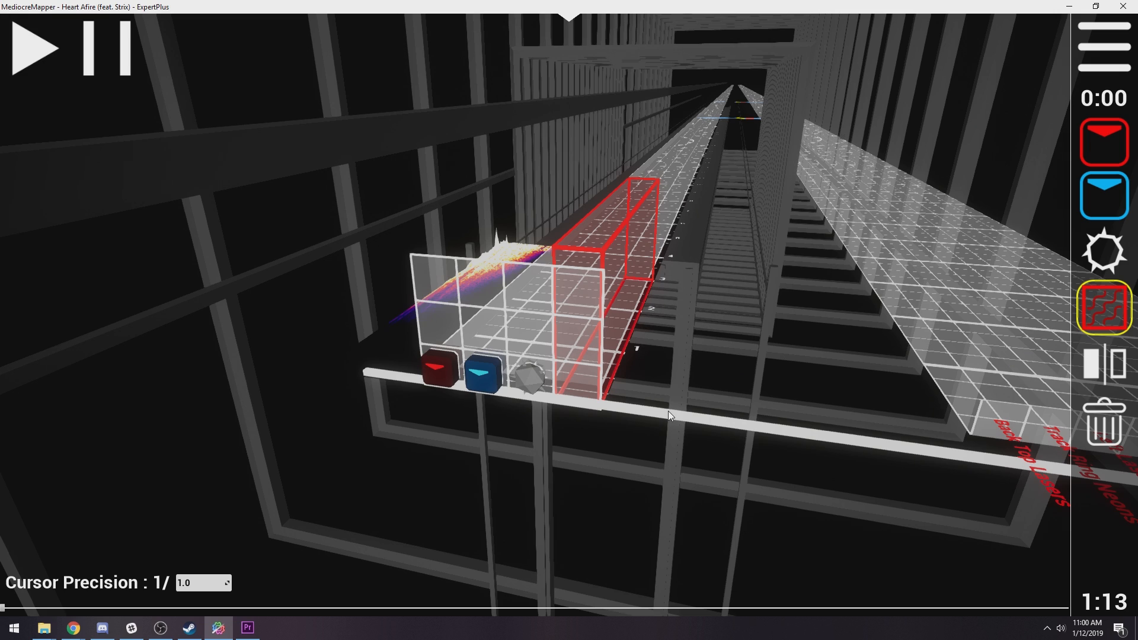
Delete the wall, the bomb and both notes from the song start
key("5")
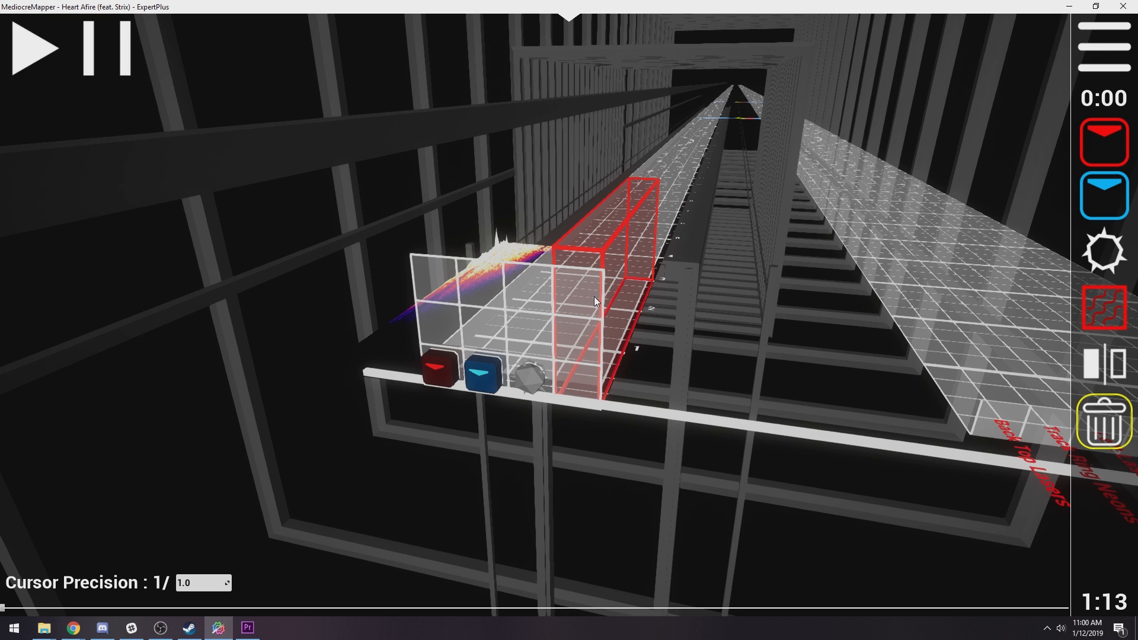
left_click(594, 297)
left_click(533, 371)
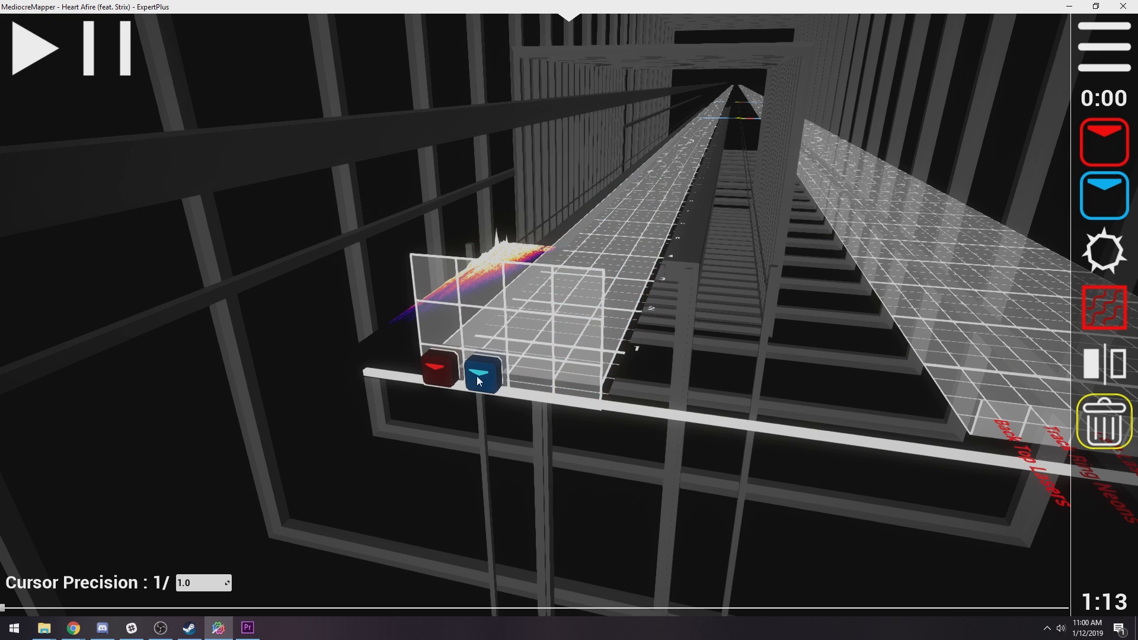
left_click(481, 374)
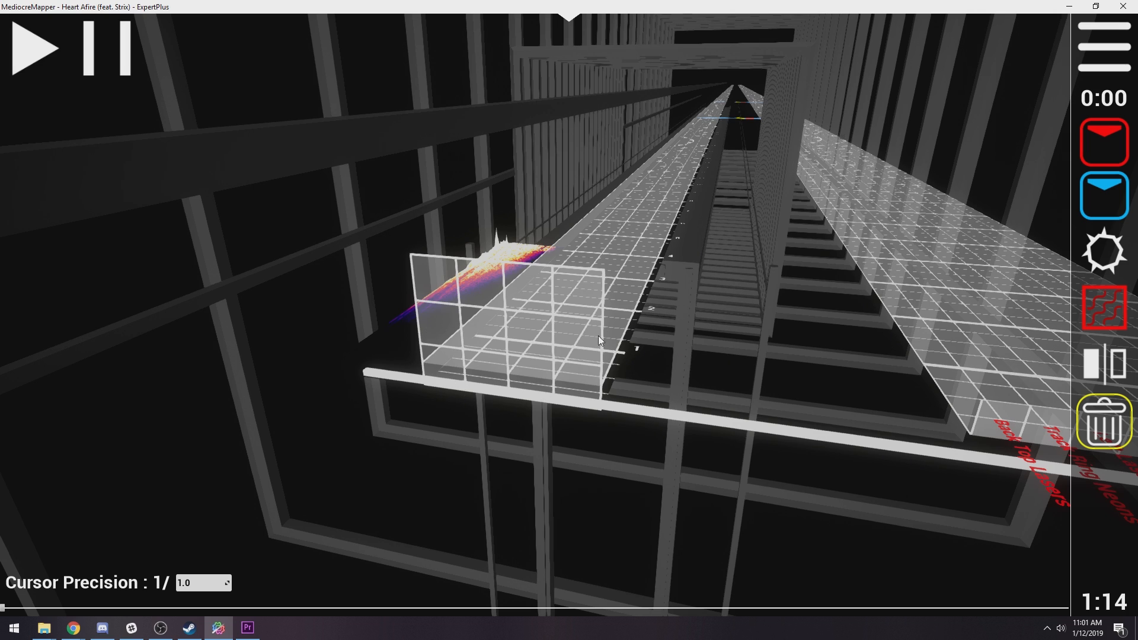
Draw a full-height wall across all four lanes at the song start, and remove it
key("4")
left_click_drag(435, 363, 581, 372)
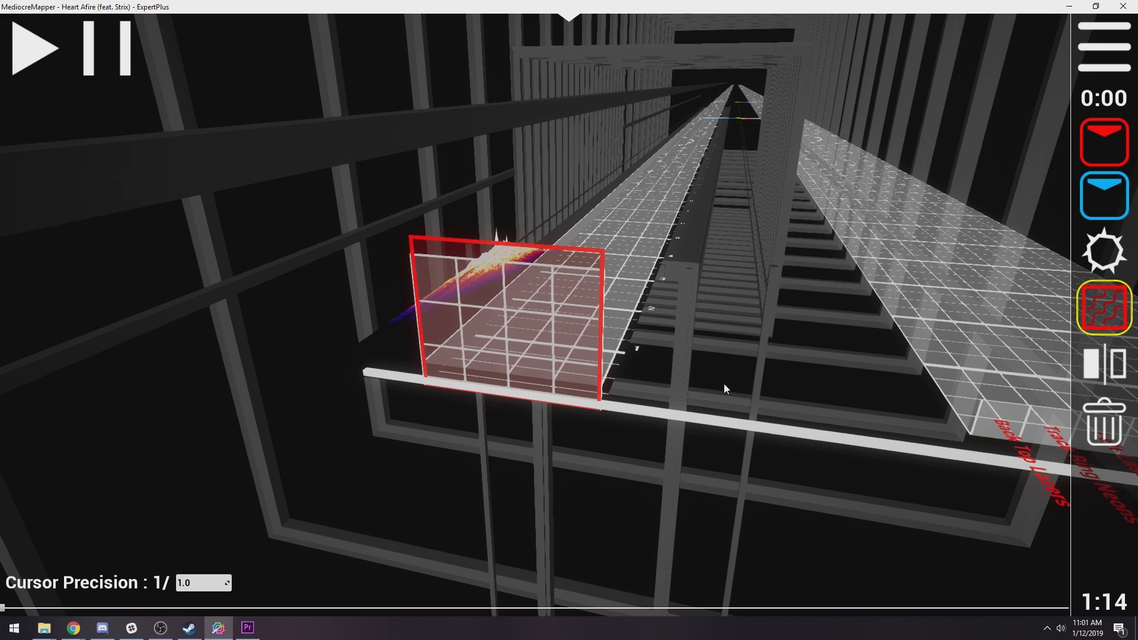
key("5")
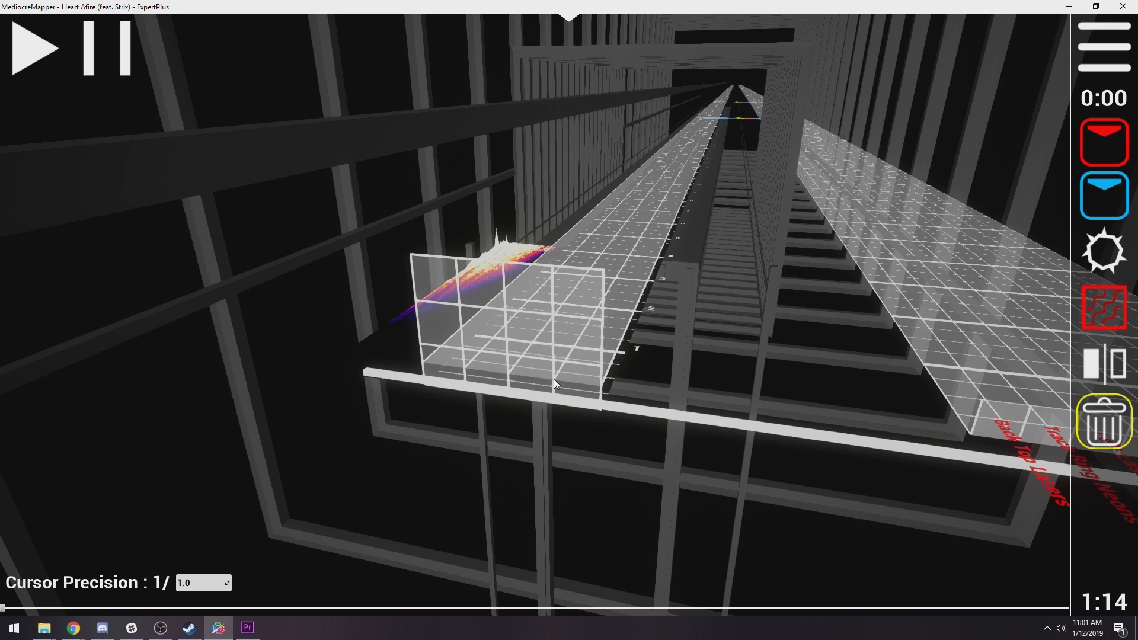
Place a full-height wall two lanes wide and one beat long at the song start, beginning in the outer left lane
key("4")
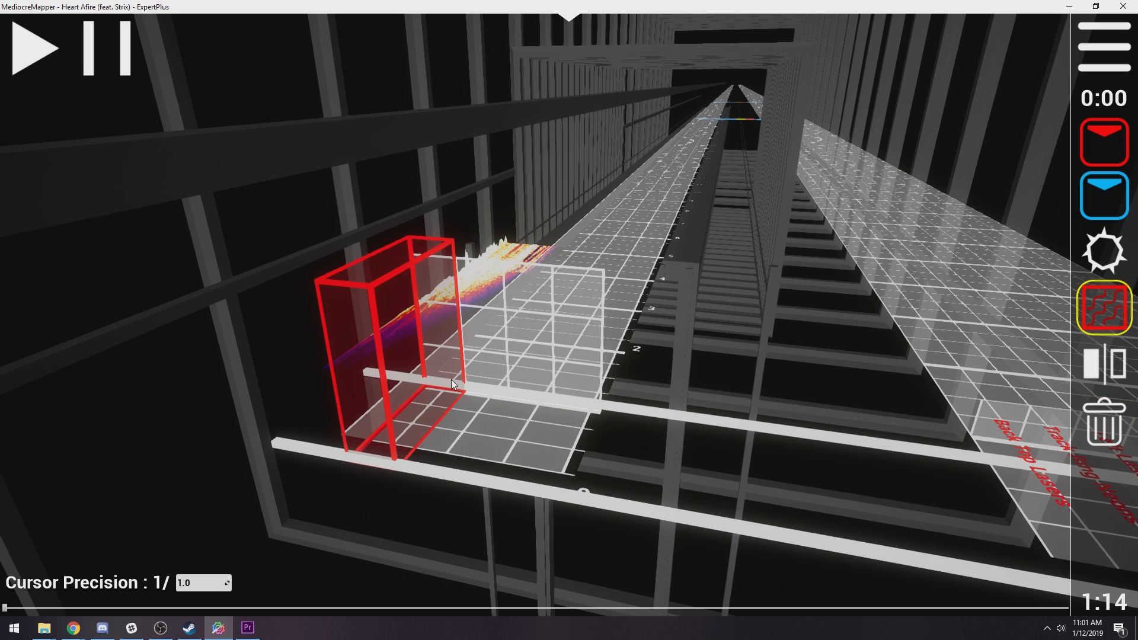
left_click_drag(452, 380, 466, 385)
scroll(505, 421, "down", 1)
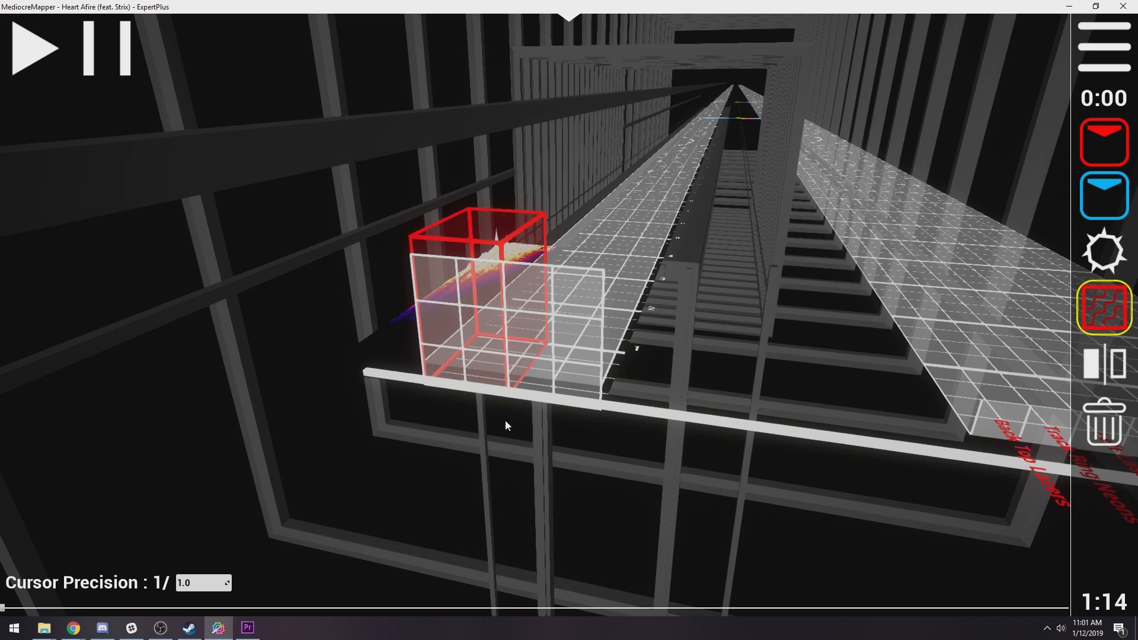
Delete the two-lane full-height wall from the song start
key("5")
left_click(497, 344)
Draw a raised wall across all four lanes at the song start, try stretching it along the track, and remove it
key("4")
left_click_drag(429, 279, 585, 285)
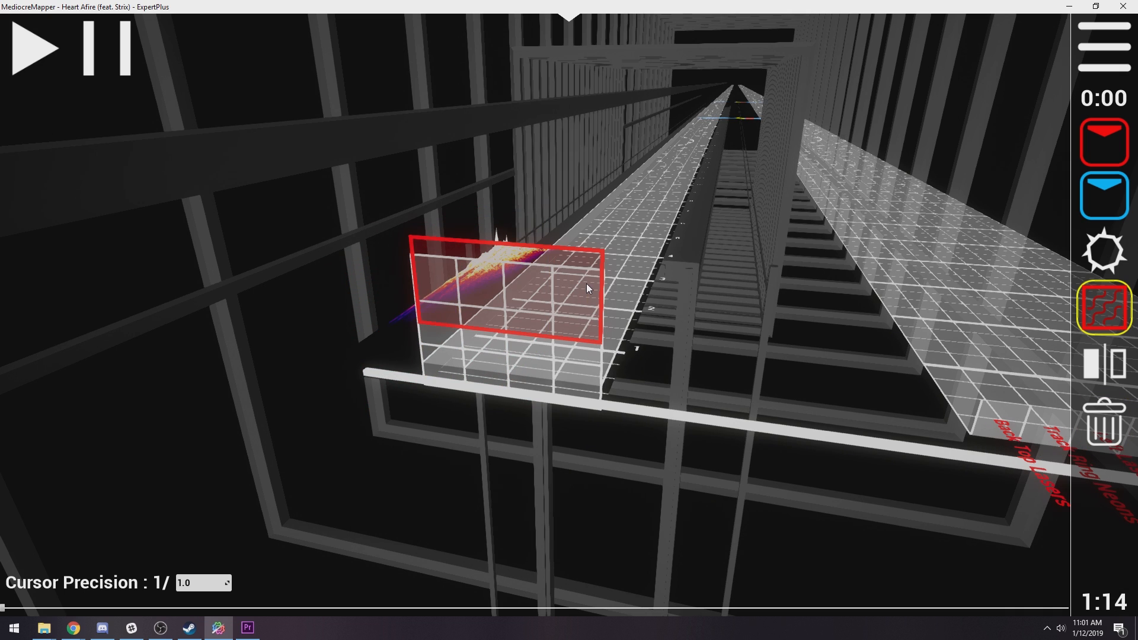
scroll(587, 285, "up", 2)
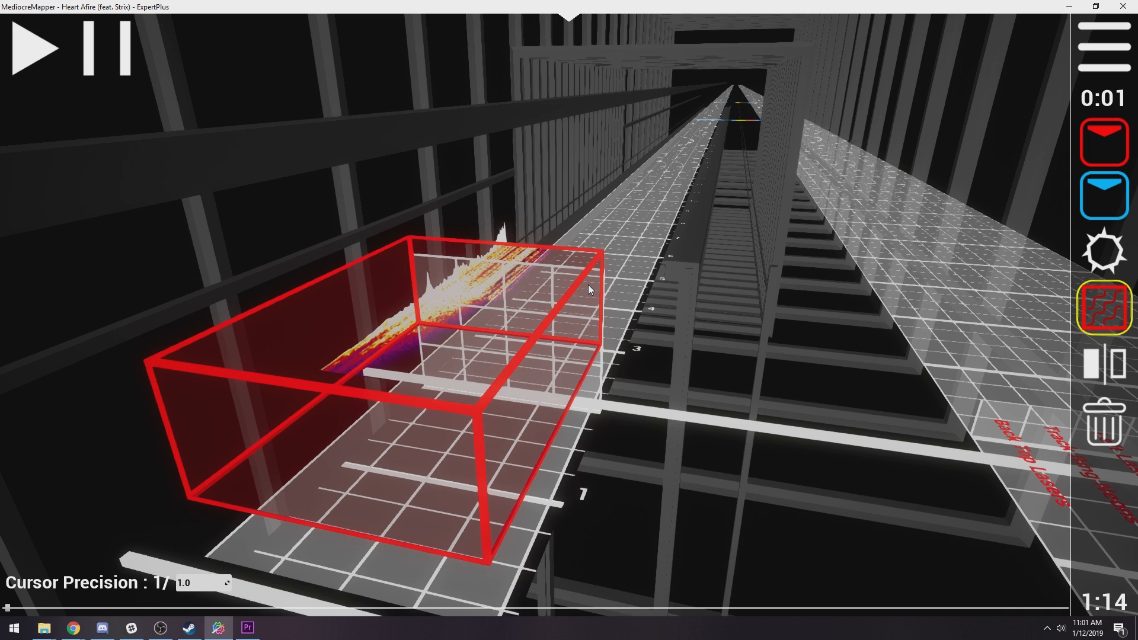
scroll(588, 285, "down", 2)
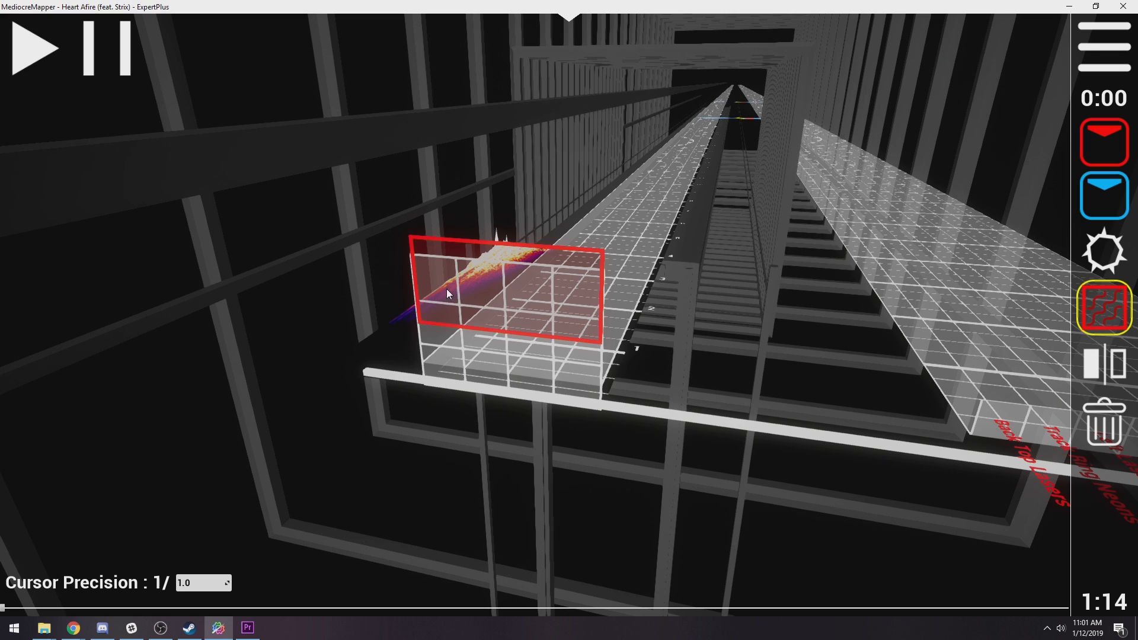
scroll(446, 289, "up", 2)
scroll(537, 291, "down", 2)
key("5")
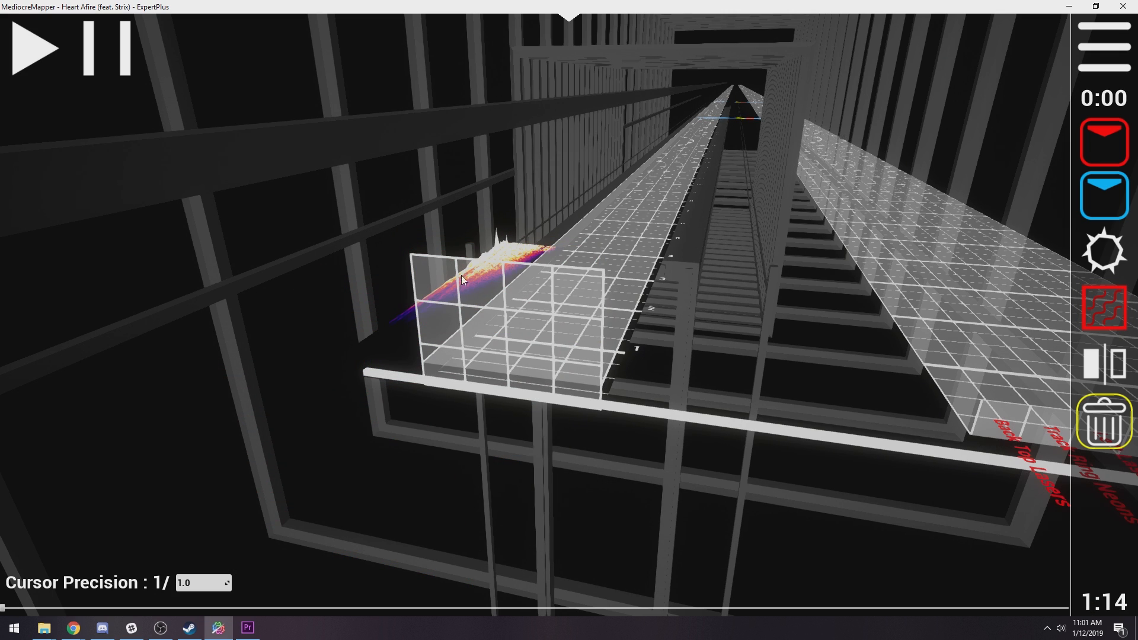
Draw a wall in the outer left lane's upper row at the song start, trying different lengths, and delete it
key("4")
left_click_drag(431, 279, 444, 304)
scroll(563, 349, "down", 2)
scroll(534, 332, "up", 2)
scroll(426, 344, "down", 2)
scroll(509, 322, "up", 1)
scroll(587, 285, "down", 1)
key("5")
left_click(444, 304)
Fill the left three lanes at the song start with nine red notes: outward-pointing arrows around a centre dot note
key("1")
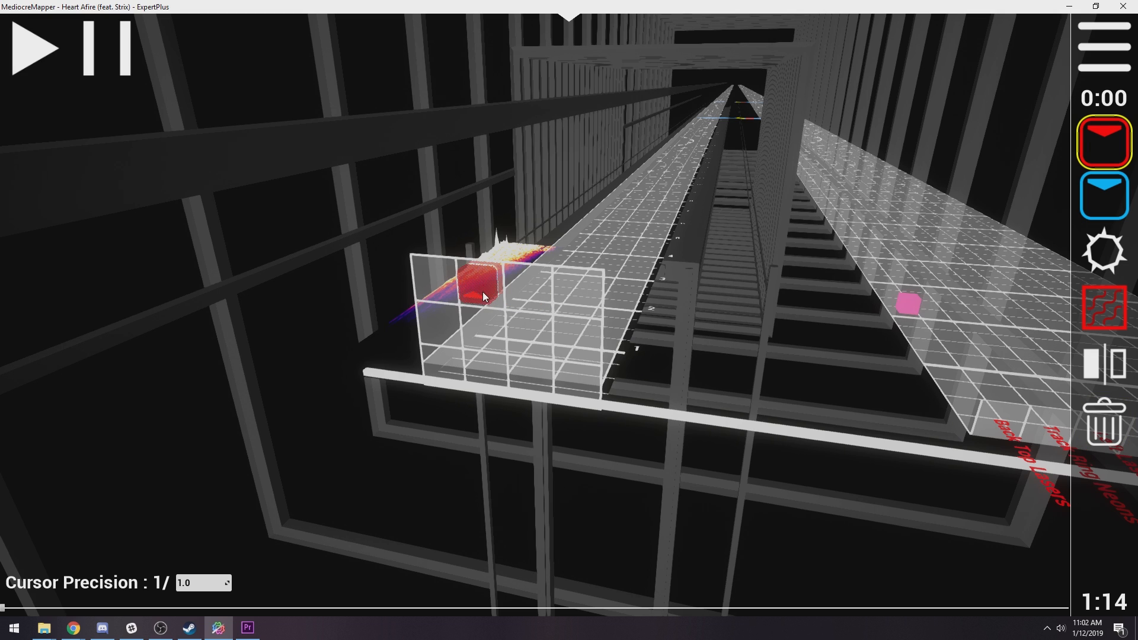
left_click(481, 289)
left_click(439, 327)
left_click(488, 372)
left_click(523, 336)
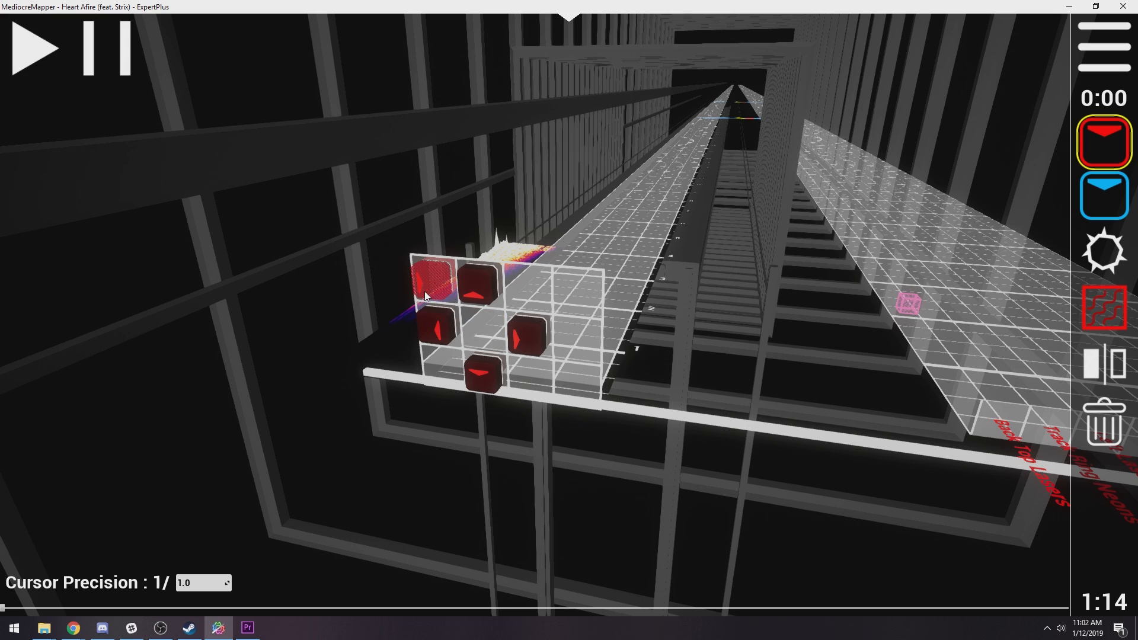
left_click(442, 286)
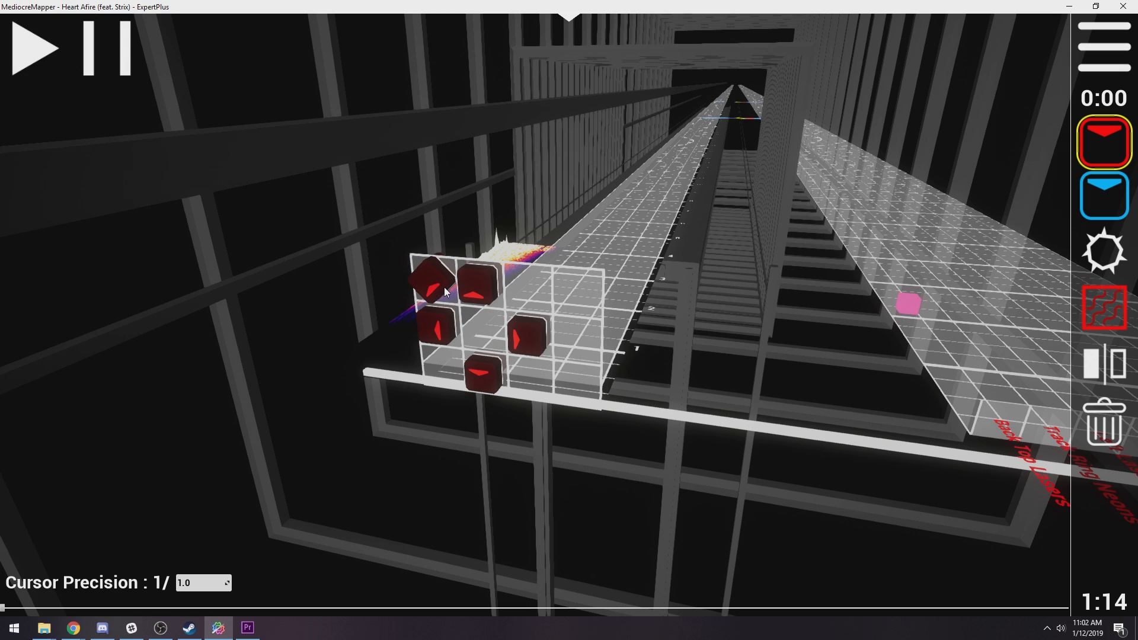
left_click(444, 366)
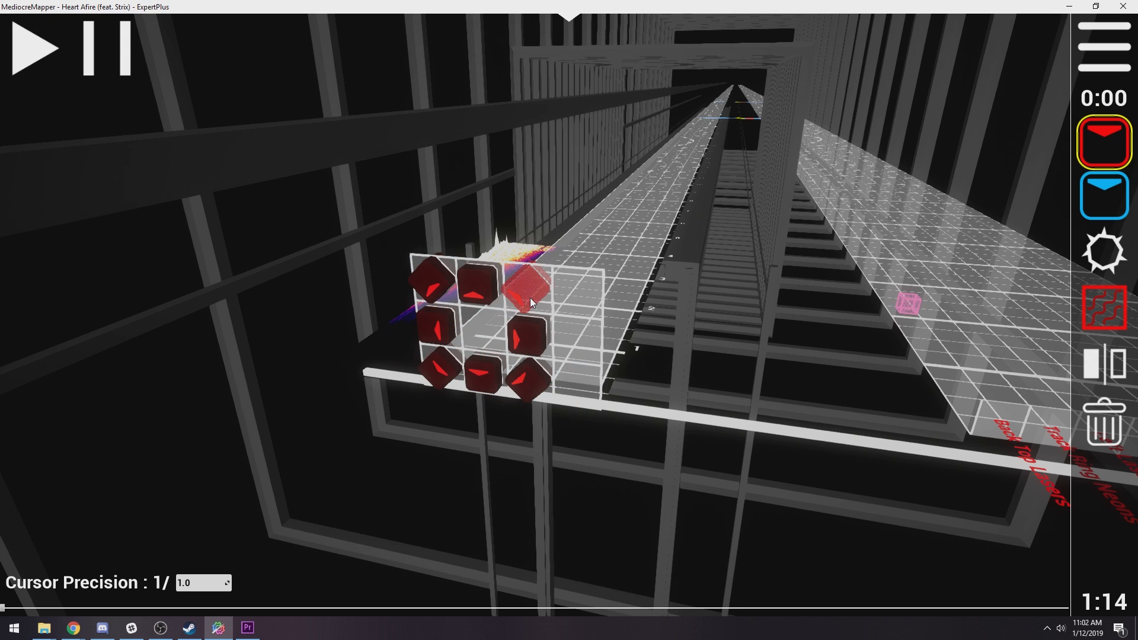
left_click(491, 331)
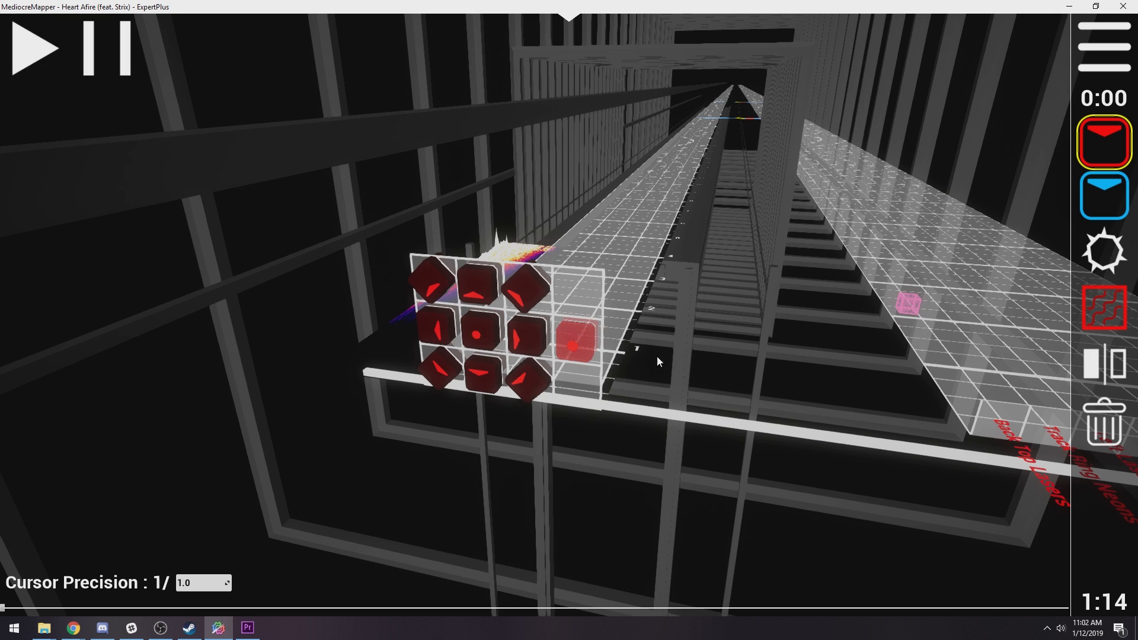
Place two blue dot notes in the top and middle rows of the outer right lane, and delete both
key("5")
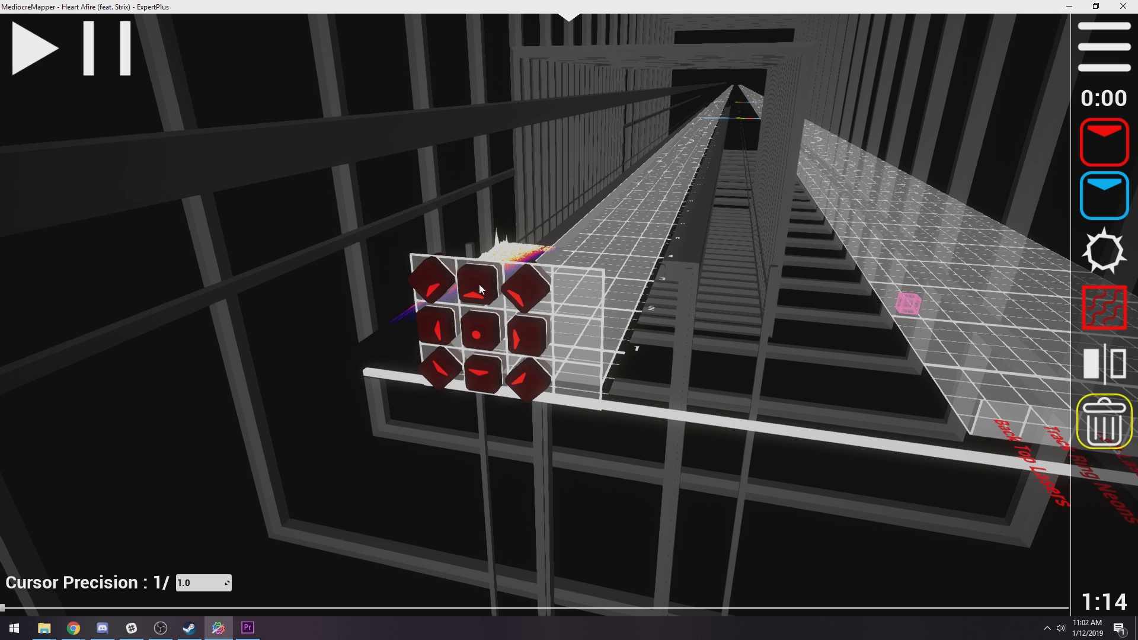
key("2")
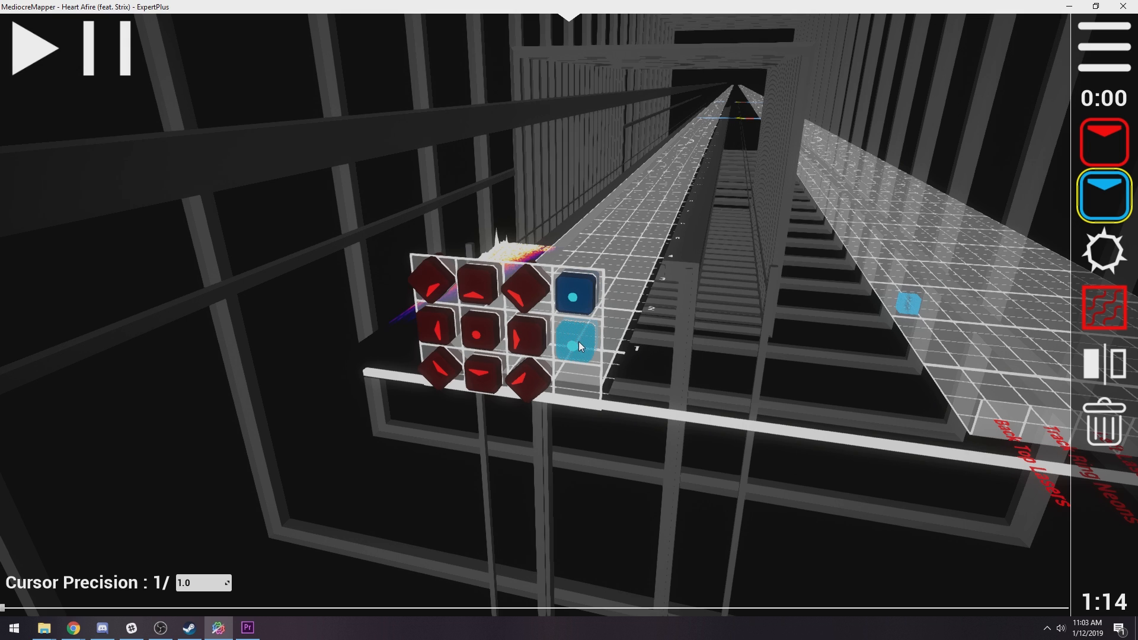
left_click(579, 342)
key("5")
left_click(577, 294)
left_click(582, 345)
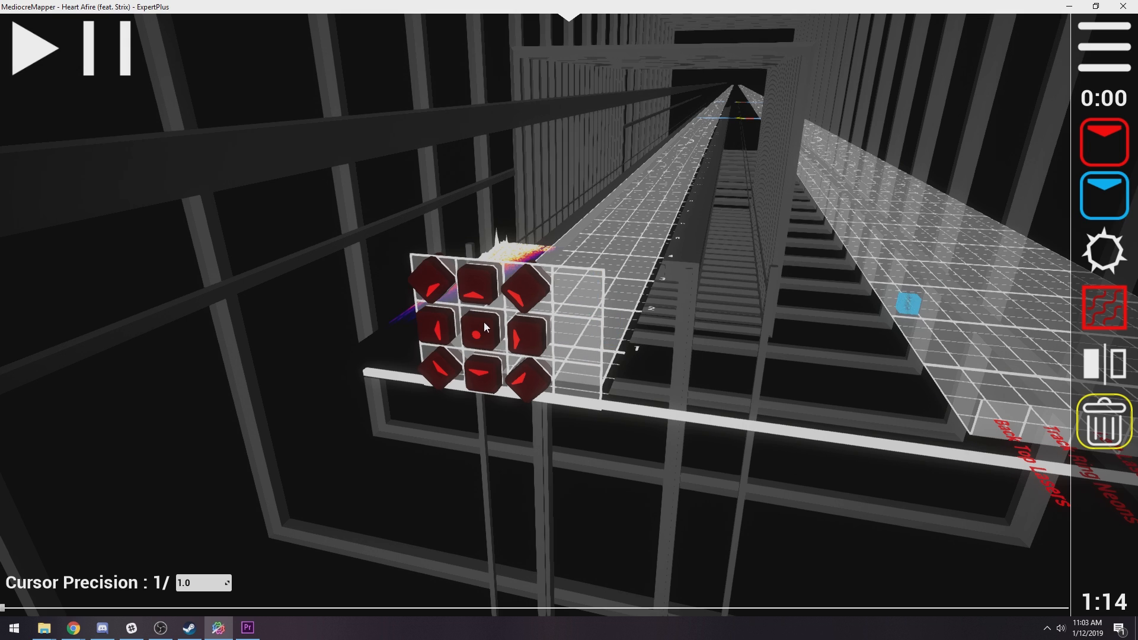
Switch the up, down, left, right and centre dot notes of the grid from red to blue
left_click(480, 390)
left_click(524, 343)
left_click(451, 336)
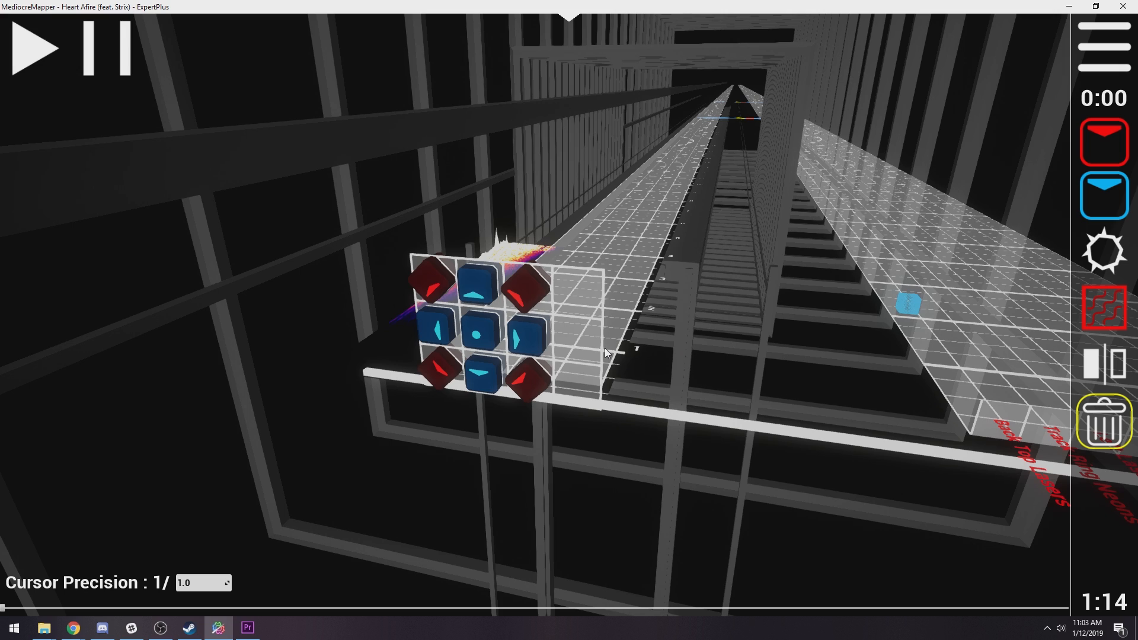
Cut the blue centre dot note from the grid and paste it back at the song start
left_click(483, 335)
key("ctrl+x")
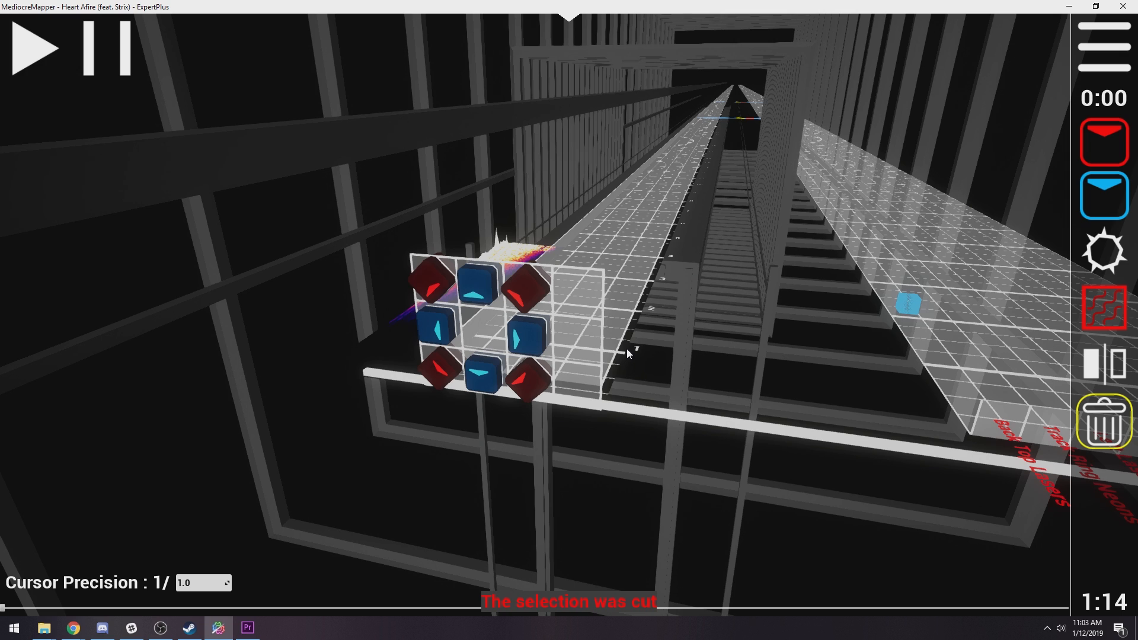
key("ctrl+v")
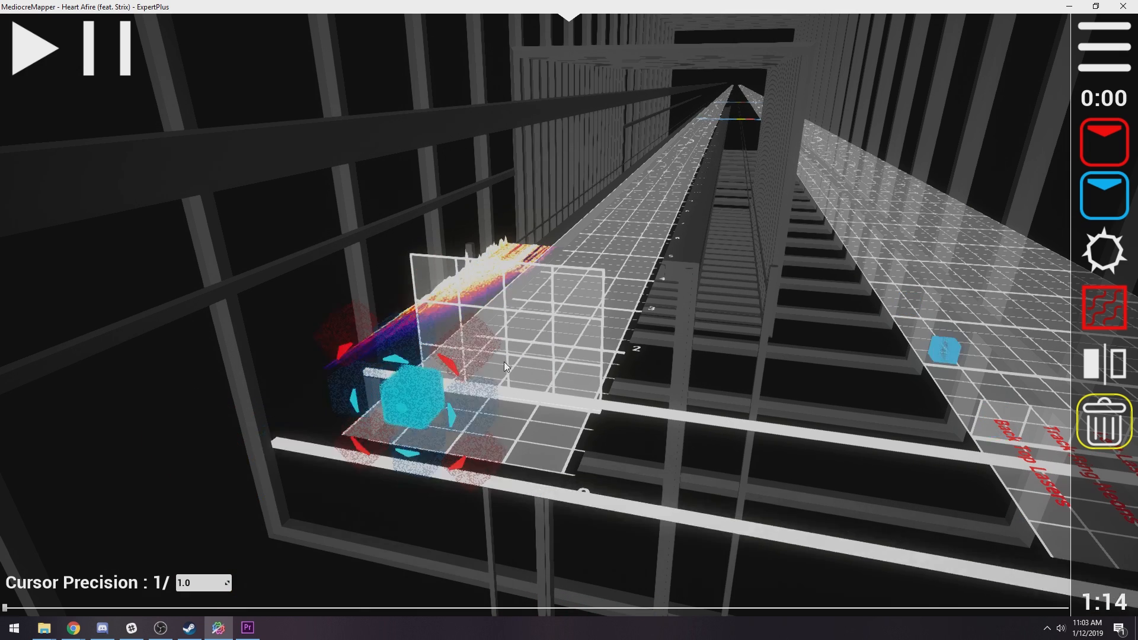
Copy the selected centre dot note, paste it further along the track, and return to the song start
key("ctrl+c")
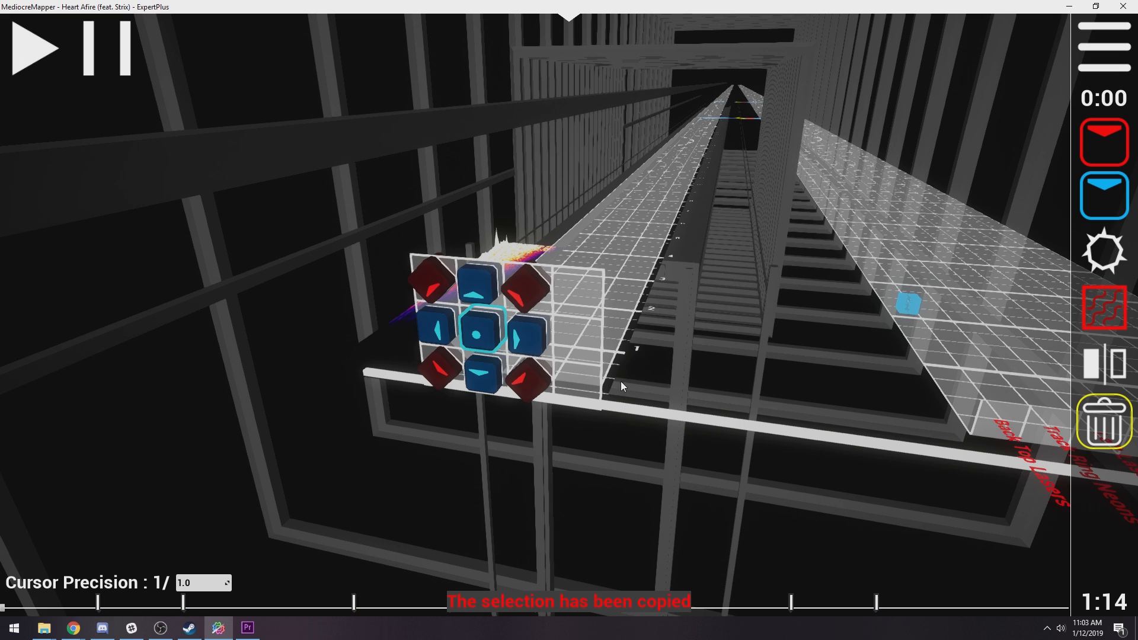
scroll(589, 392, "up", 2)
key("ctrl+v")
scroll(590, 392, "up", 1)
scroll(589, 392, "down", 3)
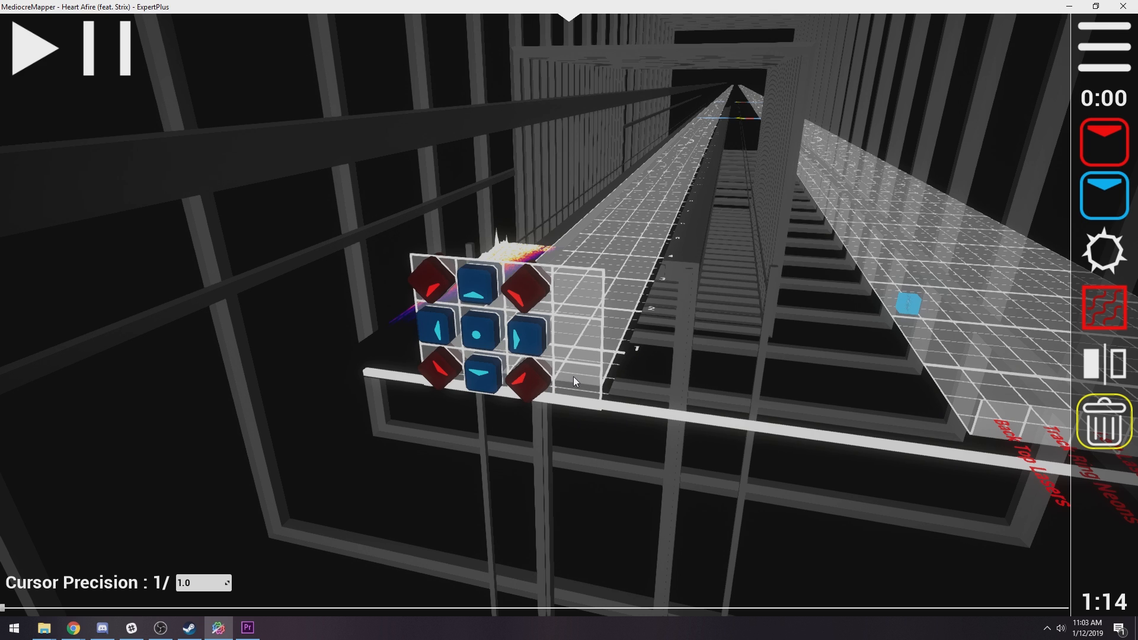
Select all the notes, delete them together, and undo the deletion
key("ctrl+a")
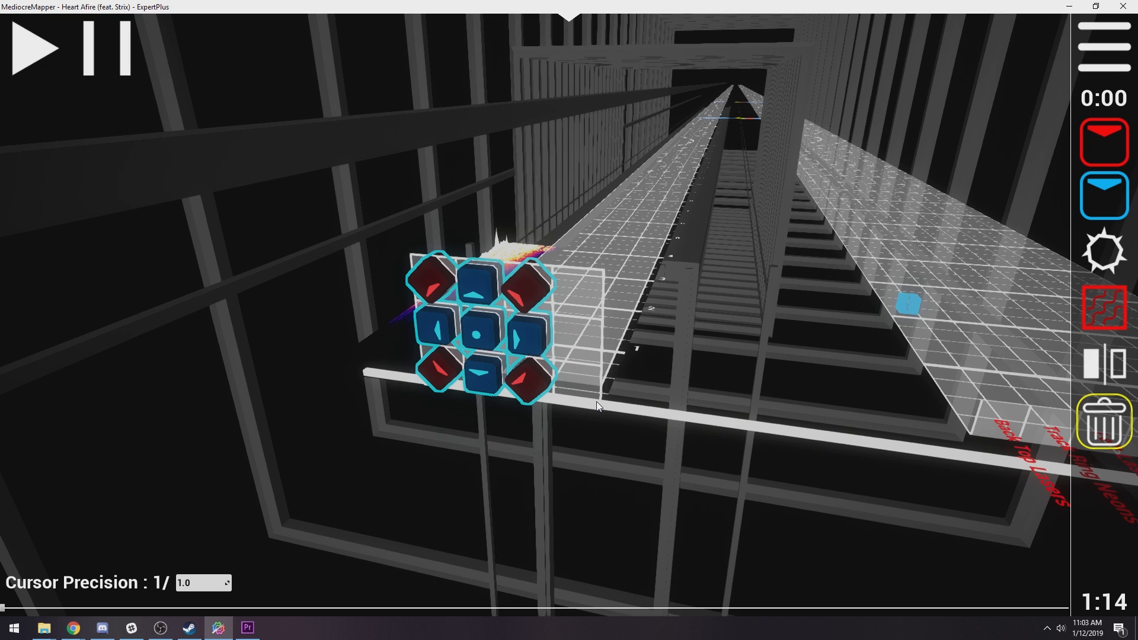
key("Delete")
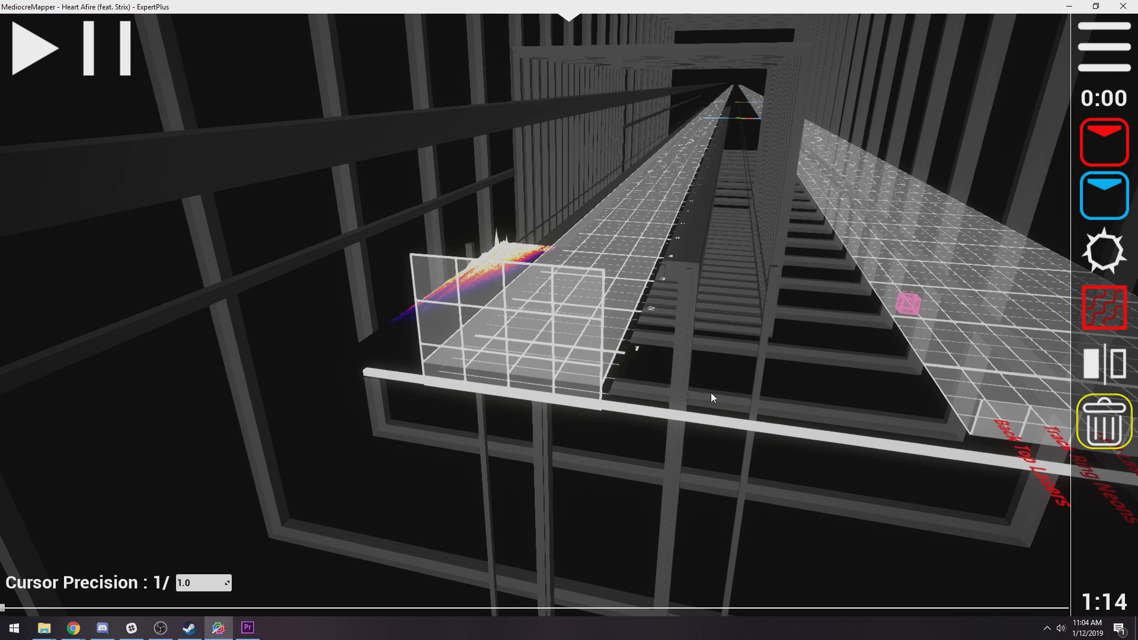
key("ctrl+z")
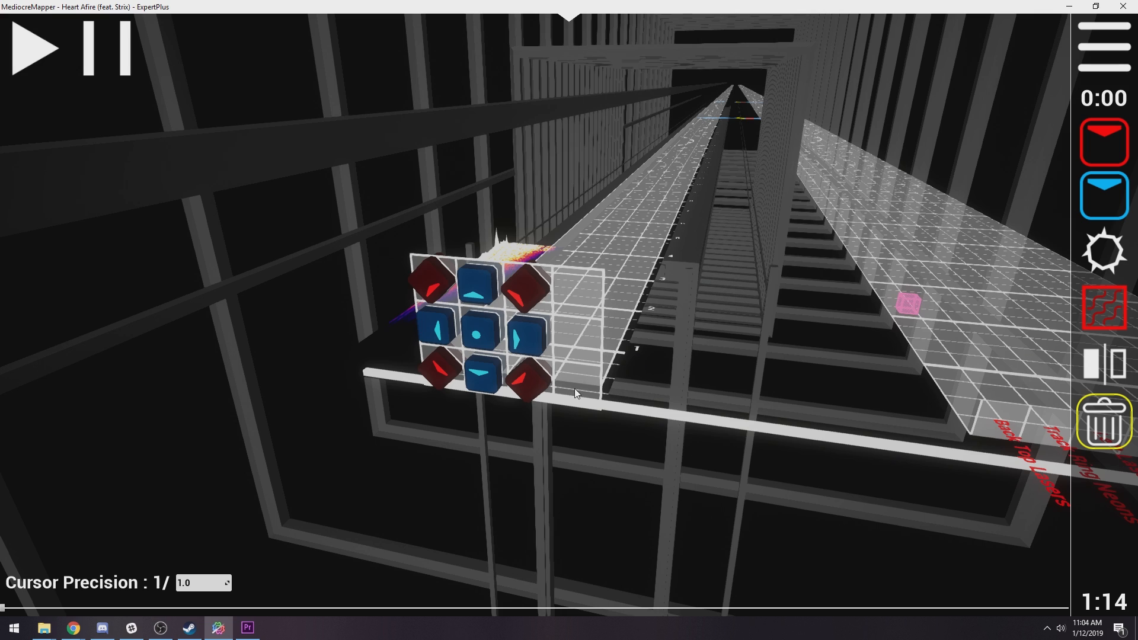
Select the whole restored note grid and clear it from the song start
key("ctrl+a")
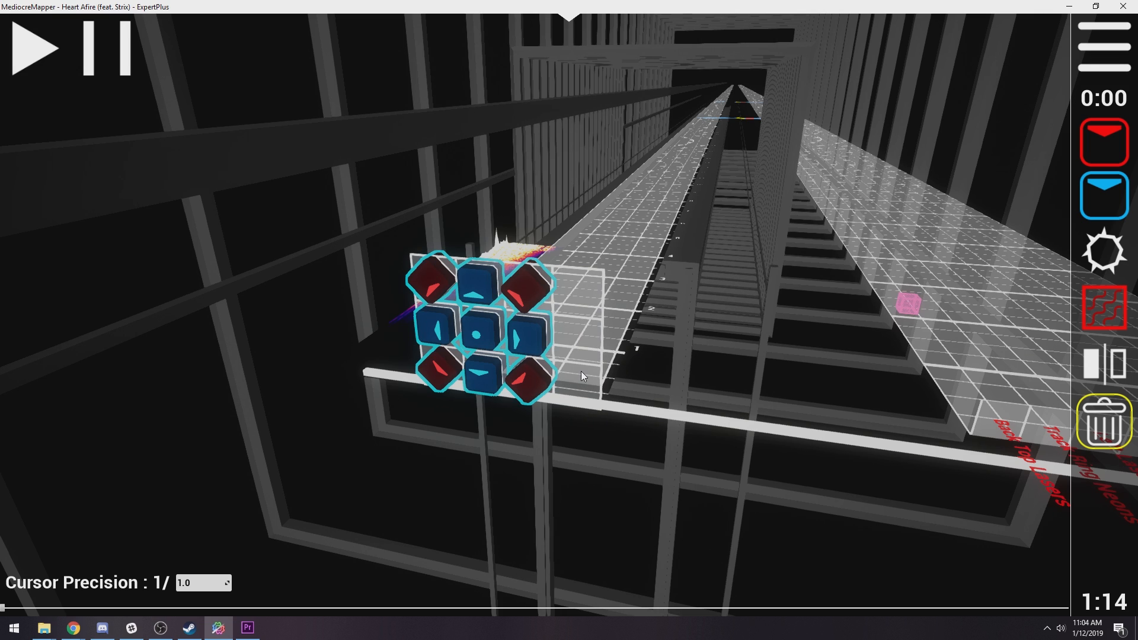
key("Delete")
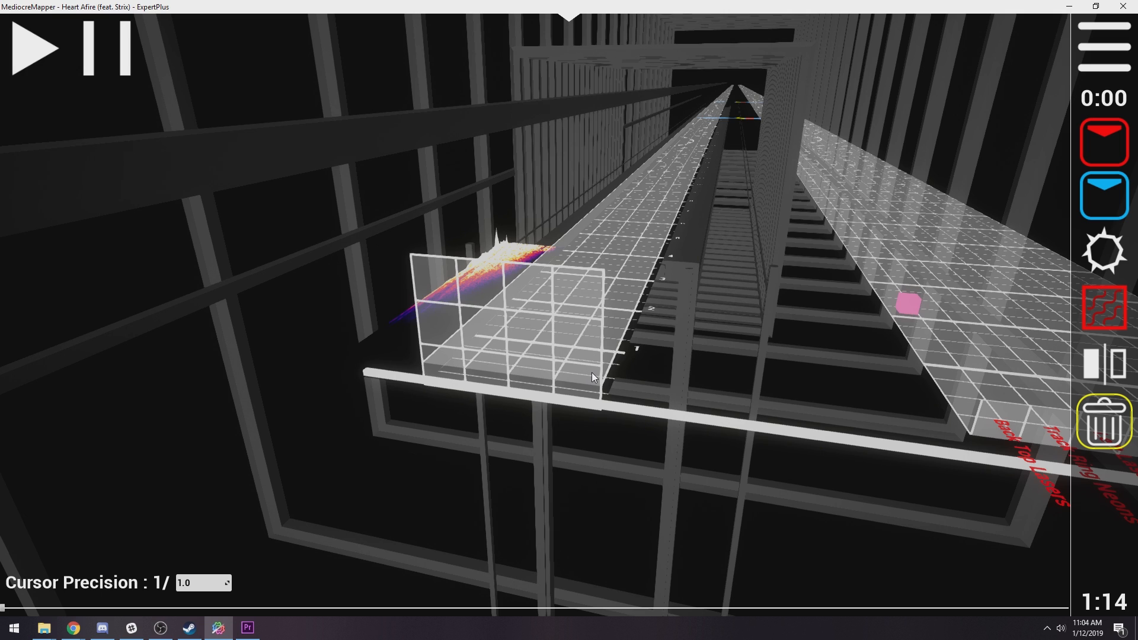
Add a bookmark at the song start and name it Intro
key("b")
left_click(802, 587)
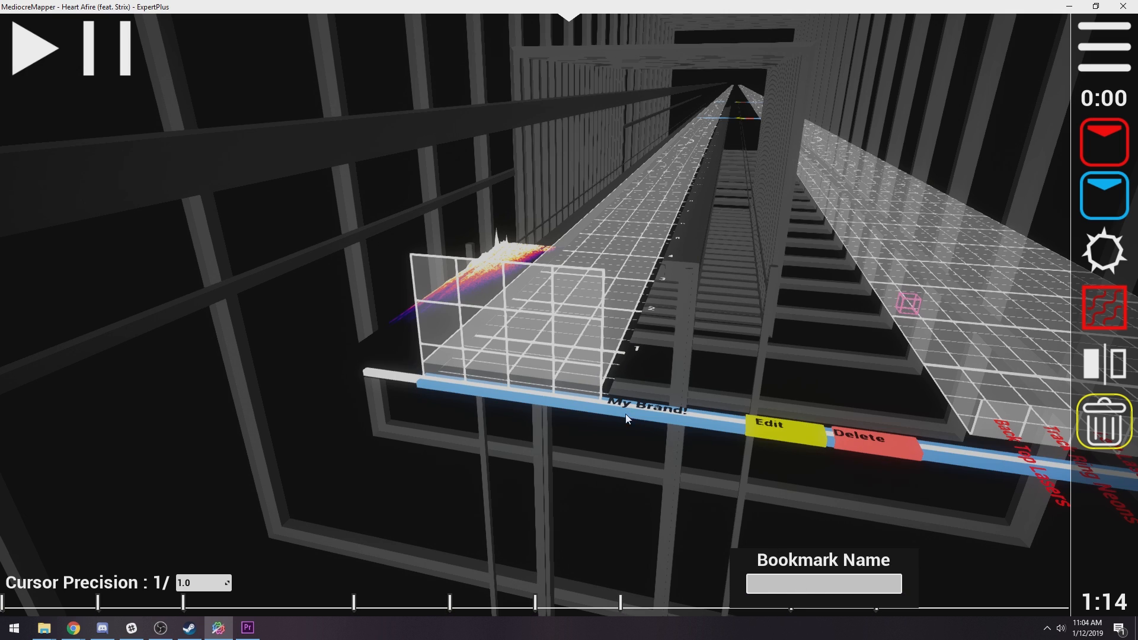
type("Intro")
key("Return")
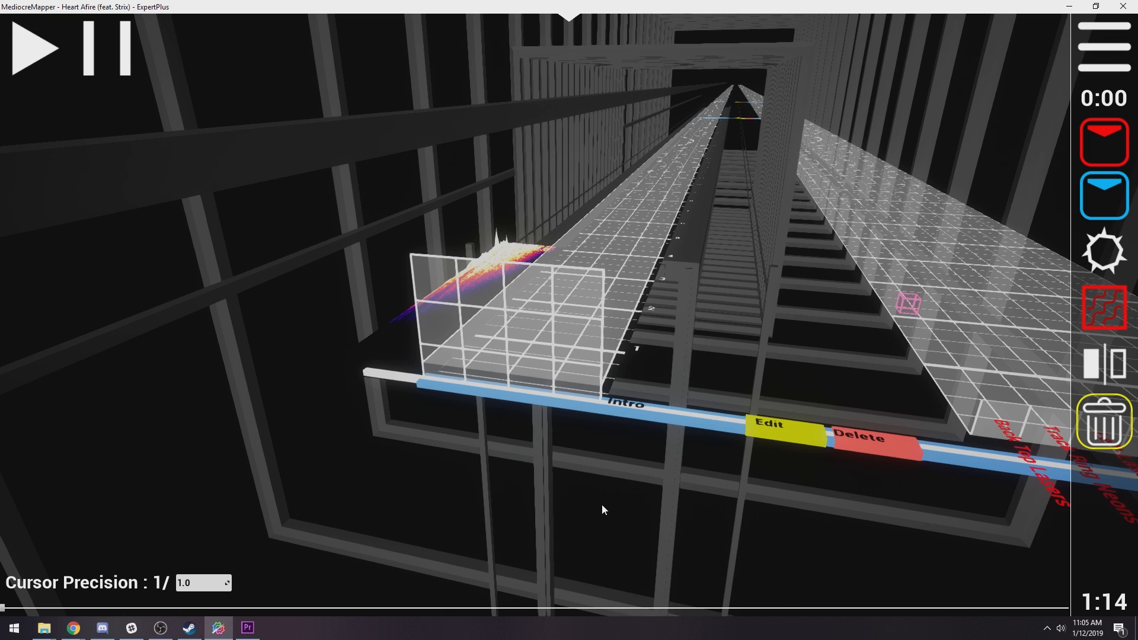
Jump between the timeline bookmarks, visiting Build, Chorus and Chorus 3, and return to Intro
mouse_move(424, 615)
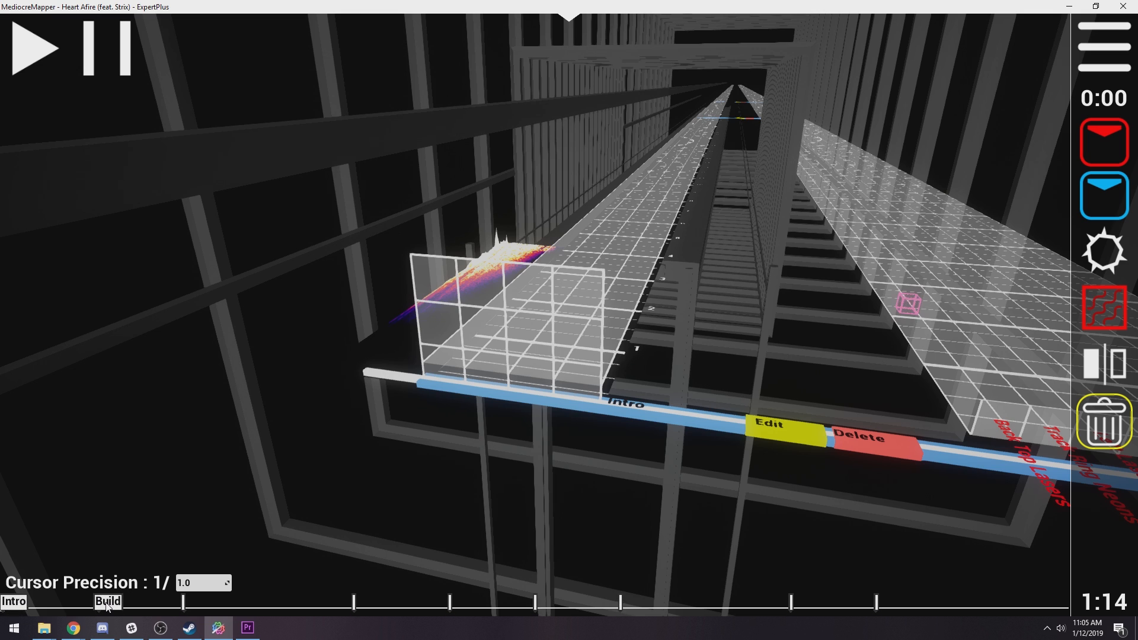
left_click(102, 605)
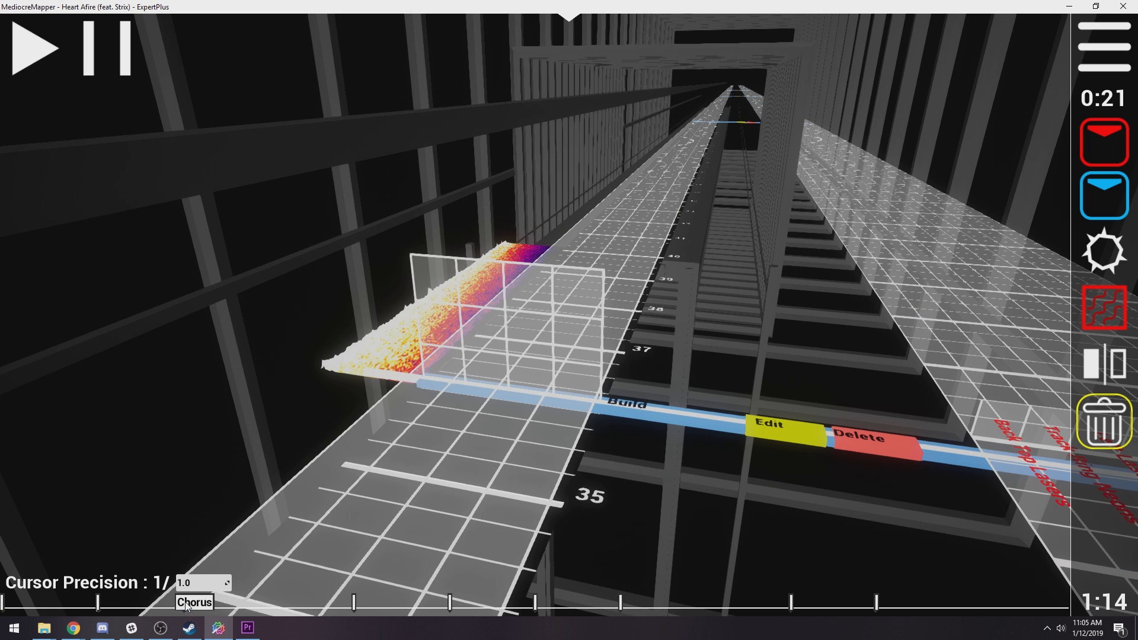
left_click(189, 605)
left_click(354, 601)
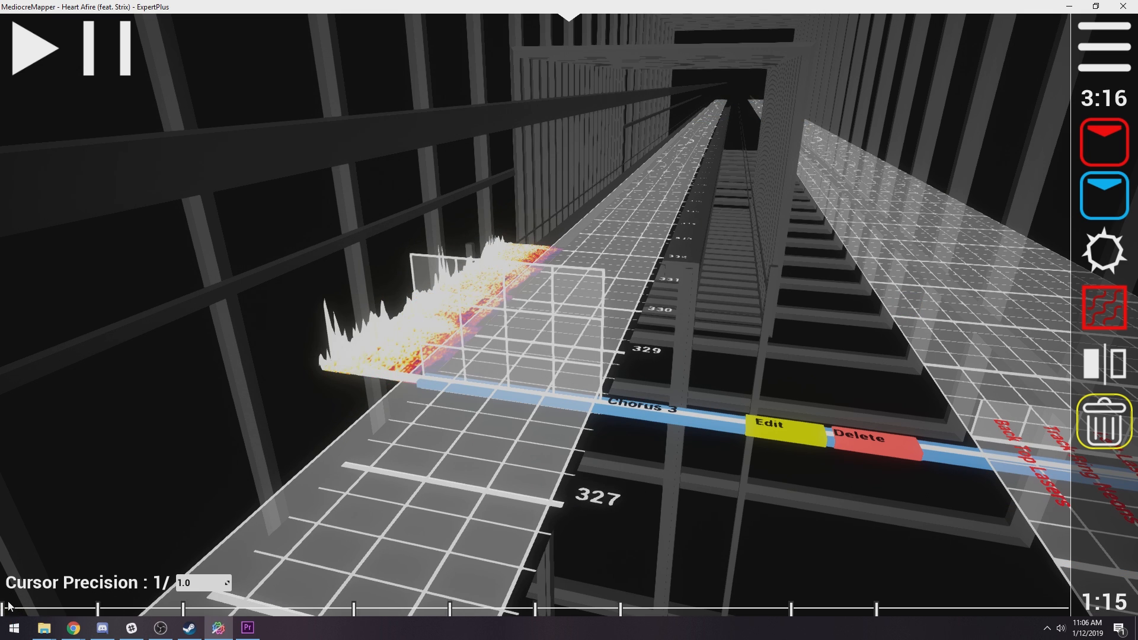
scroll(561, 458, "down", 2)
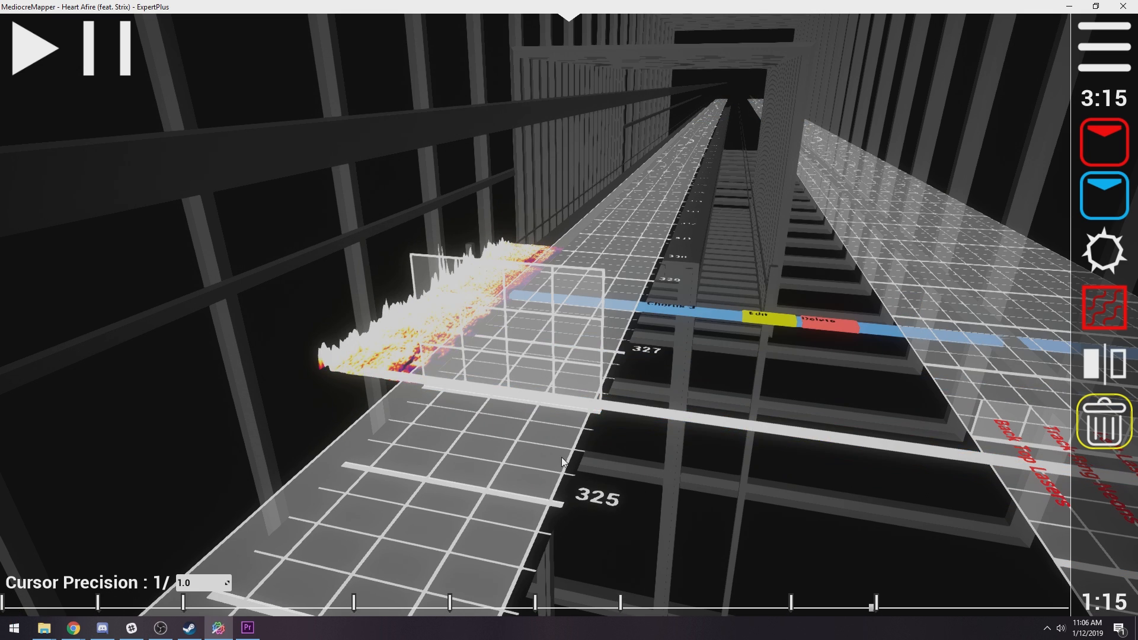
left_click(4, 603)
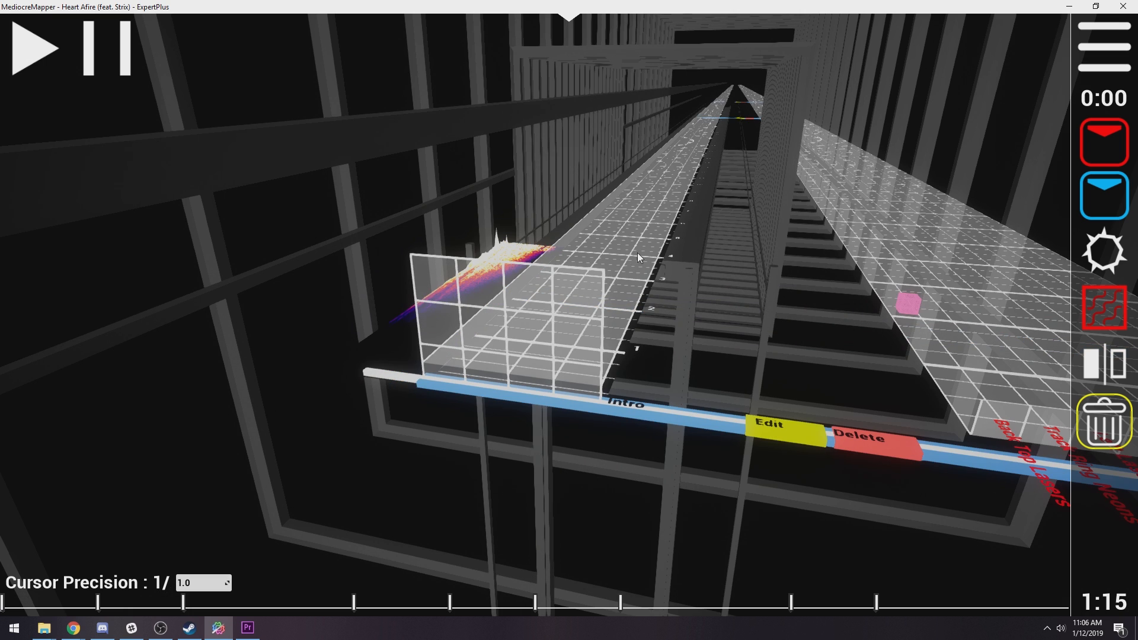
Examine the track from the Intro bookmark up to Build, moving back and forth in time around Build
scroll(709, 294, "up", 7)
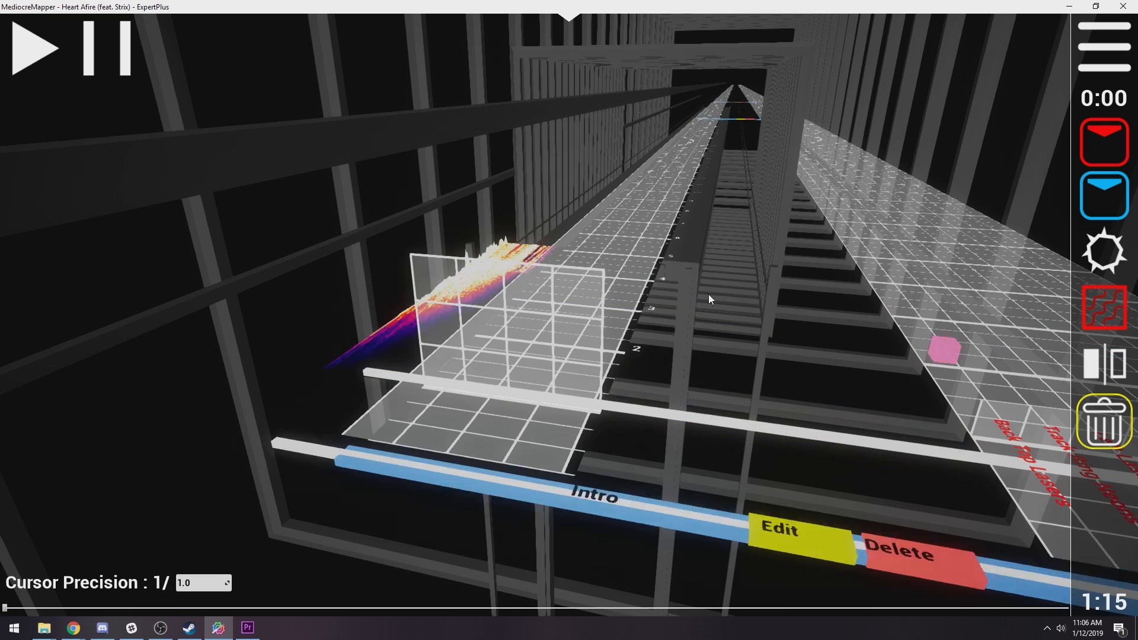
scroll(576, 318, "up", 20)
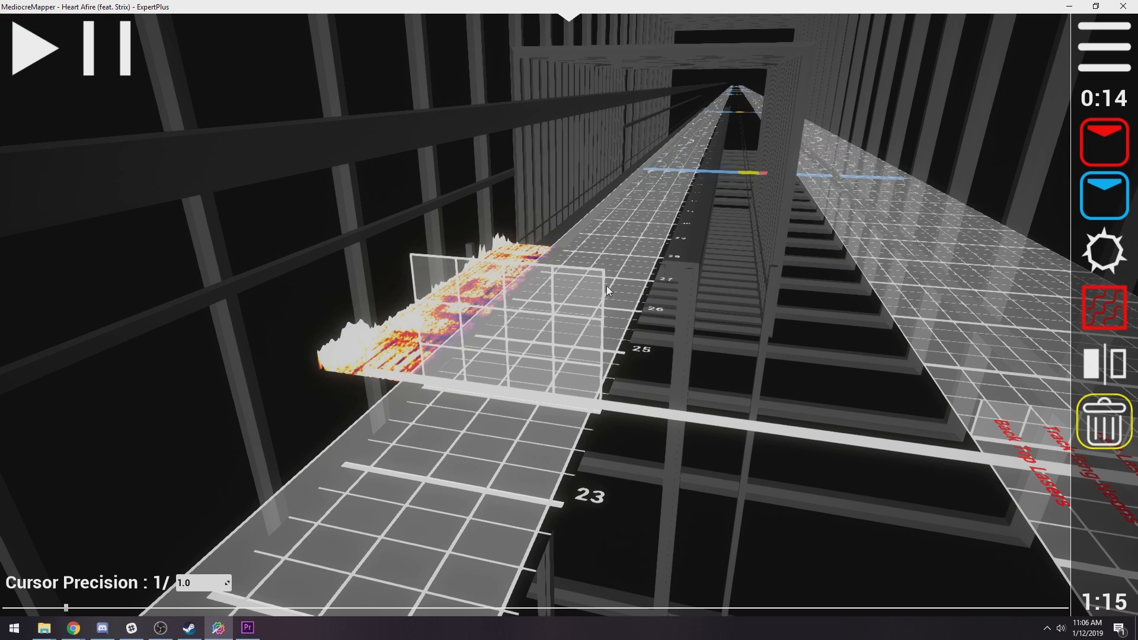
scroll(557, 305, "up", 2)
scroll(541, 322, "up", 2)
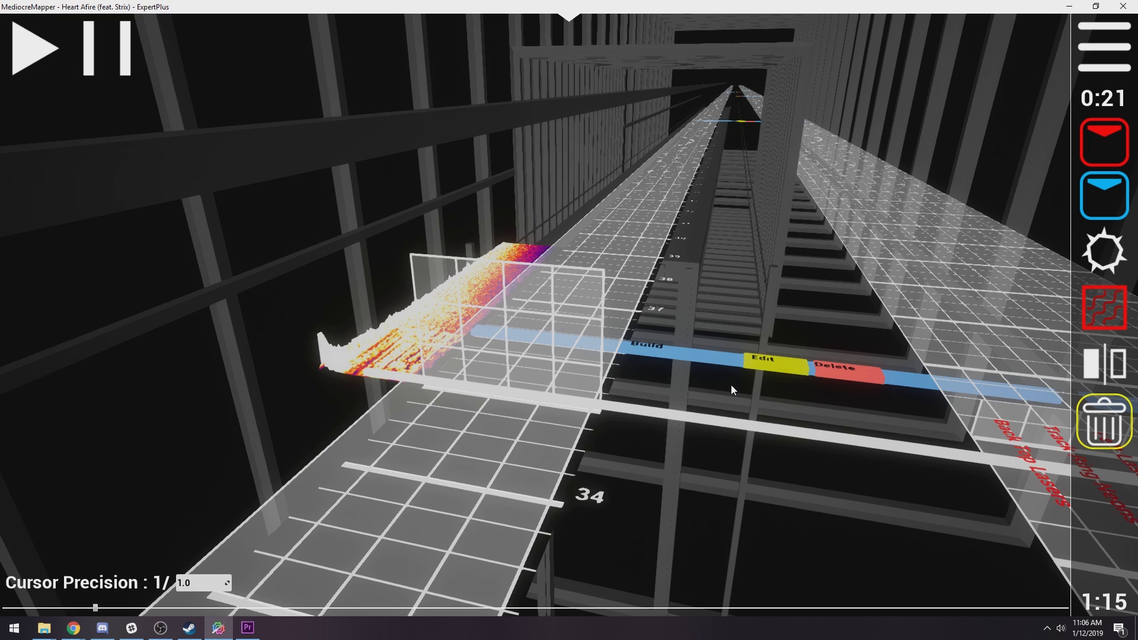
scroll(495, 365, "down", 3)
scroll(516, 326, "up", 2)
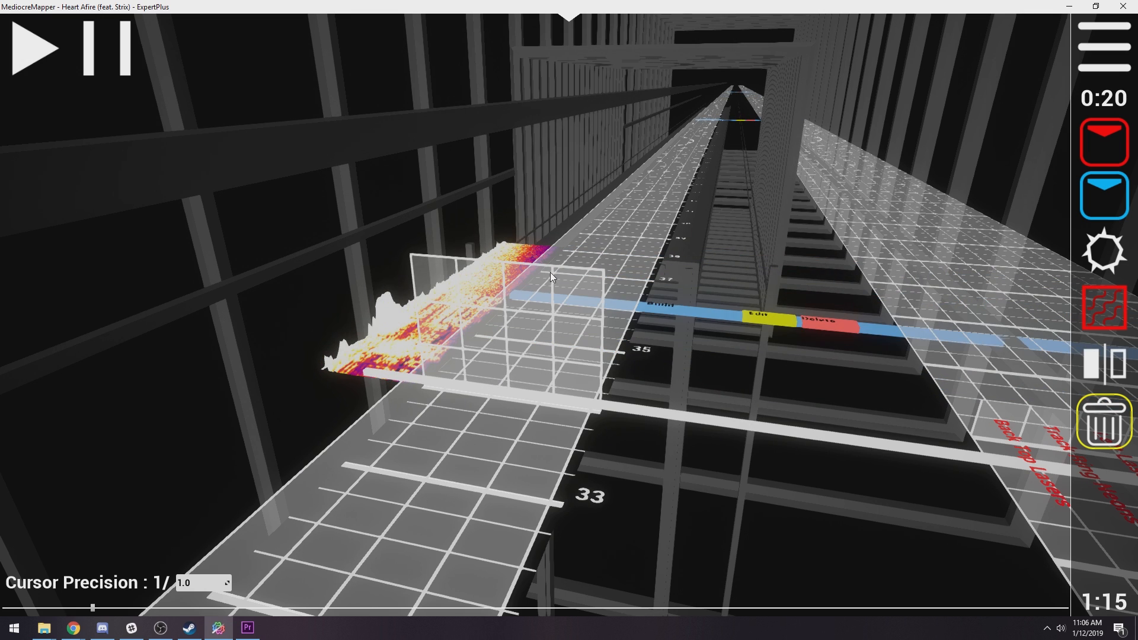
scroll(553, 391, "up", 1)
scroll(512, 408, "down", 3)
scroll(474, 366, "up", 4)
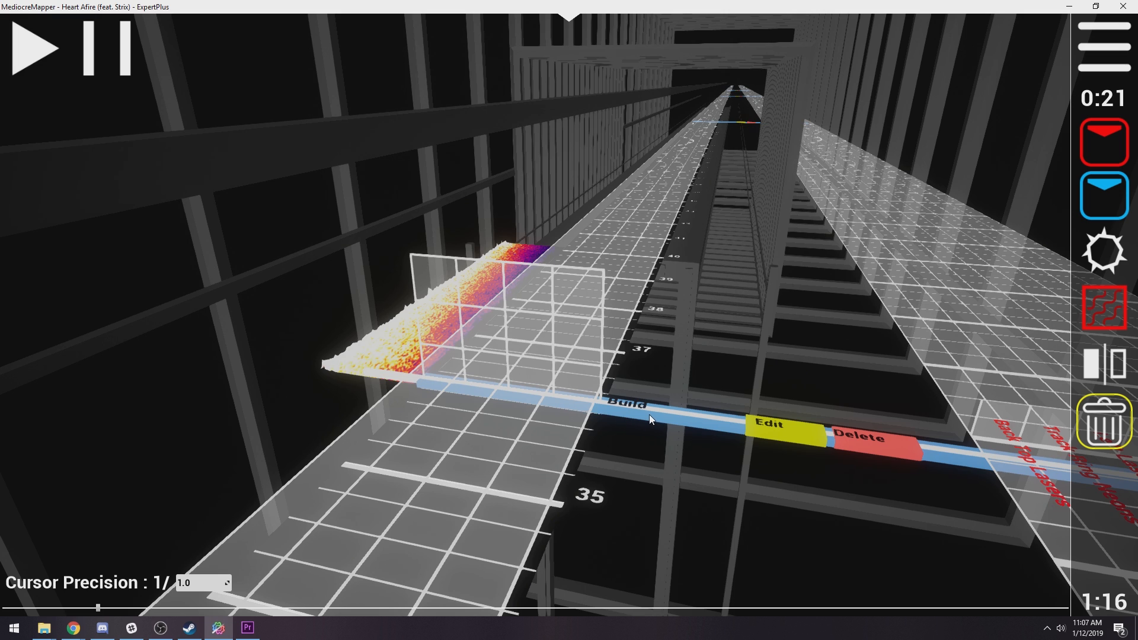
scroll(649, 414, "down", 5)
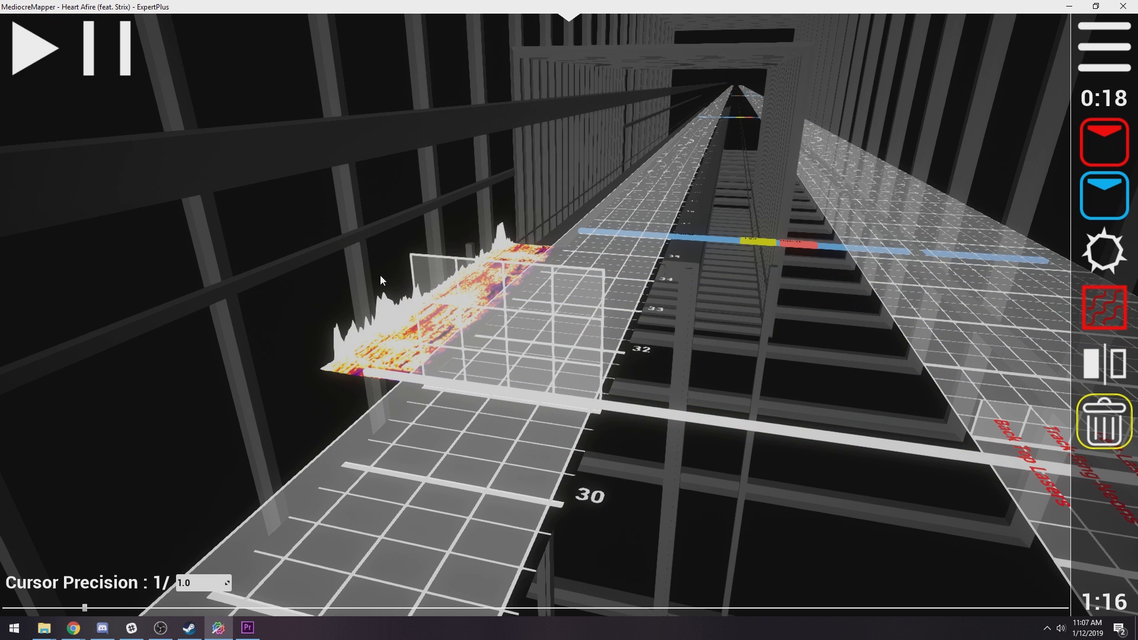
Examine the track beyond the Build bookmark toward Chorus, moving back and forth in time
scroll(549, 407, "up", 8)
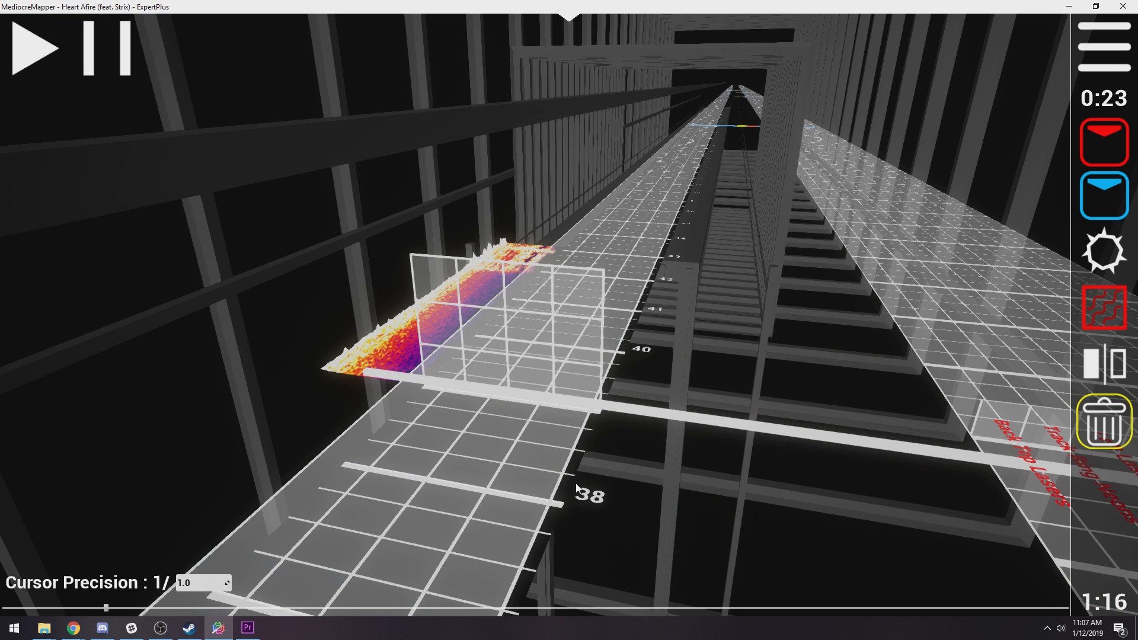
scroll(590, 377, "down", 3)
scroll(575, 296, "up", 2)
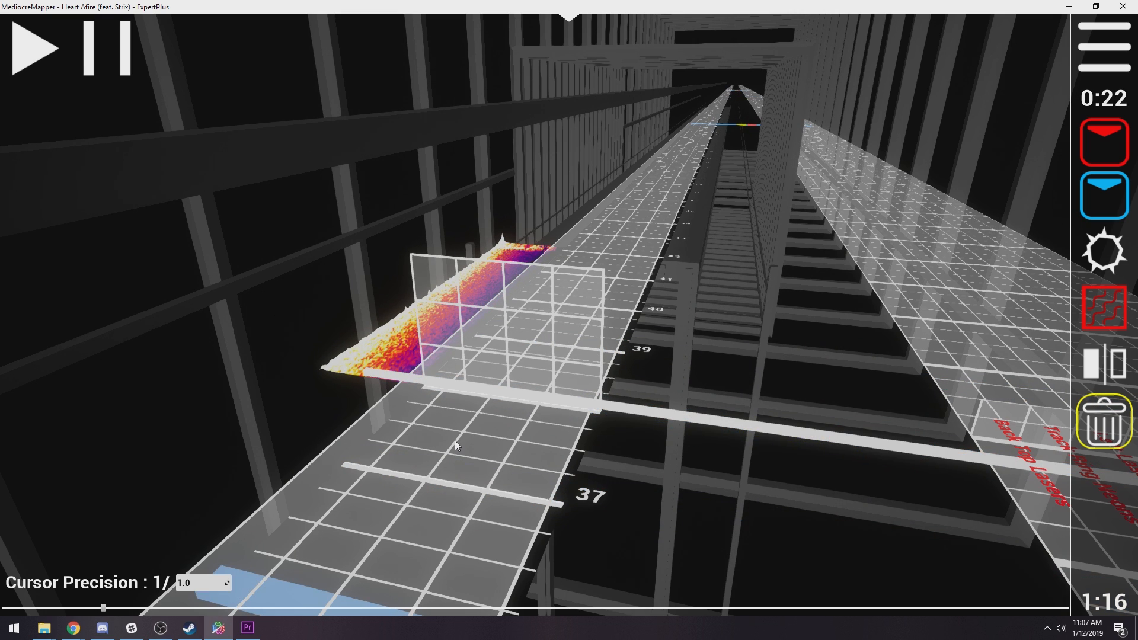
scroll(455, 440, "down", 7)
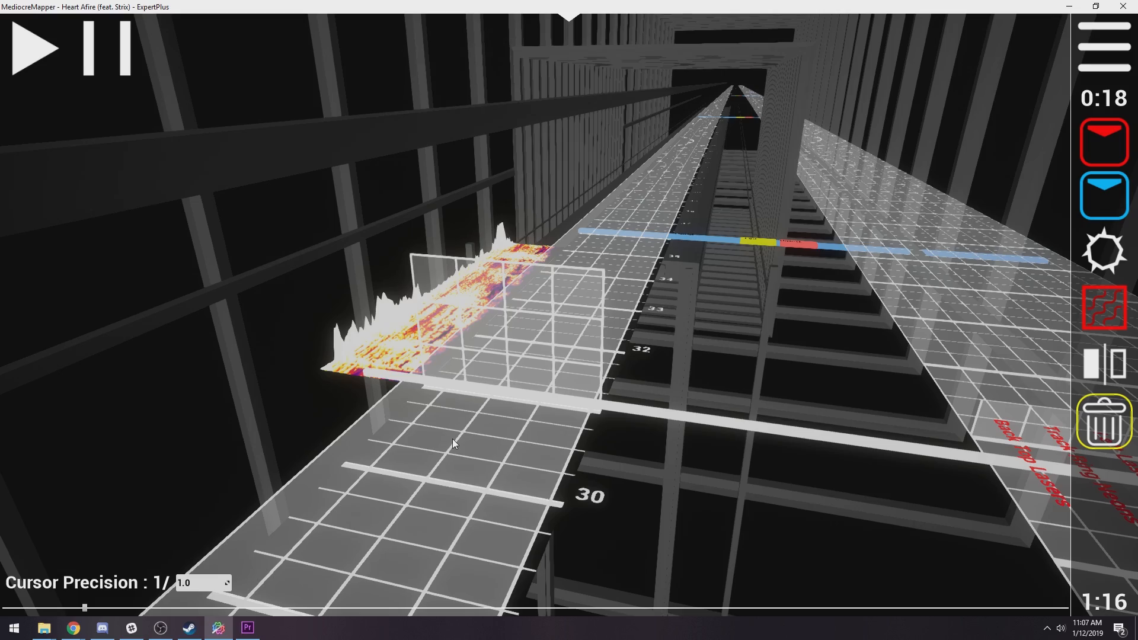
scroll(656, 451, "down", 2)
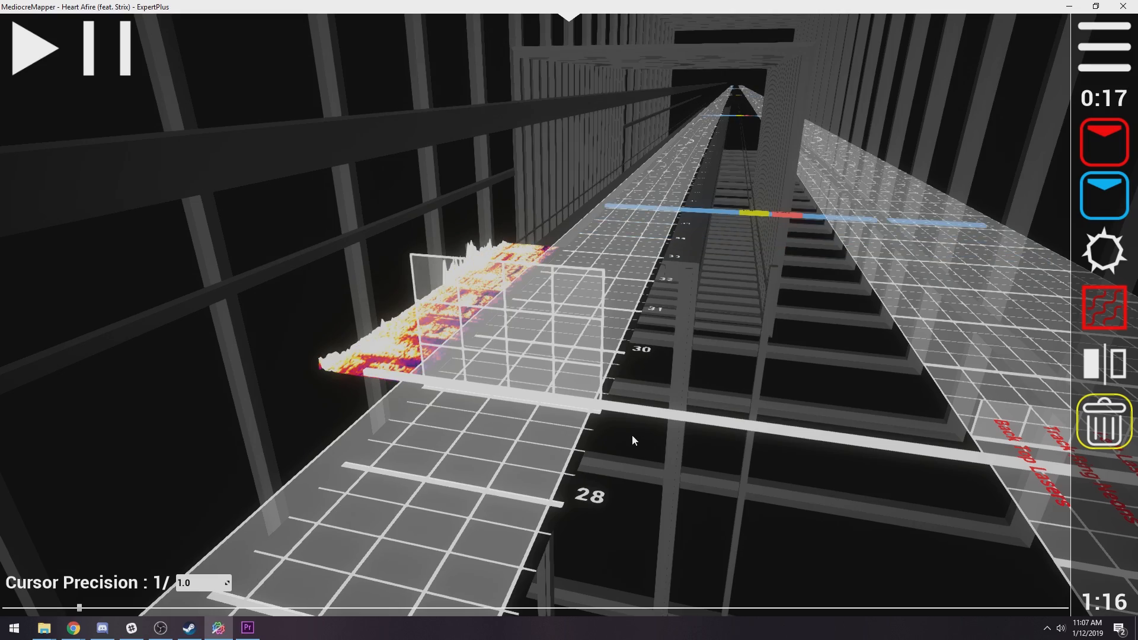
scroll(633, 435, "up", 1)
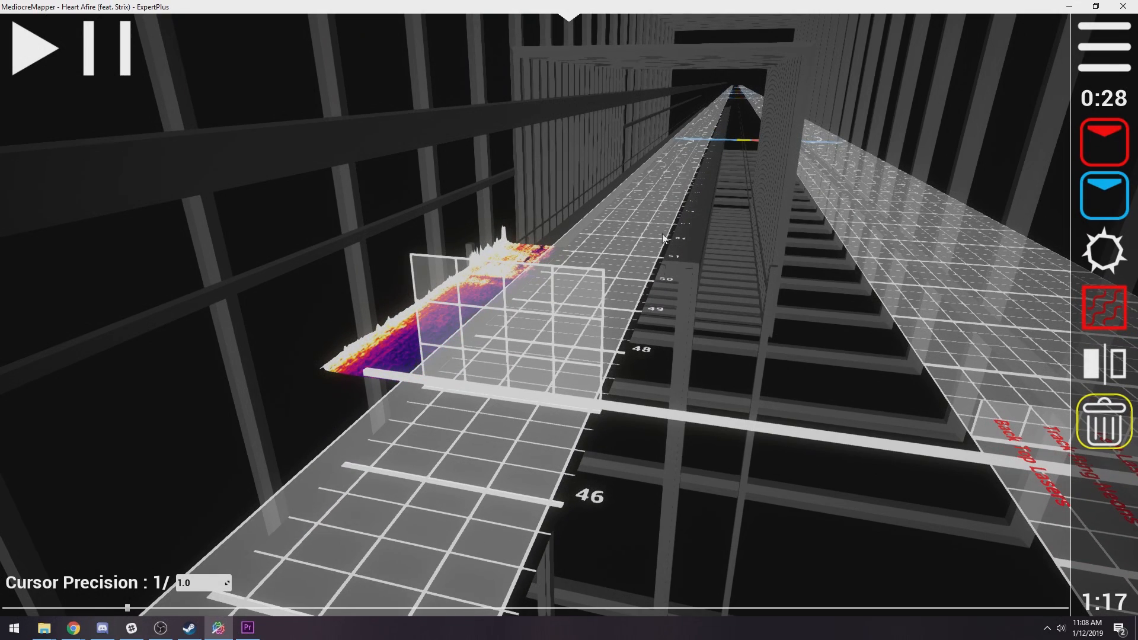
scroll(662, 234, "up", 8)
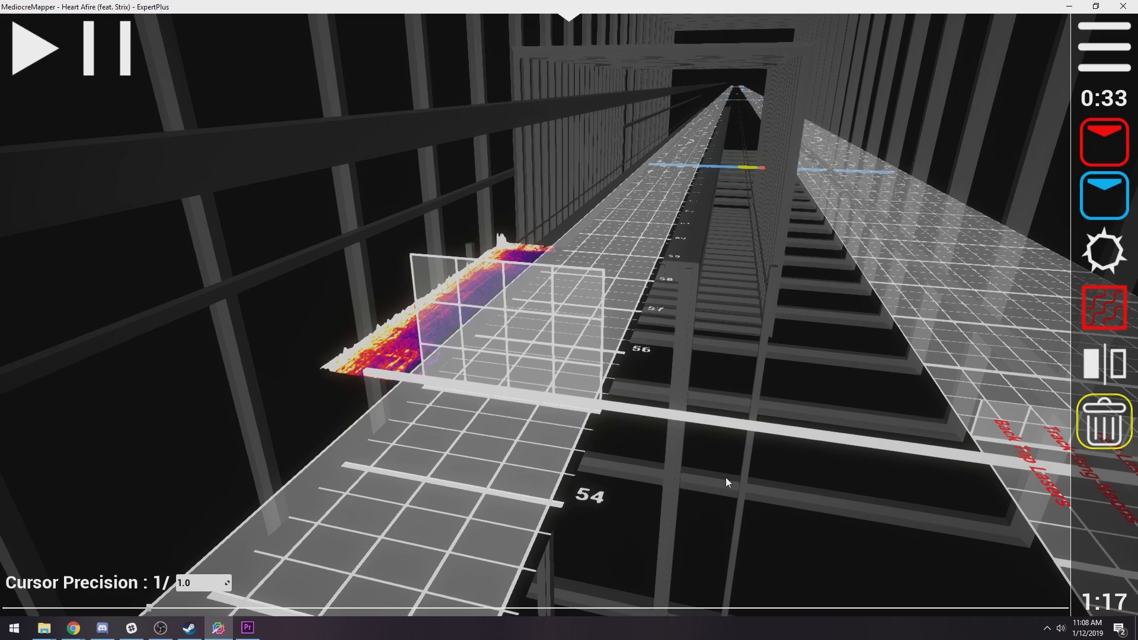
scroll(727, 477, "down", 1)
Play the song past the Chorus bookmark and examine the stretch between Build and Chorus, moving back to just after Build
key("space")
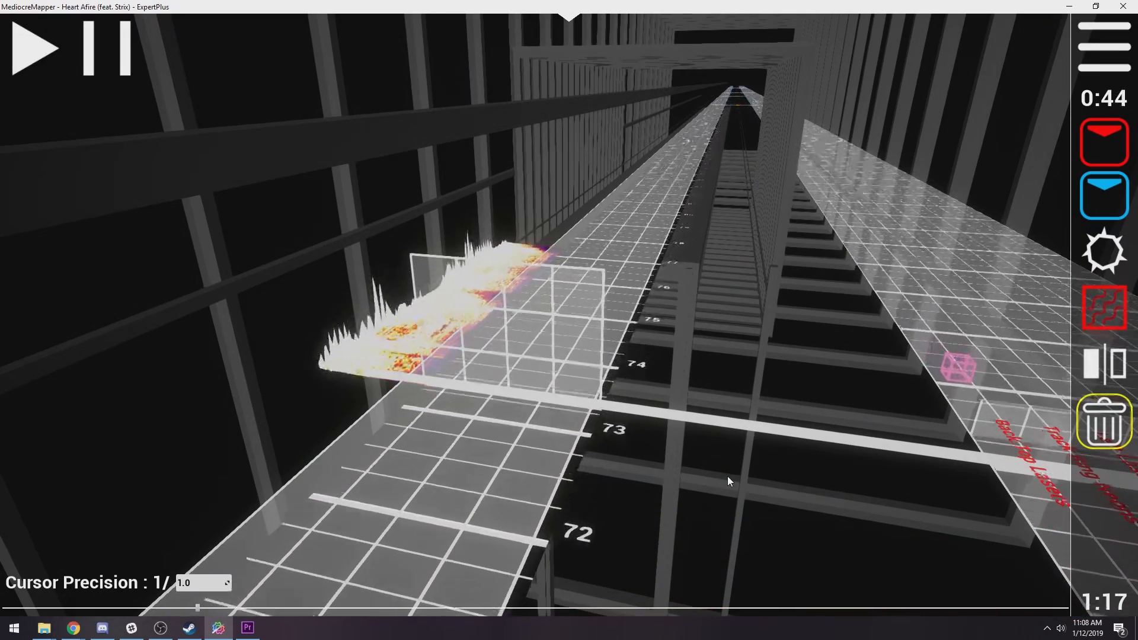
key("space")
scroll(722, 367, "down", 4)
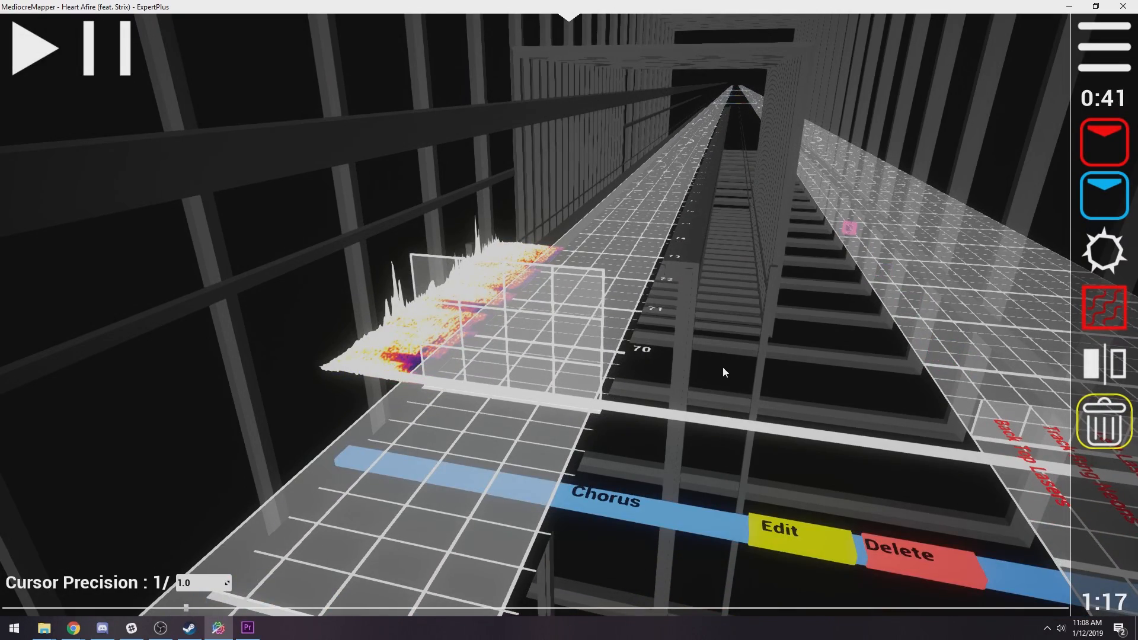
scroll(723, 367, "down", 12)
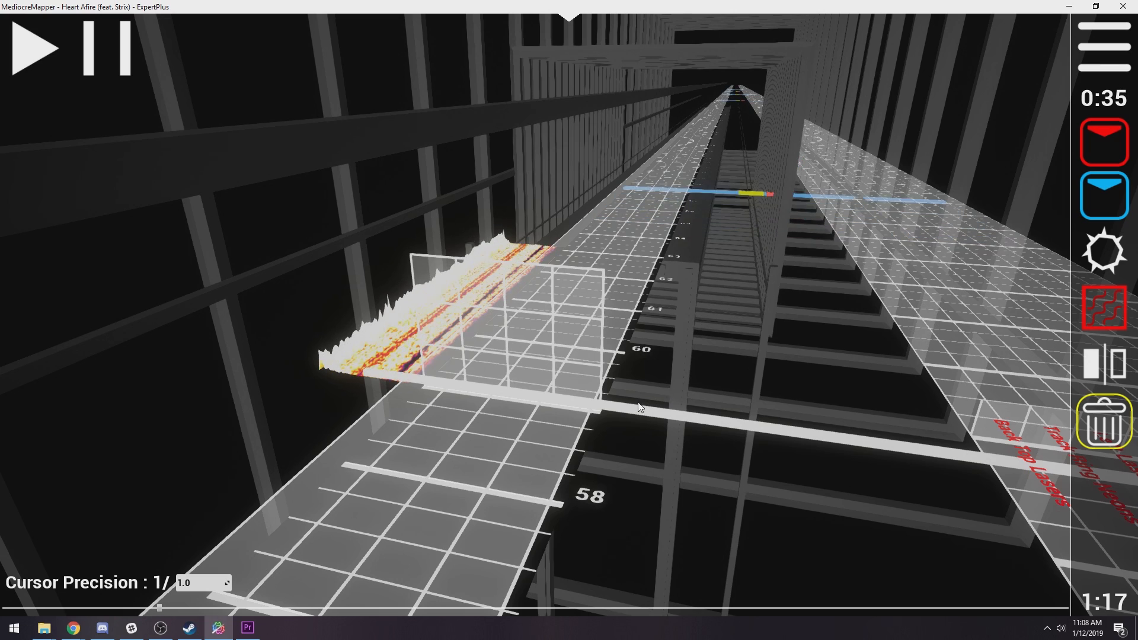
scroll(639, 407, "down", 2)
scroll(574, 462, "up", 11)
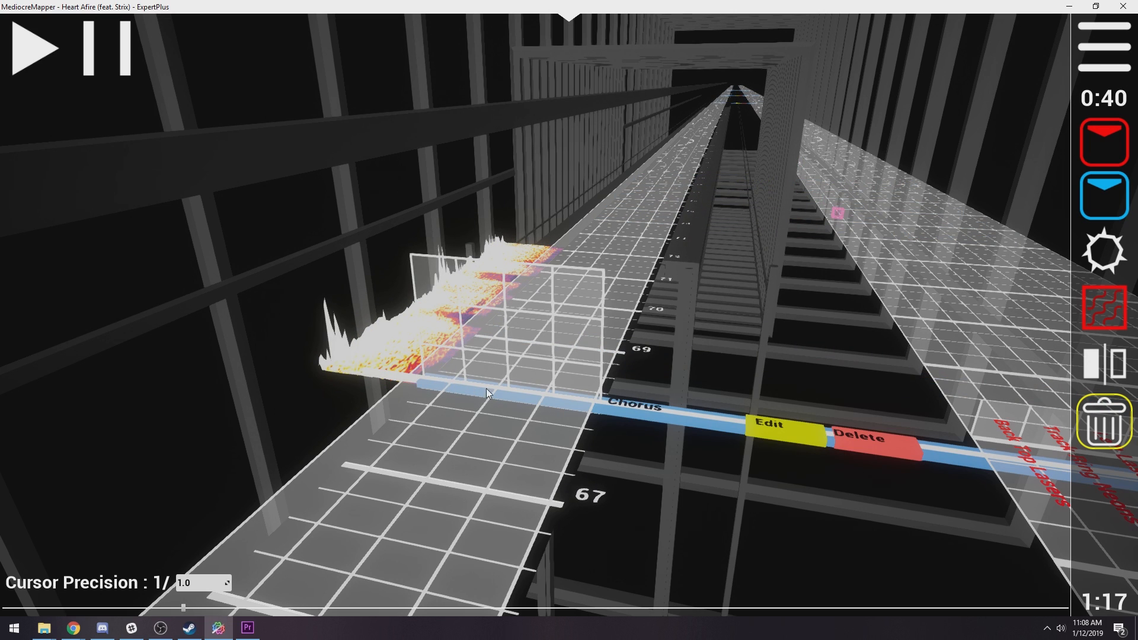
scroll(646, 414, "down", 6)
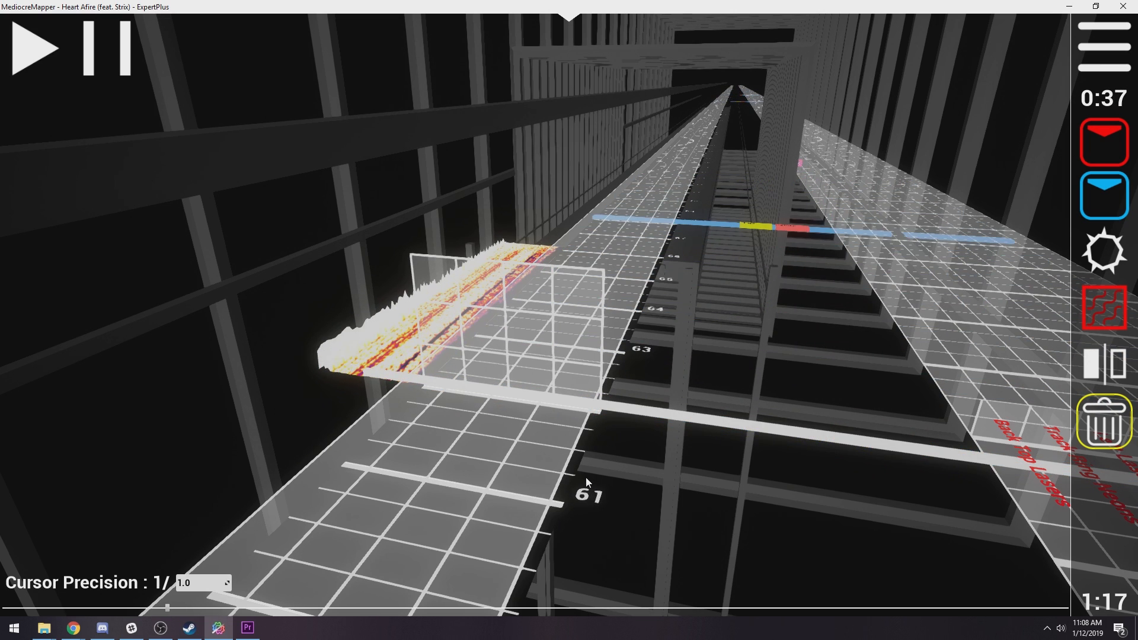
scroll(652, 409, "up", 6)
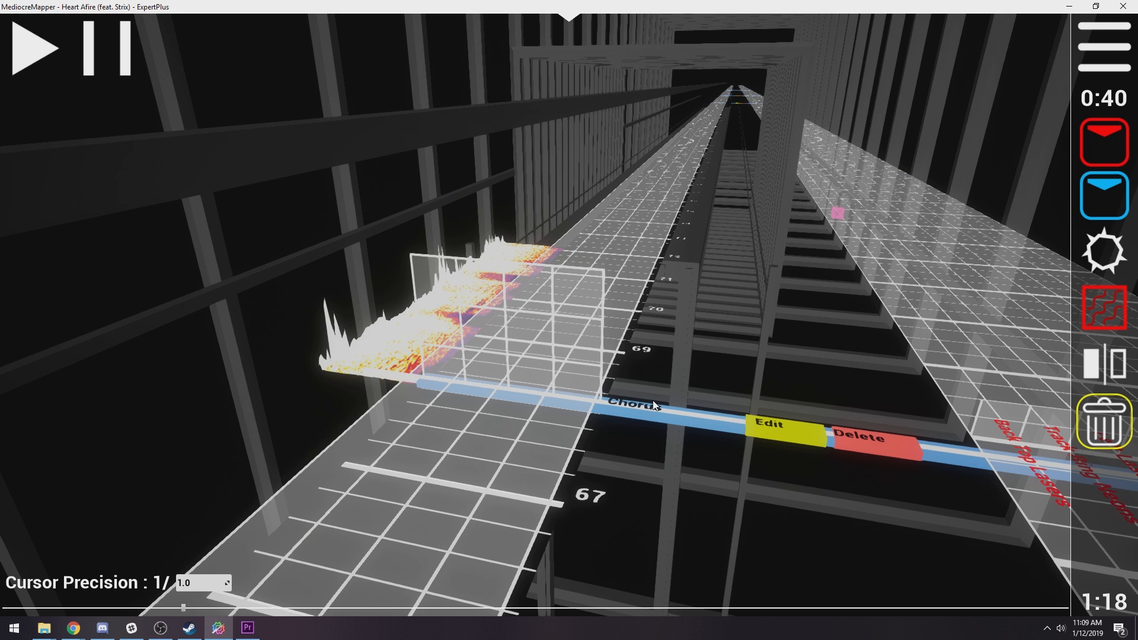
scroll(654, 405, "down", 19)
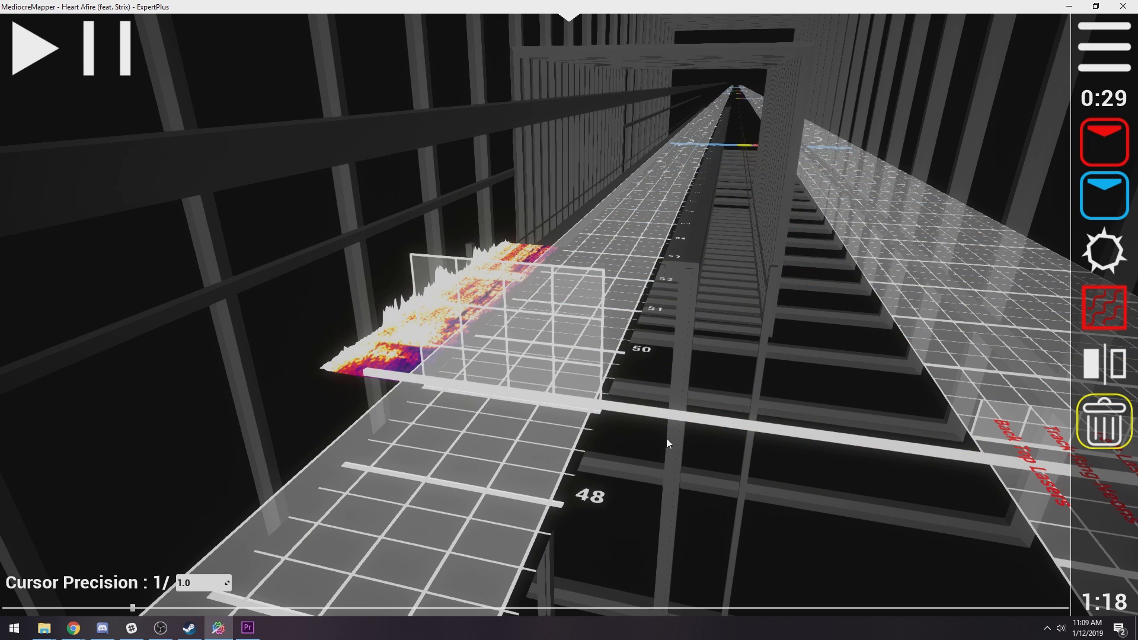
scroll(666, 438, "down", 15)
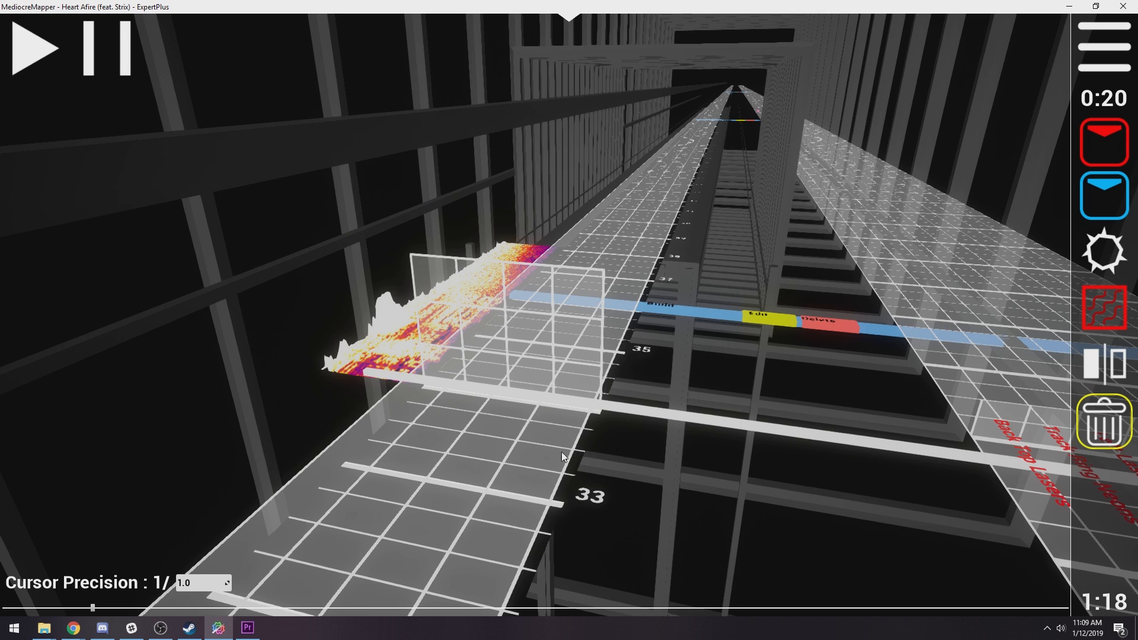
scroll(660, 465, "up", 4)
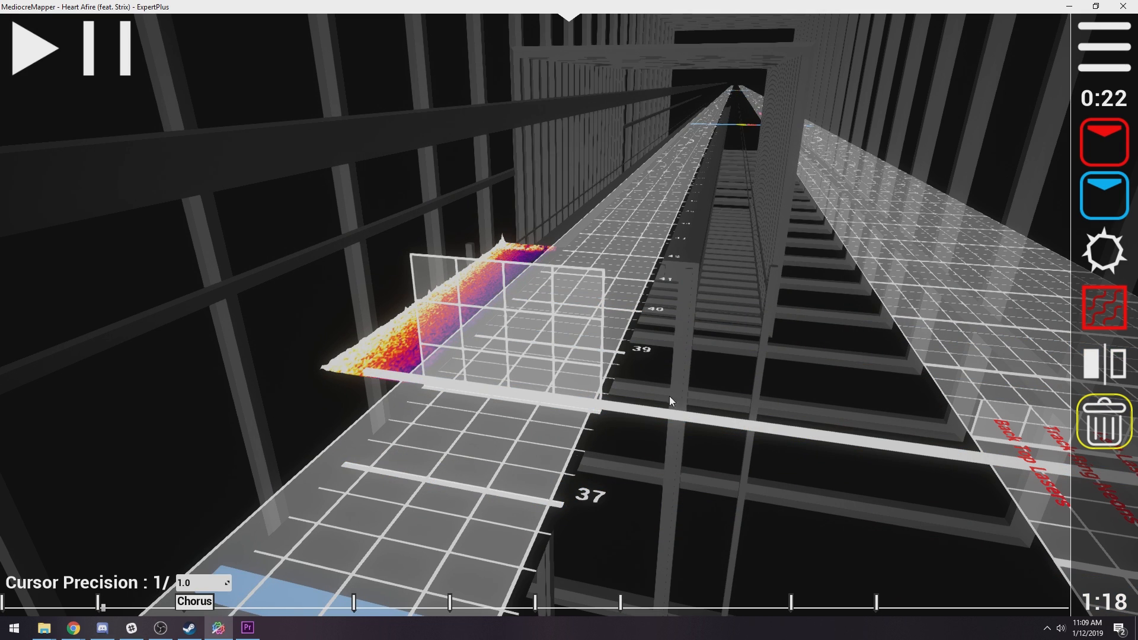
Jump to the Chorus bookmark and step back bookmark by bookmark to Intro
left_click(184, 604)
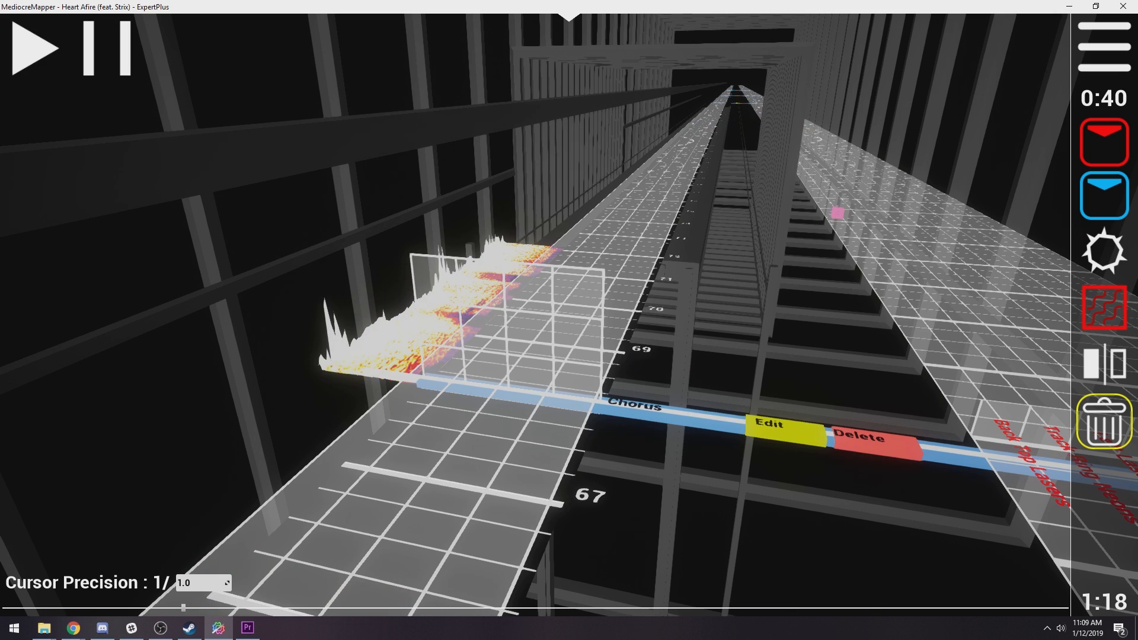
key("Left")
key("Left")
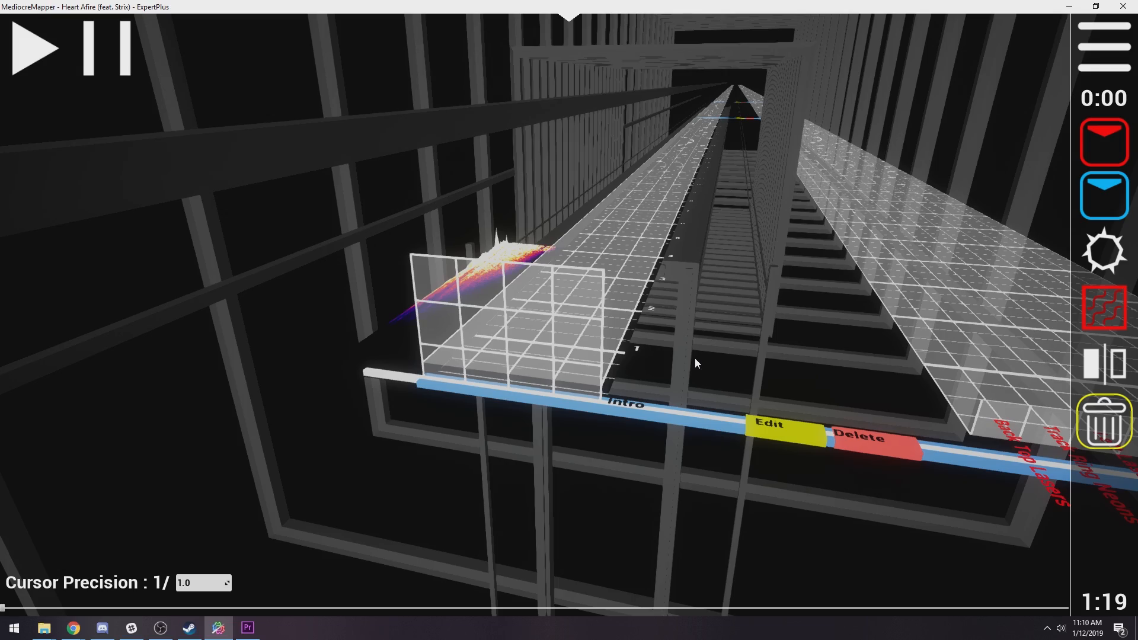
Place four diagonal notes at beat 3: red and blue in the outer bottom cells and the inner middle-row cells
key("space")
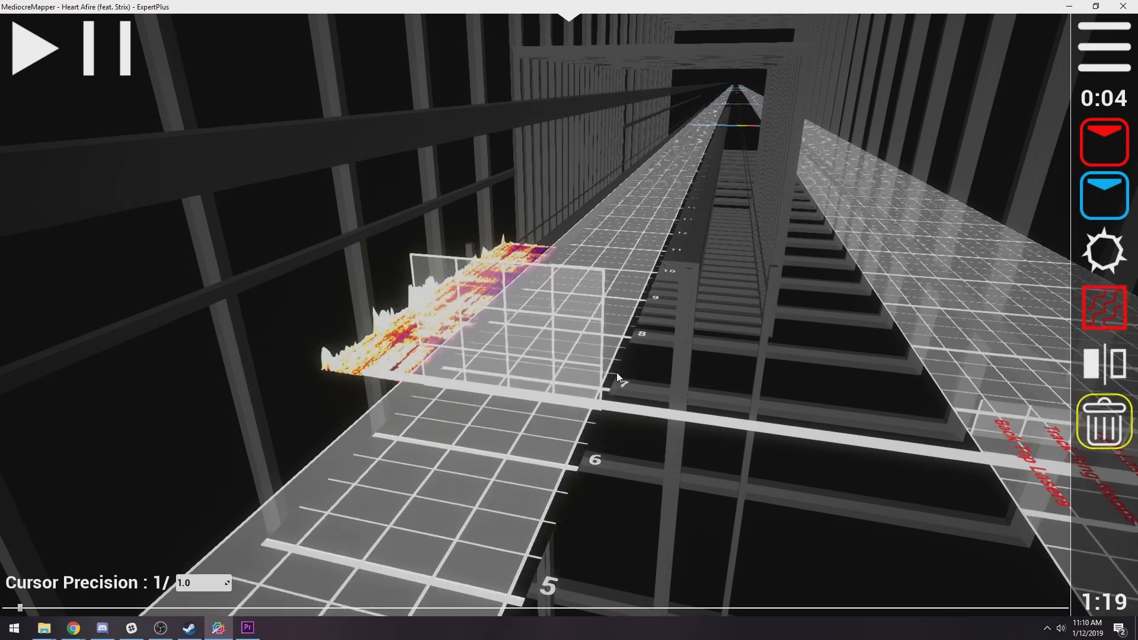
key("space")
scroll(616, 373, "down", 2)
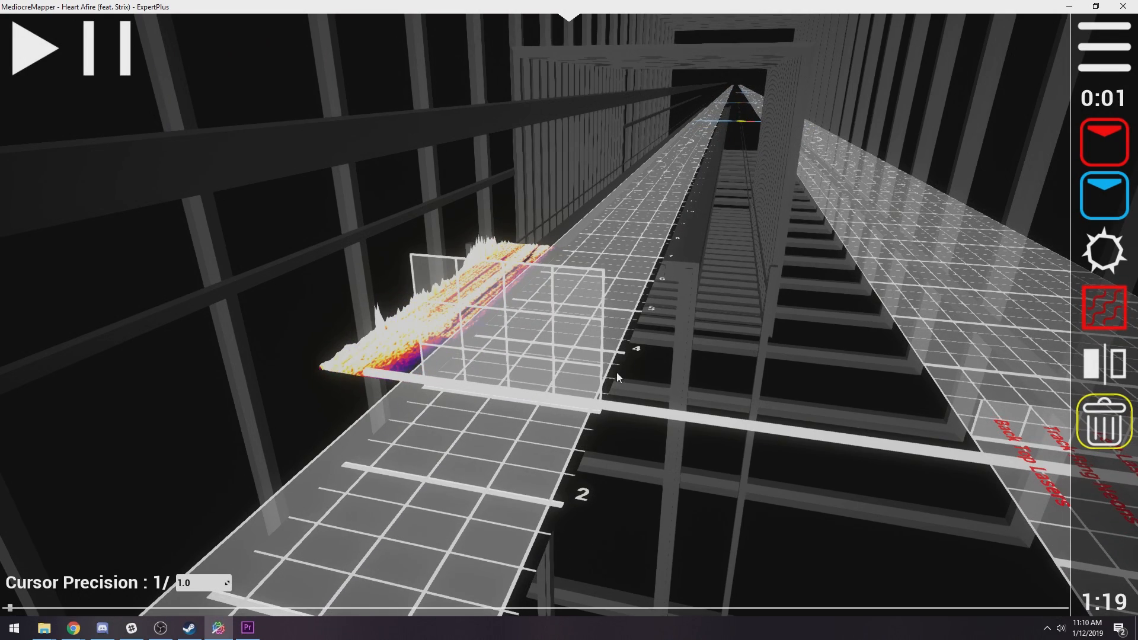
key("1")
left_click(474, 329)
key("2")
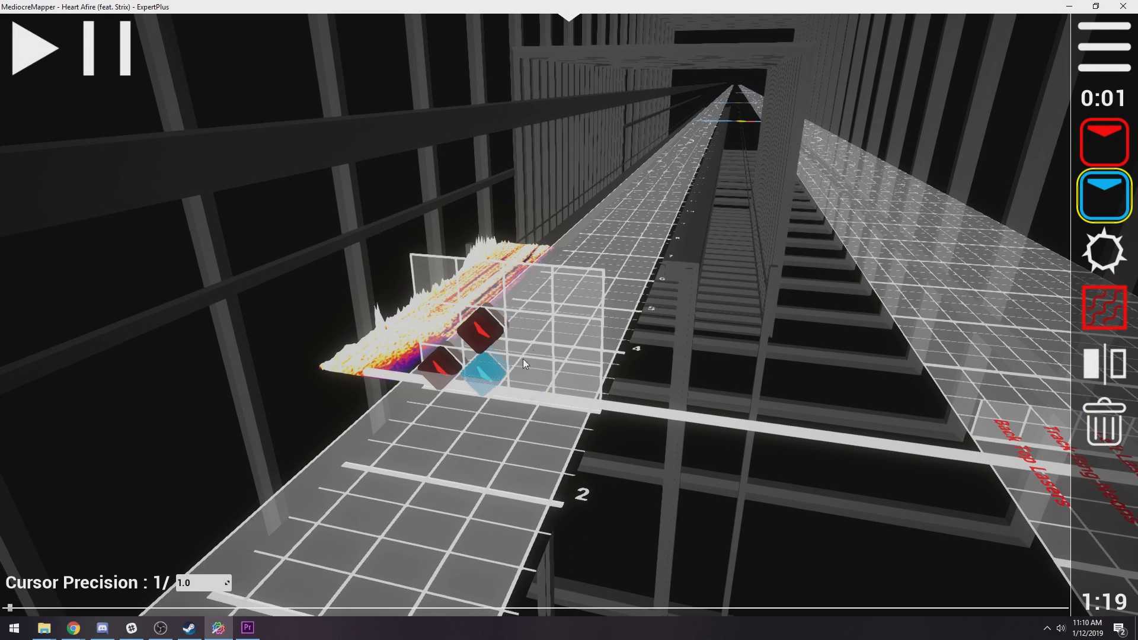
left_click(523, 358)
left_click(578, 384)
Go back to the song start and play through to the new notes at beat 3
scroll(579, 384, "down", 3)
key("5")
key("space")
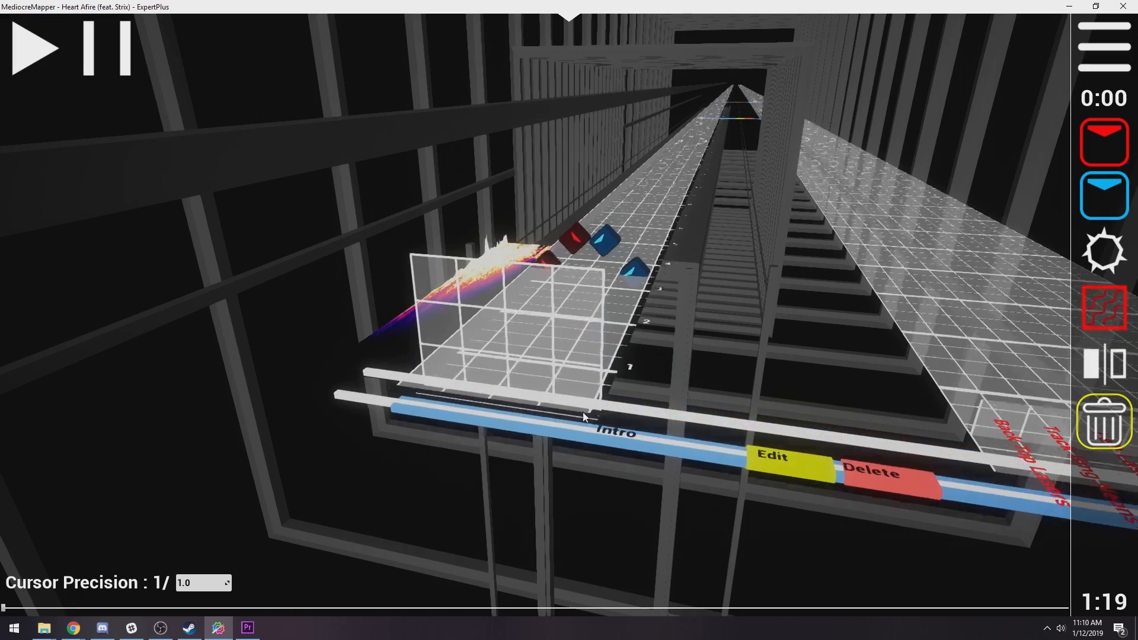
key("space")
key("space")
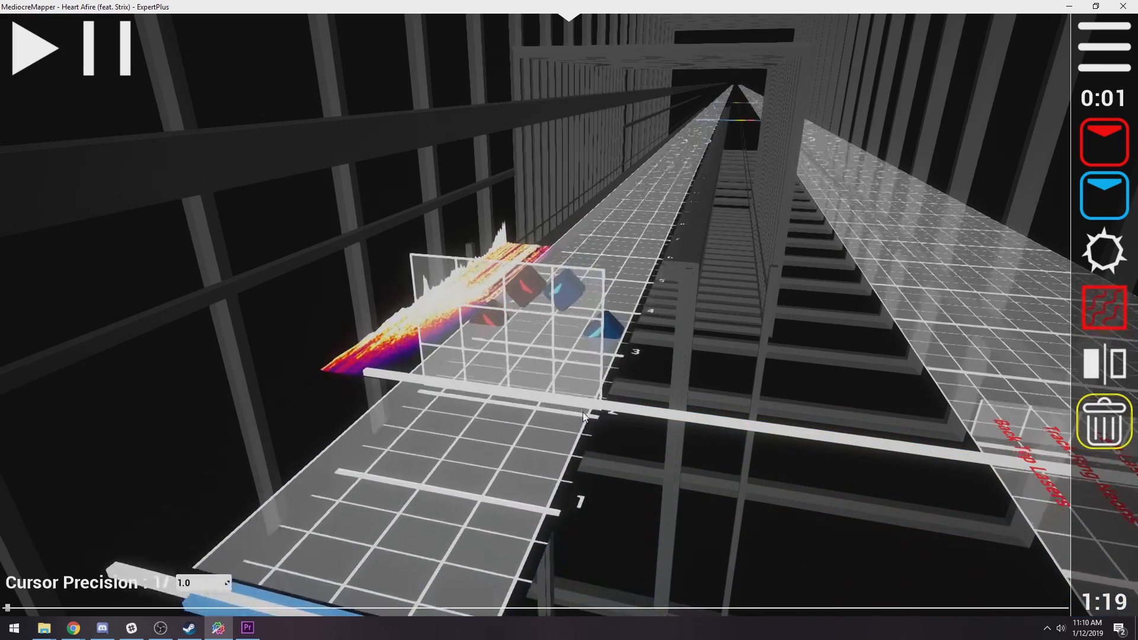
scroll(487, 382, "down", 1)
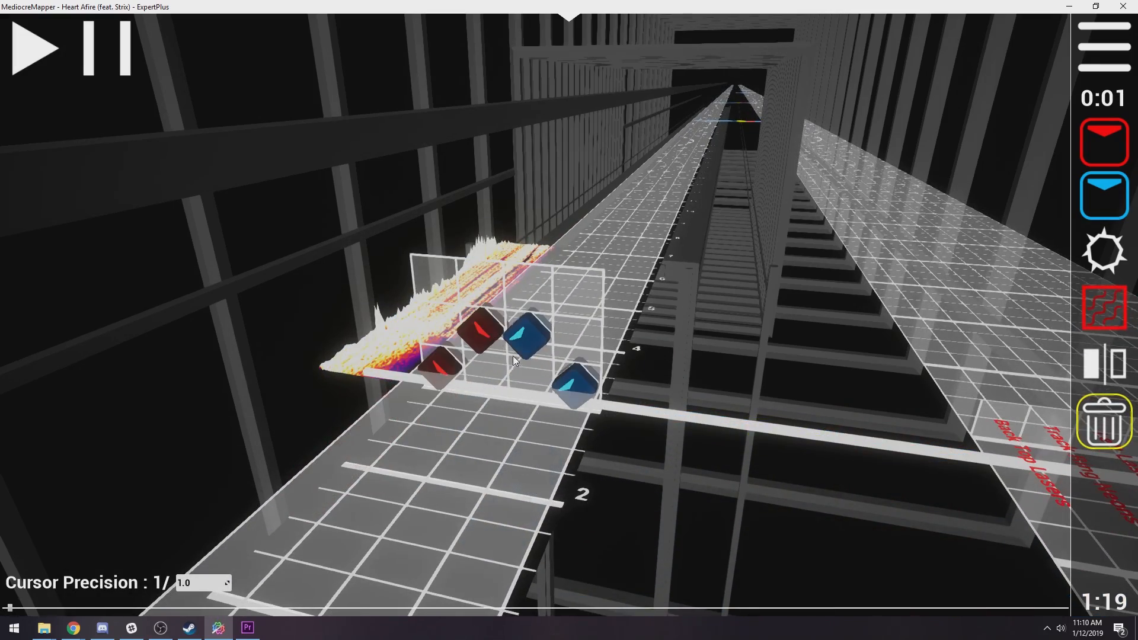
Place the same pattern of two red and two blue diagonal notes at beat 4
scroll(512, 356, "up", 1)
key("1")
left_click(491, 336)
left_click(452, 367)
key("2")
left_click(527, 346)
left_click(558, 374)
key("5")
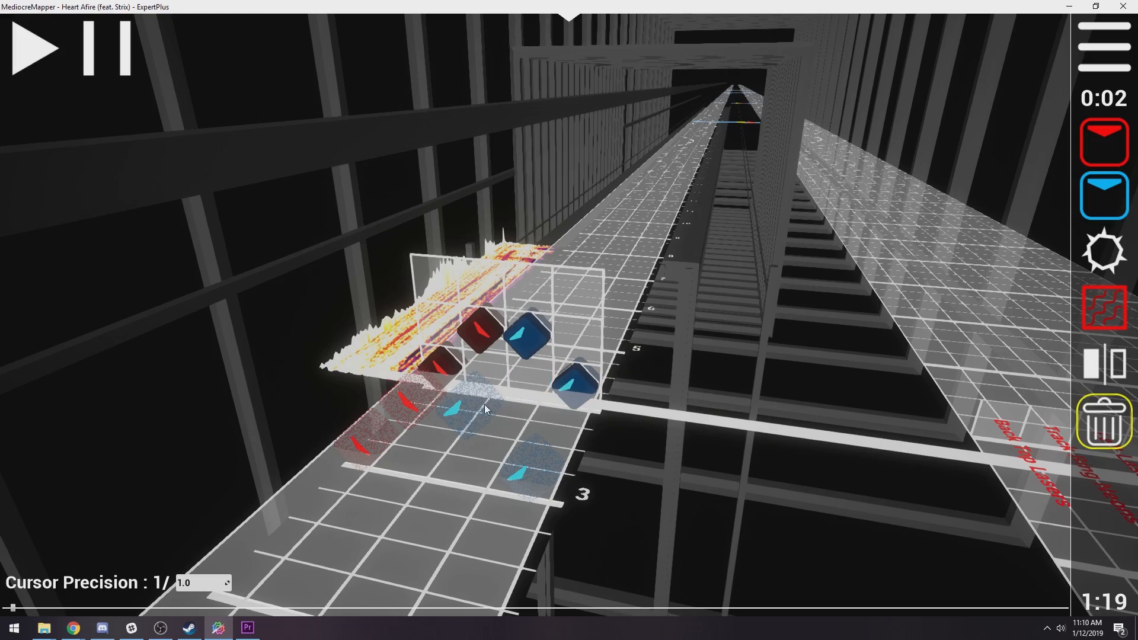
Replay the two note patterns and place a red and a blue note in the outer bottom cells at beat 8
scroll(410, 497, "down", 3)
key("space")
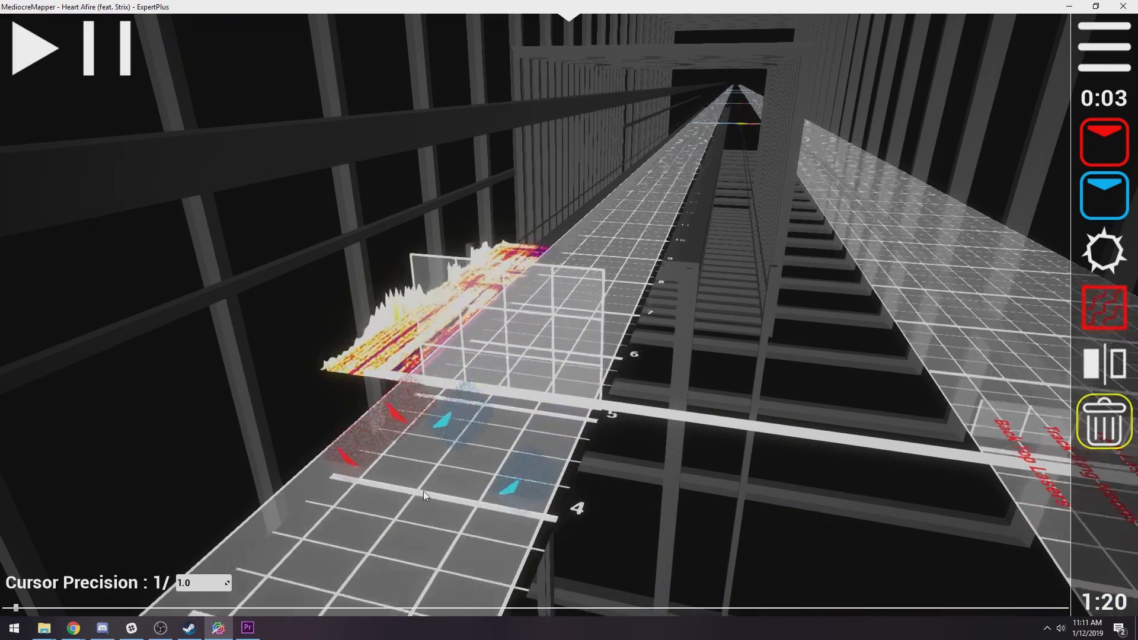
key("1")
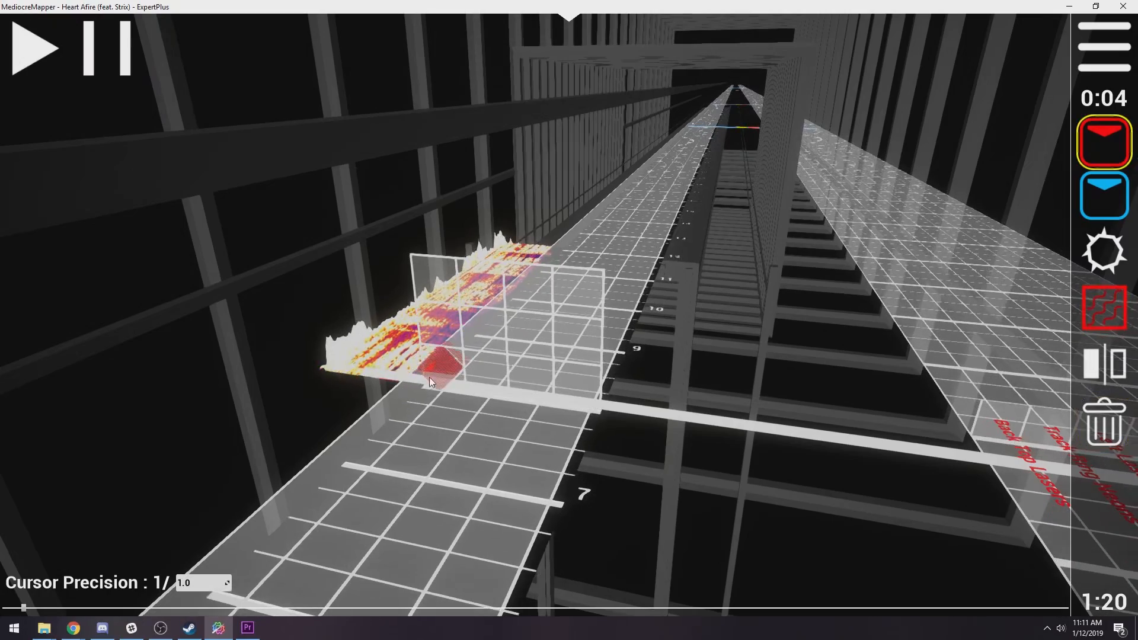
key("2")
left_click(573, 379)
key("5")
Play on to beat 12 and place a sideways red and blue note in the outer lanes of the middle row
key("space")
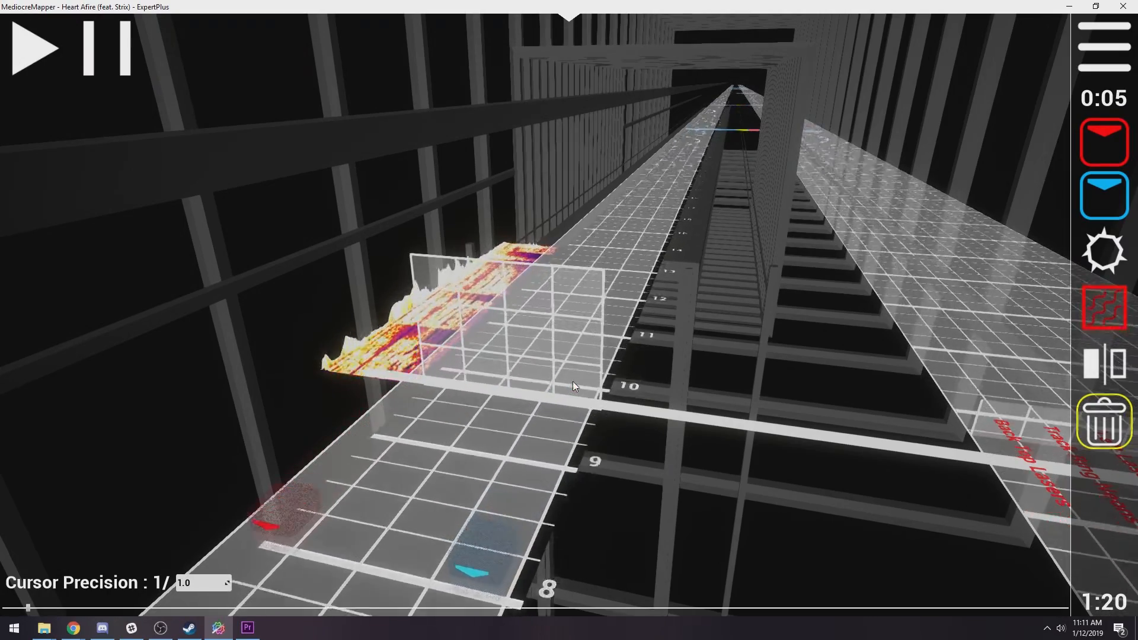
key("space")
key("1")
left_click(440, 334)
key("2")
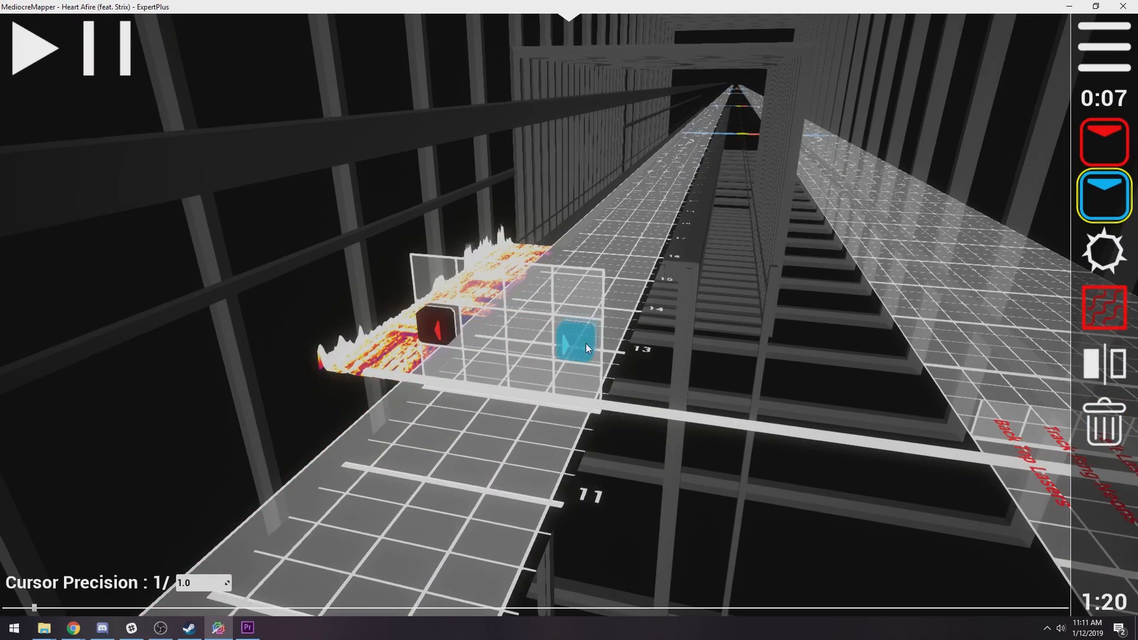
left_click(586, 345)
key("5")
Play on to beat 16 and place a red and a blue note in the outer lanes of the top row
key("space")
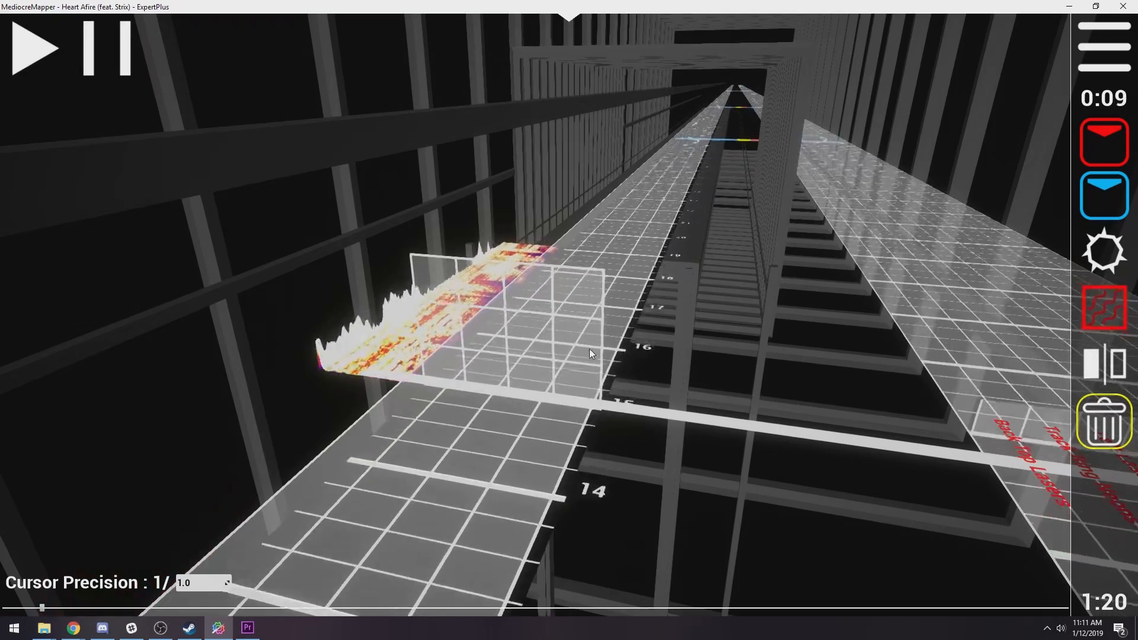
key("space")
key("1")
left_click(440, 283)
key("2")
left_click(572, 298)
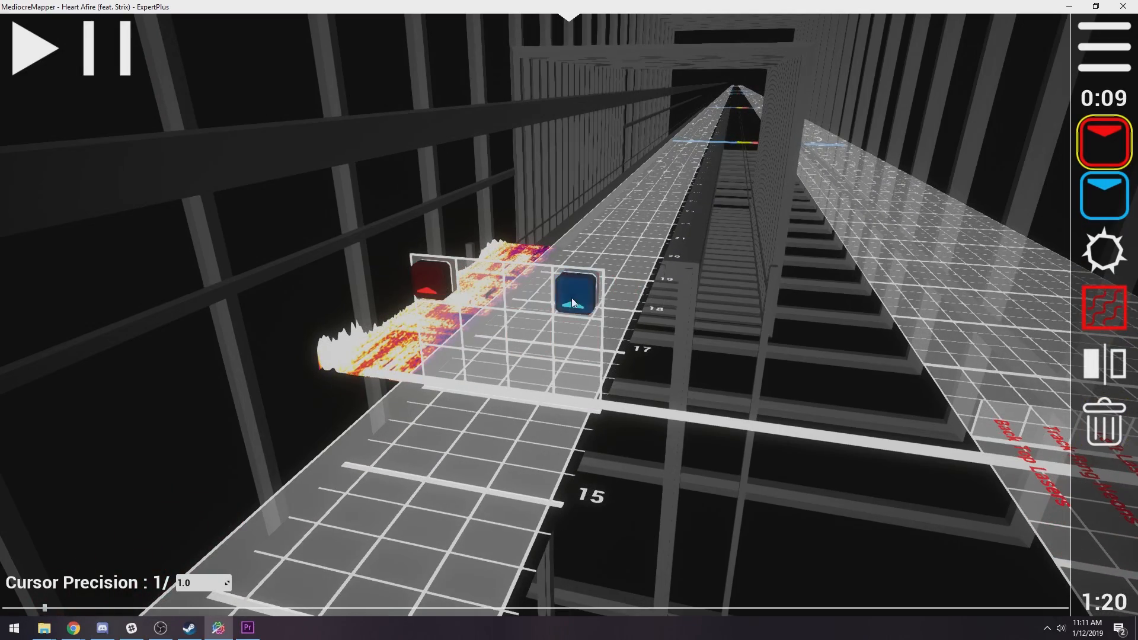
Place diagonal red and blue notes in the outer bottom cells at beat 18 and a sideways red and blue pair in the inner lanes at beat 19
key("space")
key("1")
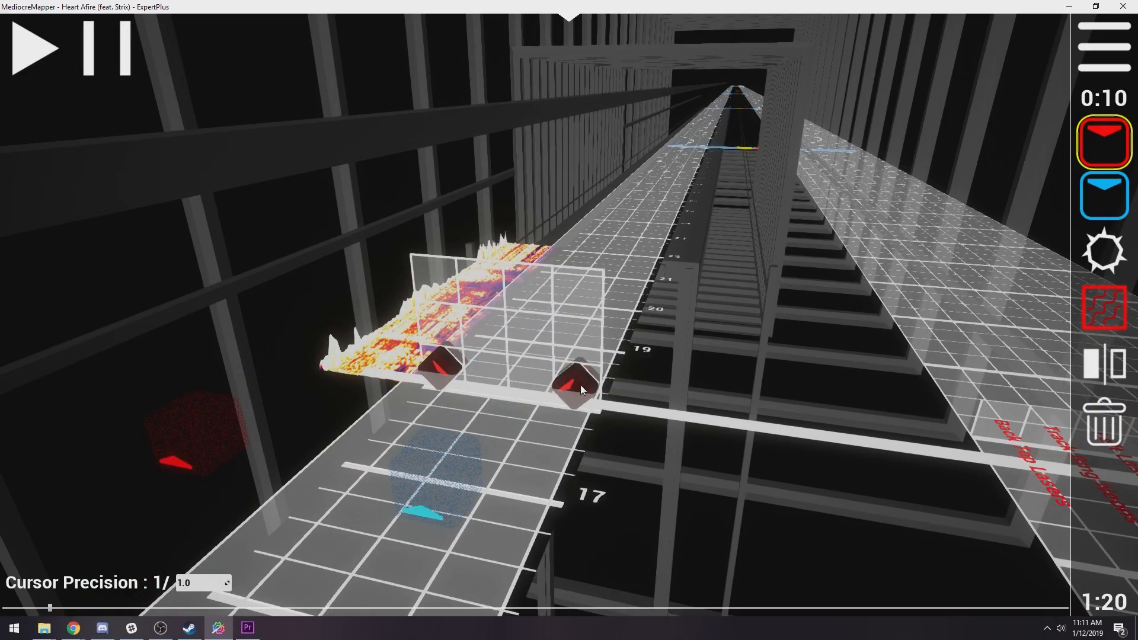
key("space")
left_click(474, 370)
key("2")
left_click(520, 340)
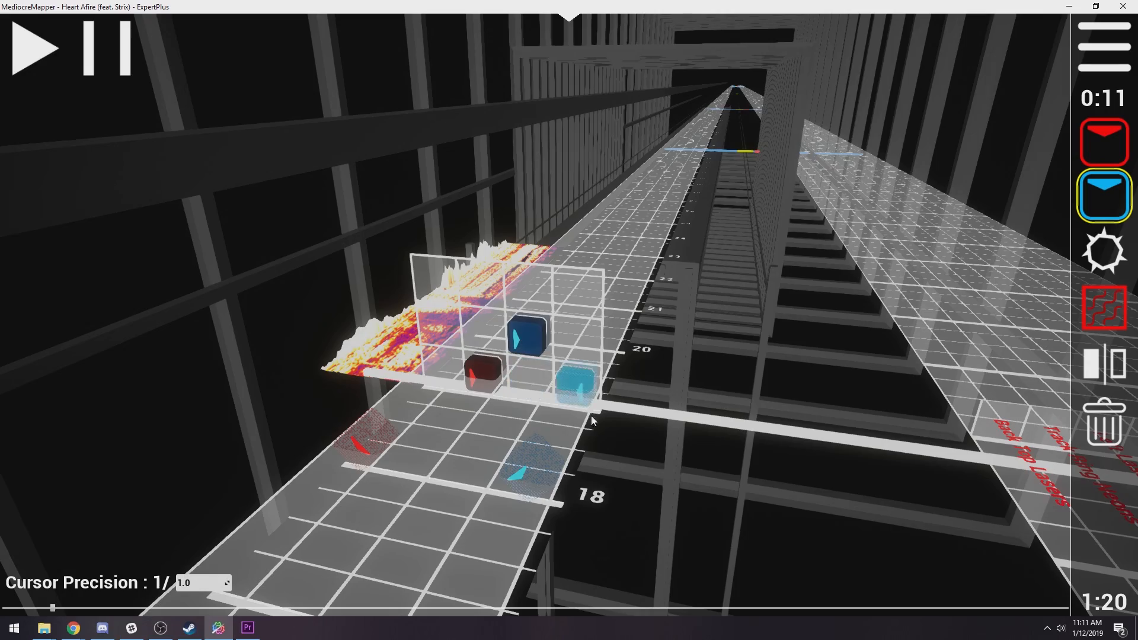
left_click(530, 338)
Place a sideways red and blue note in the outer lanes of the middle row at beat 20
key("space")
key("space")
key("1")
left_click(456, 332)
key("2")
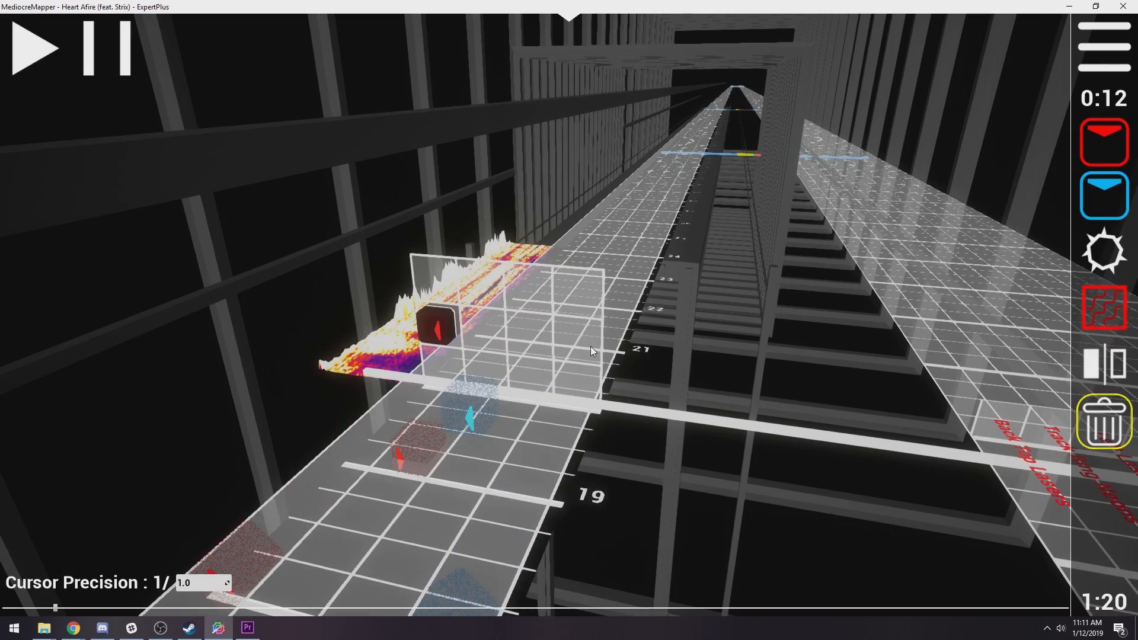
left_click(574, 346)
Play back the newly placed notes up to beat 20 and save the map
scroll(563, 438, "up", 2)
key("6")
key("space")
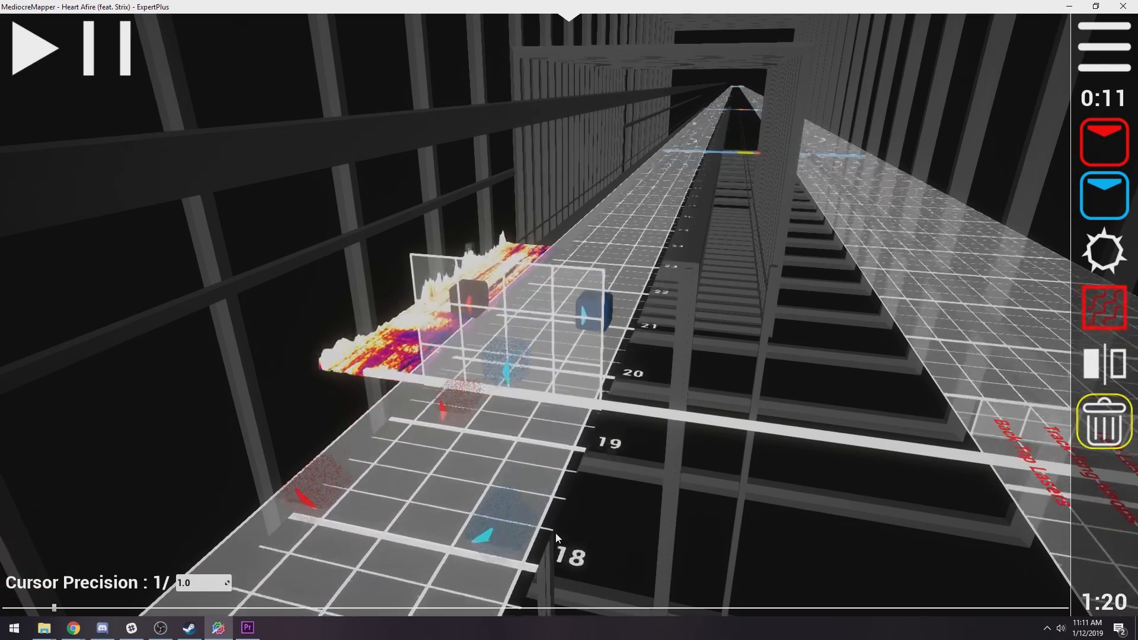
key("ctrl+s")
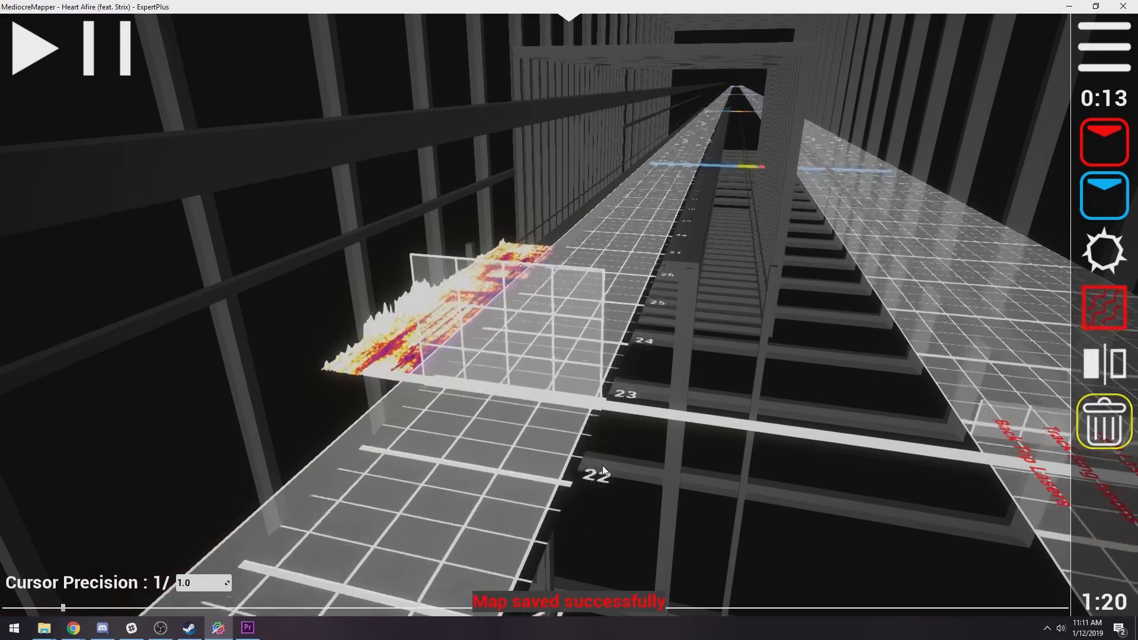
Place diagonal red and blue notes in the outer bottom cells at beat 24 and play on to beat 28
key("space")
key("1")
left_click(436, 376)
key("space")
key("6")
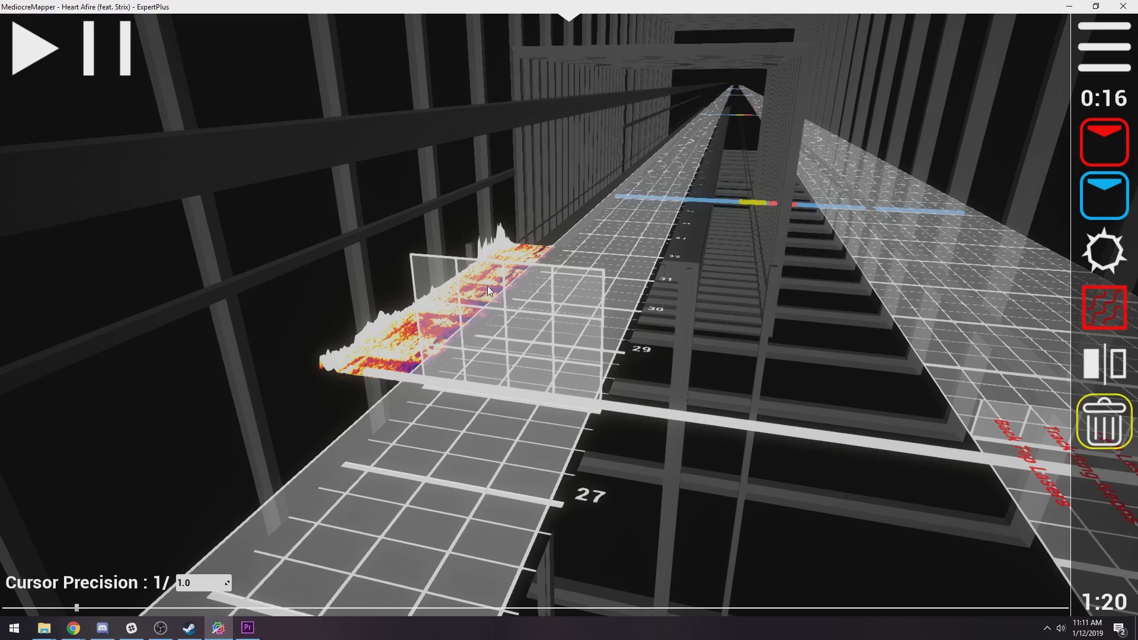
Place a crossed pair of upward blue and red notes in the inner lanes of the top row at beat 28 and play it back
key("1")
scroll(490, 288, "down", 5)
key("space")
key("5")
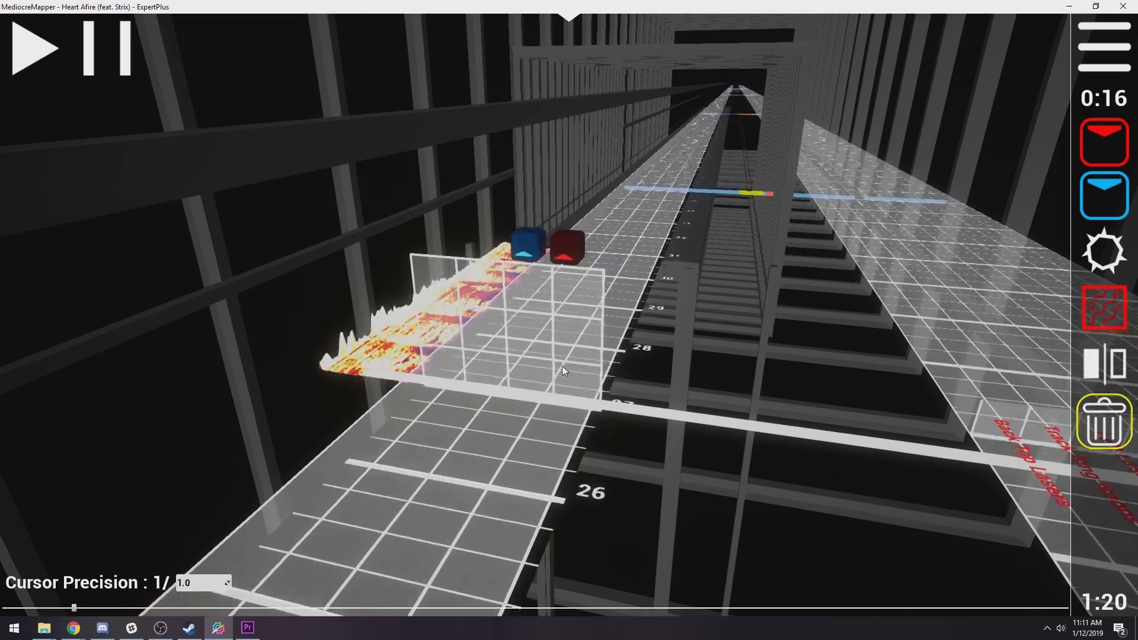
Replace the crossed pair at beat 28 with an upward red and blue note in the outer lanes of the top row
key("1")
left_click(450, 286)
key("2")
left_click(560, 290)
key("5")
left_click(526, 289)
left_click(477, 288)
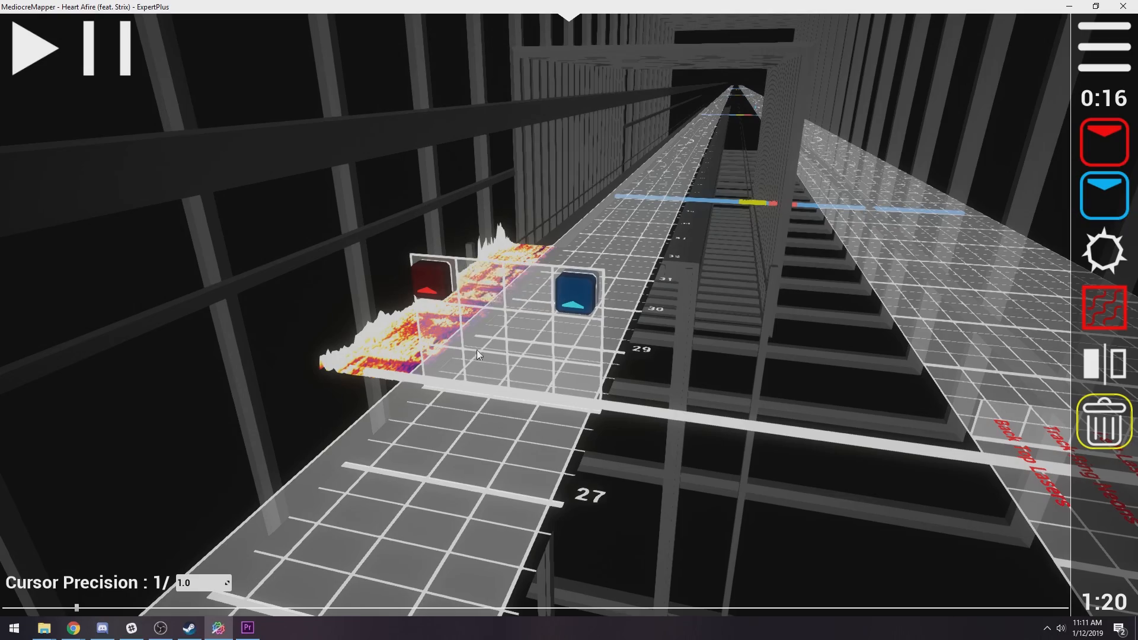
Play on to beat 32 and place diagonal red and blue notes in the outer bottom cells
scroll(490, 415, "down", 2)
key("space")
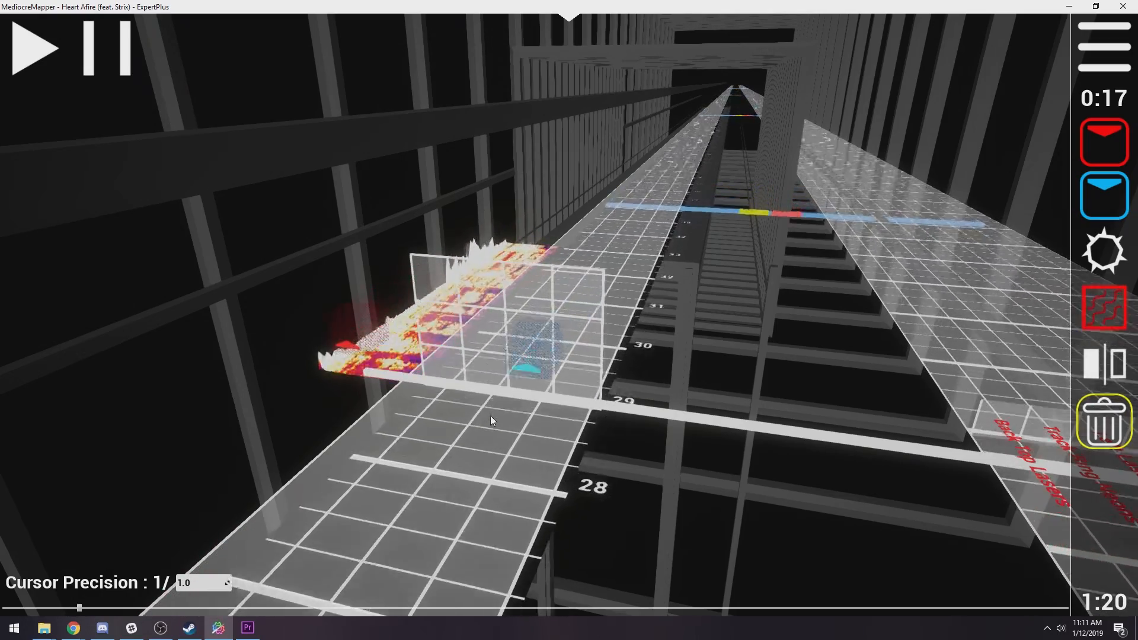
key("1")
key("space")
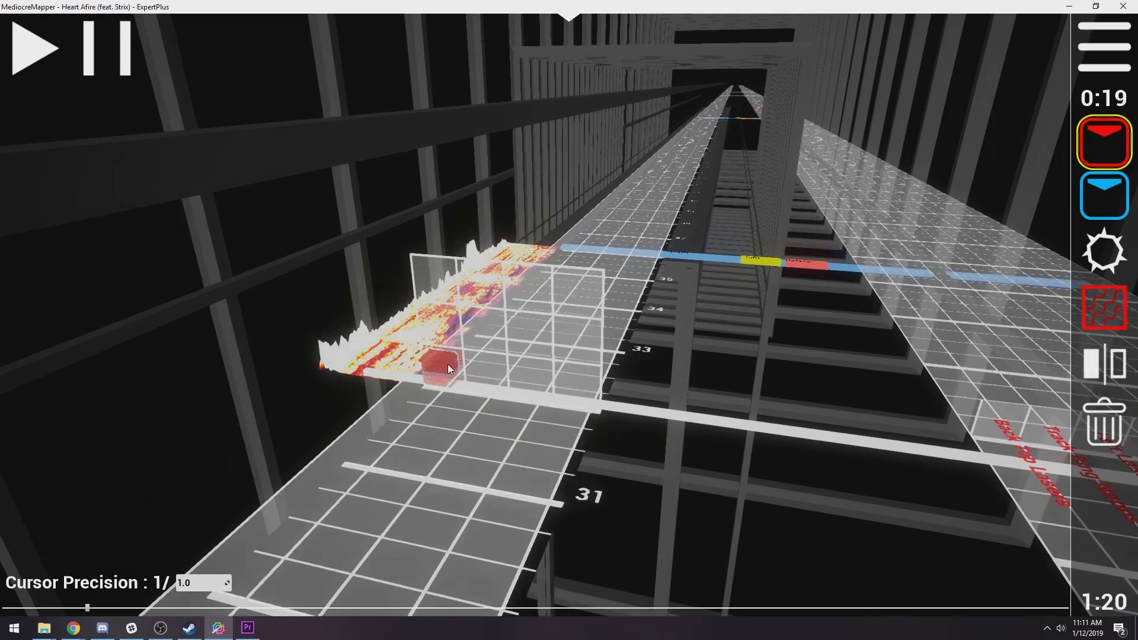
scroll(583, 387, "down", 1)
key("space")
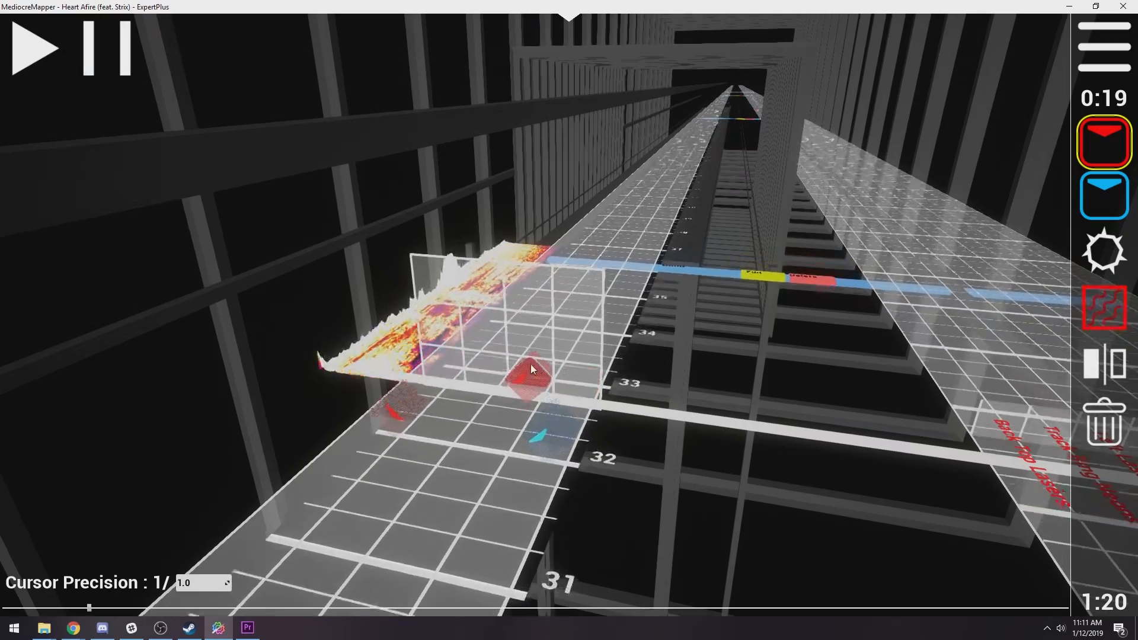
Place a sideways red and blue pair in the inner lanes at beat 33 and another in the outer lanes of the middle row at beat 34
key("space")
left_click(487, 370)
key("2")
left_click(527, 342)
key("space")
key("1")
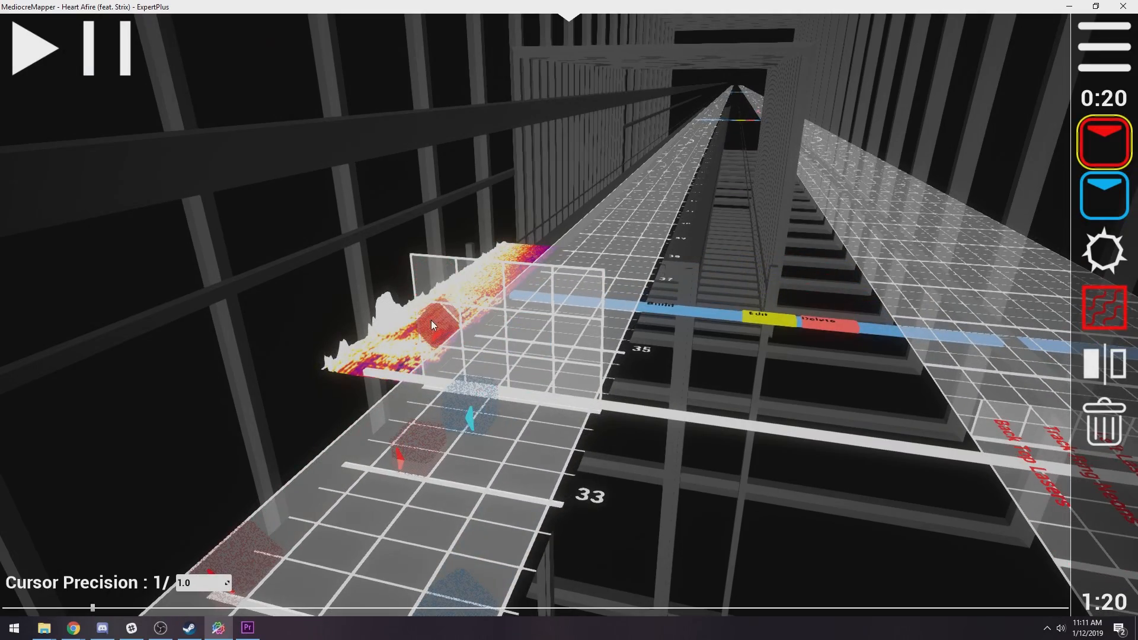
middle_click(579, 340)
key("space")
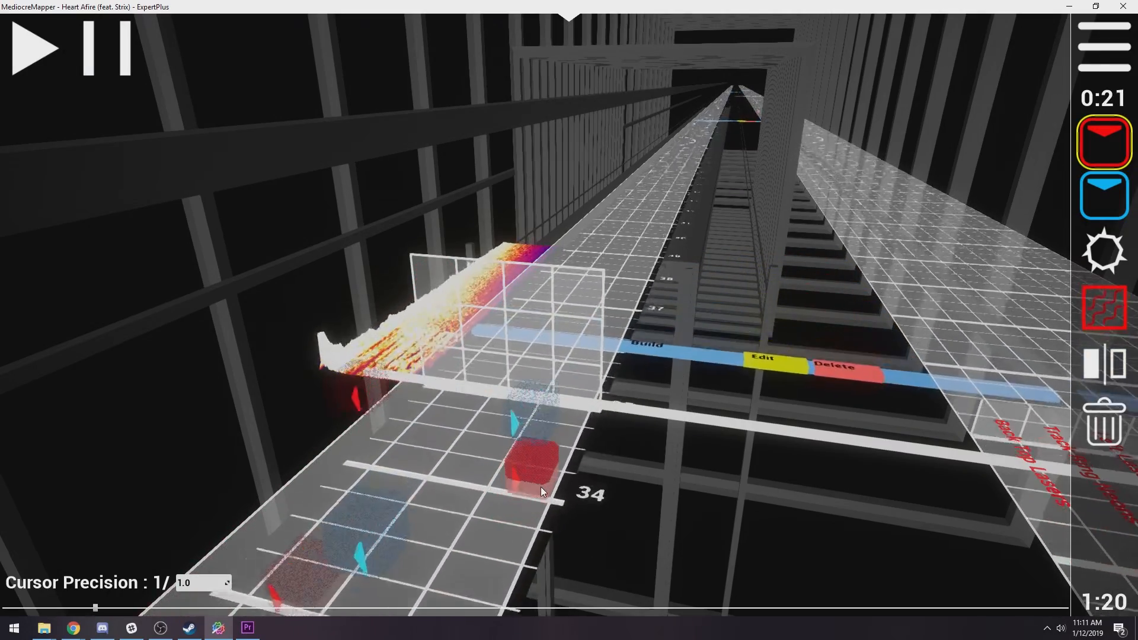
Go back to beat 17 and play back the earlier note pattern
key("space")
scroll(543, 483, "down", 4)
scroll(542, 486, "down", 15)
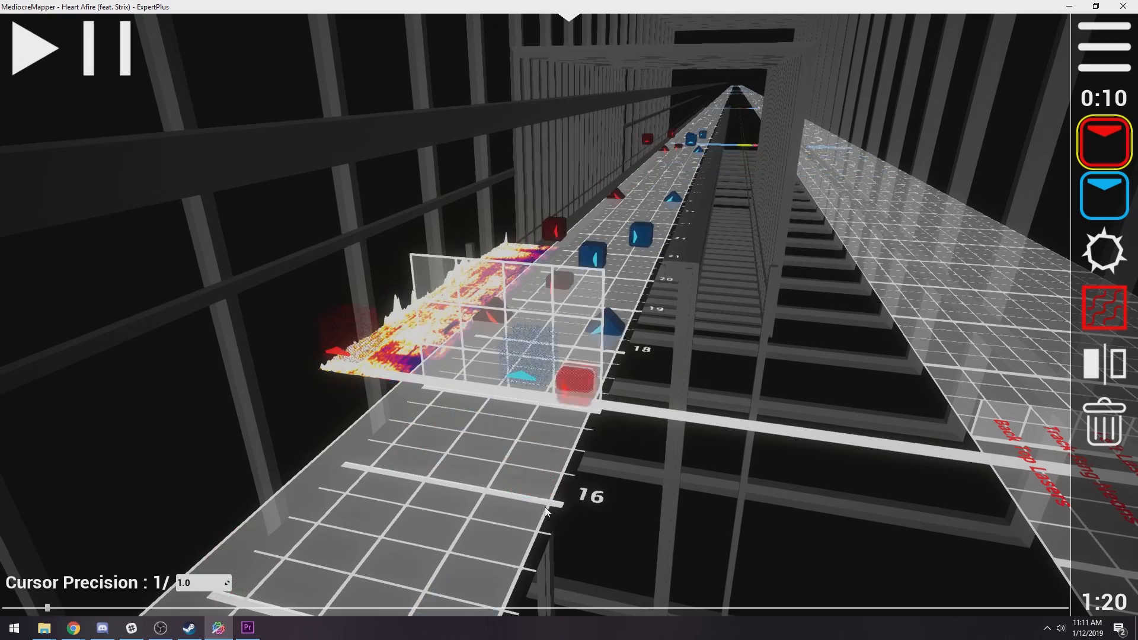
key("space")
key("5")
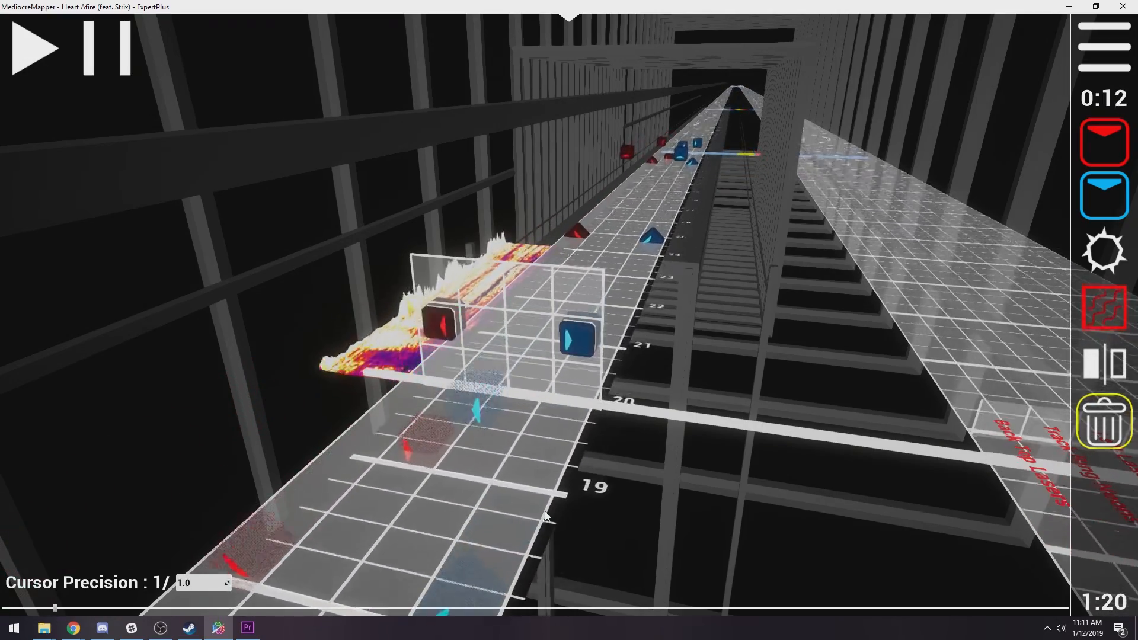
Replace the sideways notes at beat 34 with diagonal red and blue notes in the outer lanes of the top row
scroll(551, 512, "up", 7)
scroll(561, 516, "up", 5)
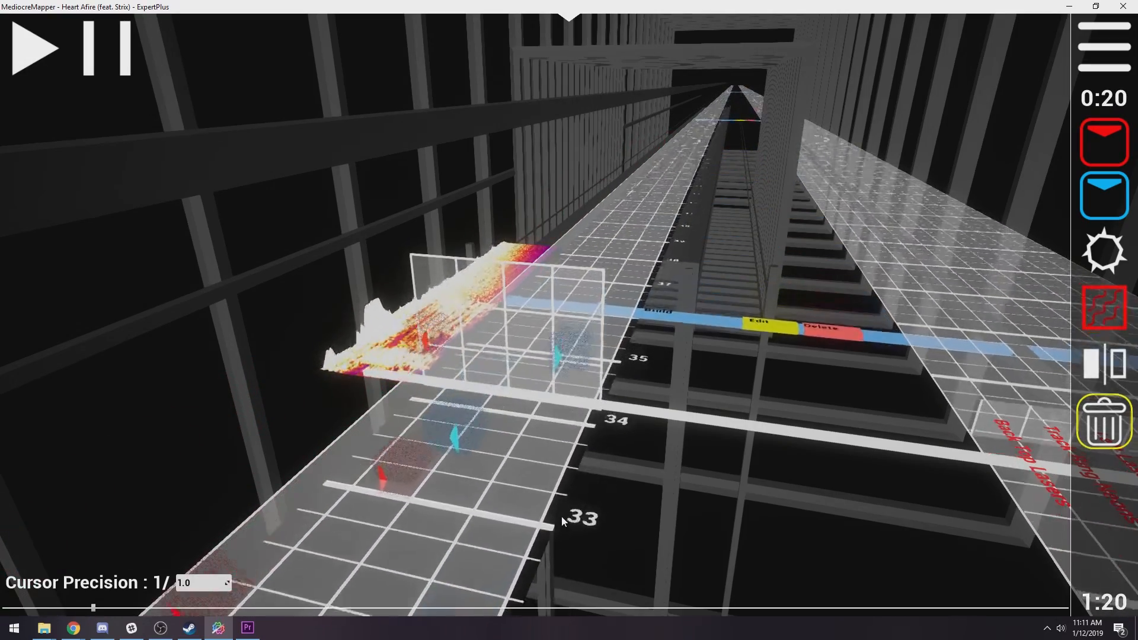
left_click(437, 325)
key("1")
left_click_drag(437, 278, 428, 270)
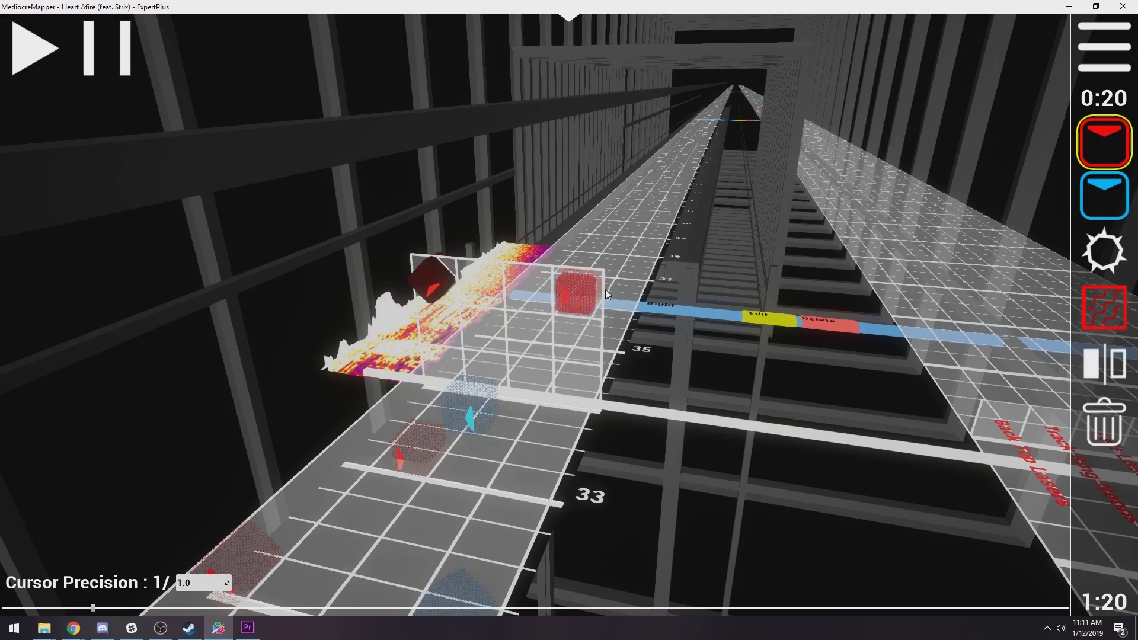
right_click_drag(579, 303, 590, 292)
key("5")
Play back from beat 22 and replace the notes at beat 32 with crossed downward blue and red notes in the inner bottom cells
scroll(587, 459, "down", 4)
scroll(588, 473, "down", 14)
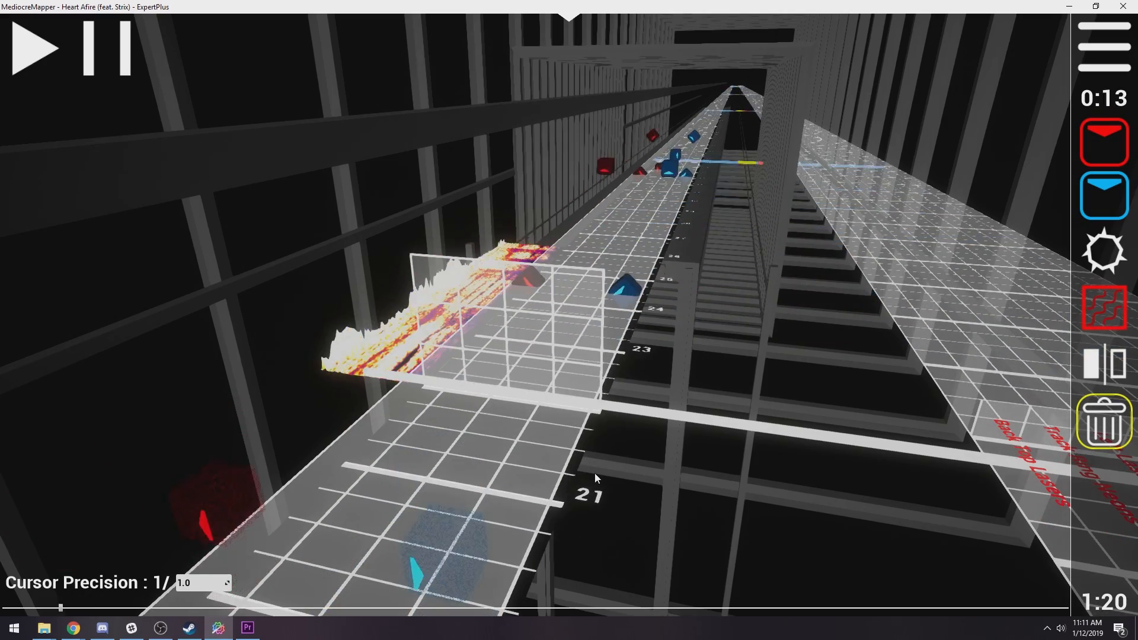
key("space")
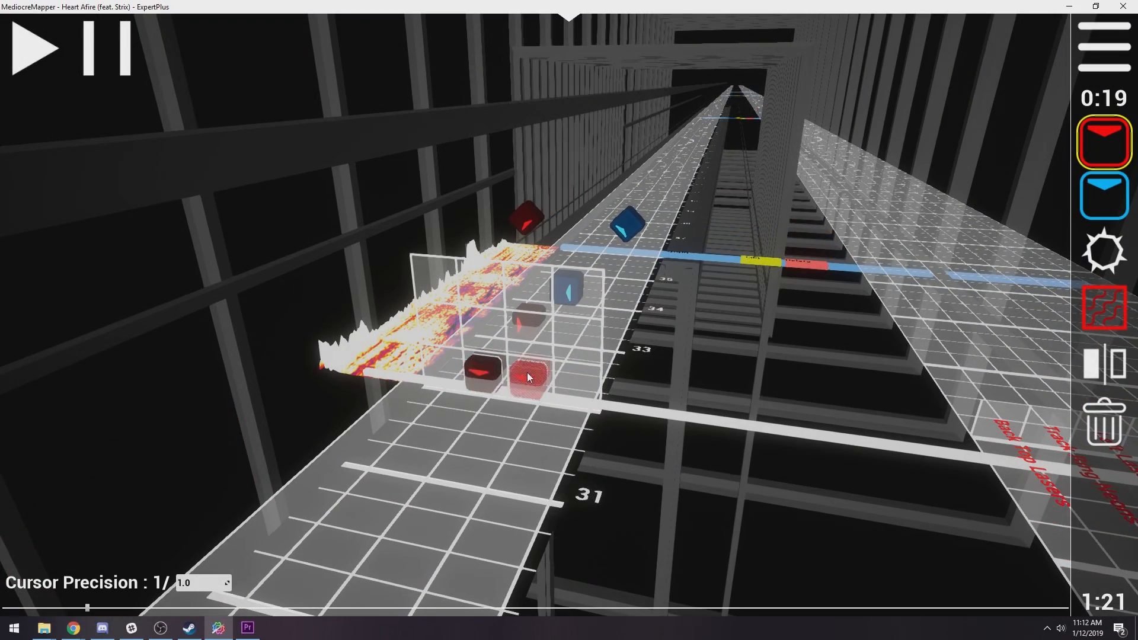
key("space")
Delete the sideways pair at beat 33 and the diagonal pair in the top row at beat 34
left_click(481, 414)
left_click(417, 445)
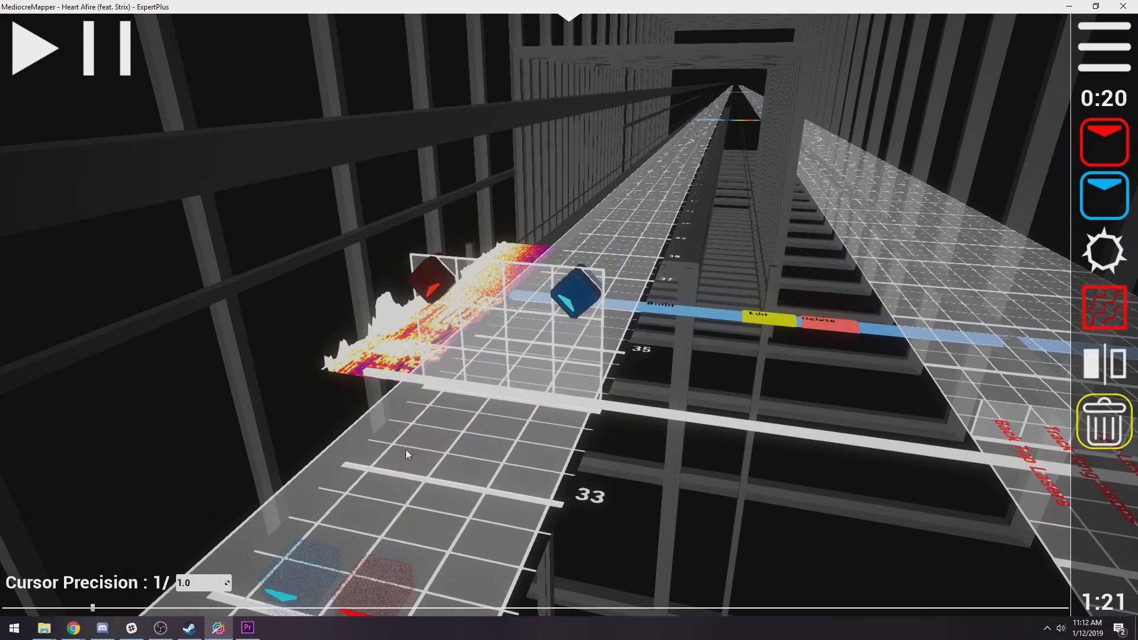
left_click(578, 298)
left_click(447, 281)
Place diagonal red and blue notes in the outer bottom cells at beat 34 and sideways pairs at beats 35 (inner lanes) and 36 (outer lanes)
key("1")
scroll(582, 391, "up", 1)
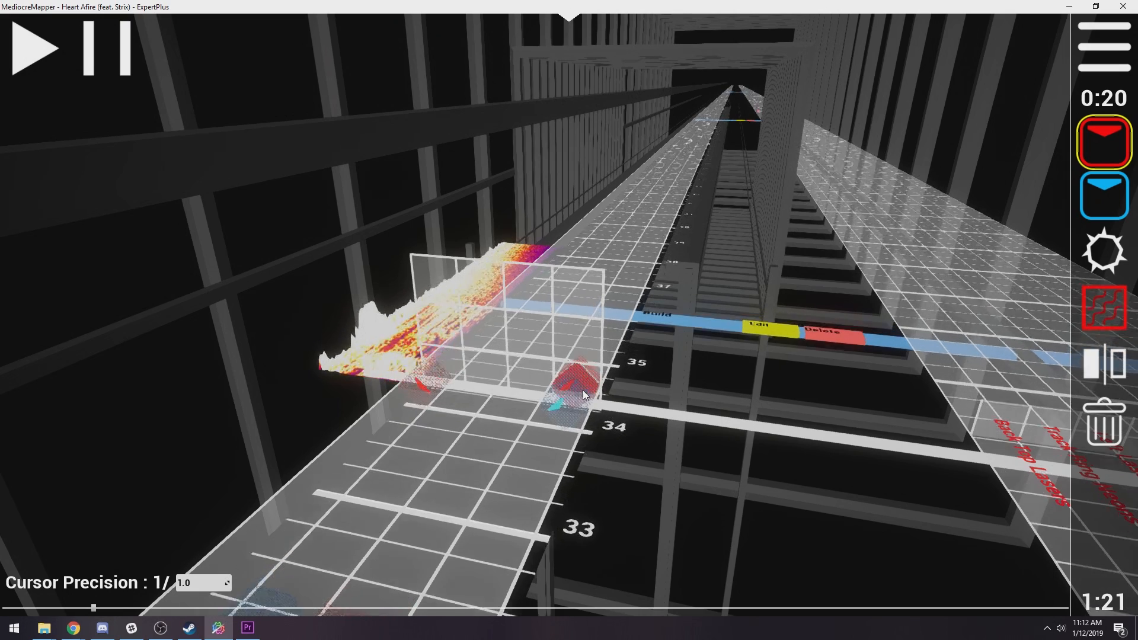
key("2")
scroll(527, 343, "up", 1)
key("1")
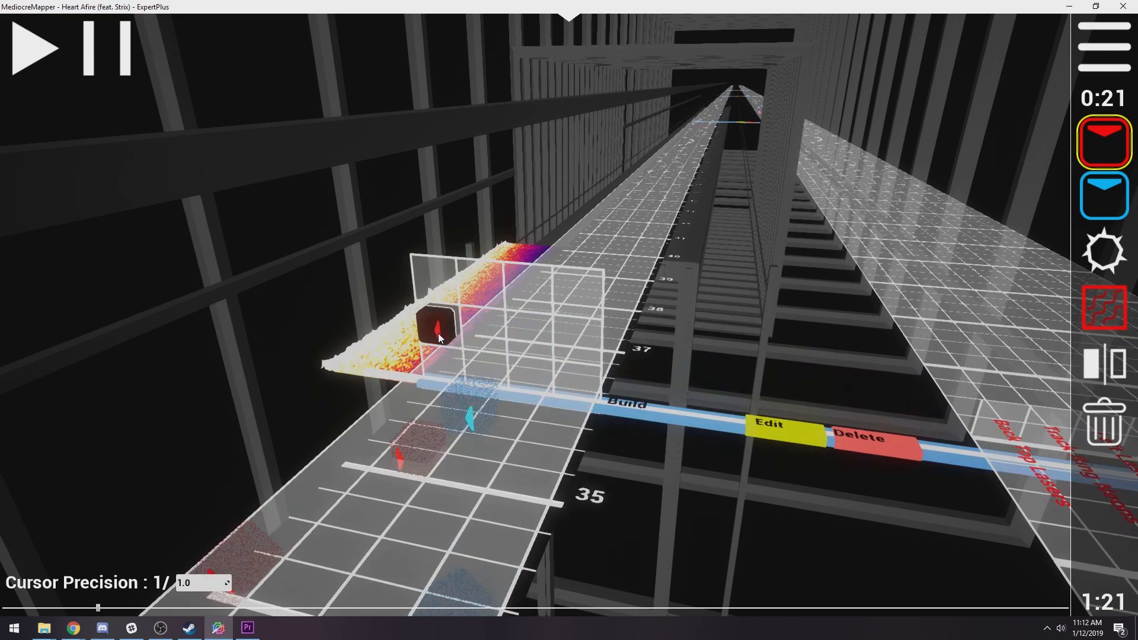
key("5")
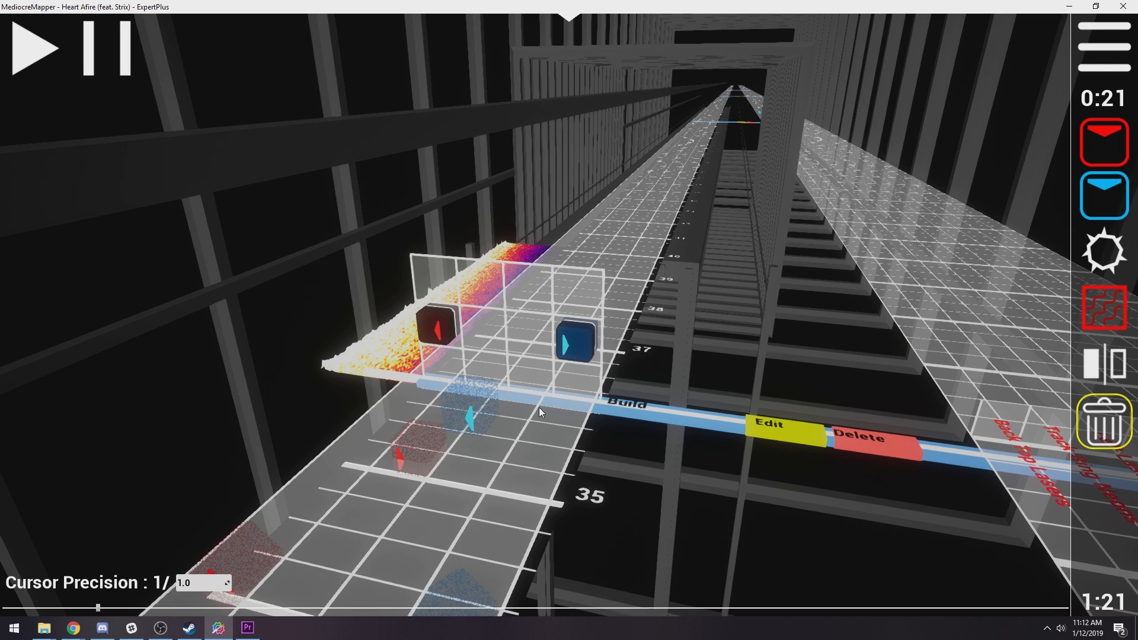
Review the notes between beats 28 and 36 and play on to beat 38
scroll(380, 445, "down", 4)
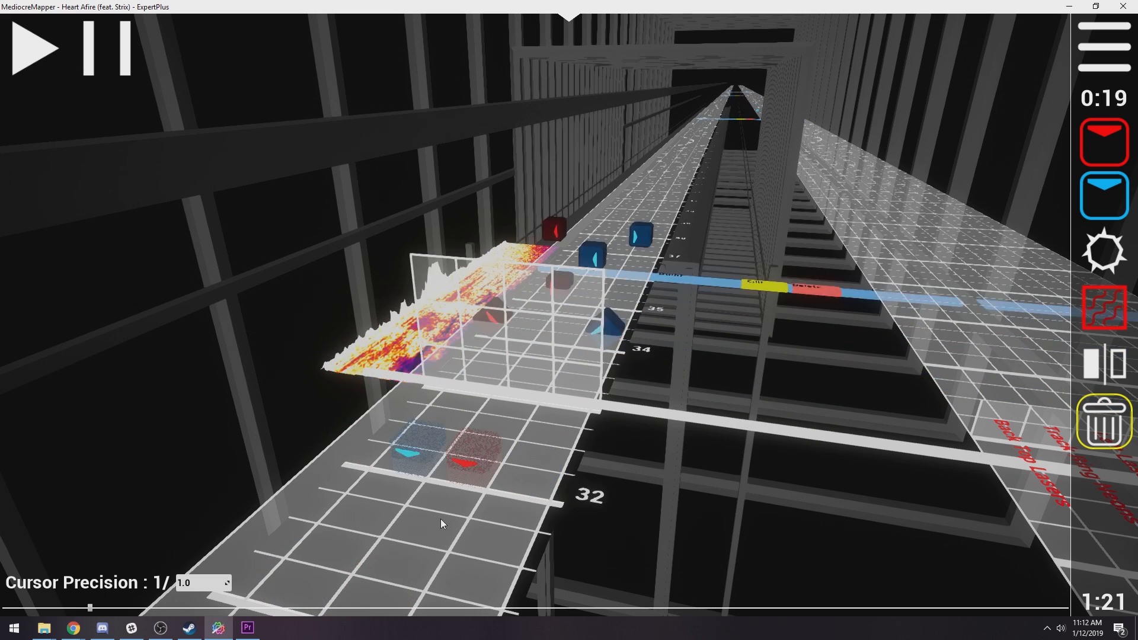
scroll(490, 370, "down", 4)
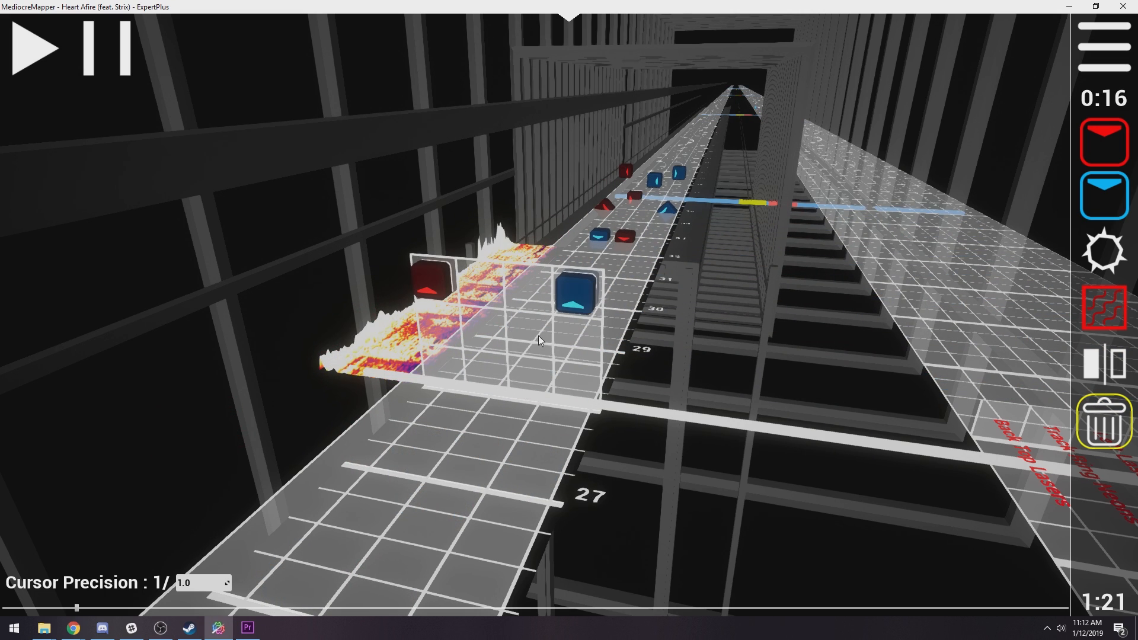
scroll(560, 379, "up", 7)
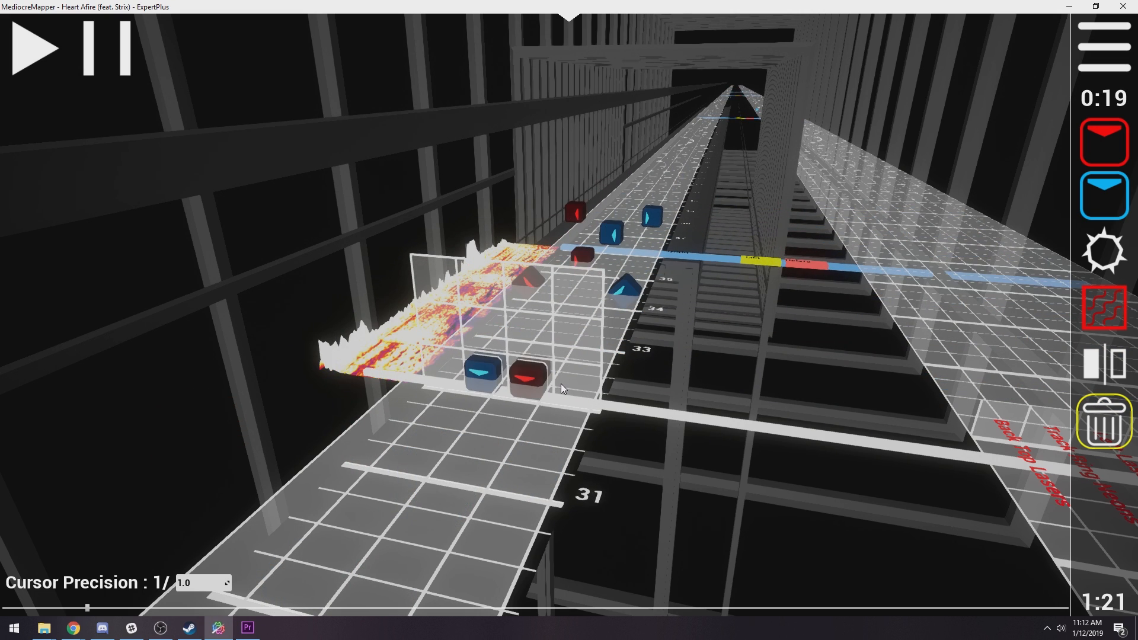
scroll(534, 327, "up", 1)
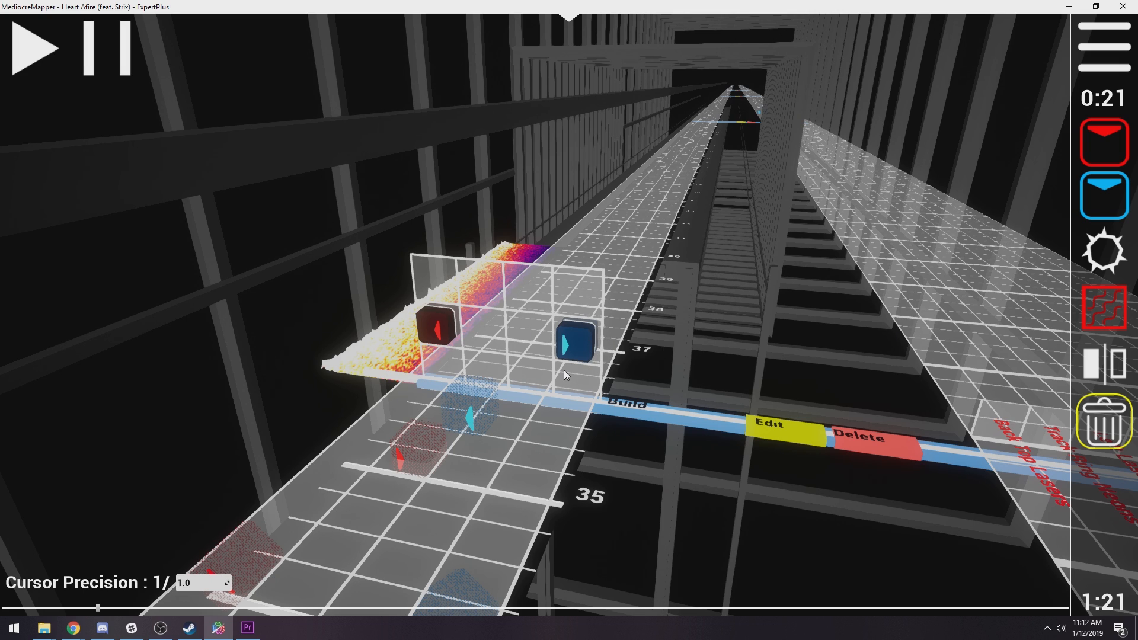
scroll(565, 370, "down", 2)
key("space")
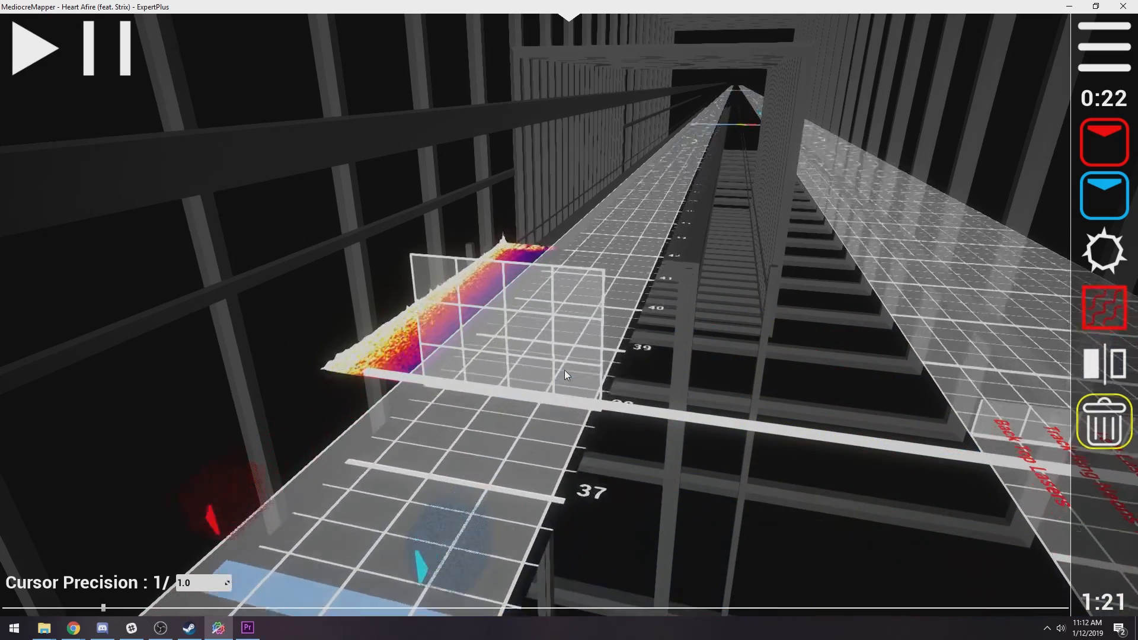
key("space")
scroll(565, 370, "down", 4)
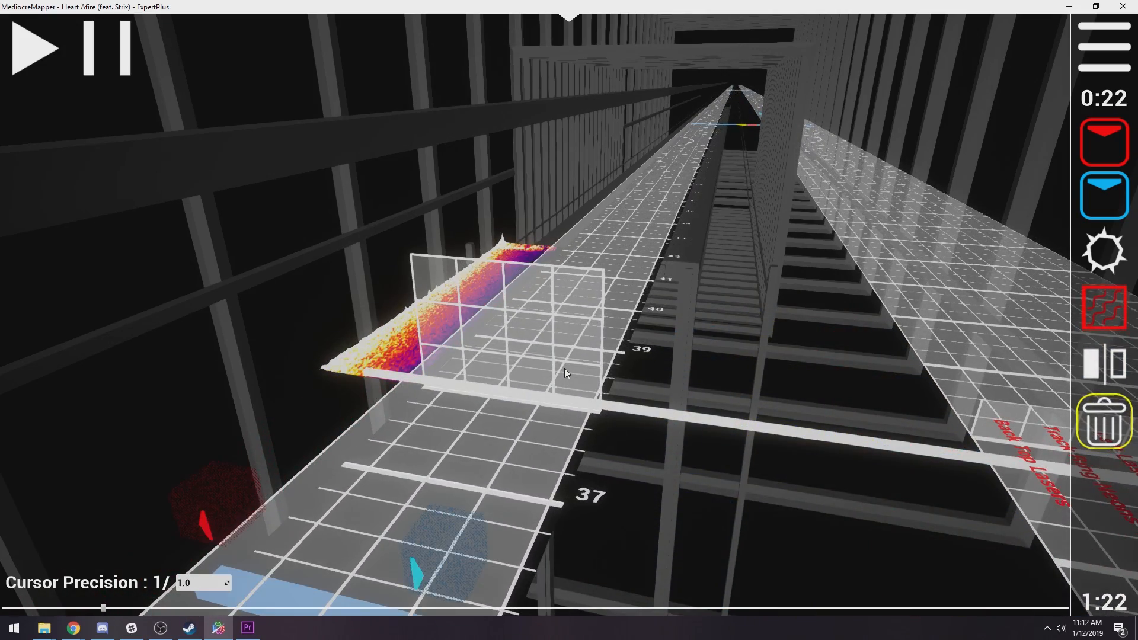
Set the cursor precision to 1/4 and place a downward red note at beat 36.75 and a downward blue note at beat 37 in the inner bottom cells
scroll(548, 375, "up", 1)
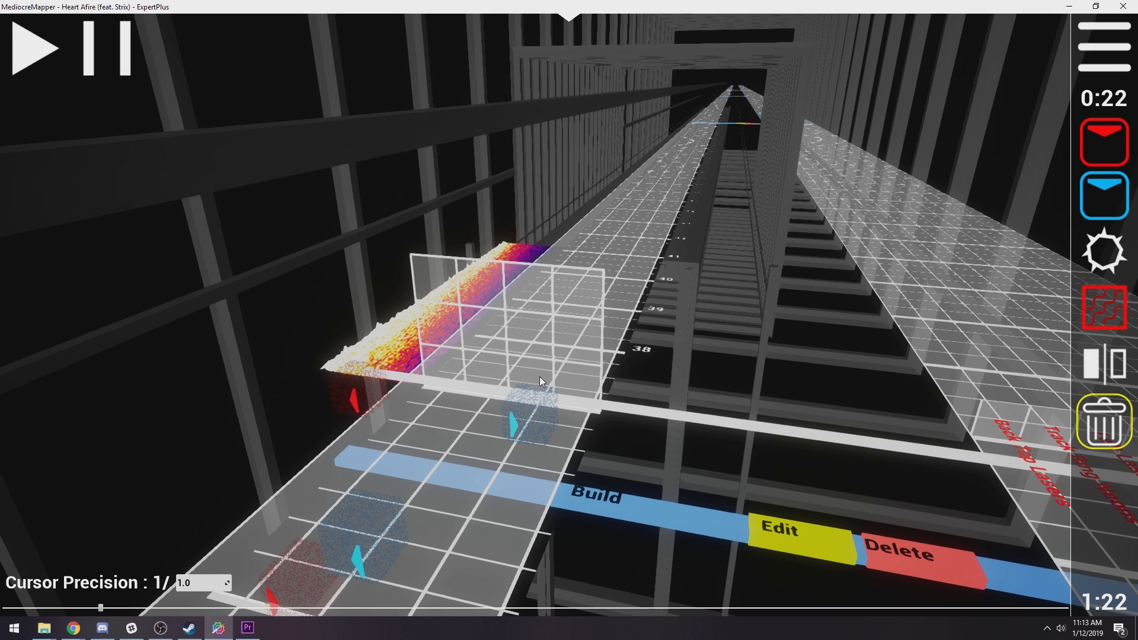
key("1")
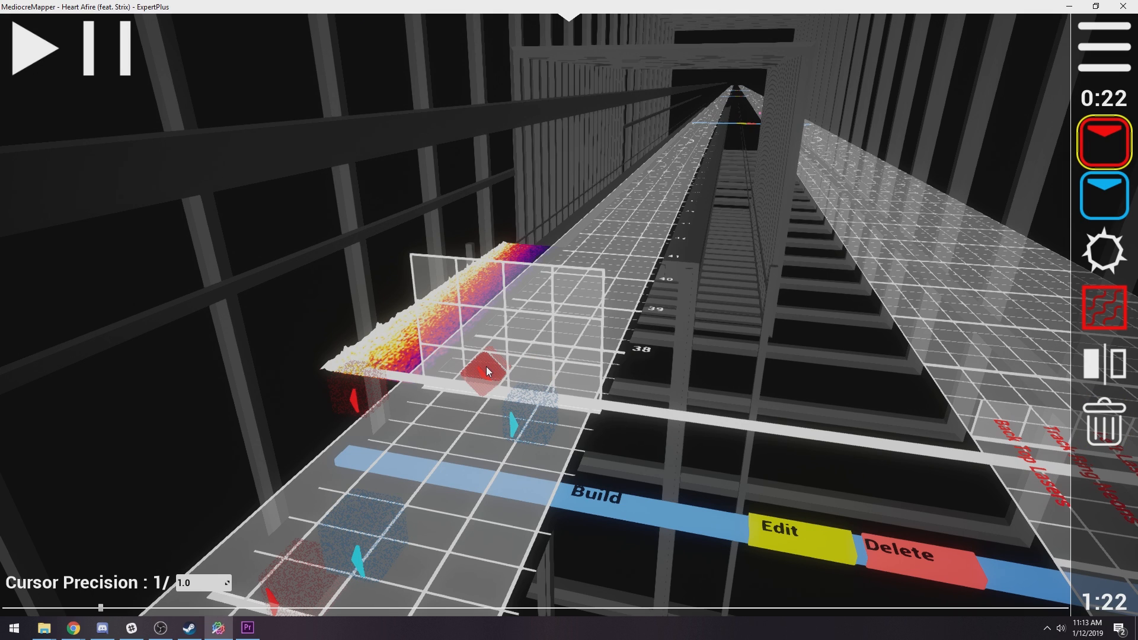
scroll(469, 366, "up", 2, "ctrl")
scroll(472, 368, "down", 1)
left_click(472, 362)
scroll(473, 362, "up", 1)
right_click(507, 369)
Place an upward red note at beat 37.25 and an upward blue note at beat 37.5 in the inner bottom cells
scroll(507, 369, "up", 1)
key("w")
left_click(497, 367)
scroll(524, 370, "up", 1)
right_click(524, 372)
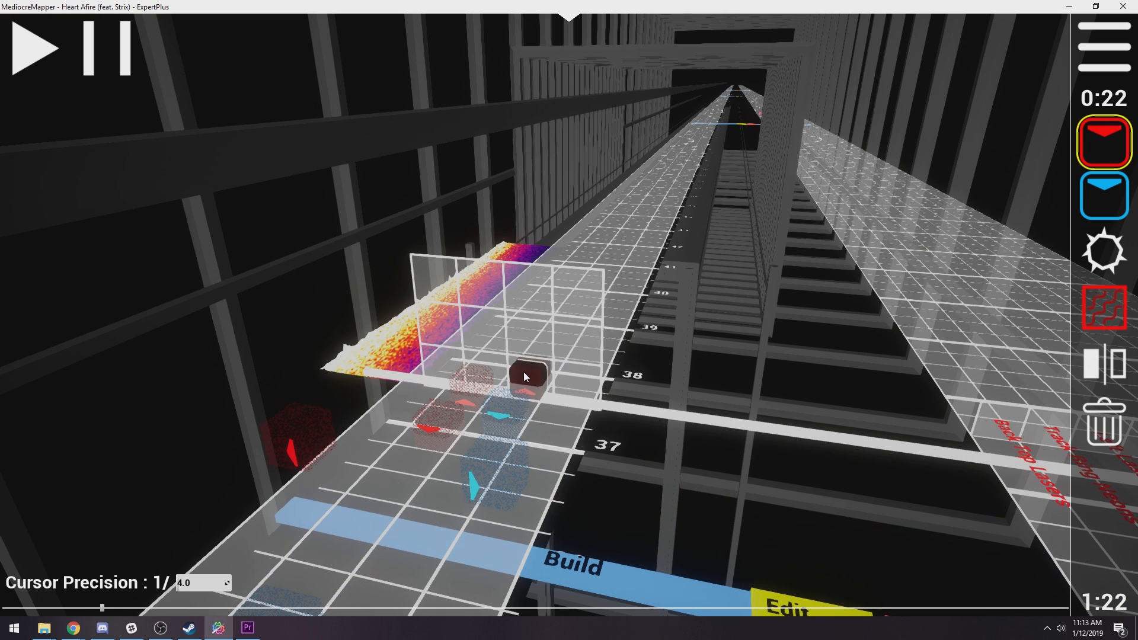
Place a diagonal red note in the outer left bottom cell at beat 37.75, removing the misplaced one in the middle row
scroll(524, 371, "up", 1)
key("d")
left_click(442, 339)
middle_click(438, 338)
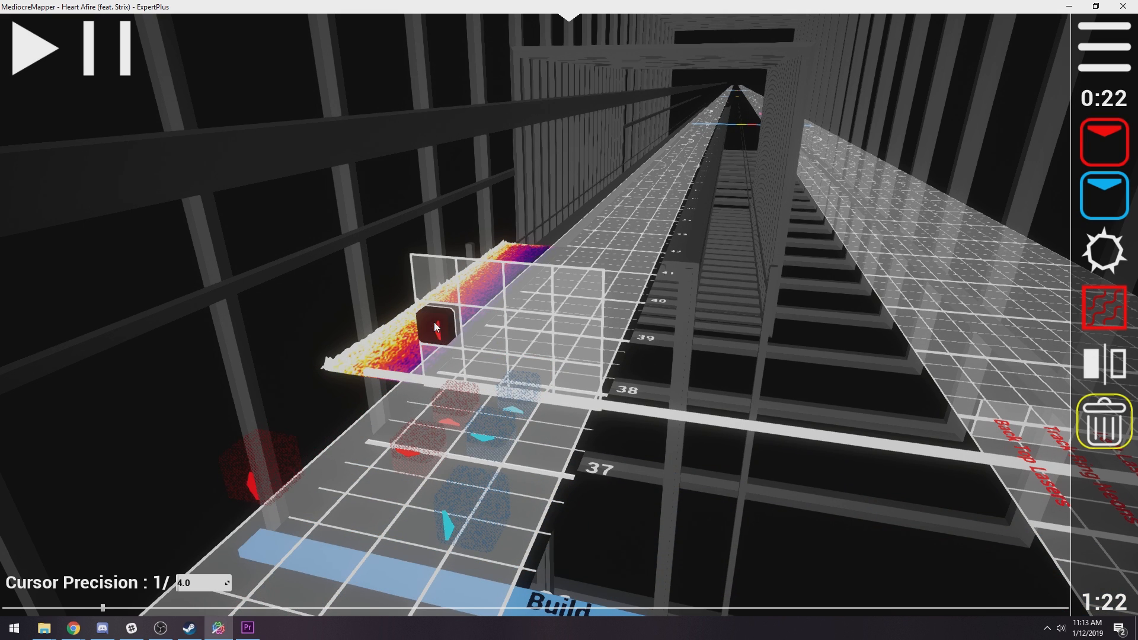
key("w+d")
left_click(443, 369)
Set the cursor precision back to 1/1 and play back the new quarter-beat stream
scroll(580, 444, "down", 2, "ctrl")
scroll(583, 450, "down", 3)
key("space")
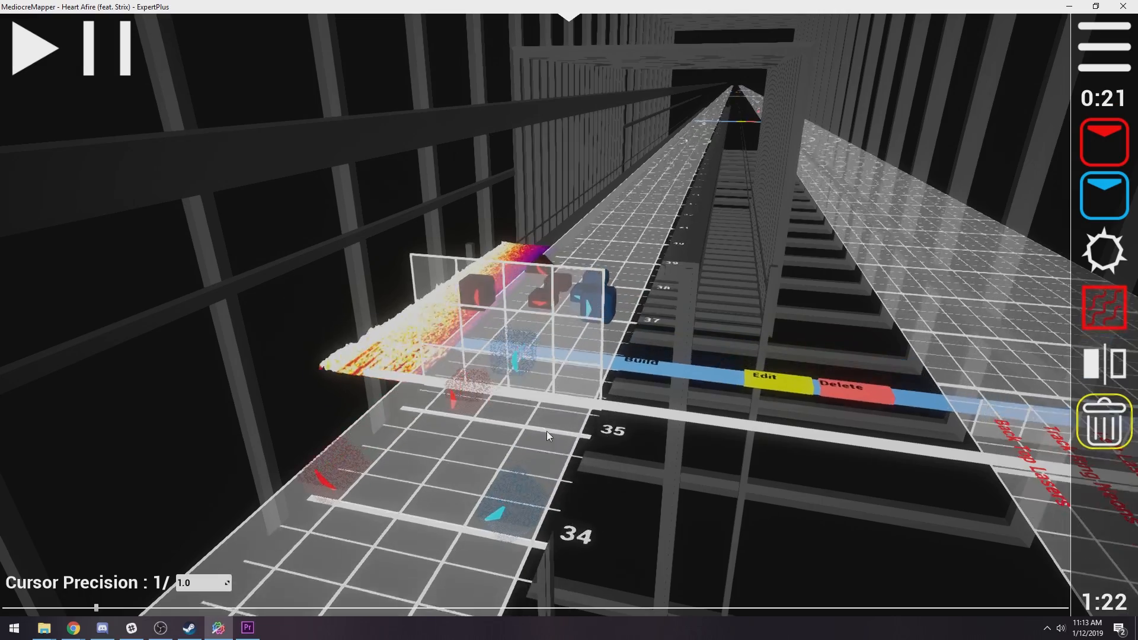
key("space")
scroll(530, 386, "down", 1)
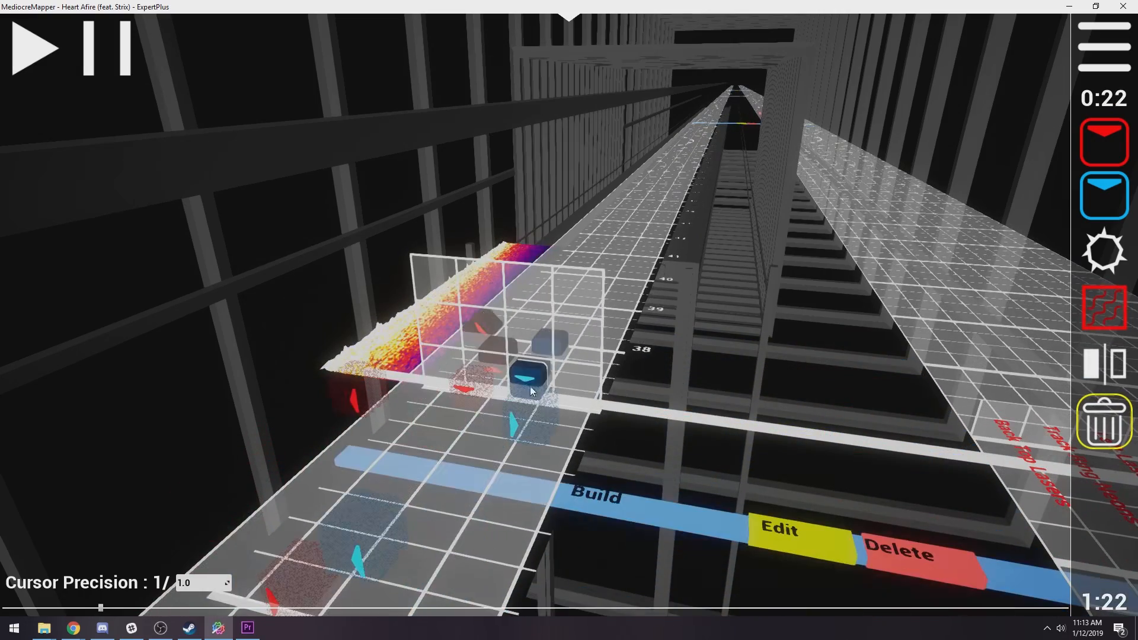
Replace the blue note at beat 37.5 with an upward blue note in the middle row of the same lane, using a cursor precision of 1/2
scroll(531, 371, "up", 1, "ctrl")
scroll(531, 369, "up", 1)
key("2")
key("w")
left_click(530, 349)
Reset the cursor precision to 1/1 and play back the changed stream up to beat 38
scroll(594, 434, "down", 1, "ctrl")
scroll(593, 437, "down", 3)
key("space")
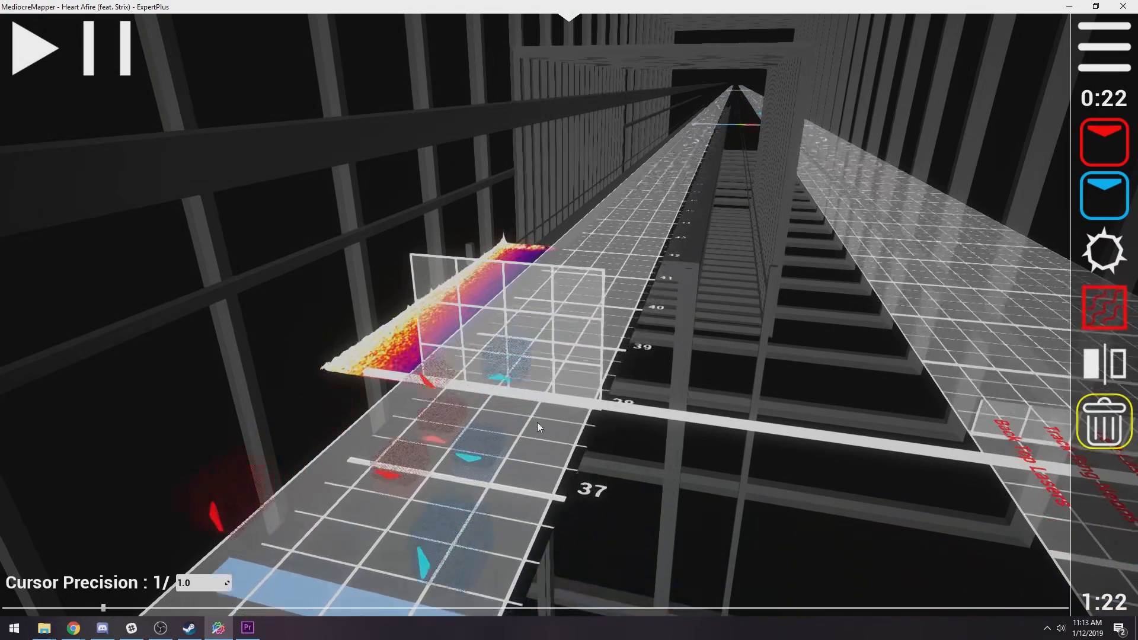
key("space")
scroll(544, 389, "down", 1)
scroll(545, 388, "up", 1)
scroll(549, 386, "down", 1)
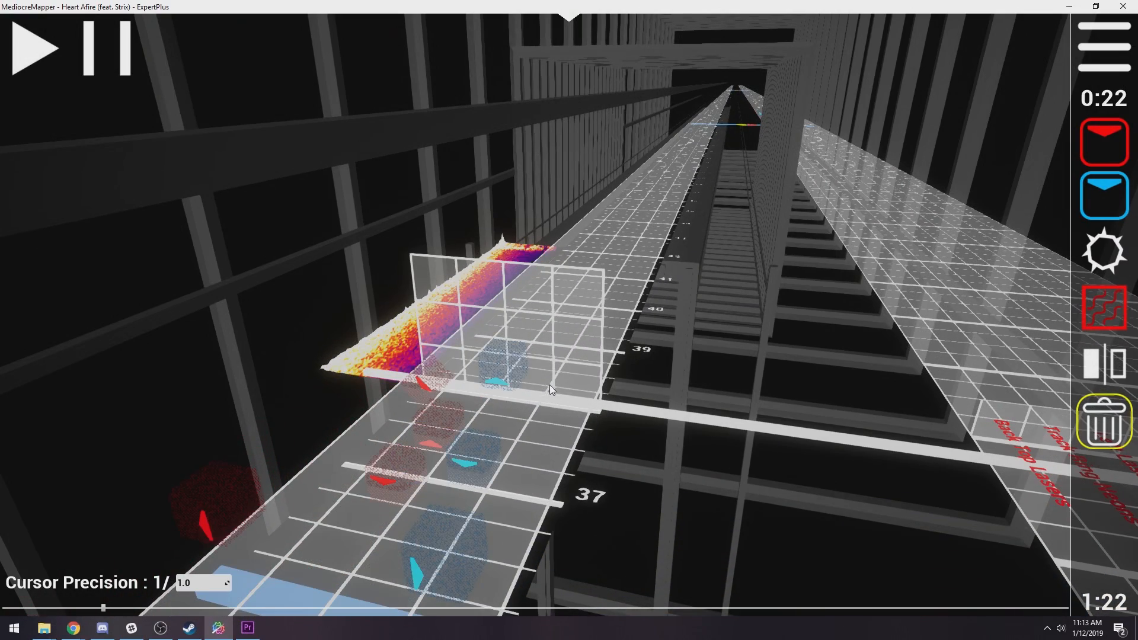
Set the cursor precision to 1/2, place a diagonal red note in the inner right bottom cell at beat 38.5 and play it back
scroll(562, 387, "up", 1, "ctrl")
scroll(578, 386, "up", 1)
key("1")
left_click(549, 369)
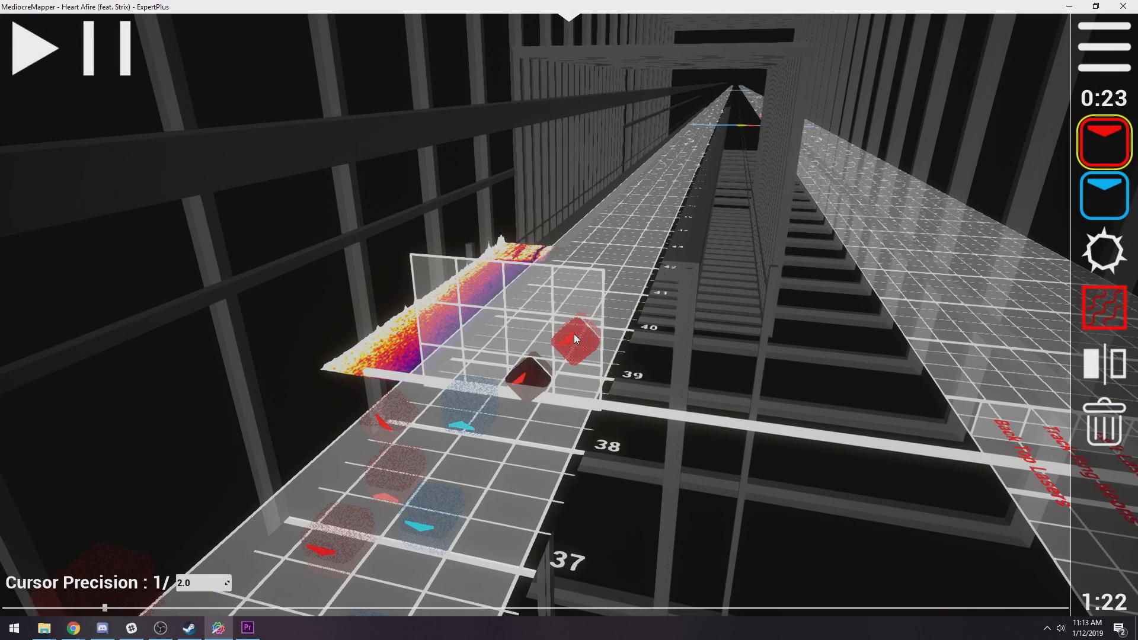
scroll(582, 380, "down", 6)
key("5")
key("space")
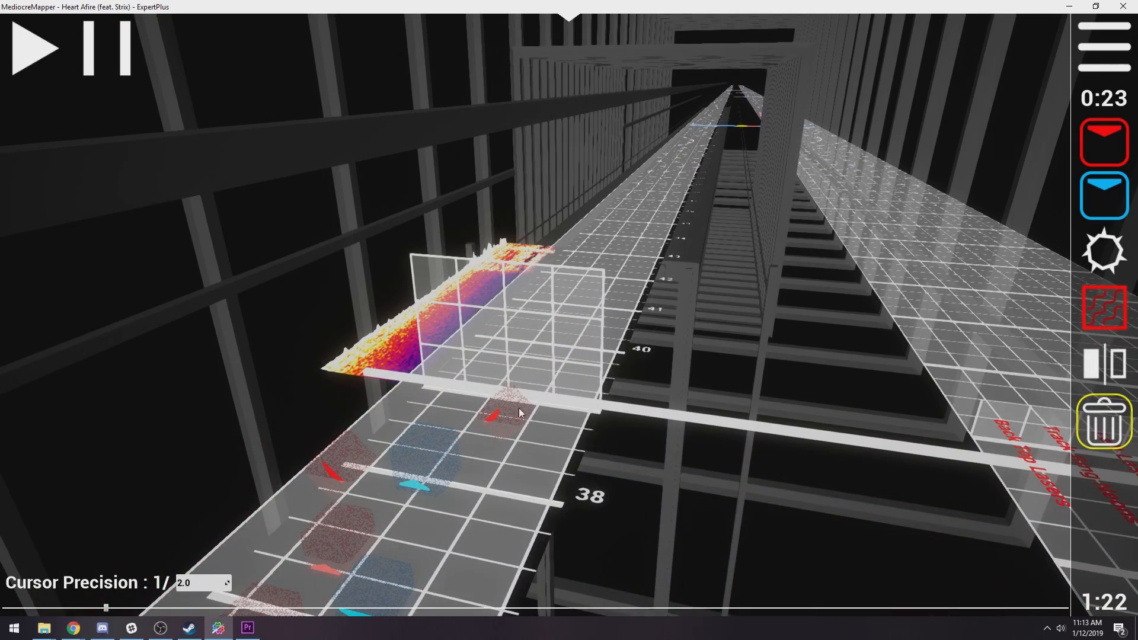
Replace the red note at beat 38.5 with sideways red and blue notes stacked in the outer right lane at beat 39 and play them back
key("1")
scroll(541, 460, "down", 6)
key("5")
key("space")
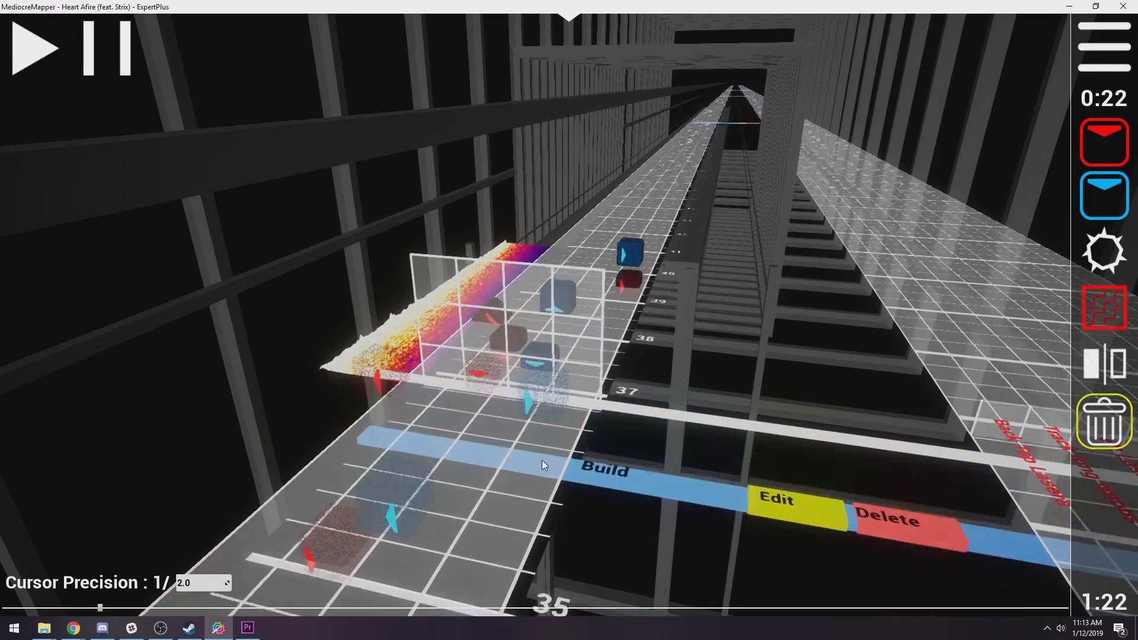
Place diagonal notes at beat 40, red in the outer left middle cell and blue in the inner left bottom cell, and play them back
key("space")
key("1")
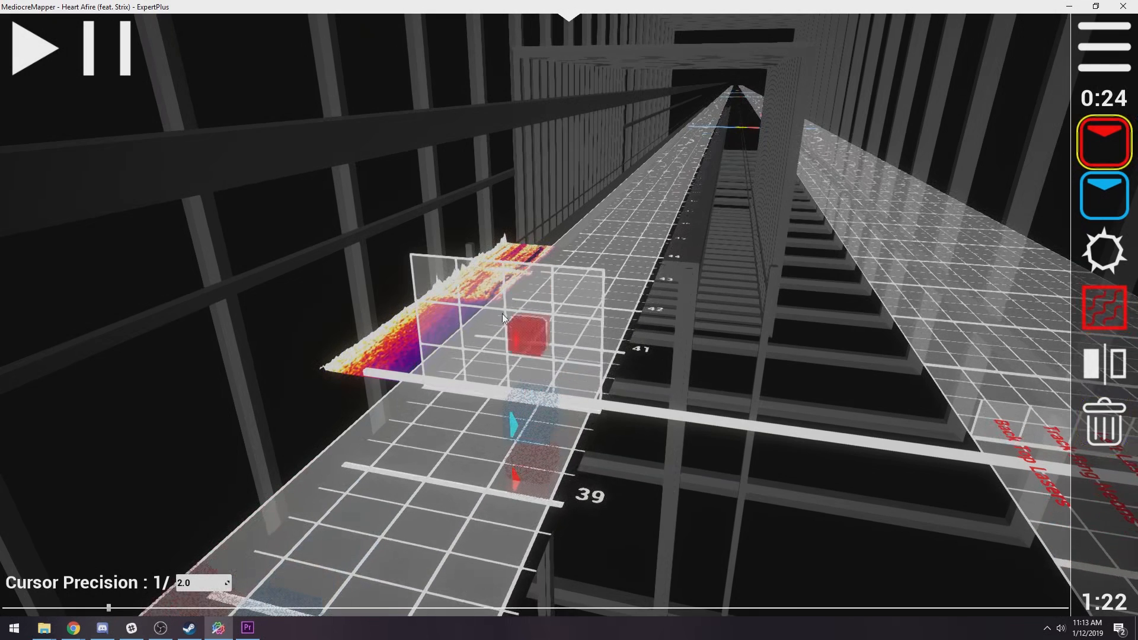
key("s")
key("a")
left_click(437, 328)
right_click(474, 372)
key("space")
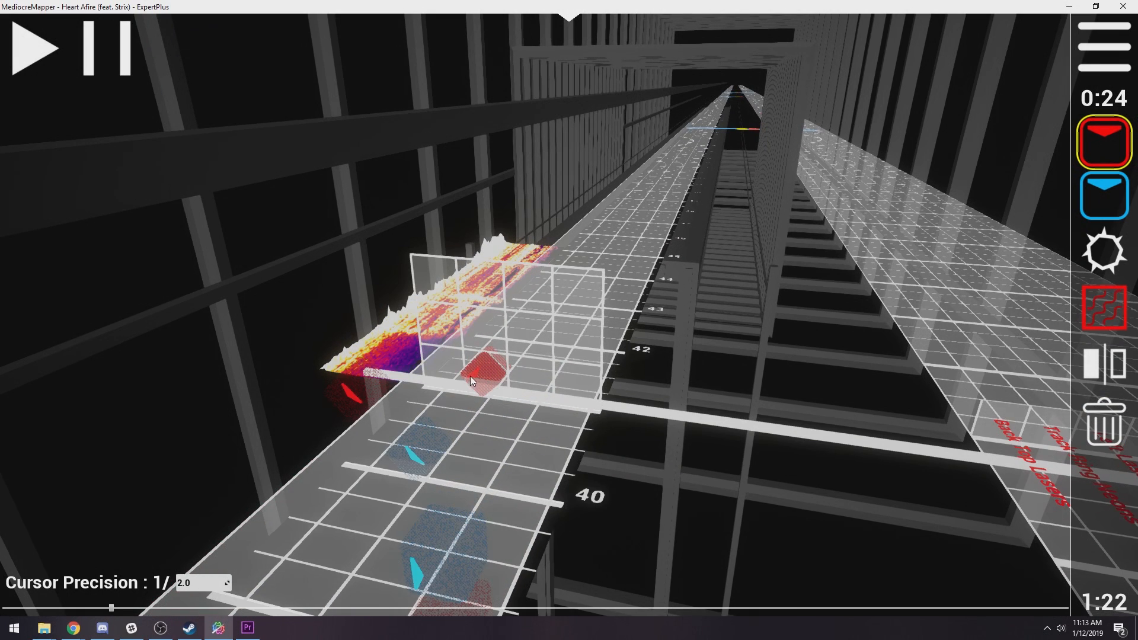
Set the cursor precision to 1/4 and place bottom-row notes: diagonal red at beat 40.75, diagonal blue at 41 and upward red at 41.25
scroll(477, 370, "up", 1, "ctrl")
scroll(477, 368, "down", 1)
left_click(482, 366)
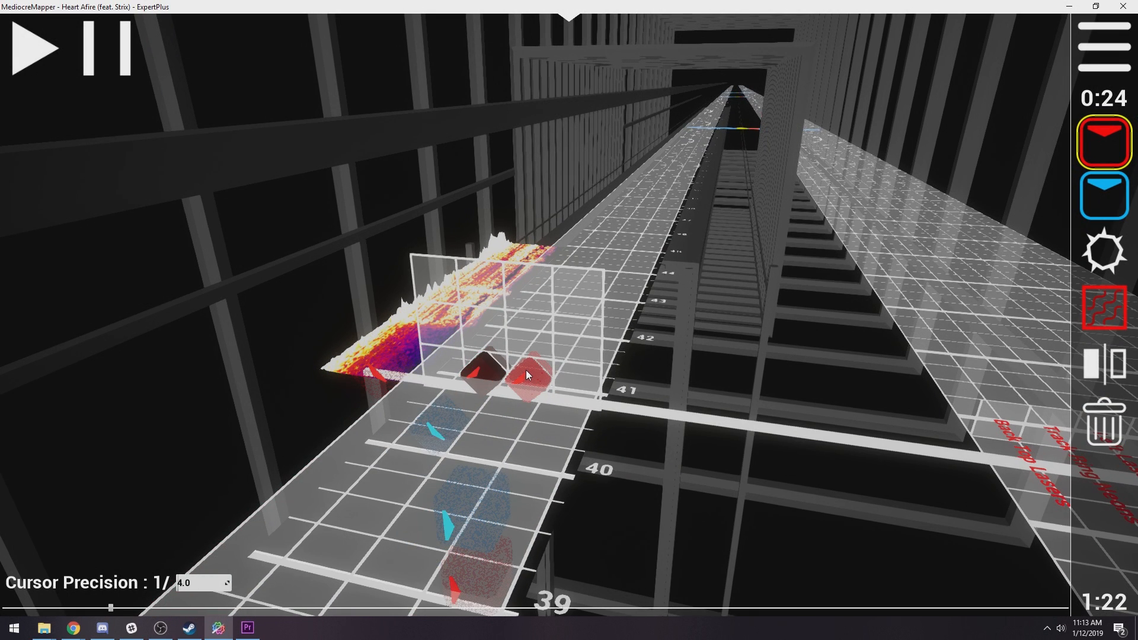
scroll(530, 369, "up", 1)
left_click(531, 368)
scroll(531, 369, "up", 1)
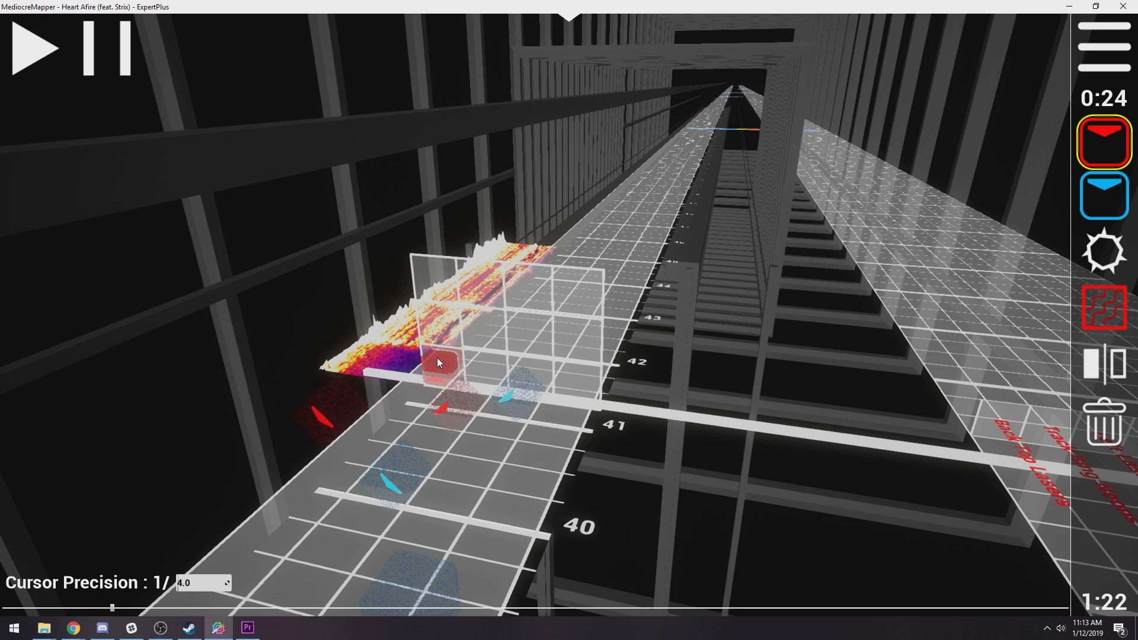
left_click(438, 362)
scroll(534, 344, "up", 1)
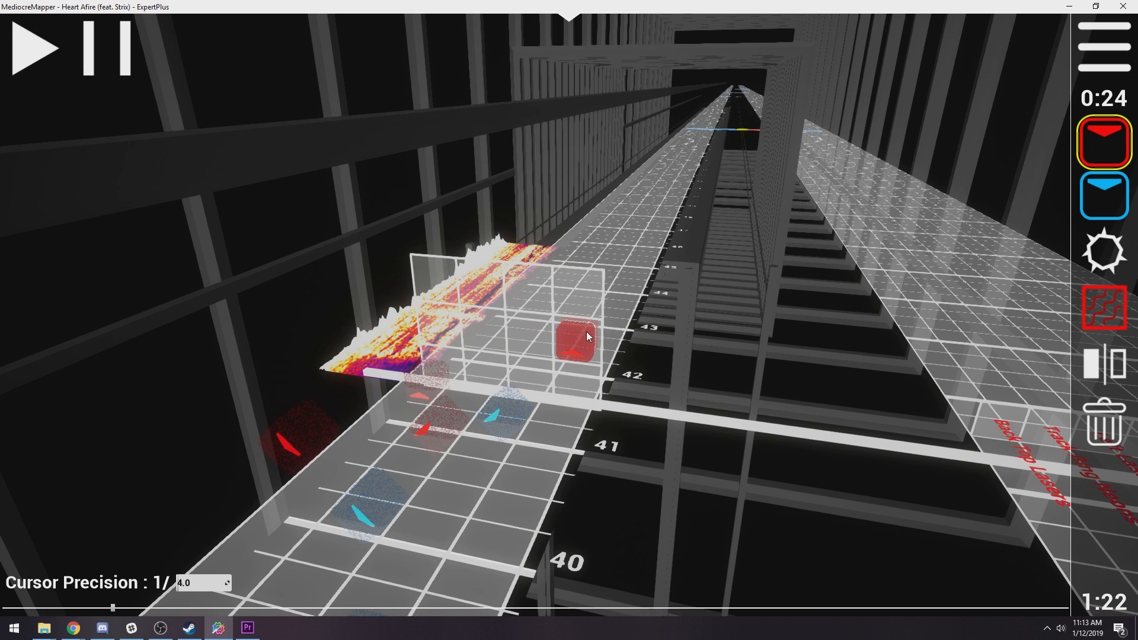
Place an upward blue note in the outer right bottom cell at beat 41.5 and a sideways red note in the outer left middle cell at 41.75
middle_click(485, 328)
scroll(584, 377, "down", 1)
scroll(599, 395, "up", 1)
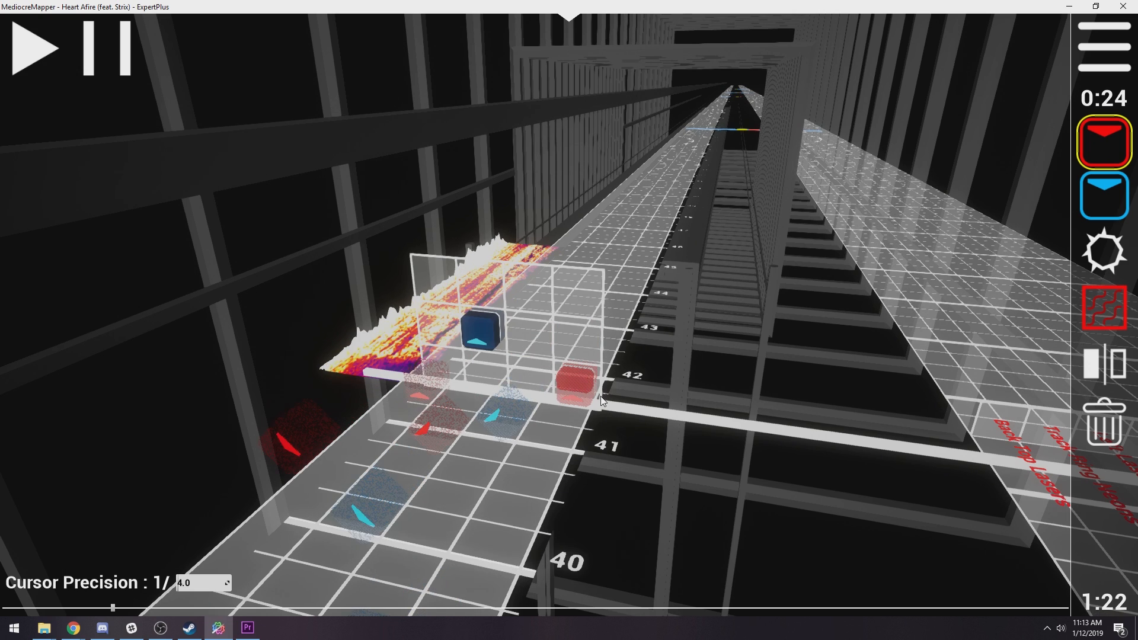
scroll(580, 392, "up", 1)
left_click(428, 322)
scroll(491, 347, "down", 1)
key("2")
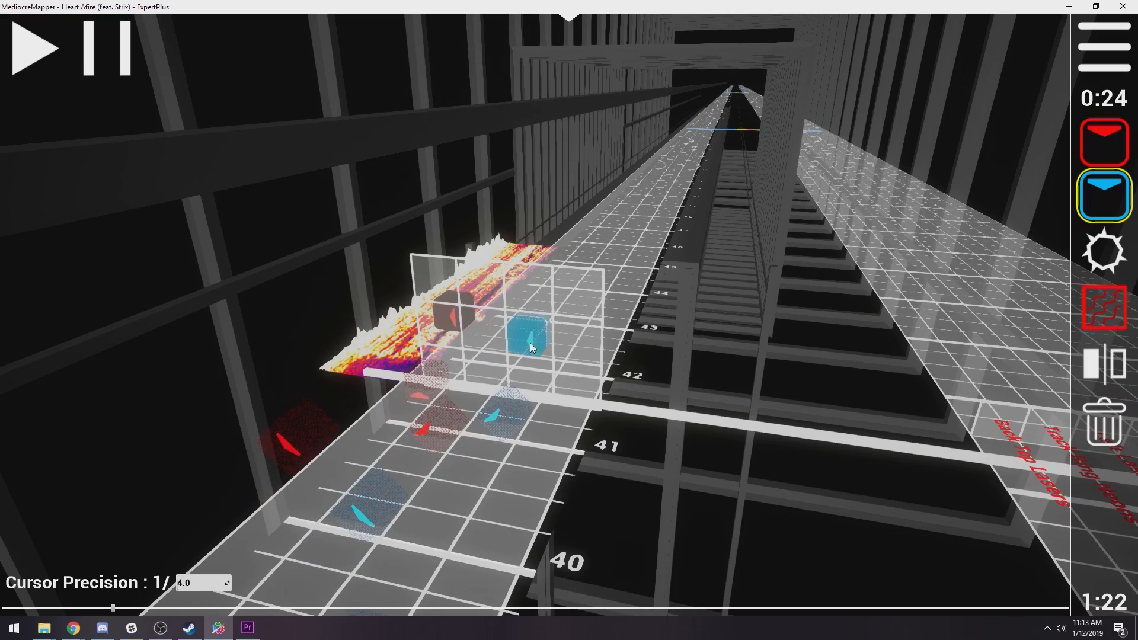
left_click(569, 383)
scroll(474, 367, "down", 1)
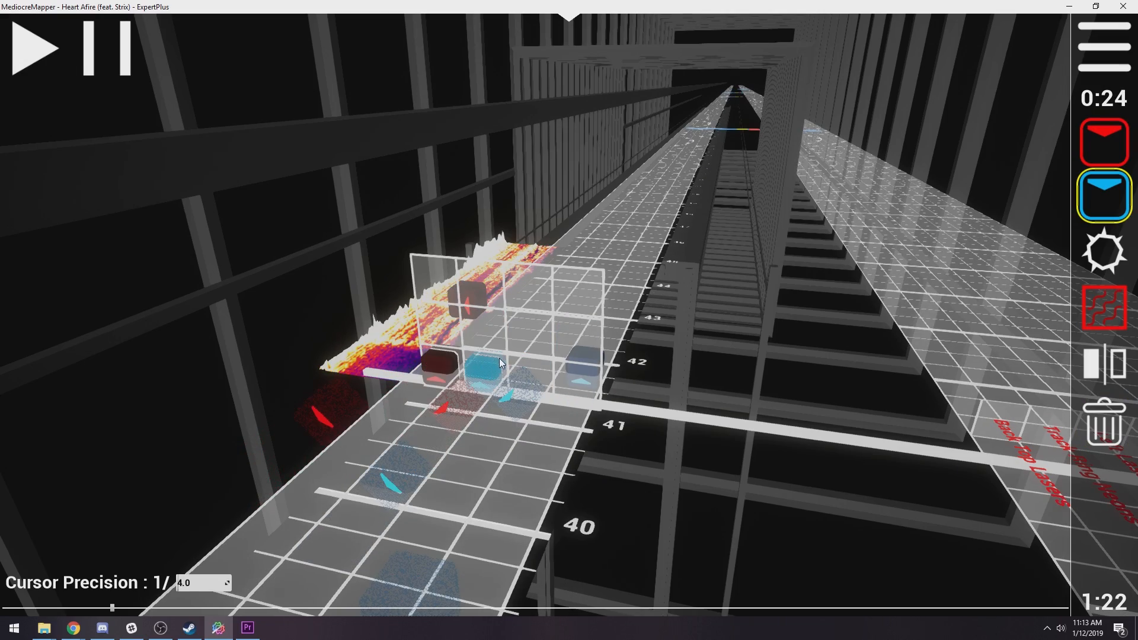
Move the upward red note at beat 41.25 to the inner left bottom cell and play back the stream with cursor precision 1/1
key("5")
scroll(488, 400, "down", 2, "ctrl")
scroll(537, 489, "down", 5)
scroll(530, 476, "up", 3)
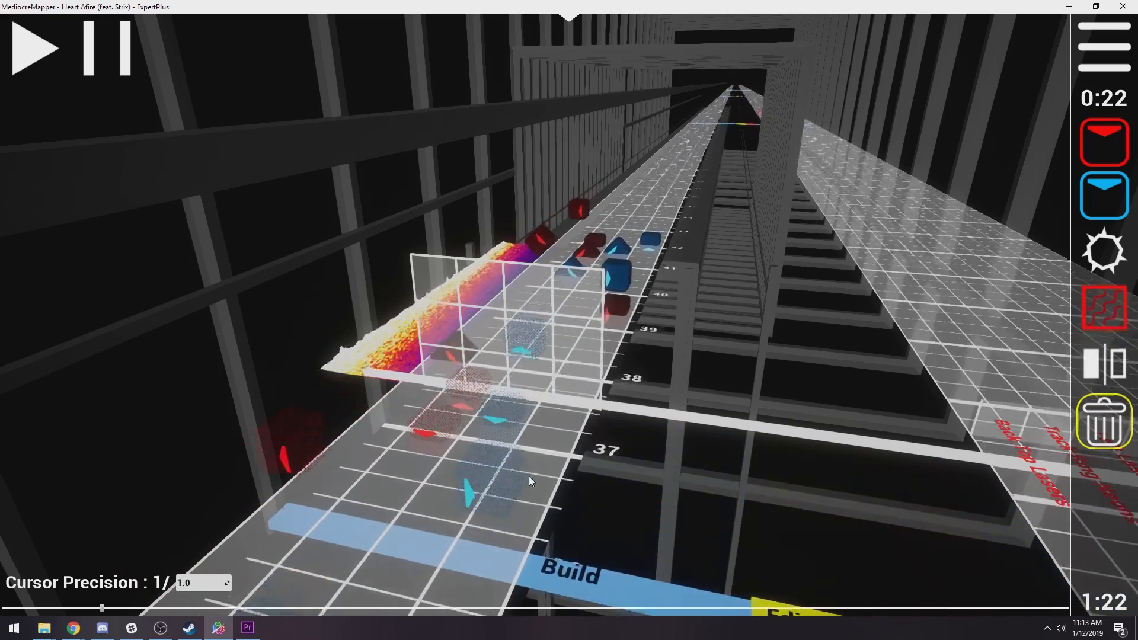
key("space")
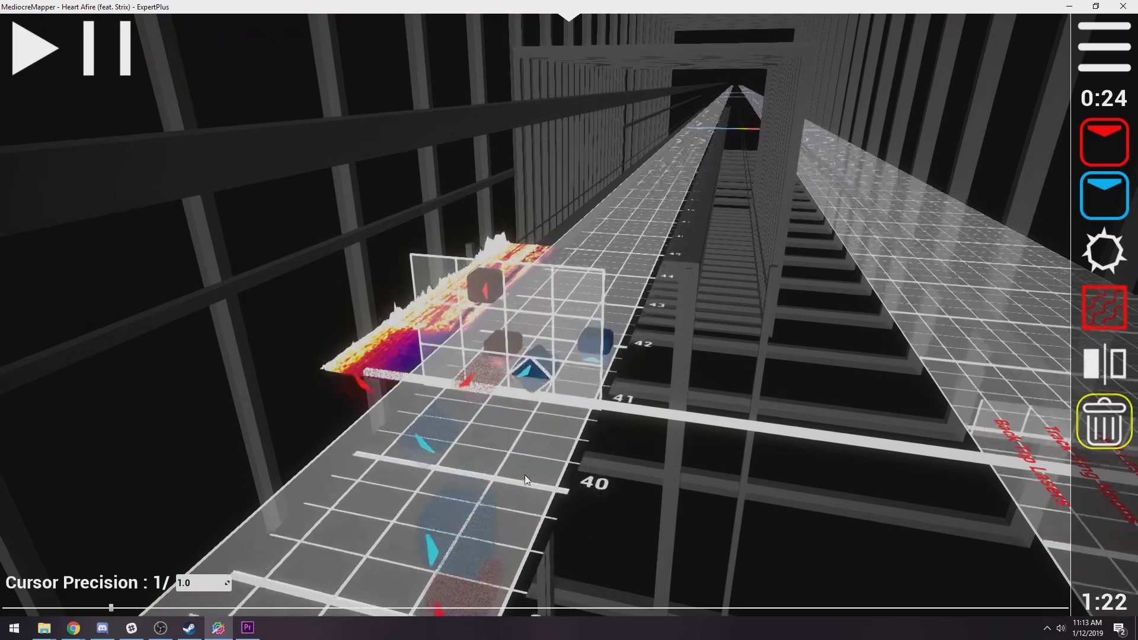
key("space")
scroll(521, 441, "down", 2)
key("space")
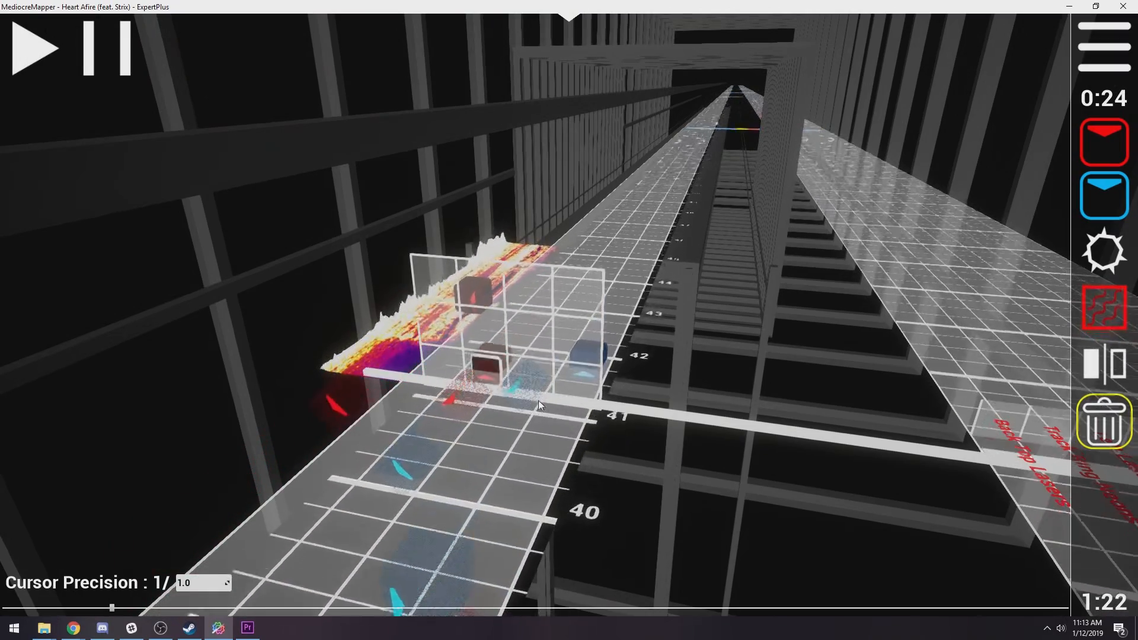
Set the cursor precision to 1/4 and move the upward red note at beat 41.25 to the inner right bottom cell
key("space")
scroll(518, 349, "up", 1, "ctrl")
scroll(518, 349, "up", 1)
scroll(517, 350, "up", 2, "ctrl")
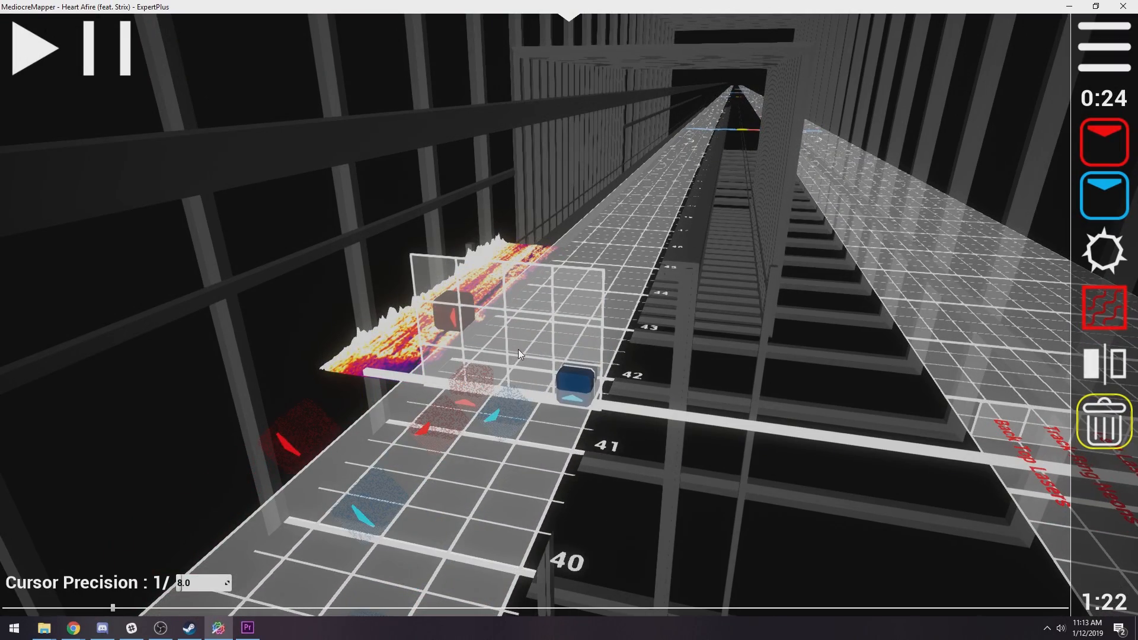
scroll(519, 350, "down", 1, "ctrl")
scroll(520, 349, "down", 1)
key("5")
left_click(504, 375)
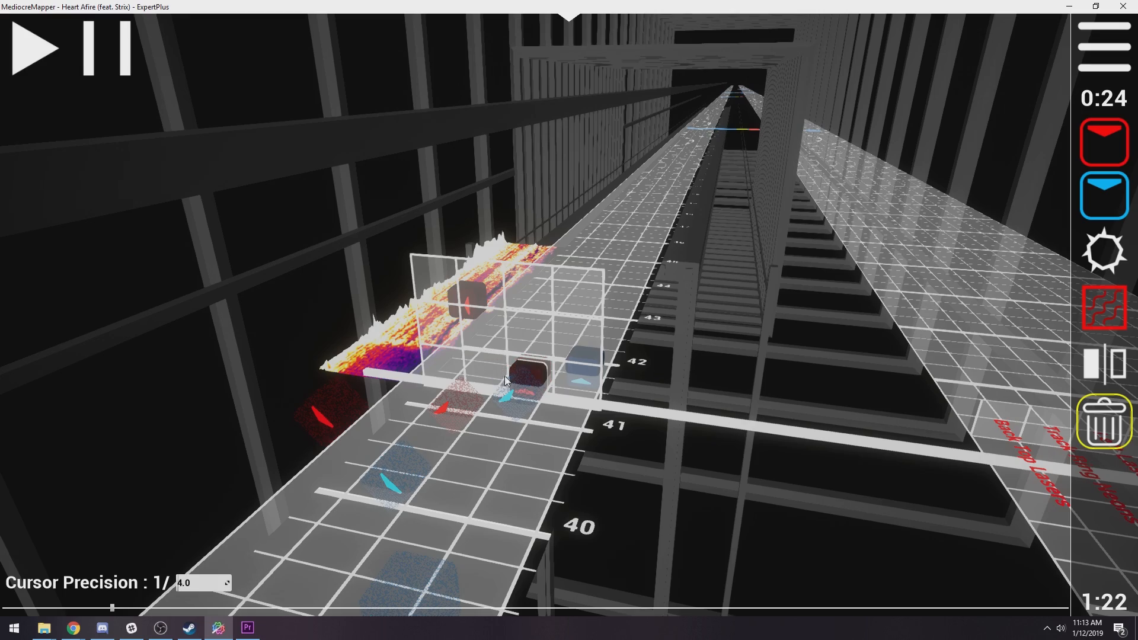
Place diagonal notes at beat 43, red in the outer left top cell and blue in the inner left bottom cell
scroll(505, 377, "down", 1)
scroll(523, 395, "down", 4)
scroll(521, 401, "up", 8)
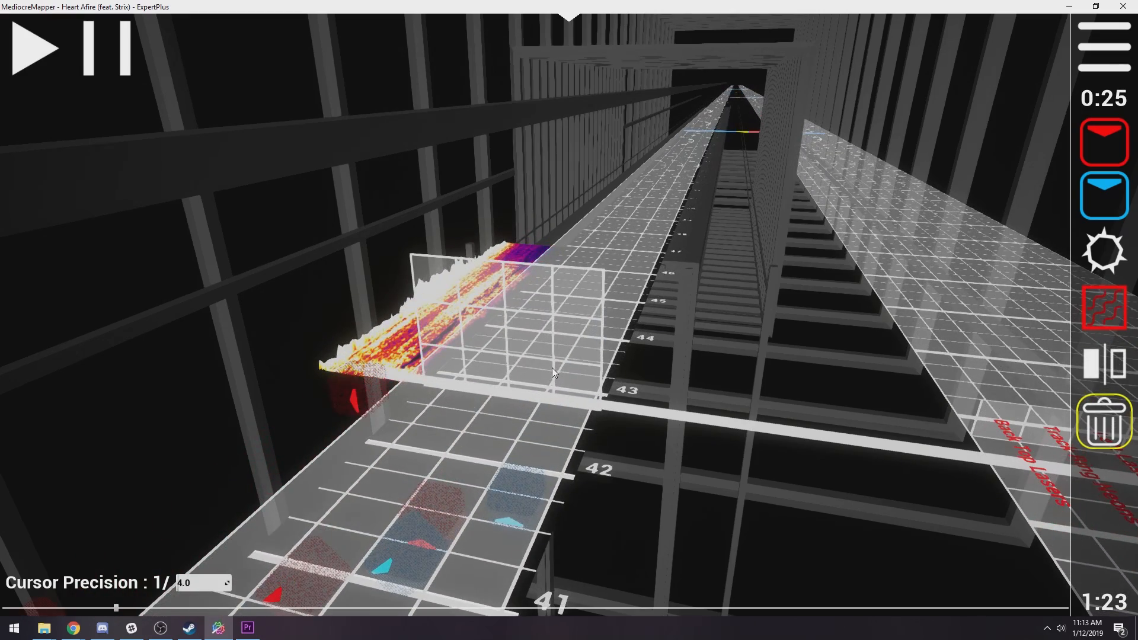
scroll(547, 381, "up", 1)
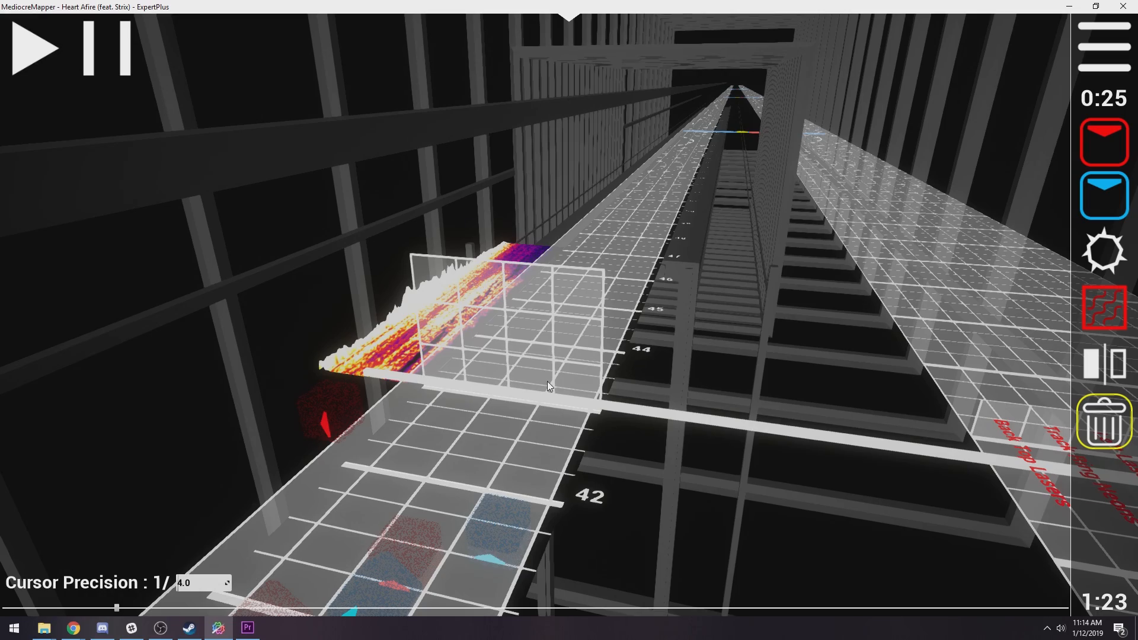
key("1")
right_click_drag(477, 375, 494, 363)
Reset the cursor precision to 1/1 and play back the notes up to beat 43
scroll(557, 474, "down", 2, "ctrl")
scroll(567, 500, "down", 3)
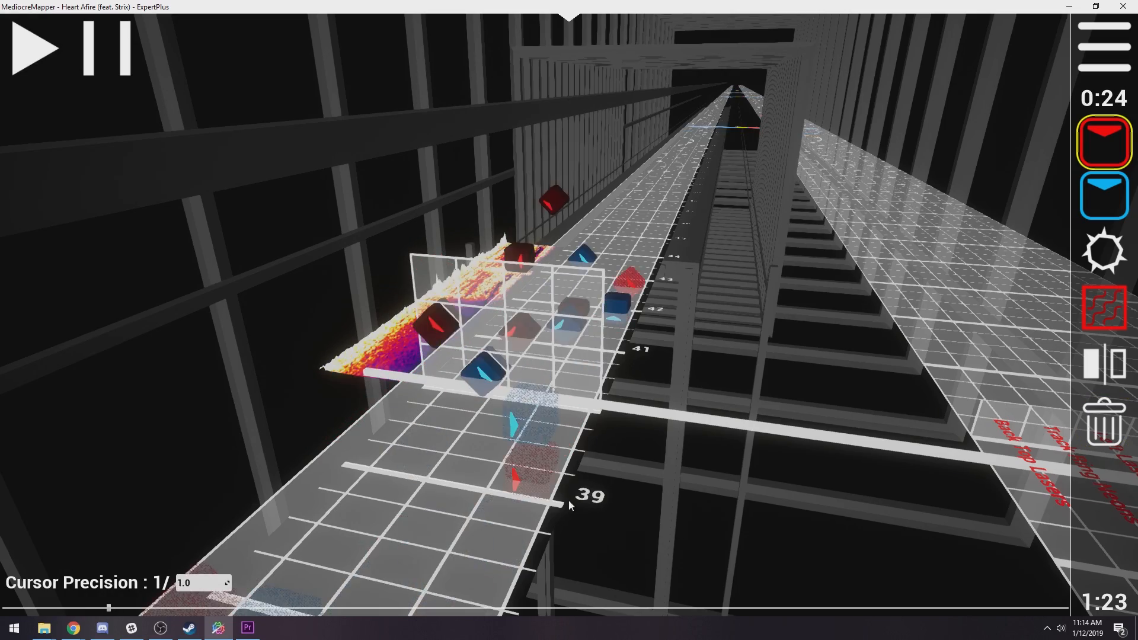
key("5")
scroll(536, 486, "up", 2)
key("space")
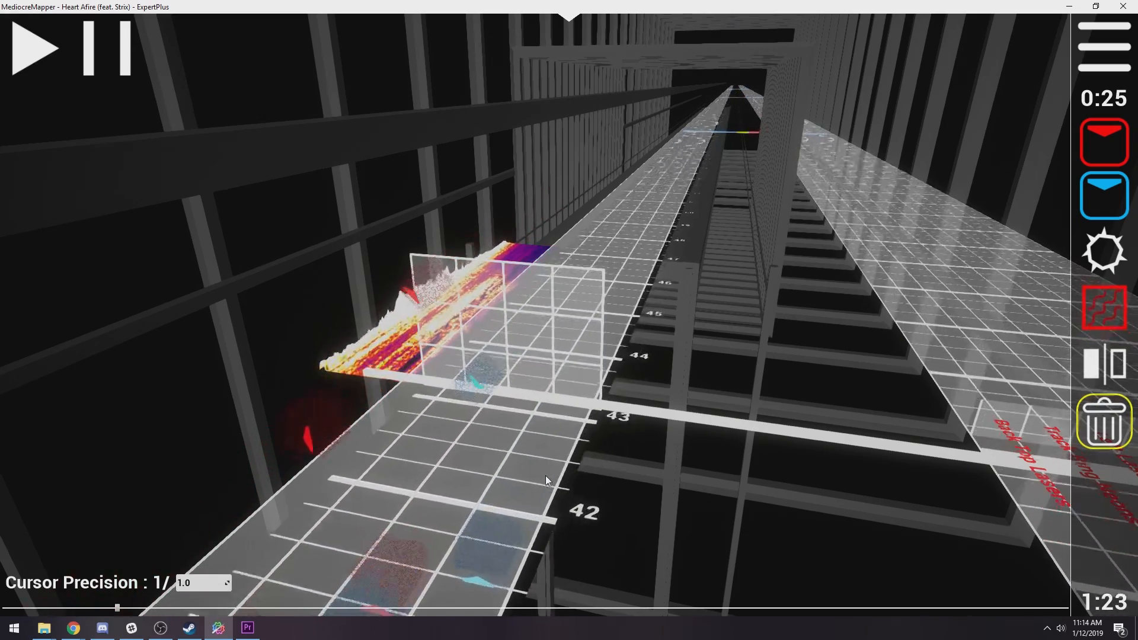
scroll(560, 455, "up", 2)
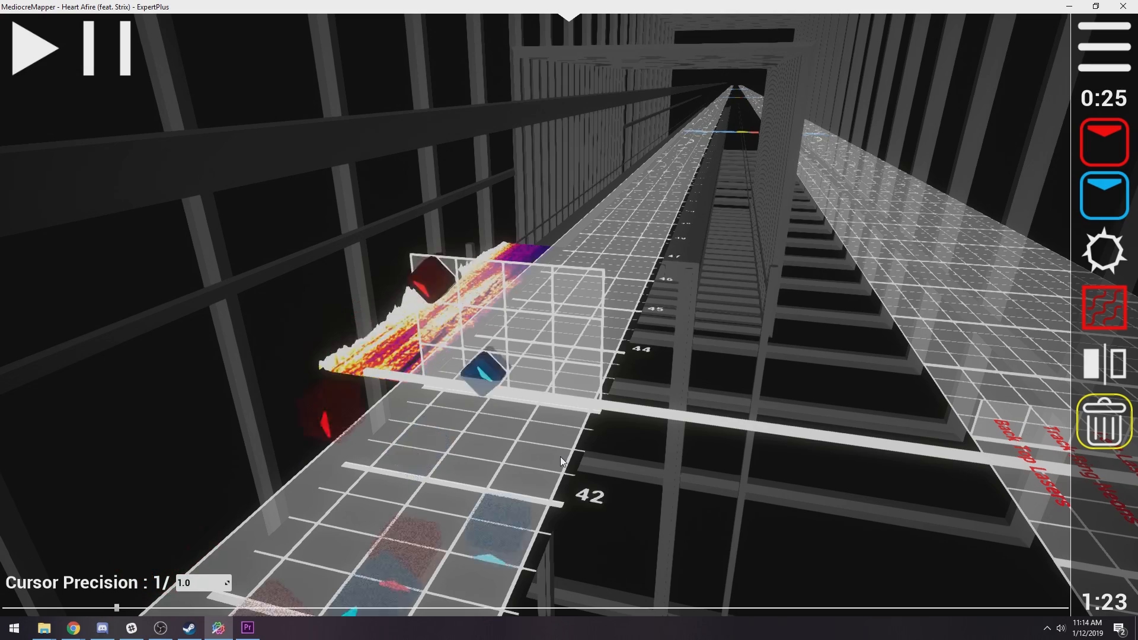
Place a downward red note in the inner left bottom cell and an upward blue note in the inner right top cell at beat 44
scroll(560, 456, "down", 2)
key("1")
left_click(485, 382)
key("2")
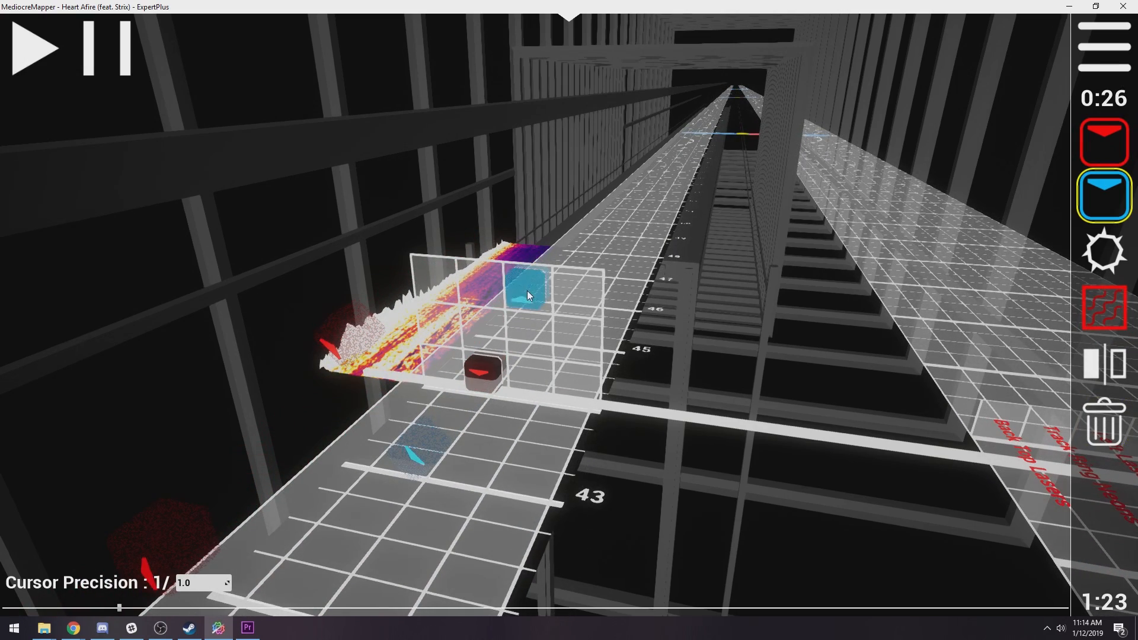
left_click(528, 291)
key("5")
scroll(540, 385, "up", 1)
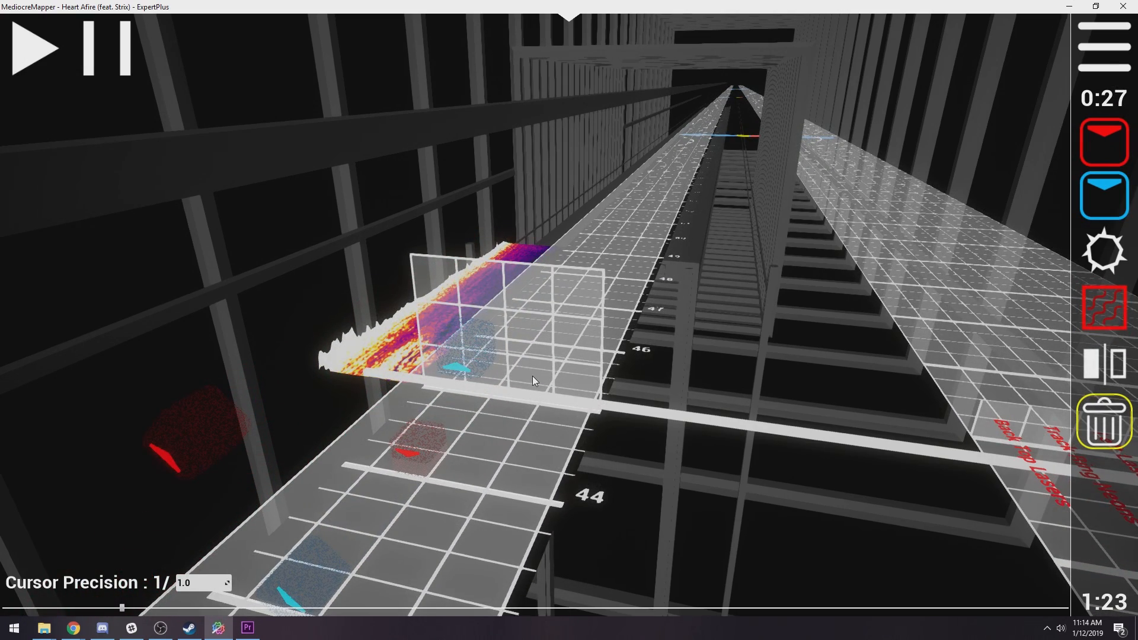
Set the cursor precision to 1/4 and place a downward blue note in the outer right bottom cell at beat 44.75 instead of beat 45
key("2")
scroll(582, 387, "up", 1)
scroll(582, 387, "up", 3, "ctrl")
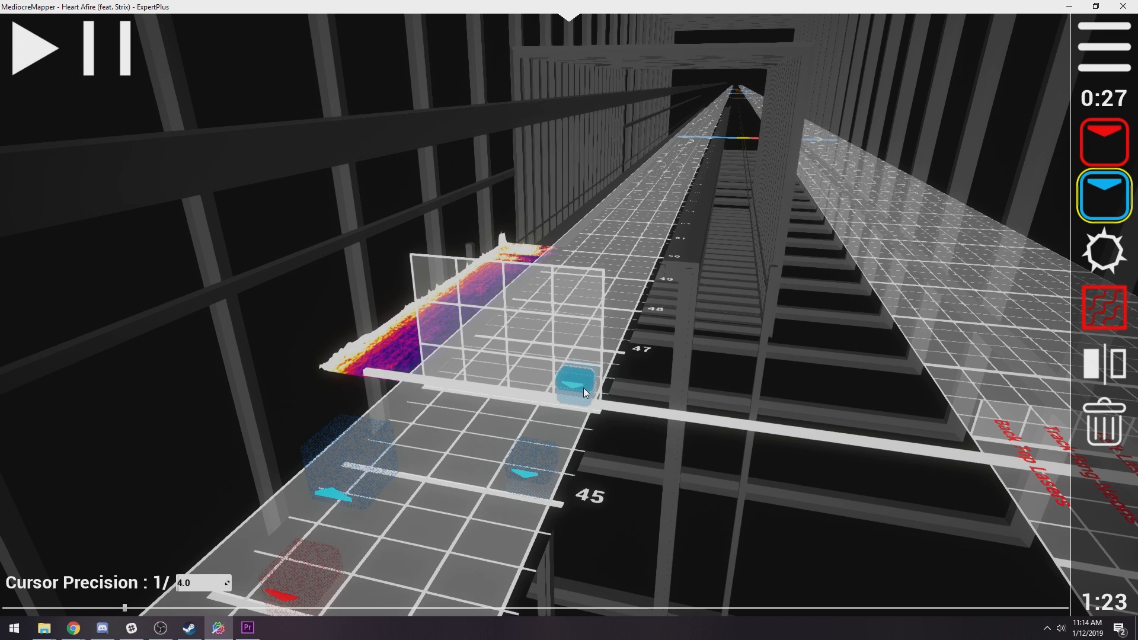
scroll(584, 387, "down", 3)
scroll(592, 388, "down", 2)
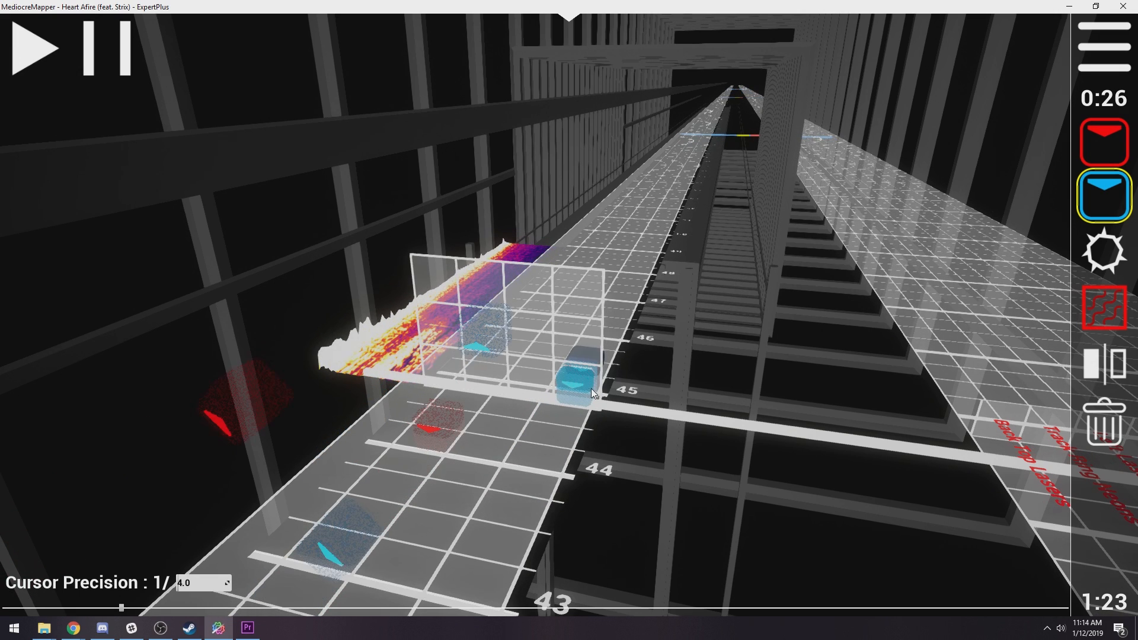
left_click(591, 388)
key("5")
left_click(586, 358)
Place an upward red note in the inner right bottom cell at beat 45 and an upward blue note in the outer right middle cell at 45.25
scroll(586, 359, "up", 1)
key("1")
left_click(549, 376)
scroll(558, 380, "up", 1)
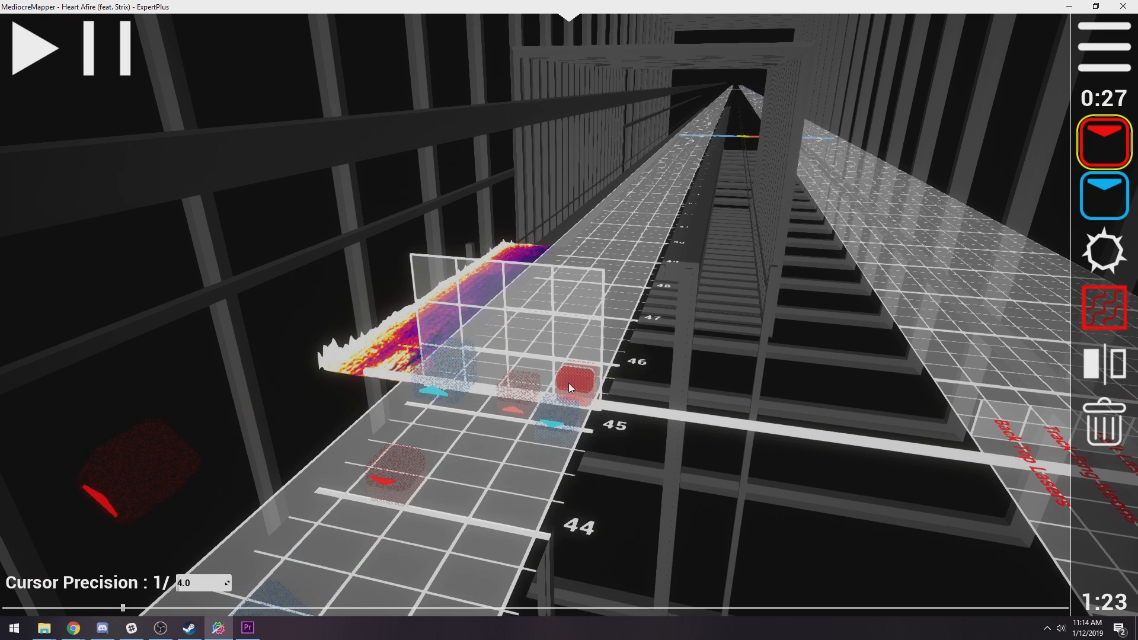
key("2")
scroll(576, 351, "up", 1)
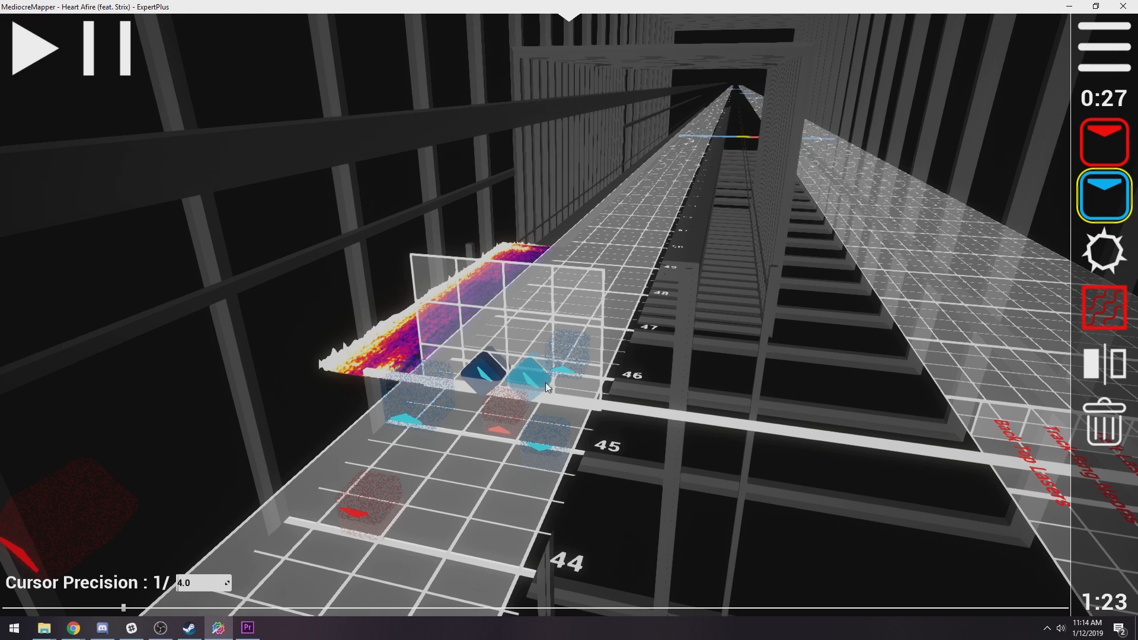
Place diagonal bottom-row notes, red in the inner left lane at beat 45.5 and blue in the inner right lane at beat 45.75
scroll(502, 378, "up", 1)
left_click(526, 381)
scroll(526, 381, "up", 1)
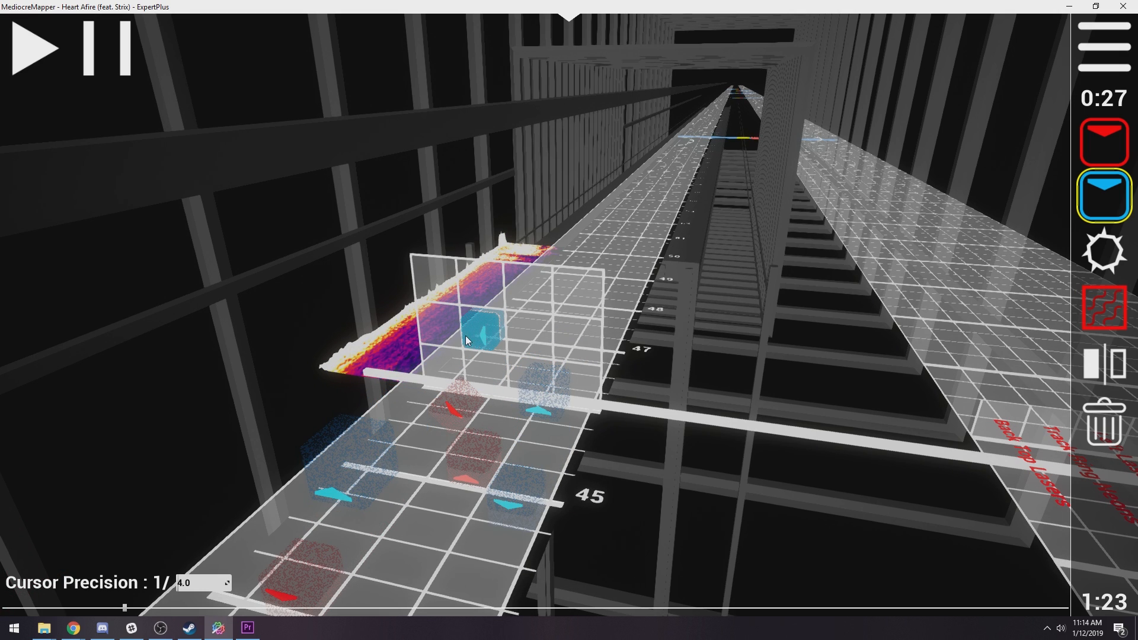
scroll(466, 335, "up", 1)
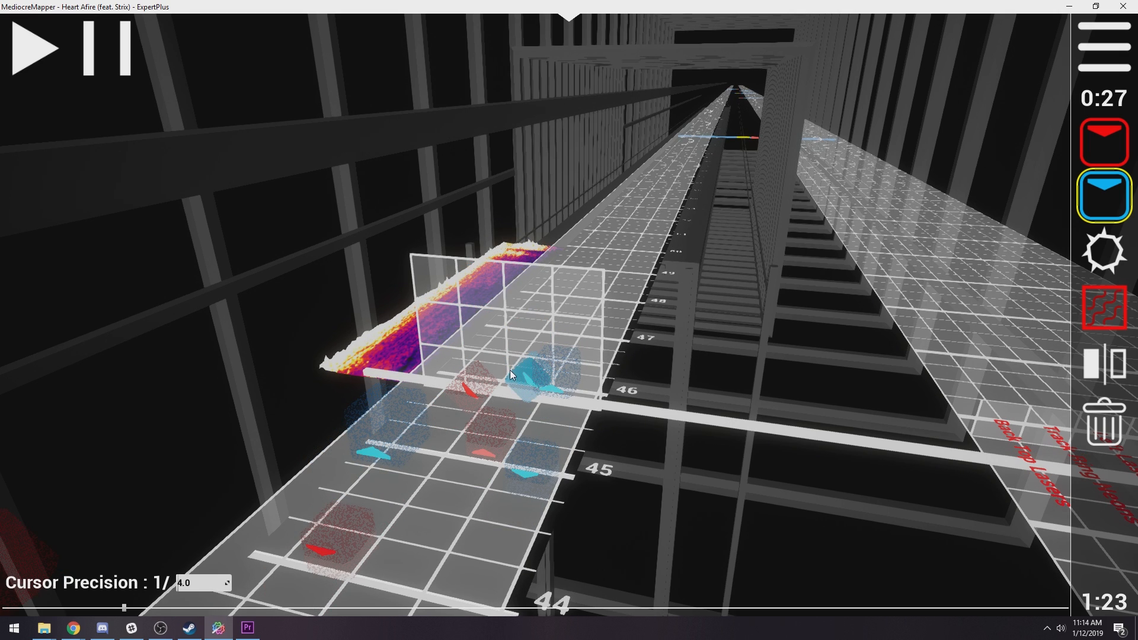
left_click(513, 370)
Reset the cursor precision to 1/1 and play back the stream up to beat 47
scroll(558, 445, "down", 2, "ctrl")
scroll(581, 486, "down", 6)
key("5")
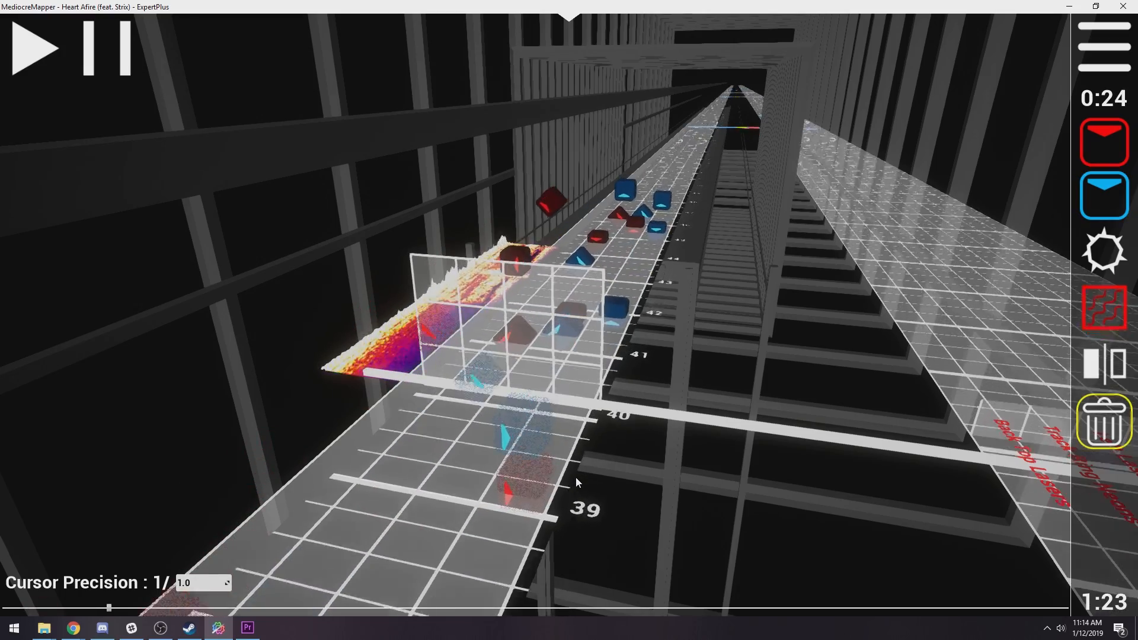
scroll(576, 477, "up", 1)
key("space")
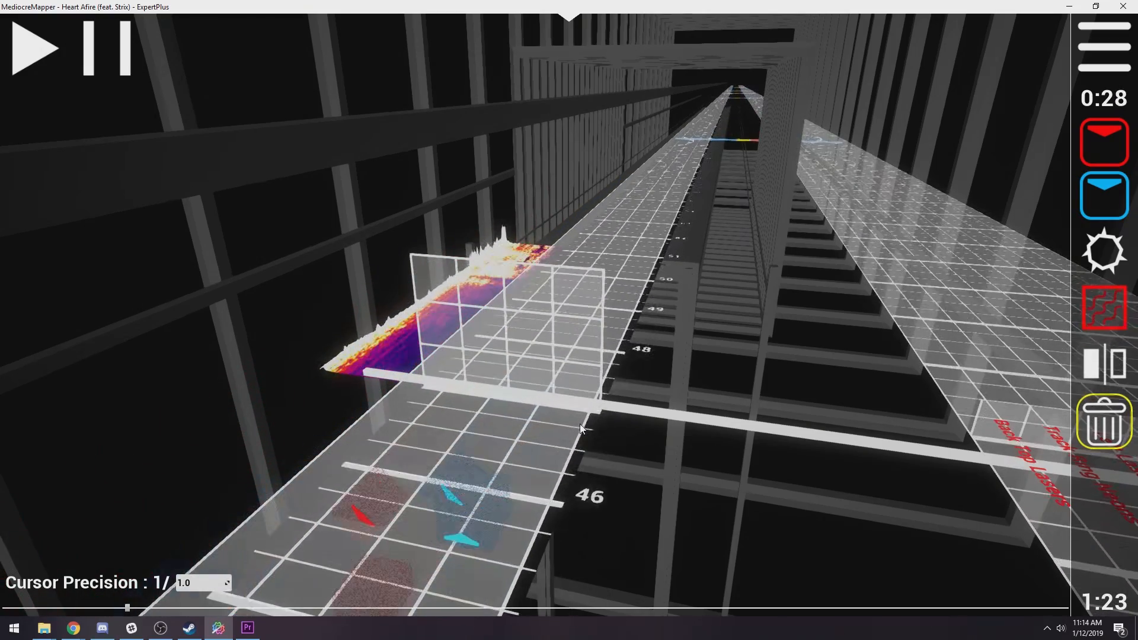
Stack sideways red and blue notes in the outer right lane at beat 47 and place downward red and blue notes side by side at beat 48
key("1")
scroll(576, 339, "up", 1)
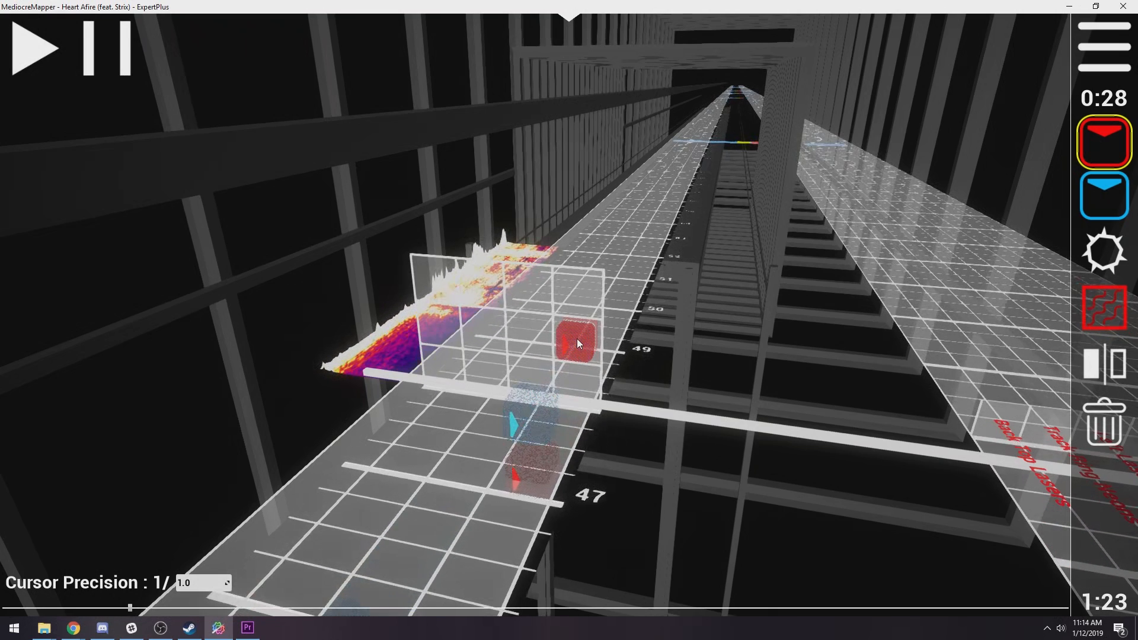
scroll(489, 371, "up", 1)
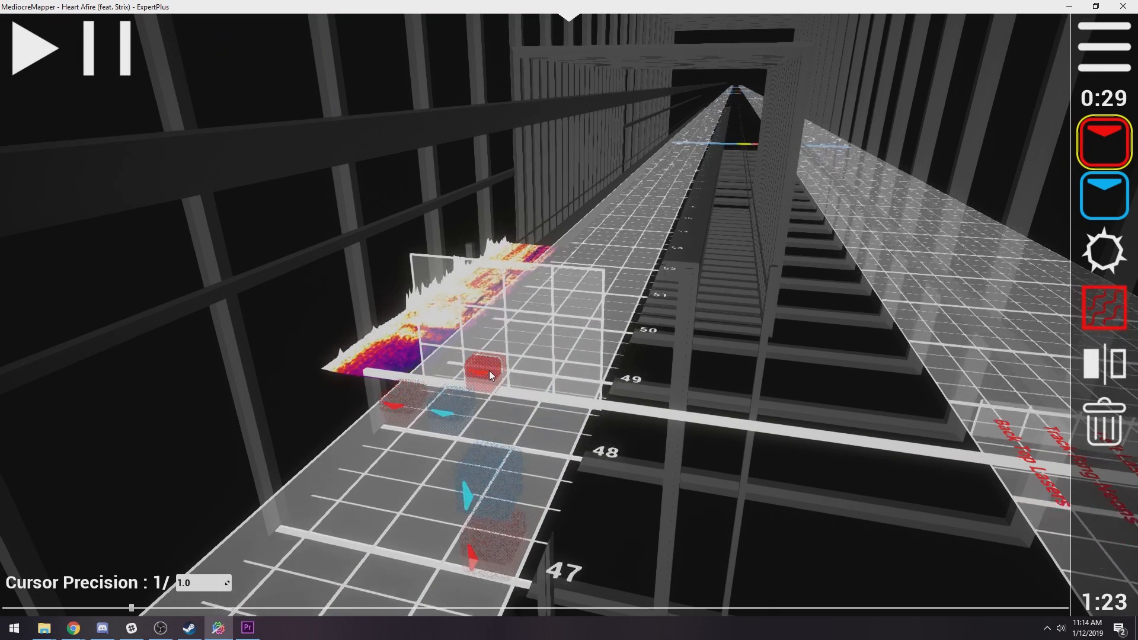
Set the cursor precision to 1/4 and place upward bottom-row notes: red in the outer left lane at beat 48.75, blue in the inner left at 49
scroll(488, 371, "down", 1)
scroll(513, 360, "up", 1, "ctrl")
scroll(513, 361, "up", 1, "ctrl")
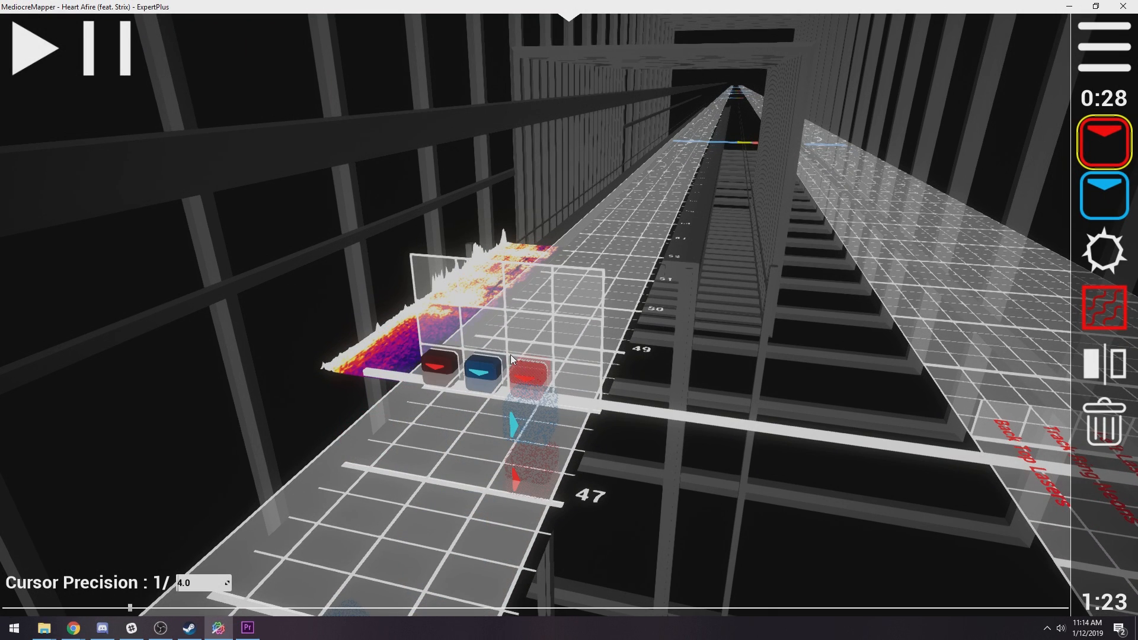
scroll(512, 355, "up", 3)
scroll(474, 365, "up", 1)
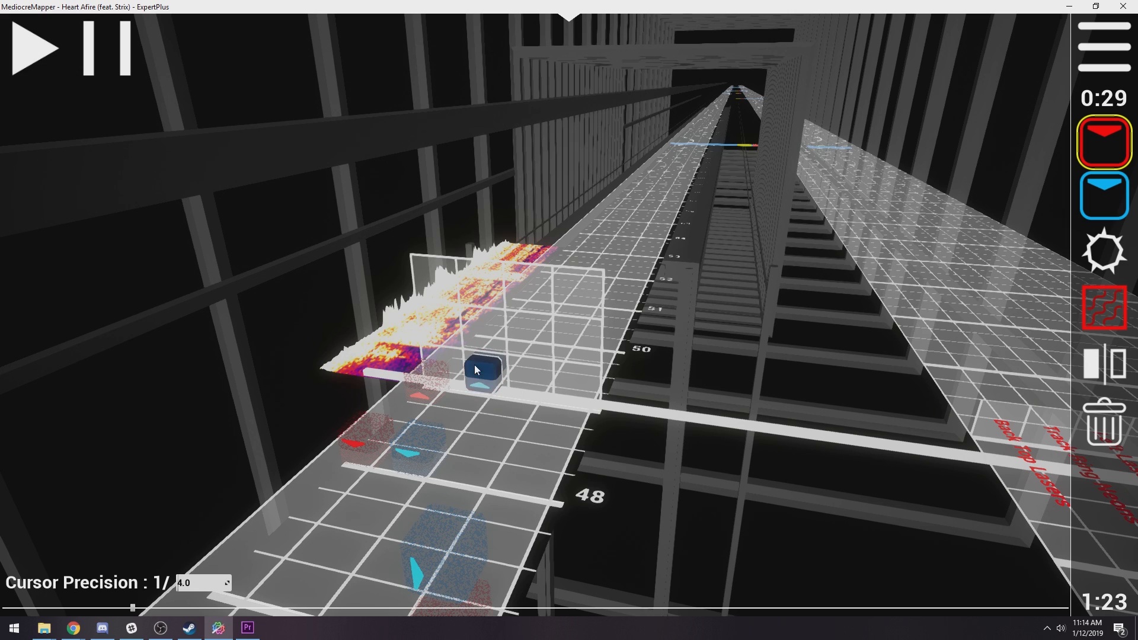
Place diagonal notes in the inner right lane: blue in the bottom row at beat 49.5, red in the middle row at 49.75
scroll(474, 364, "up", 1)
scroll(523, 373, "up", 1)
right_click_drag(523, 372, 542, 361)
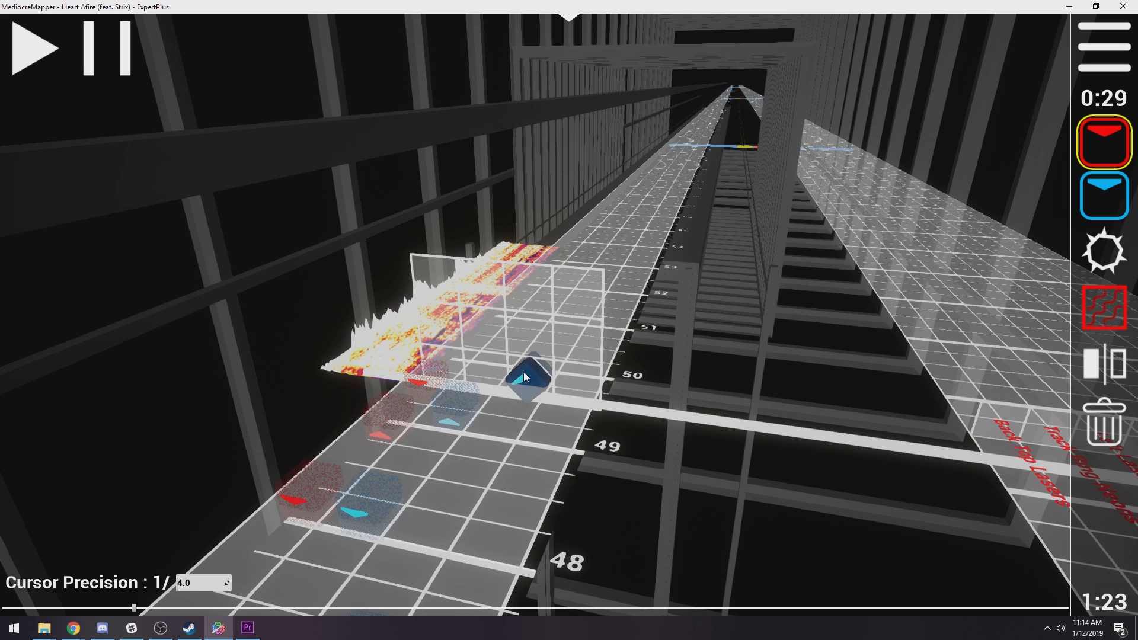
scroll(547, 373, "up", 1)
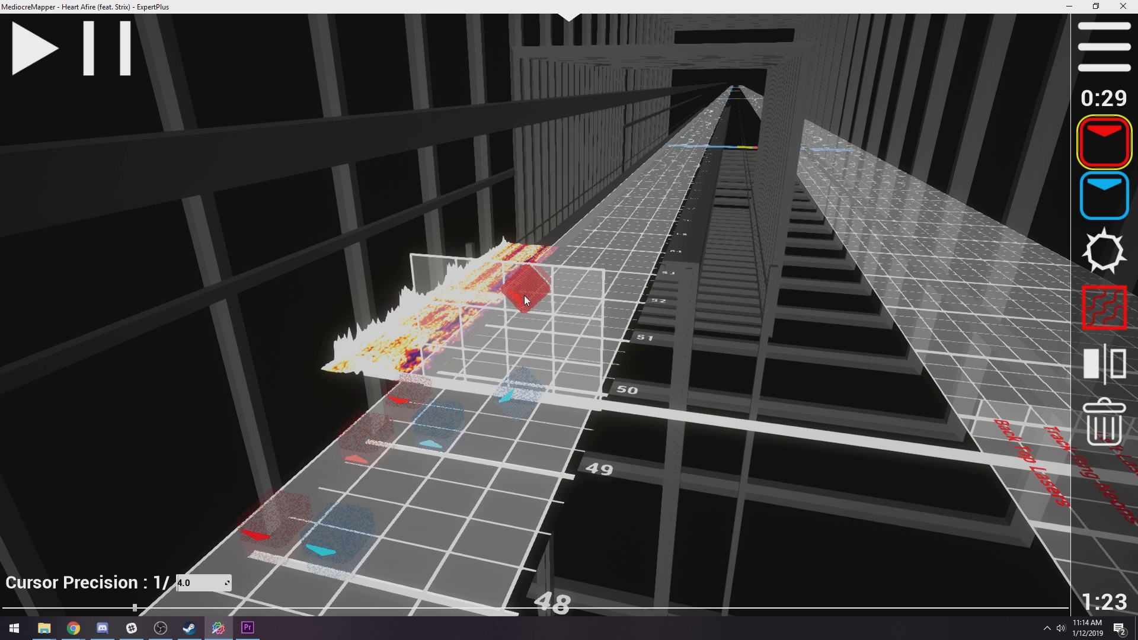
left_click_drag(520, 334, 485, 330)
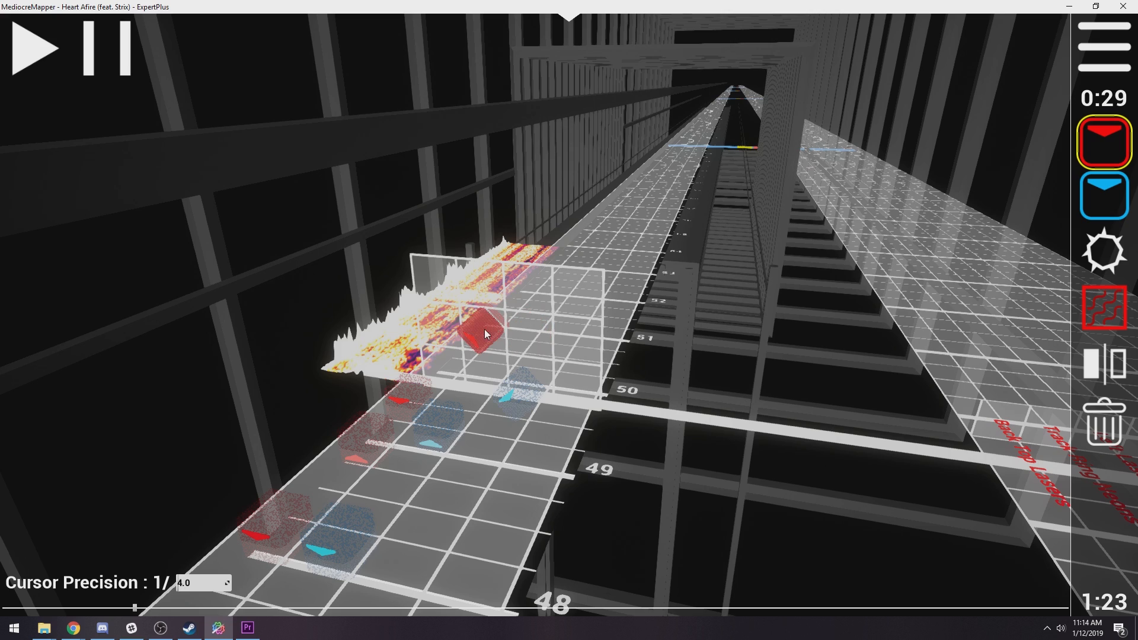
Move the diagonal blue note at beat 49.5 to the outer right lane and the upward blue note at beat 49 to the inner right
scroll(565, 387, "down", 1)
key("2")
scroll(571, 380, "down", 1)
left_click_drag(572, 380, 524, 368)
scroll(530, 370, "down", 1)
key("5")
left_click(549, 349)
left_click(485, 375)
Set the cursor precision to 1/1 and play back the passage around beats 47 to 49
scroll(522, 415, "down", 2, "ctrl")
scroll(545, 464, "down", 2)
key("space")
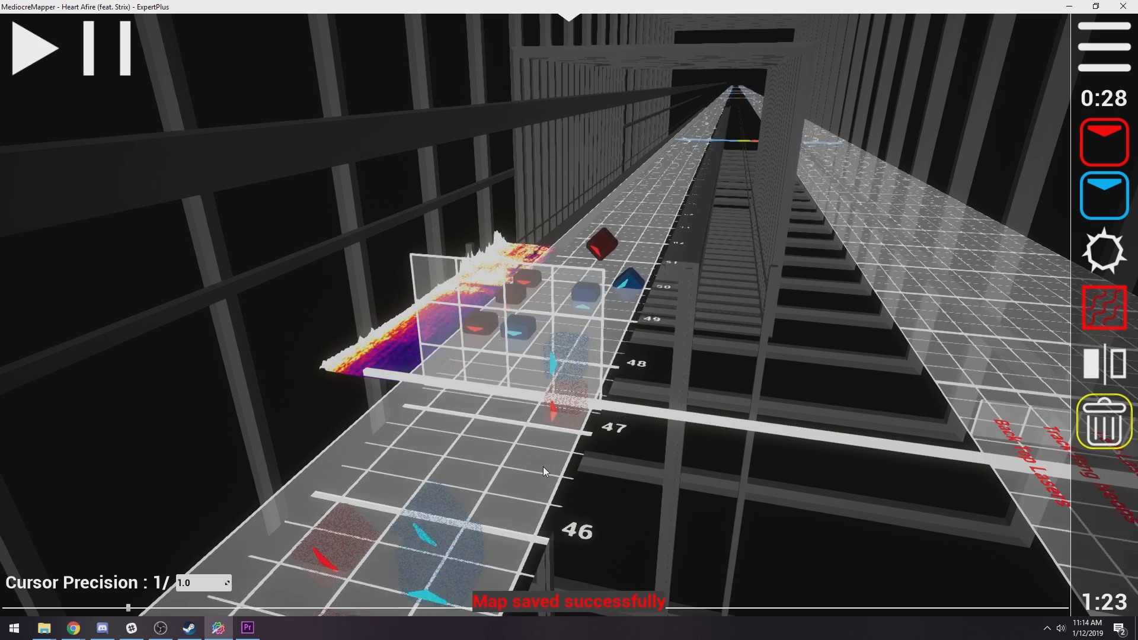
key("space")
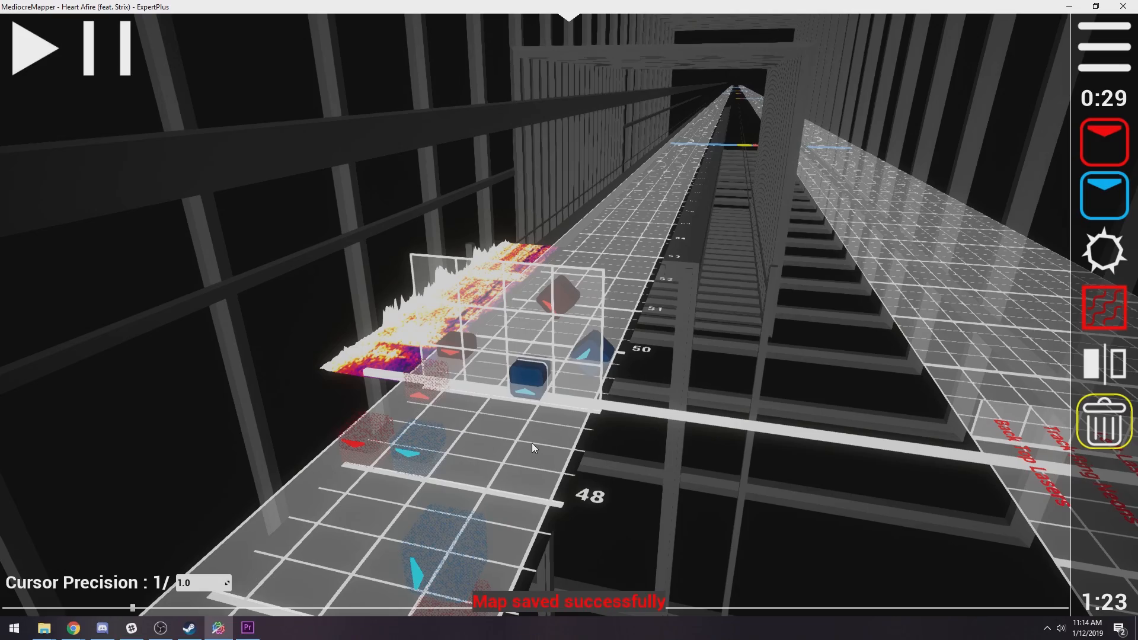
scroll(531, 443, "down", 3)
key("space")
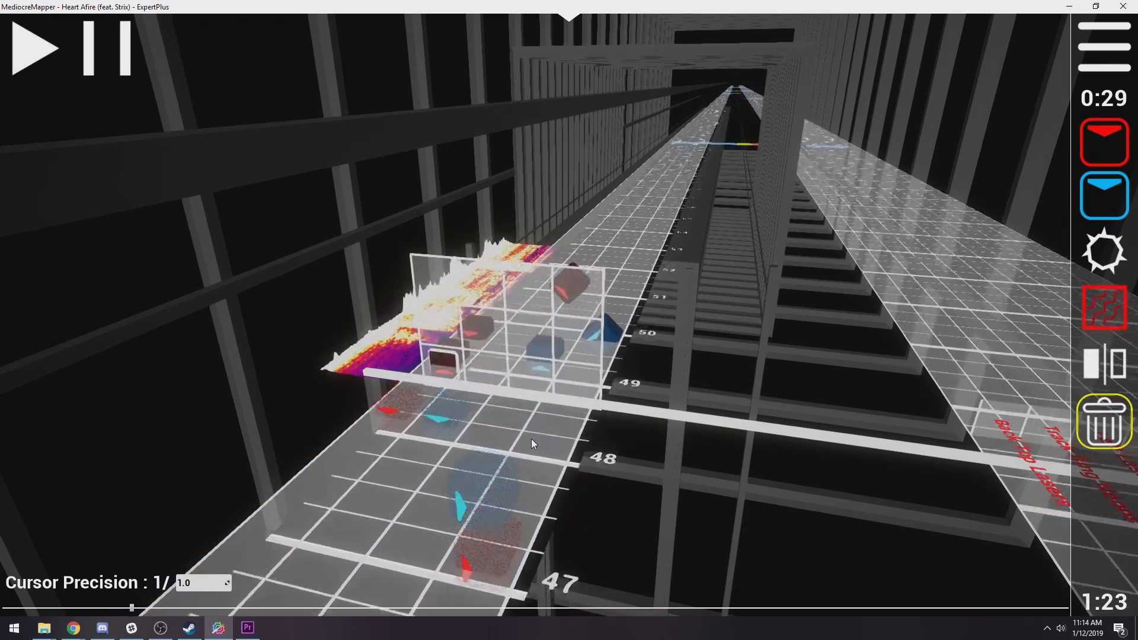
Move the upward blue note at beat 49 back to the inner left lane of the bottom row
left_click(514, 406)
key("2")
left_click(490, 369)
scroll(524, 438, "down", 1)
key("5")
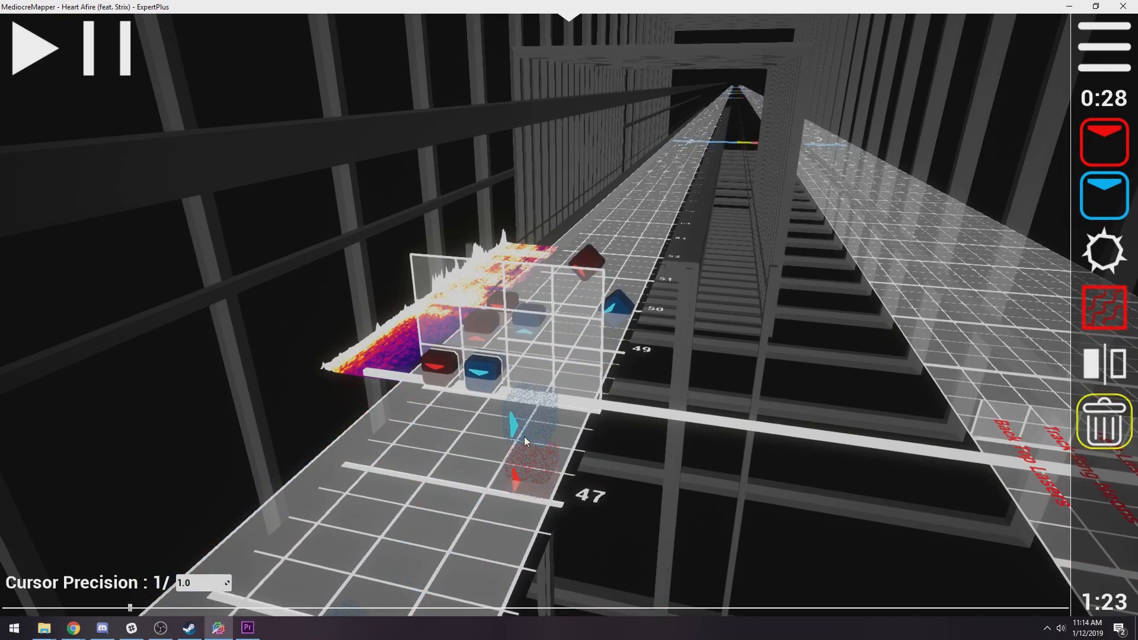
Replay the revised passage in short runs until reaching beat 51
key("space")
key("space")
scroll(533, 426, "down", 2)
key("space")
key("space")
scroll(556, 407, "down", 1)
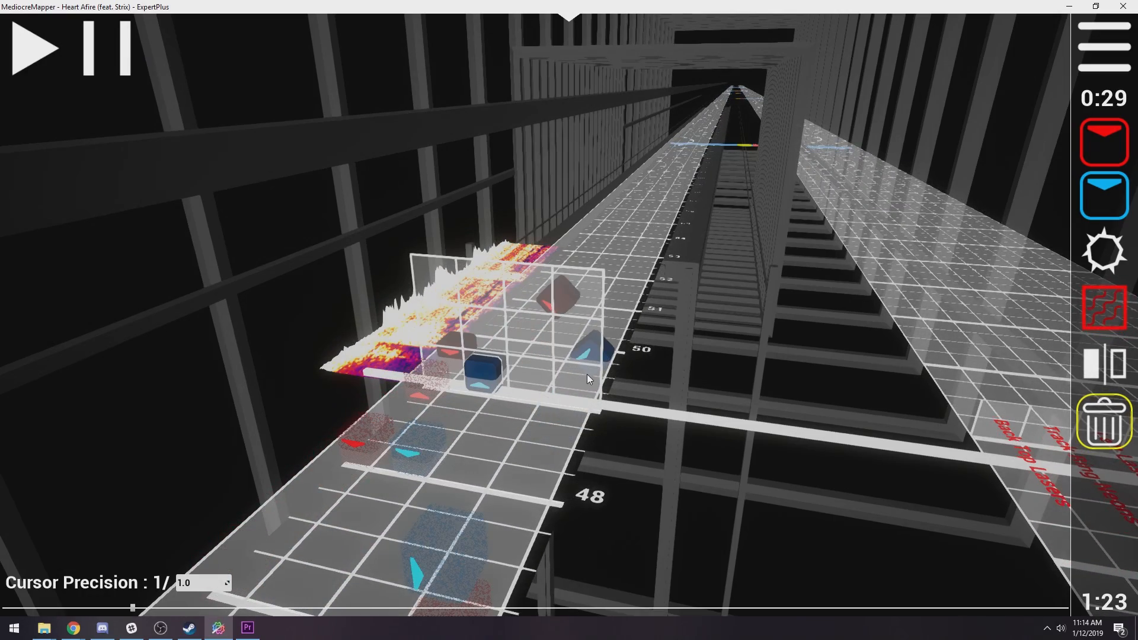
key("space")
key("space")
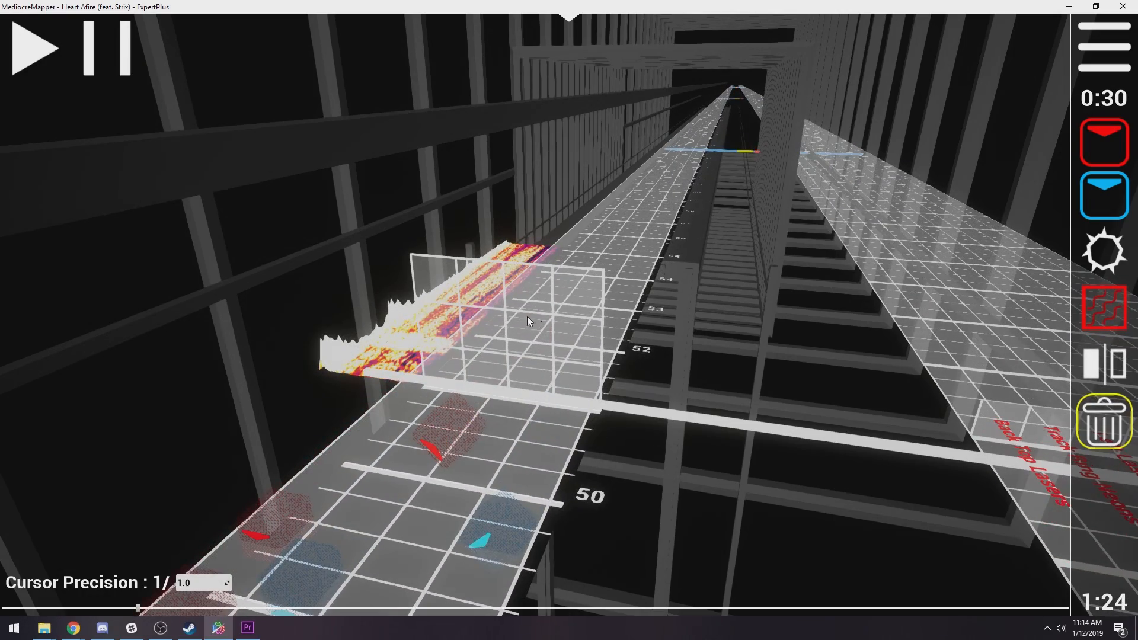
Place diagonal notes at beat 51: red in the outer left lane's top row and blue in the inner left lane's bottom row
key("1")
left_click(442, 295)
right_click(476, 366)
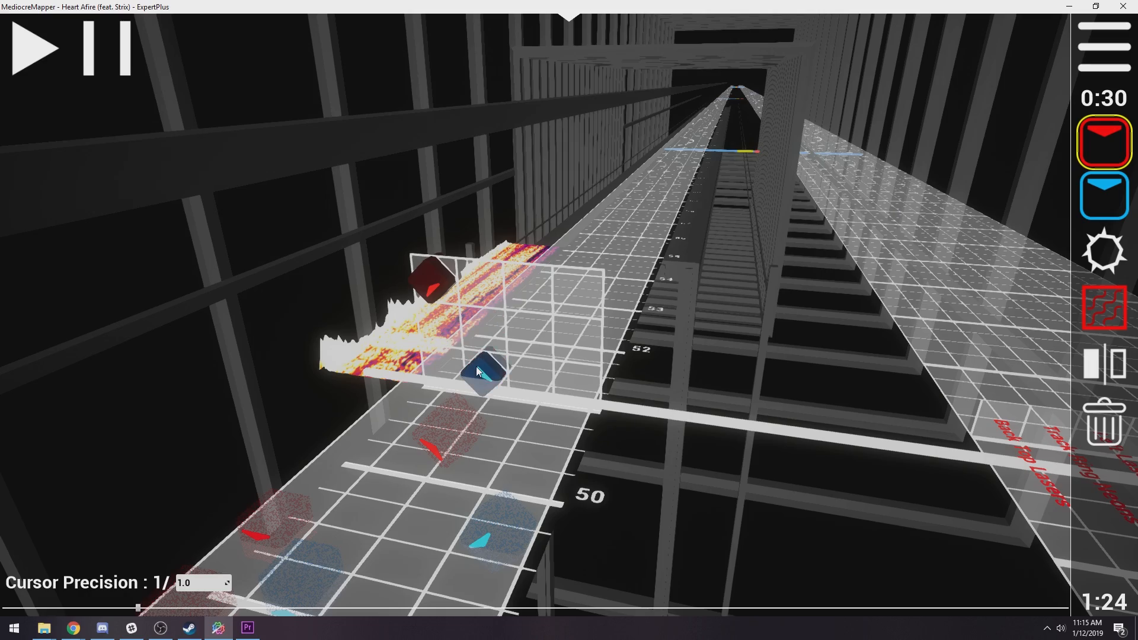
Replay the notes from beat 48 up to beat 52
scroll(552, 477, "down", 2)
scroll(548, 477, "down", 1)
key("5")
key("space")
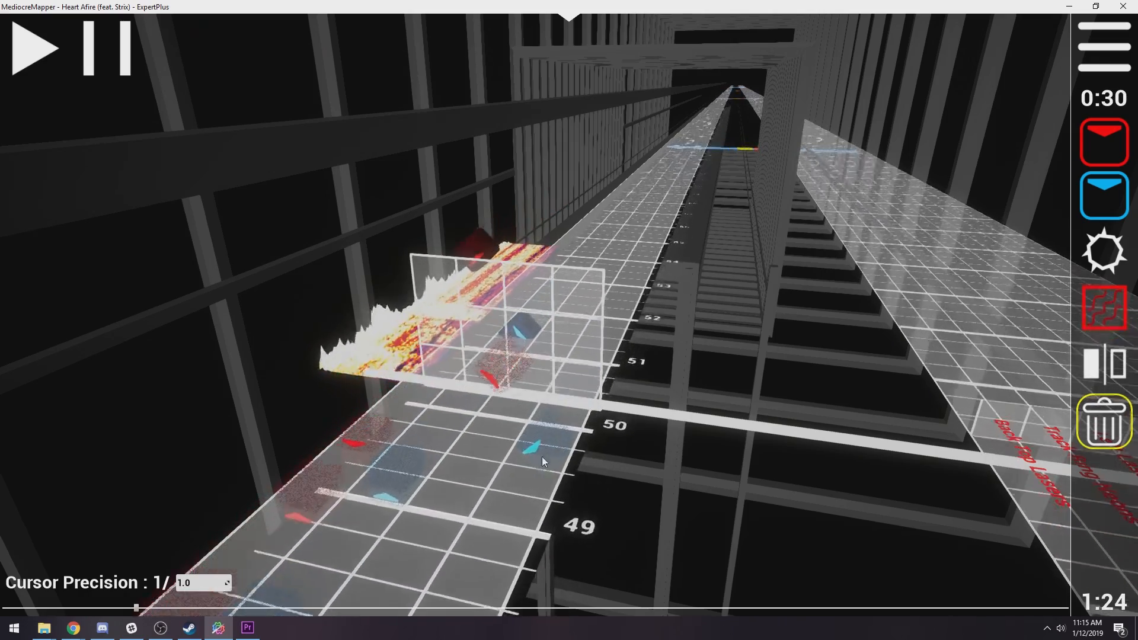
key("space")
Place diagonal notes at beat 52: red in the inner right lane's bottom row and blue in the outer right lane's middle row
key("1")
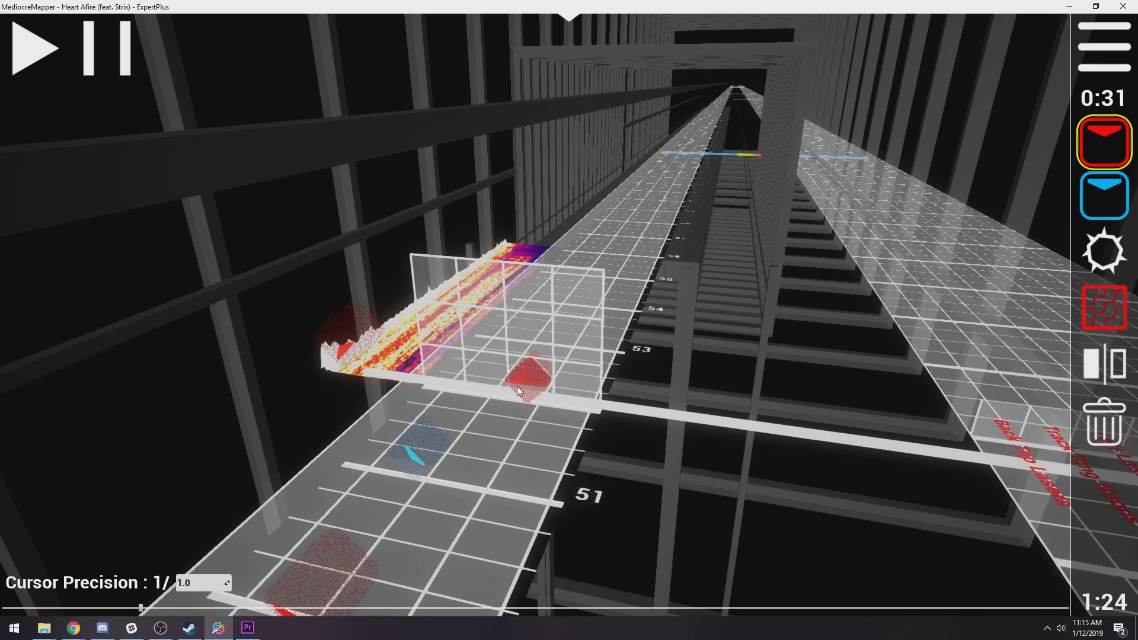
key("w")
key("d")
left_click(517, 374)
right_click(570, 346)
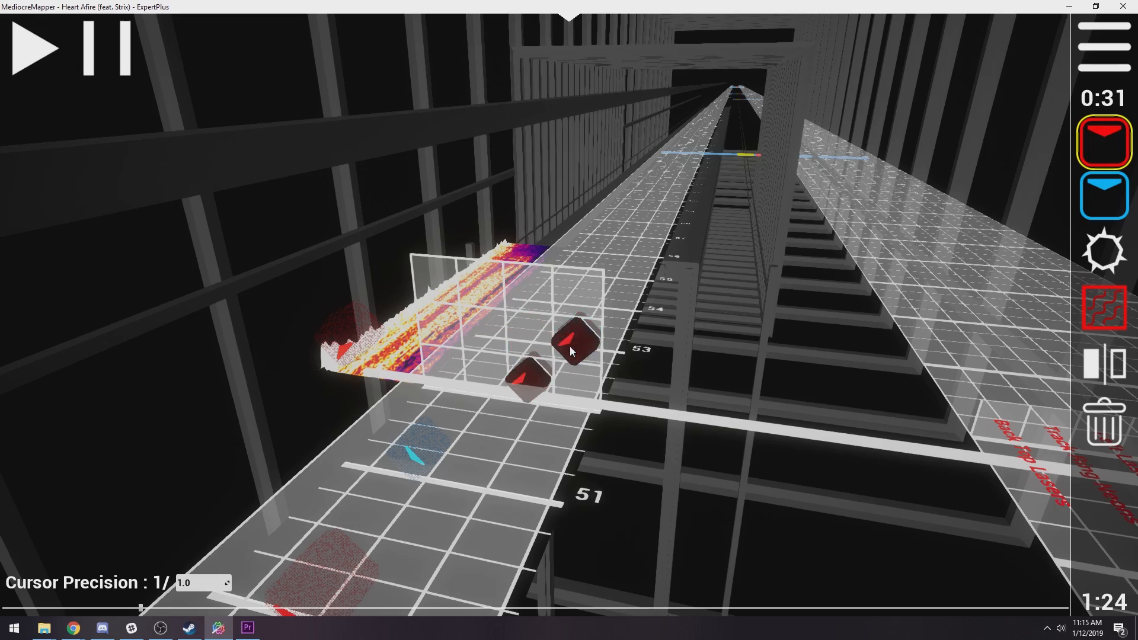
Play back past the notes at beat 52, including a replay starting from beat 49
key("5")
key("space")
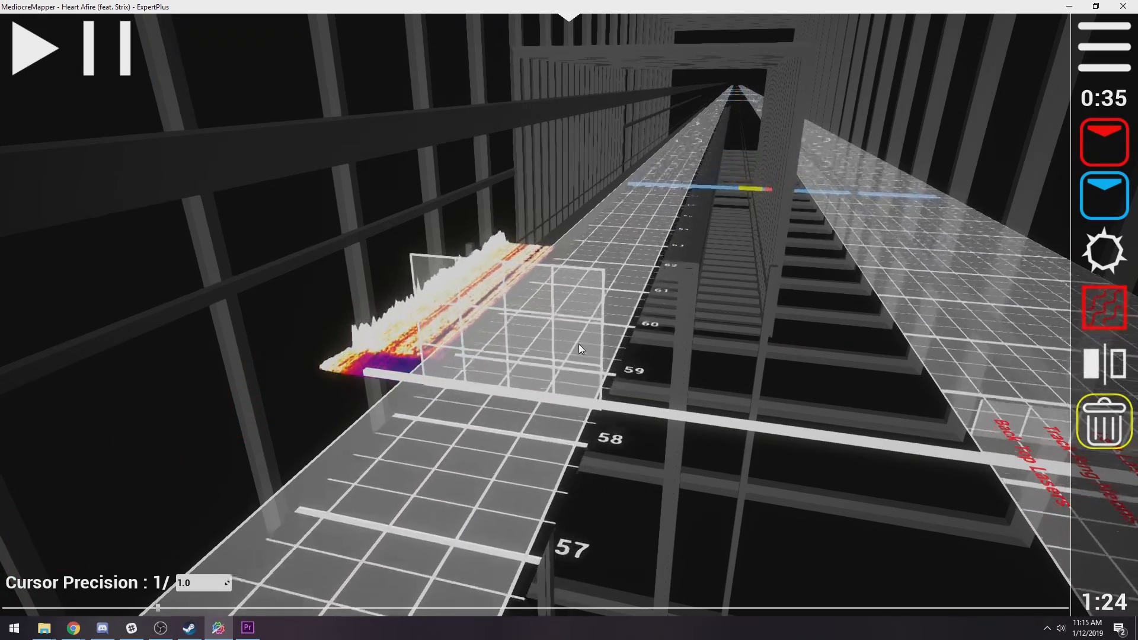
key("space")
scroll(614, 336, "down", 7)
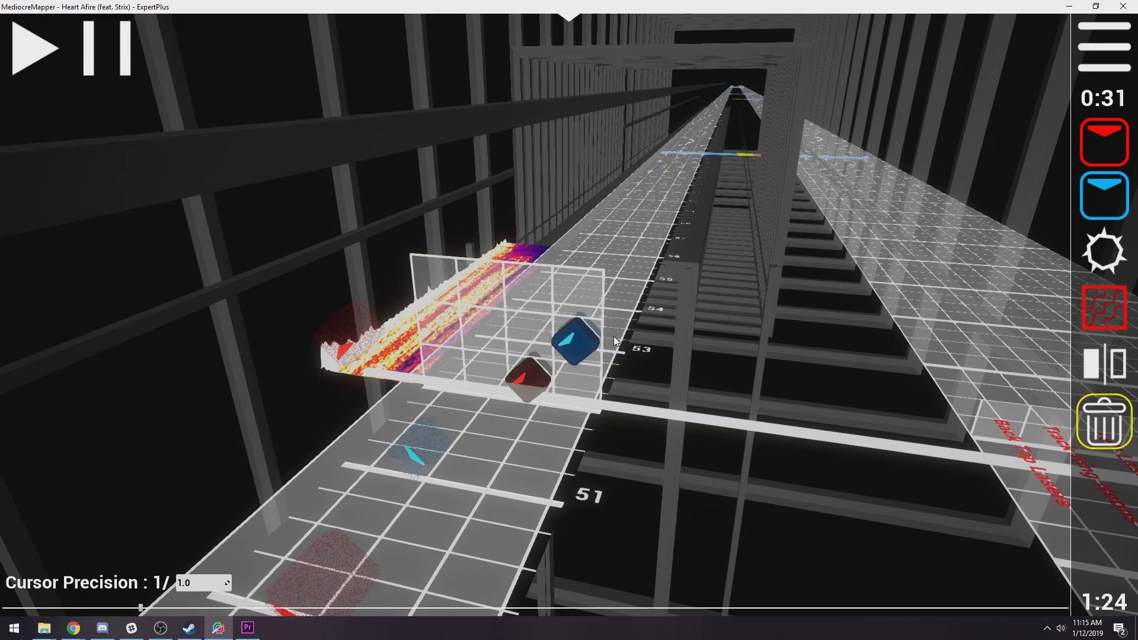
scroll(556, 291, "down", 3)
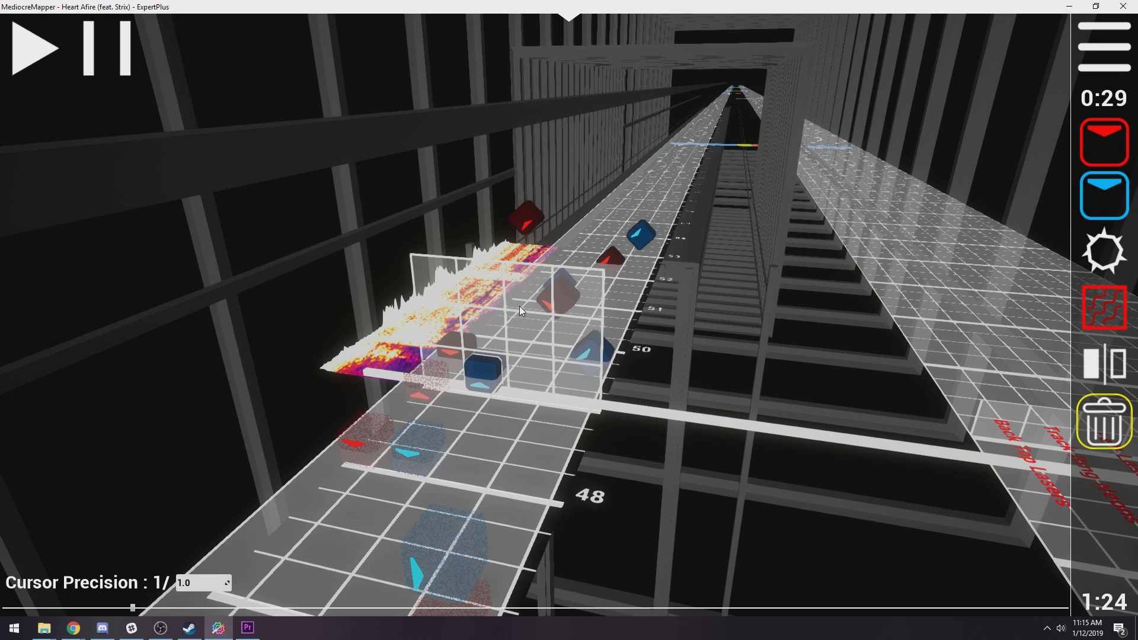
key("space")
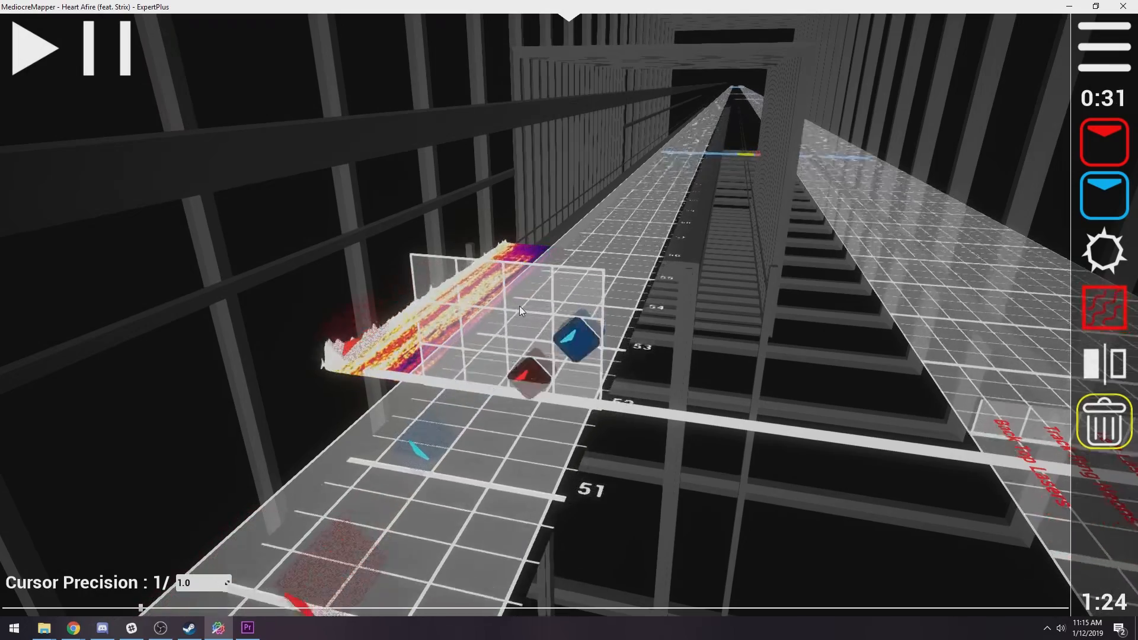
key("space")
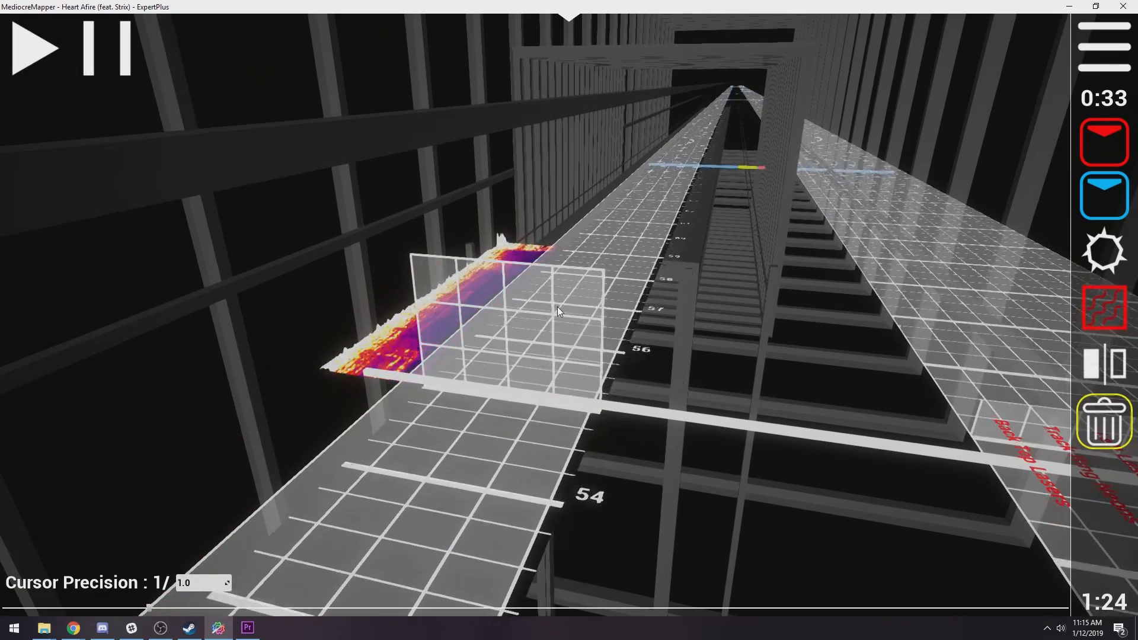
Delete both diagonal notes at beat 52 and replay the passage leading up to that beat
scroll(558, 307, "down", 4)
scroll(558, 307, "up", 1)
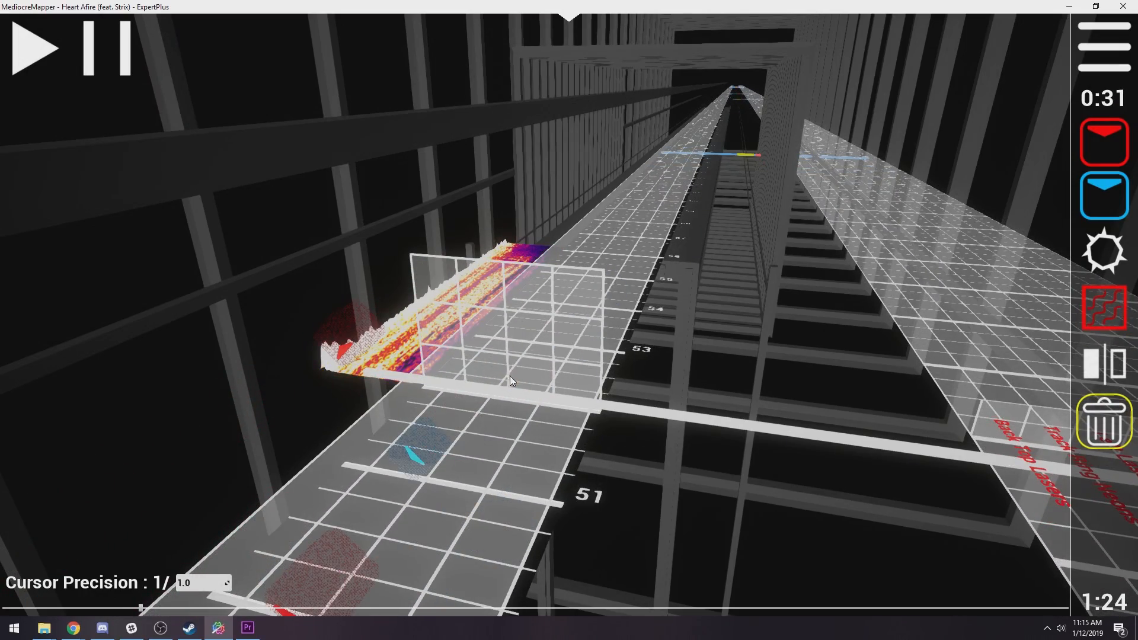
scroll(513, 385, "up", 4)
scroll(516, 414, "down", 1)
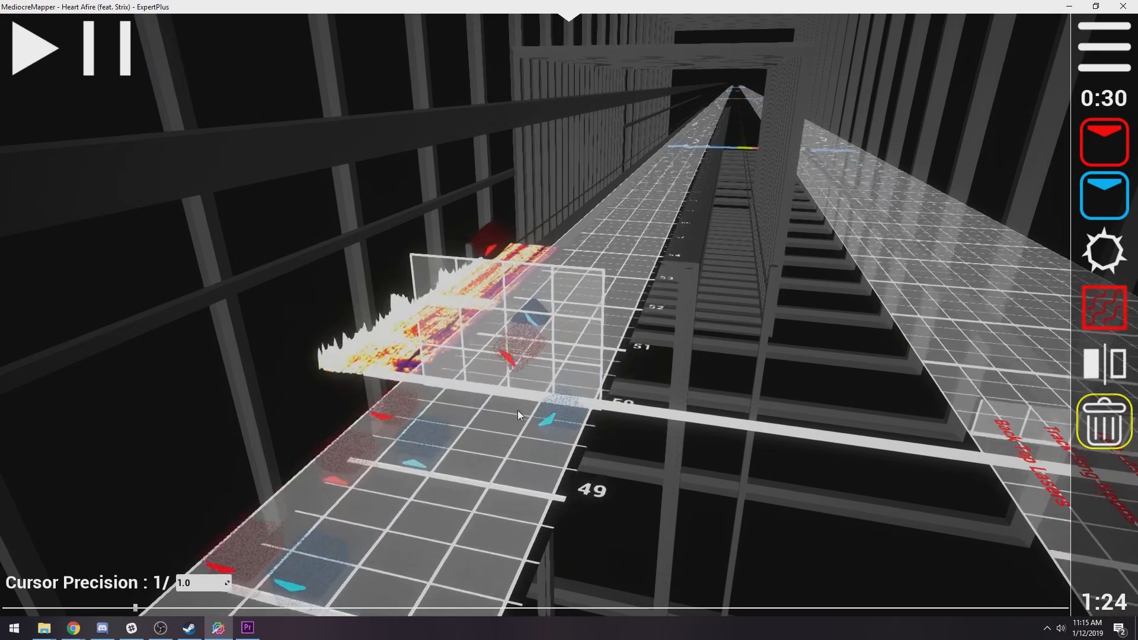
key("space")
Place diagonal bottom-row notes at beat 52: red in the inner left lane and blue in the outer right lane
key("1")
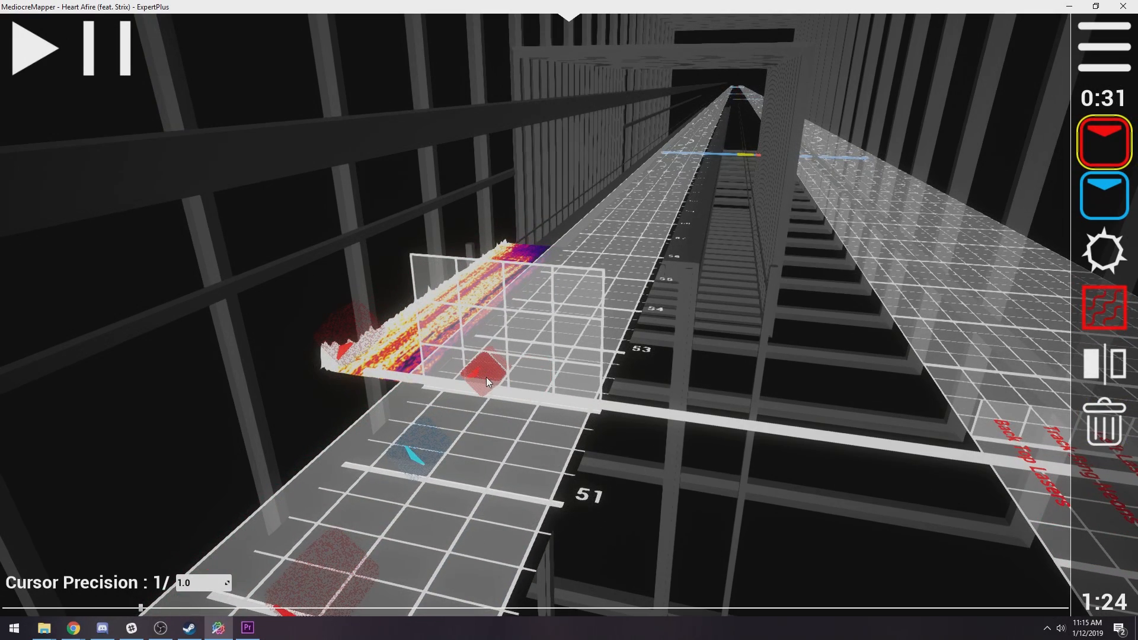
left_click(487, 377)
left_click(576, 384)
middle_click(576, 384)
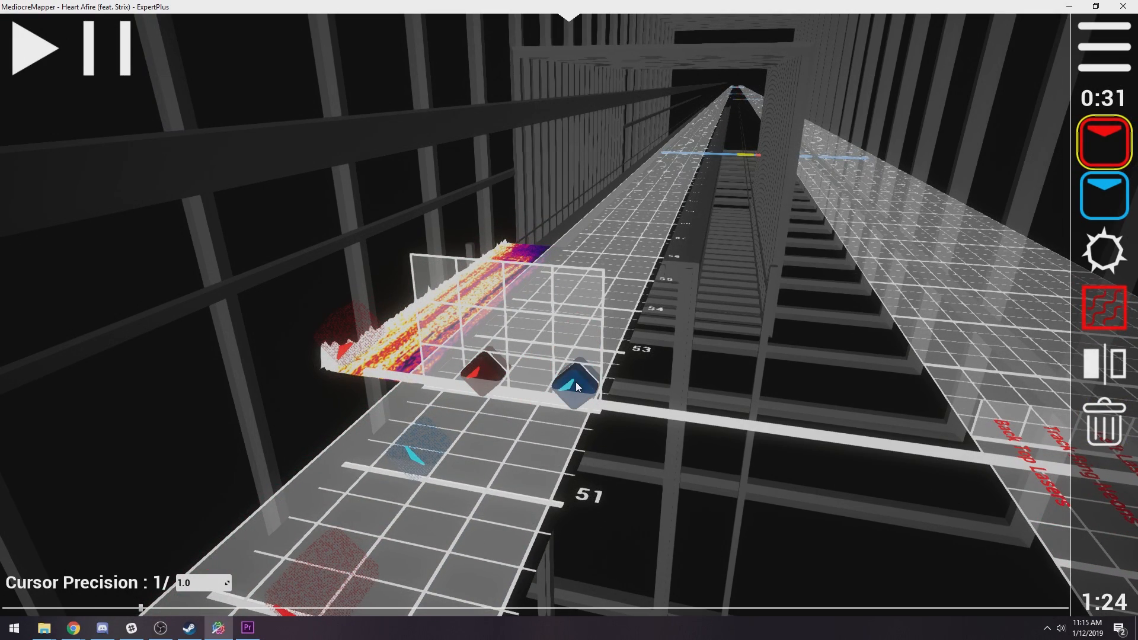
Set the cursor precision to 1/2 and place a diagonal blue note in the outer right lane's bottom row at beat 52.5
scroll(576, 384, "up", 1)
scroll(538, 380, "up", 1, "ctrl")
scroll(533, 378, "down", 1)
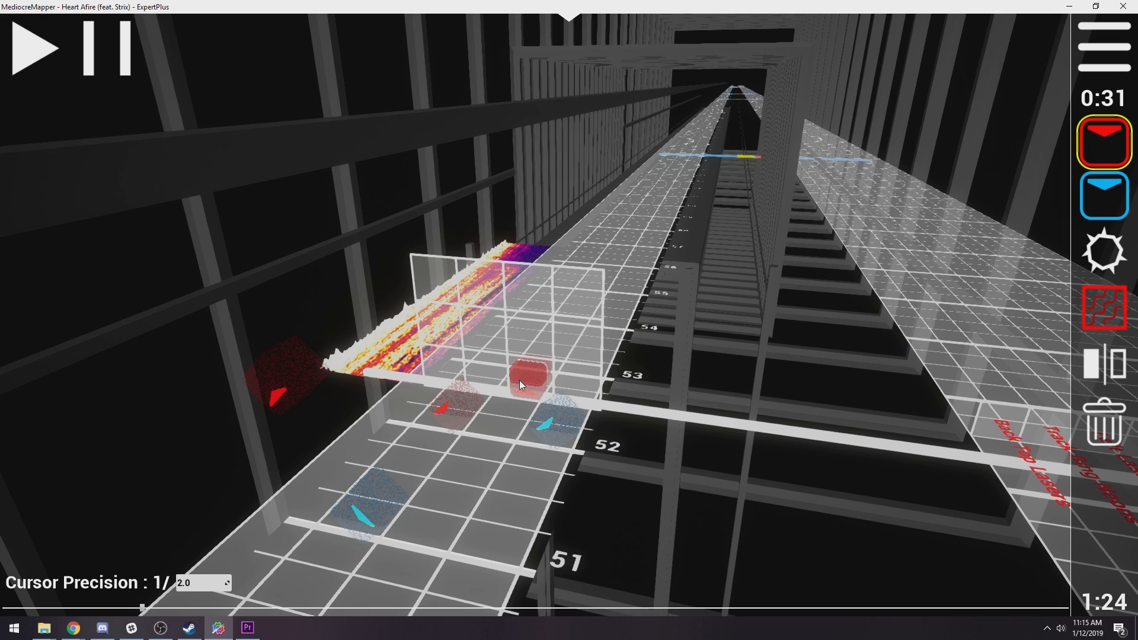
scroll(524, 379, "down", 2)
key("5")
scroll(587, 371, "up", 1)
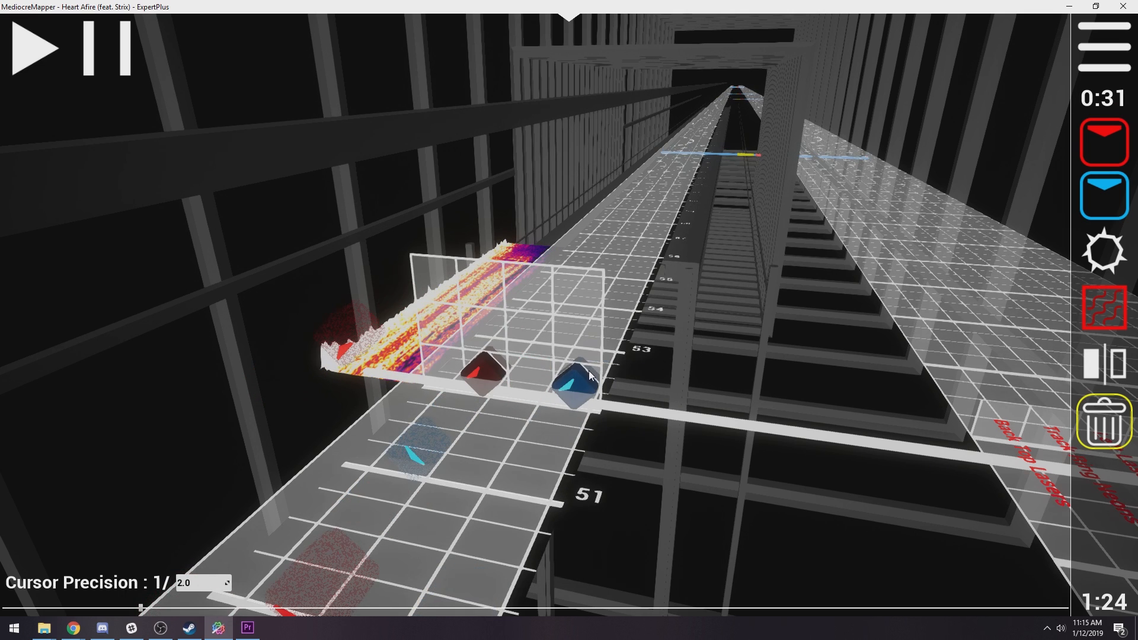
key("2")
scroll(602, 371, "up", 1)
scroll(595, 377, "up", 1)
Place a sideways red note in the outer left middle row and a downward blue inner right at beat 53, plus an upward blue inner left at 53.5
key("1")
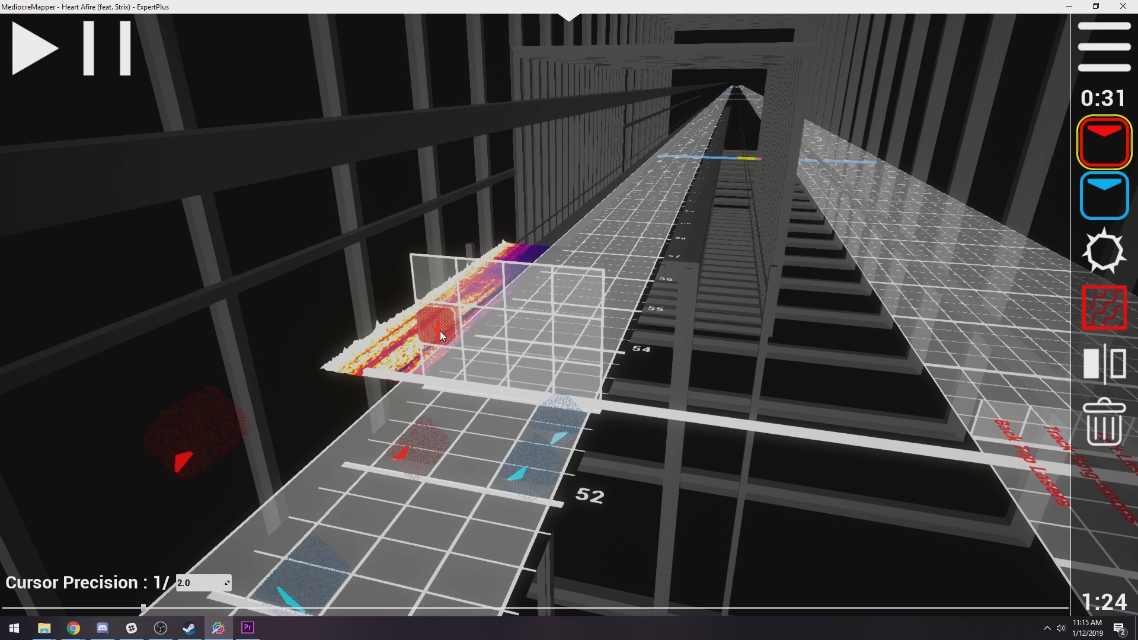
left_click(453, 331)
key("2")
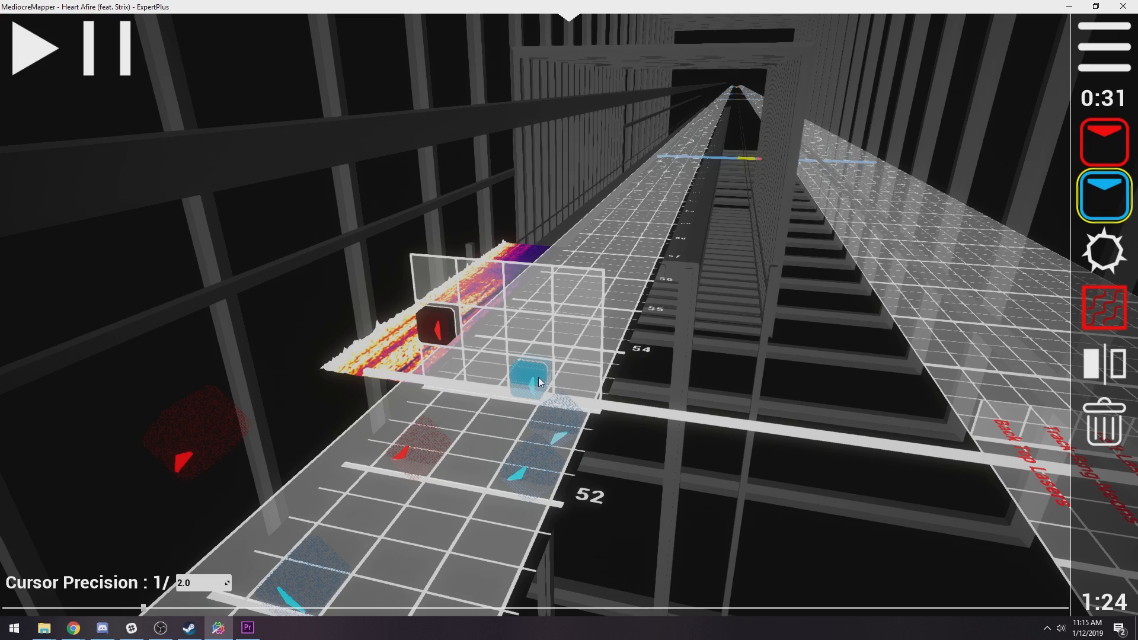
left_click(530, 378)
scroll(530, 378, "up", 1)
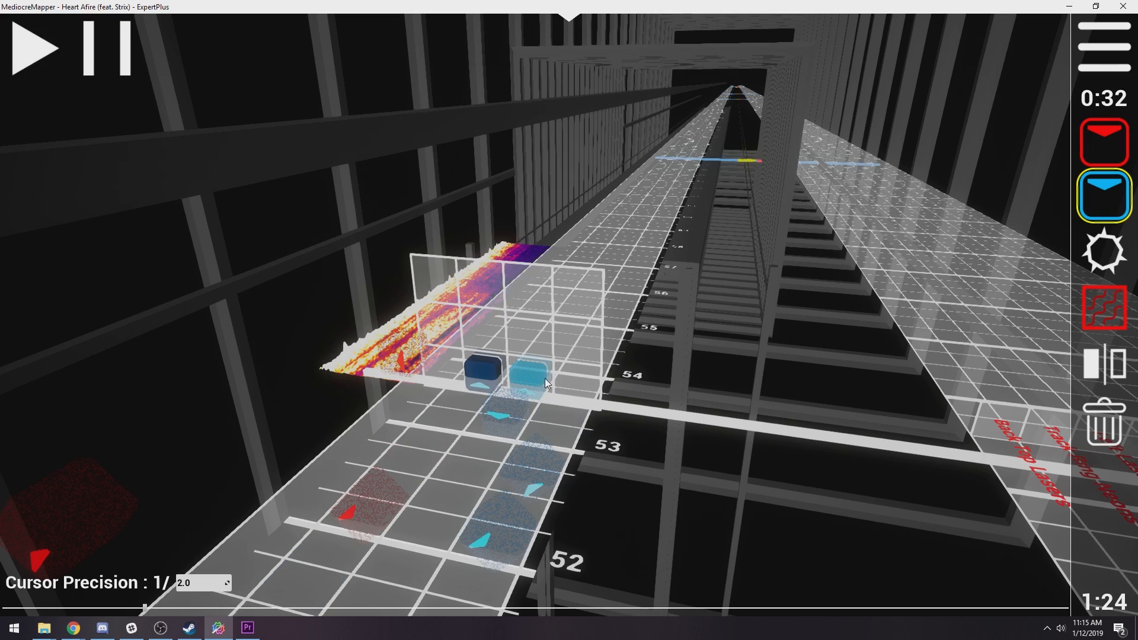
Rewind and play back the new pattern from beat 51 to beat 53.5
key("5")
scroll(552, 393, "down", 5)
key("space")
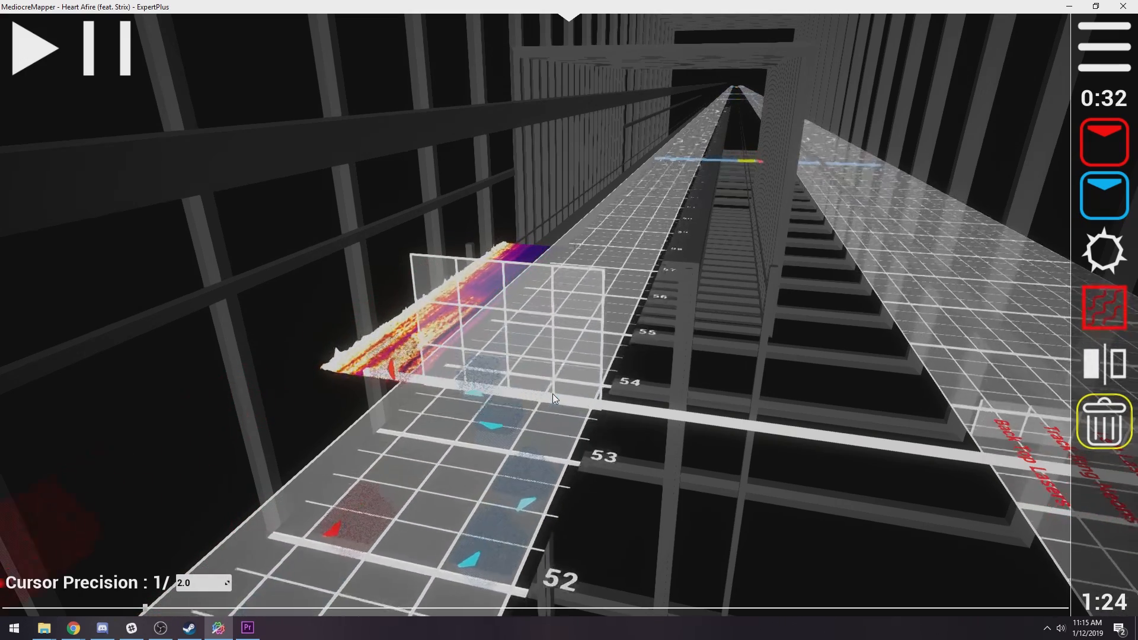
key("space")
Select the notes from beat 52 to 53.5, copy them and paste the copy starting at beat 54
scroll(557, 392, "down", 3)
scroll(572, 393, "down", 1)
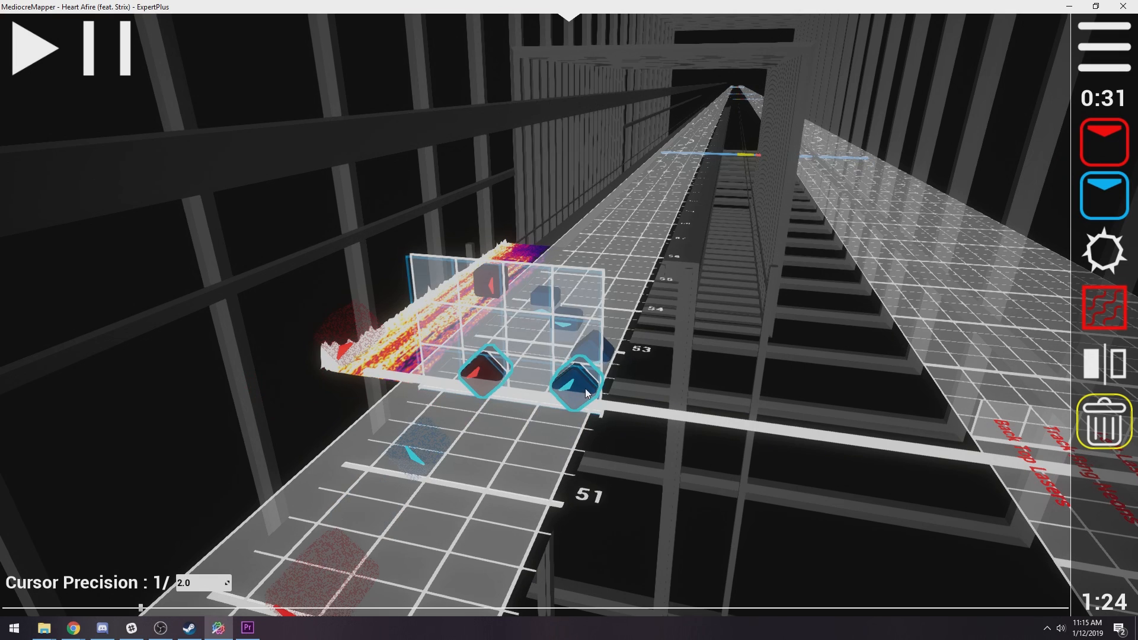
scroll(585, 394, "up", 3, "shift")
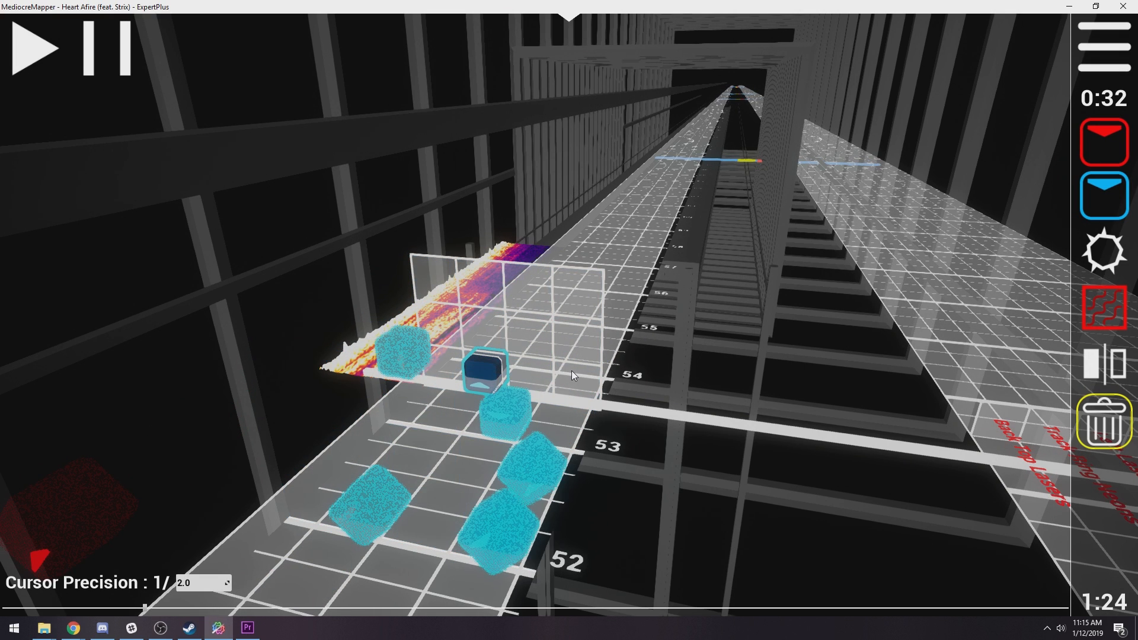
key("ctrl+c")
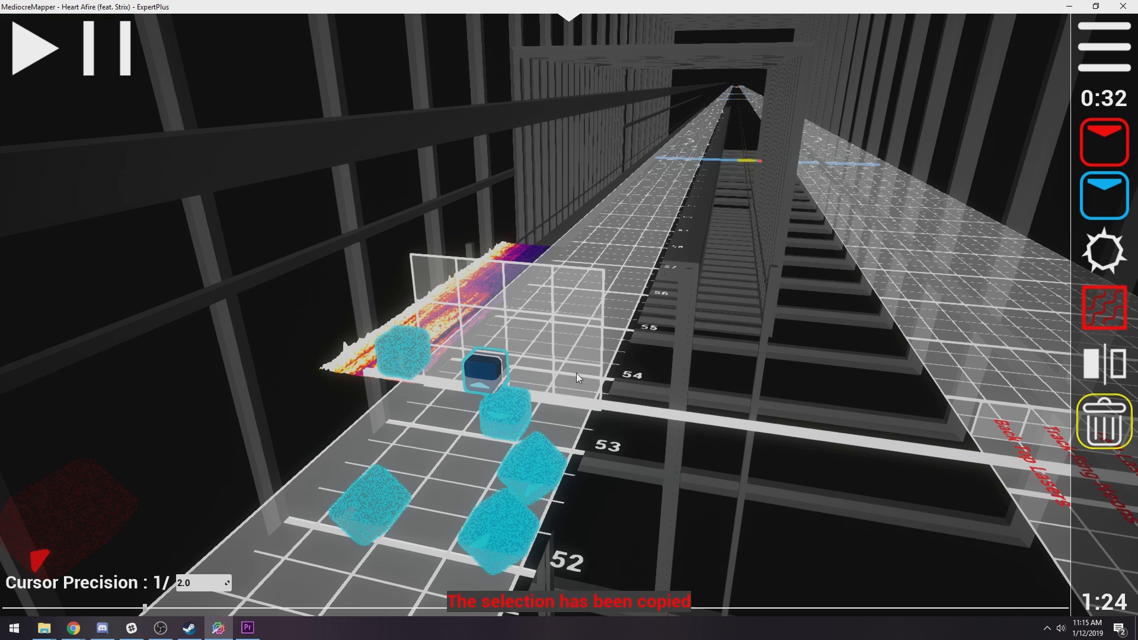
key("ctrl+v")
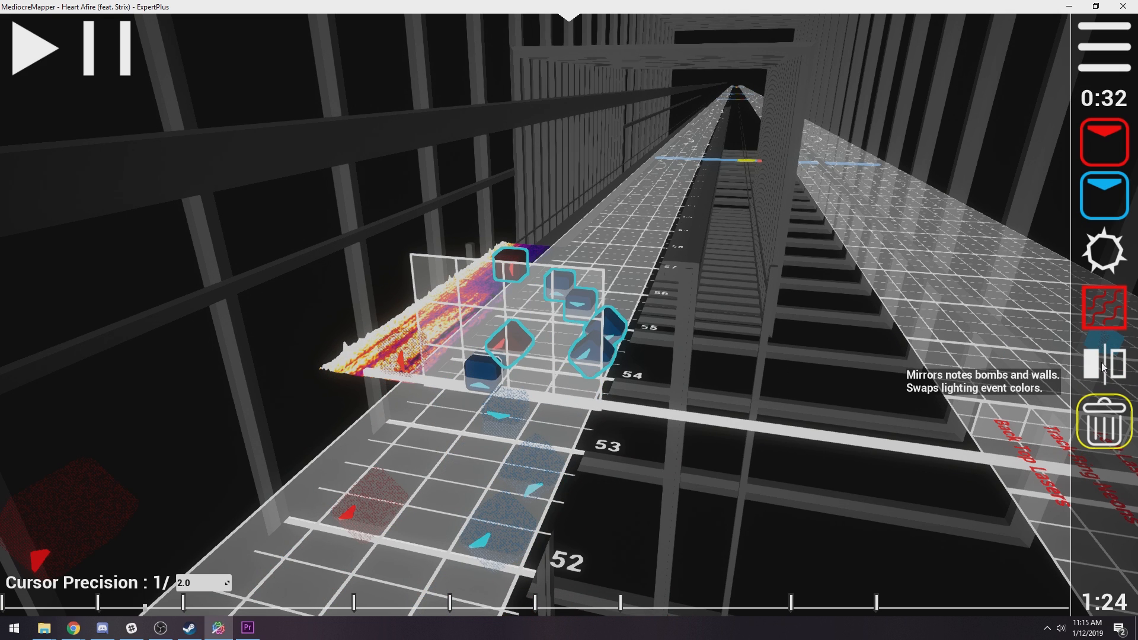
Mirror the pasted notes and clear the selection
left_click(1101, 362)
scroll(656, 434, "down", 4)
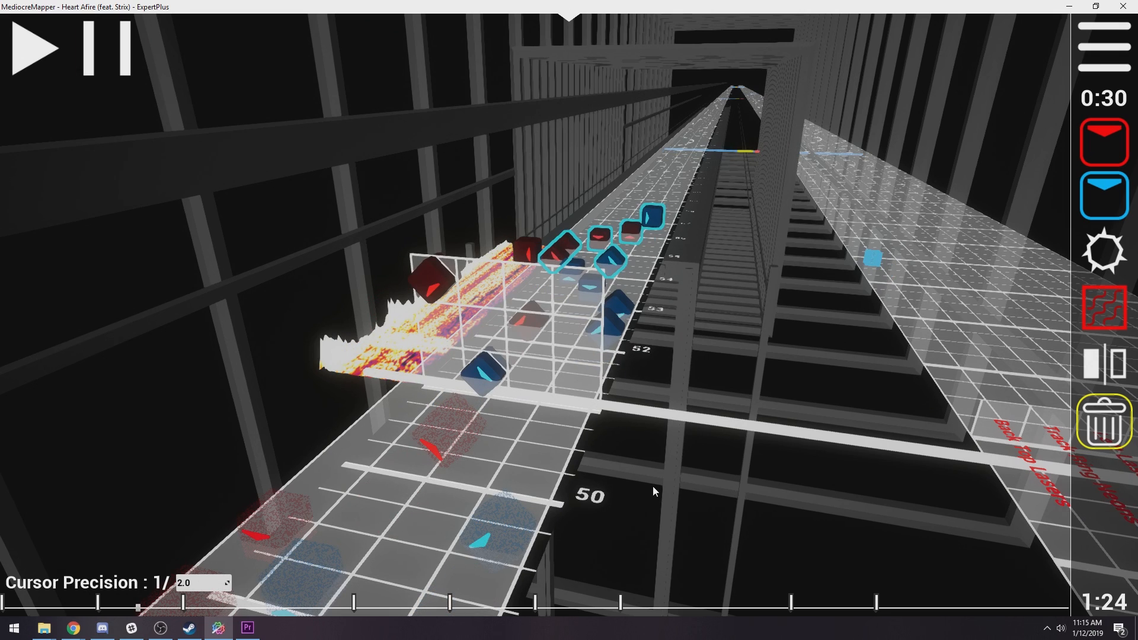
left_click(652, 487)
scroll(609, 380, "up", 6)
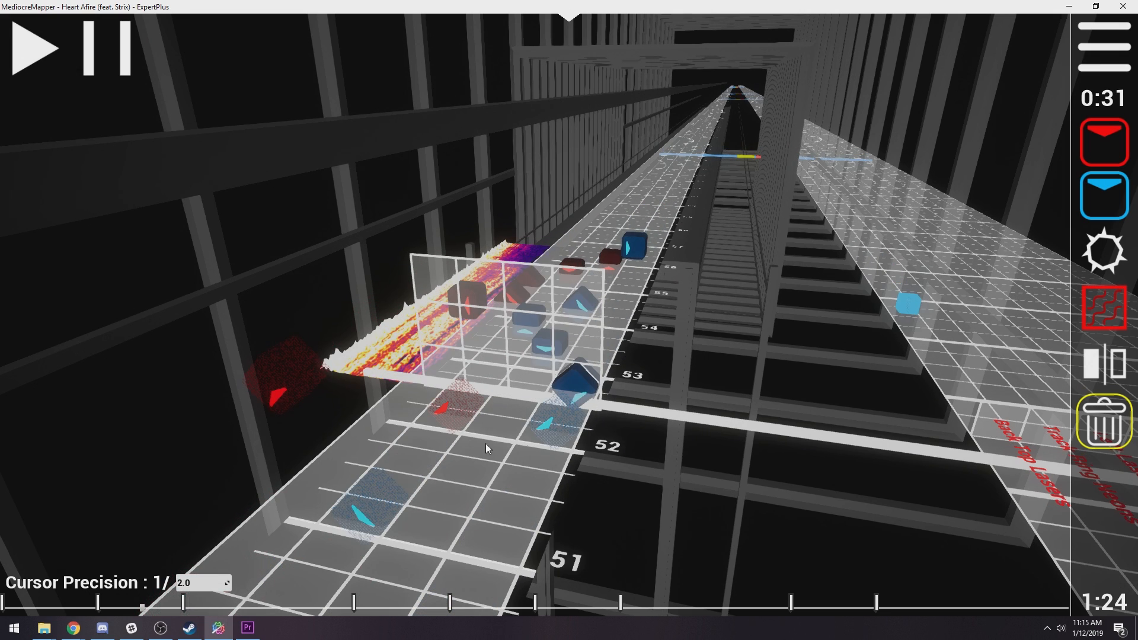
scroll(547, 409, "down", 1)
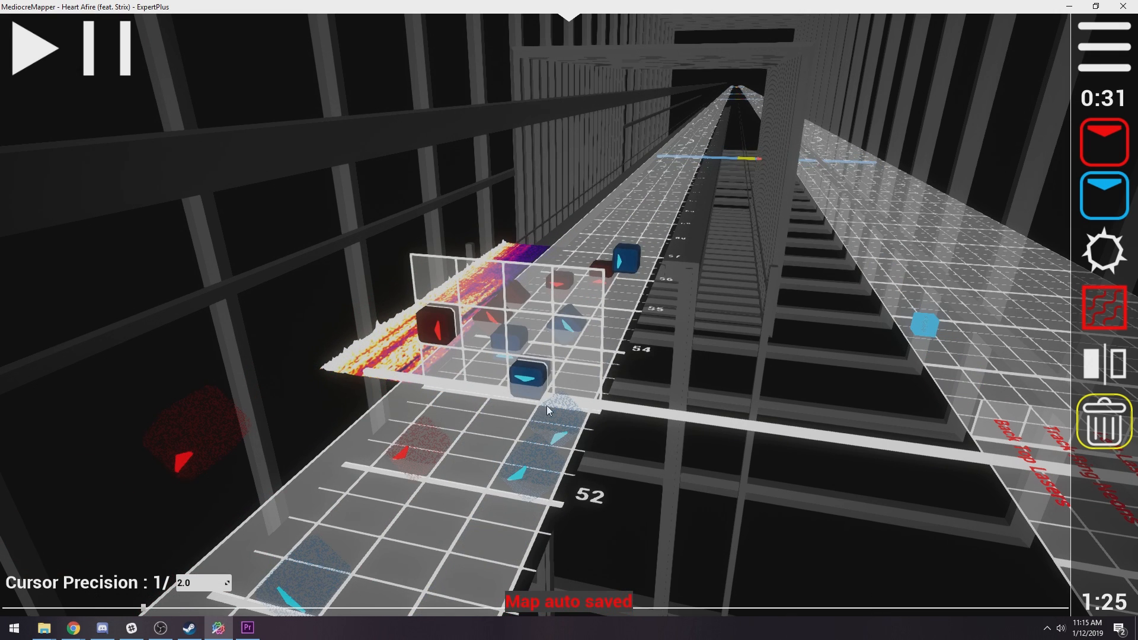
Rewind to beat 51 and replay the copied pattern through beat 54
scroll(612, 302, "up", 1)
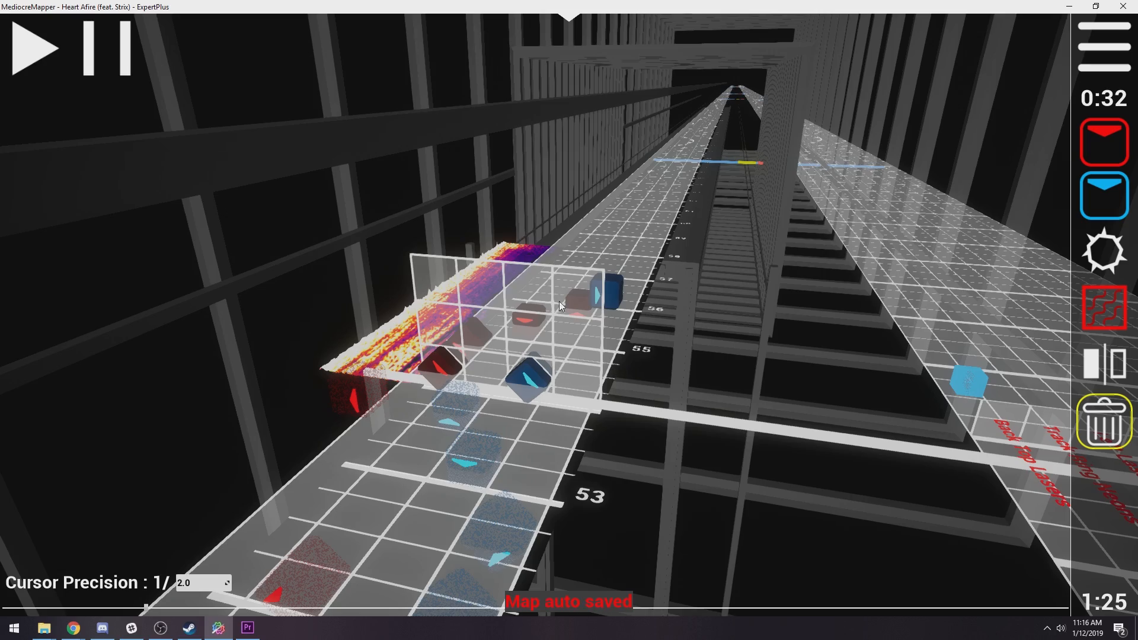
scroll(569, 427, "down", 6)
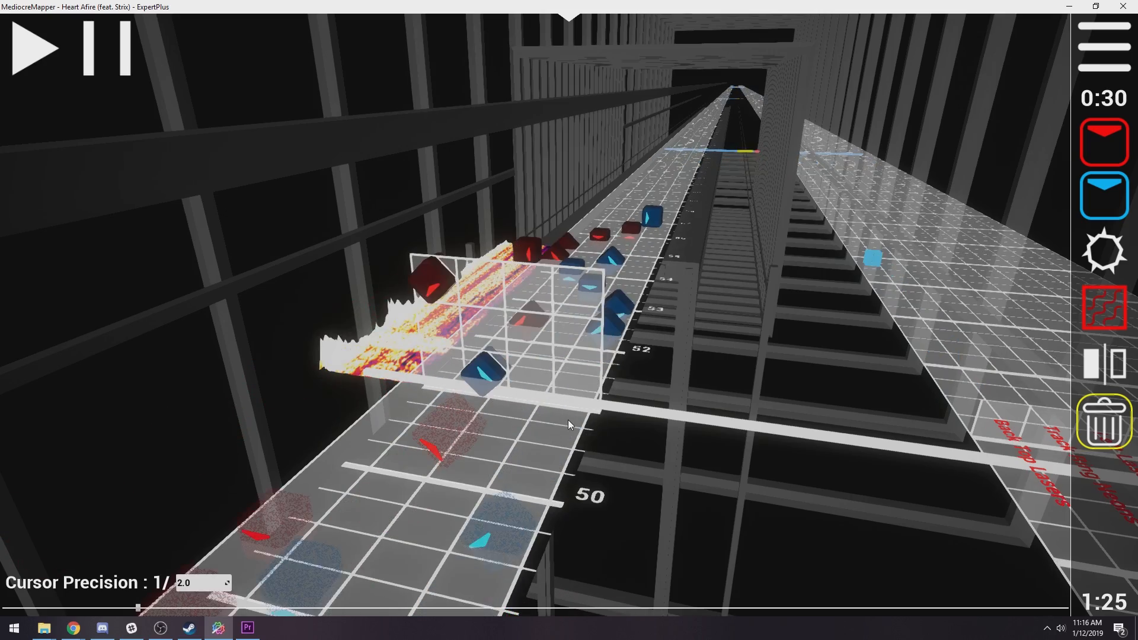
scroll(563, 419, "up", 4)
scroll(561, 423, "up", 4)
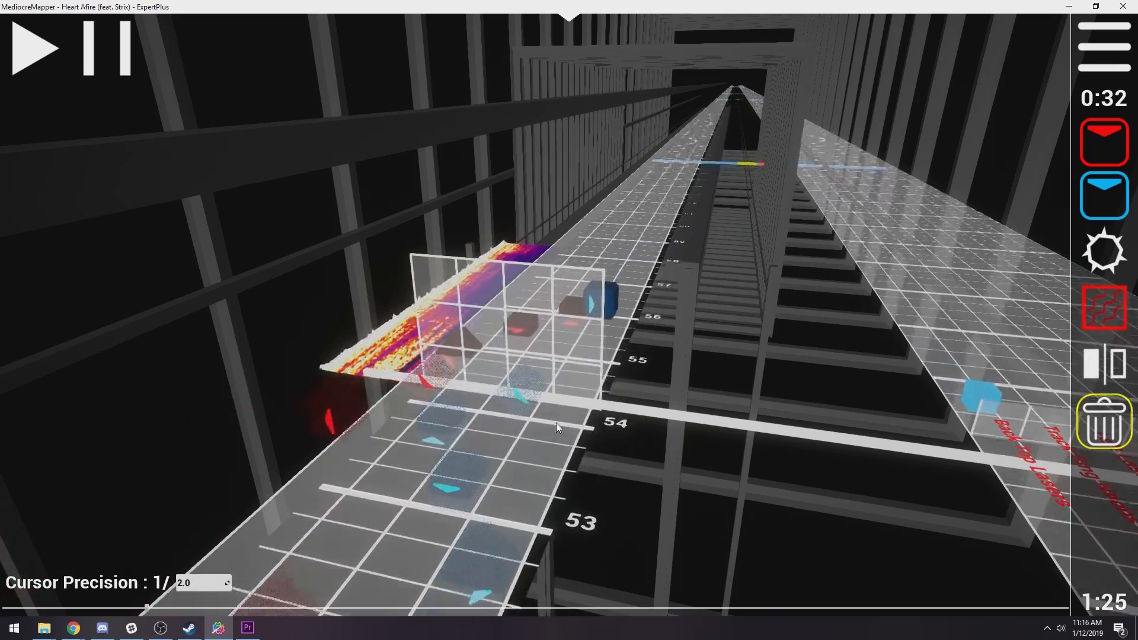
Replace the blue inner-right note at beat 54 with a diagonal blue note in the outer right column's bottom row
scroll(533, 395, "down", 2)
key("2")
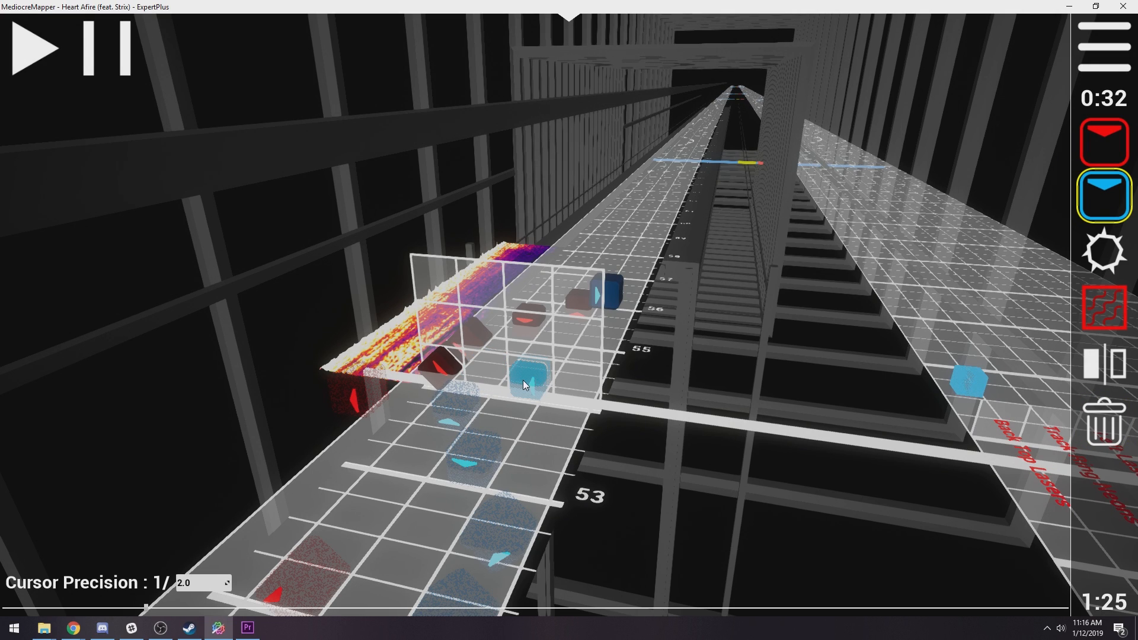
left_click(527, 381)
scroll(534, 391, "down", 1)
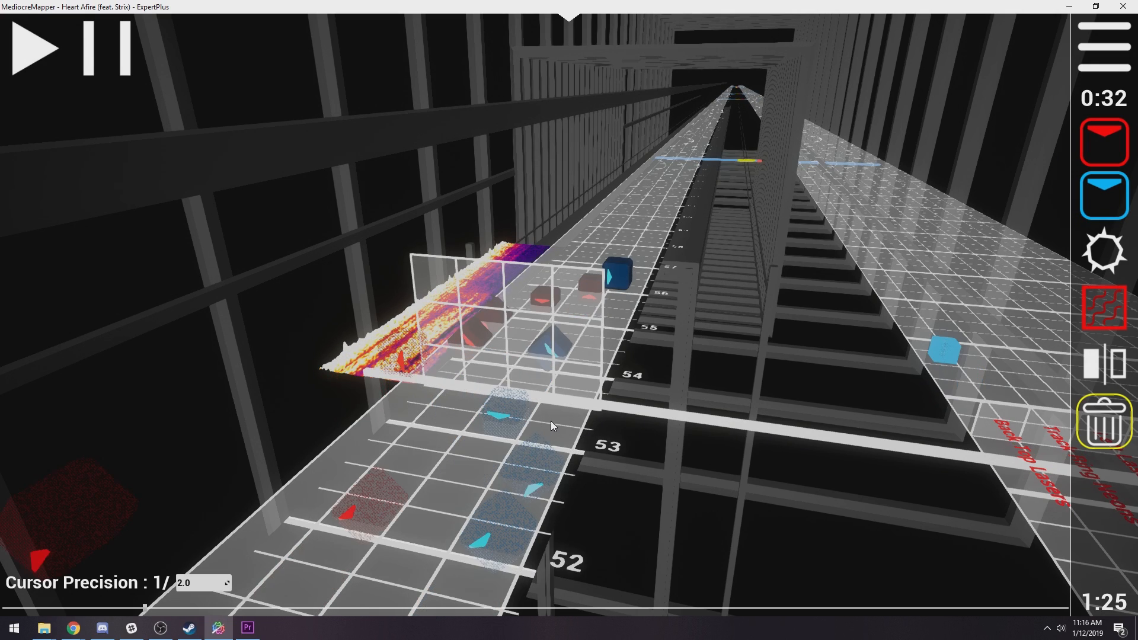
scroll(593, 397, "up", 1)
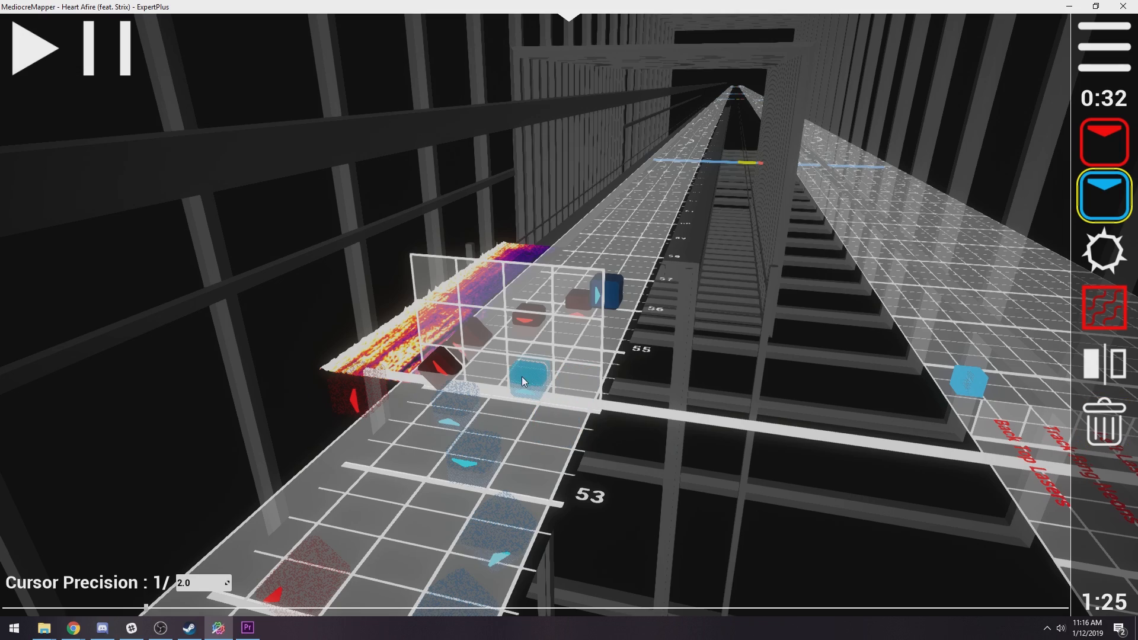
Try the red note at beat 52 in the outer left column's bottom row
scroll(632, 465, "down", 5)
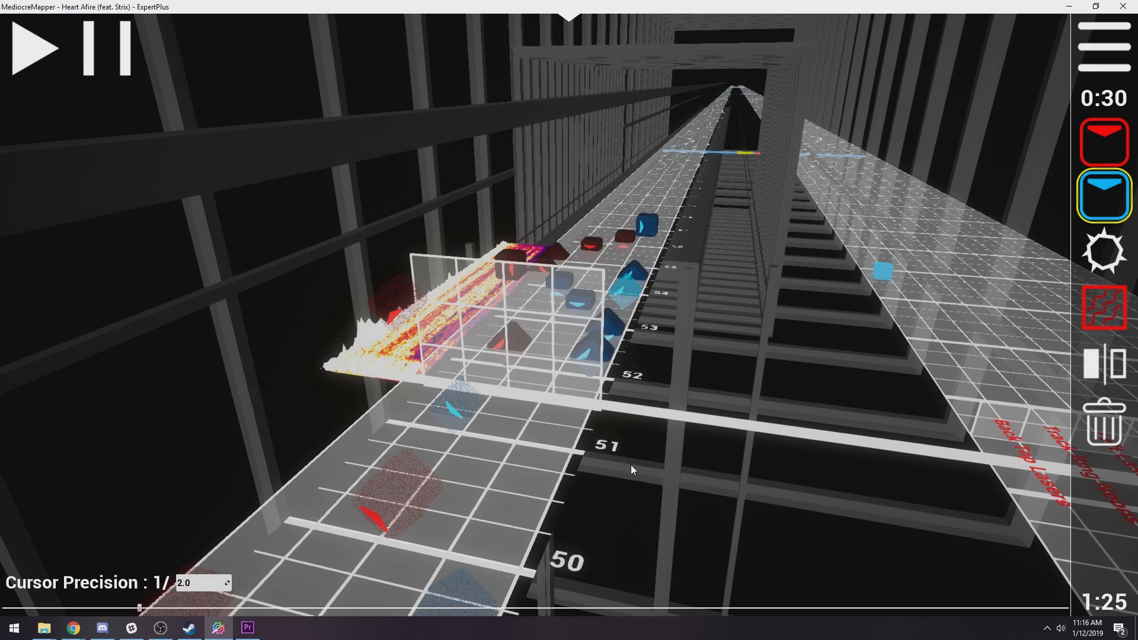
scroll(593, 444, "up", 1)
key("1")
left_click(450, 374)
Set the cursor precision to 1/1 and replay the pattern leading up to beat 52
scroll(575, 448, "down", 1, "ctrl")
scroll(569, 446, "down", 2)
key("5")
key("space")
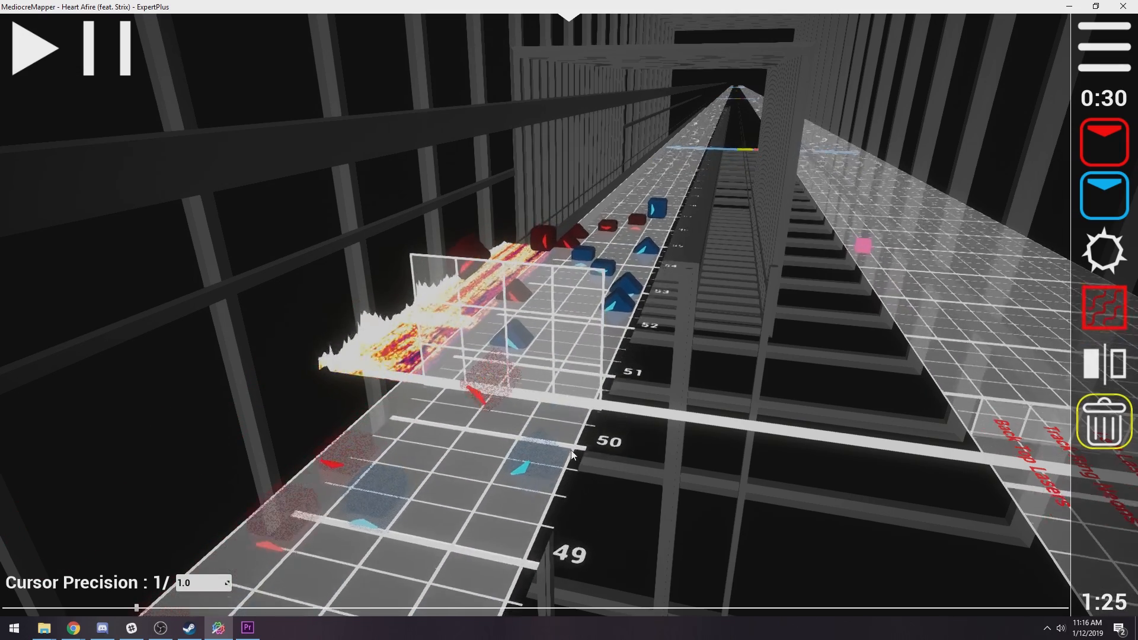
key("space")
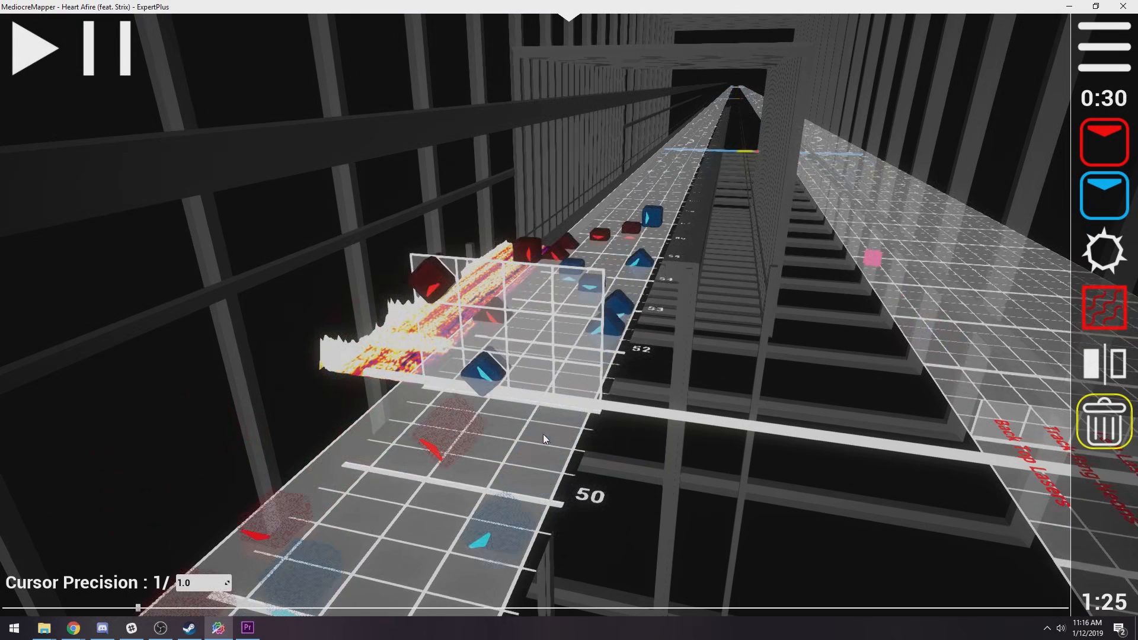
Replace the beat 52 notes with a downward red inner left and a downward blue outer right in the bottom row
scroll(522, 409, "up", 1)
key("1")
left_click(484, 371)
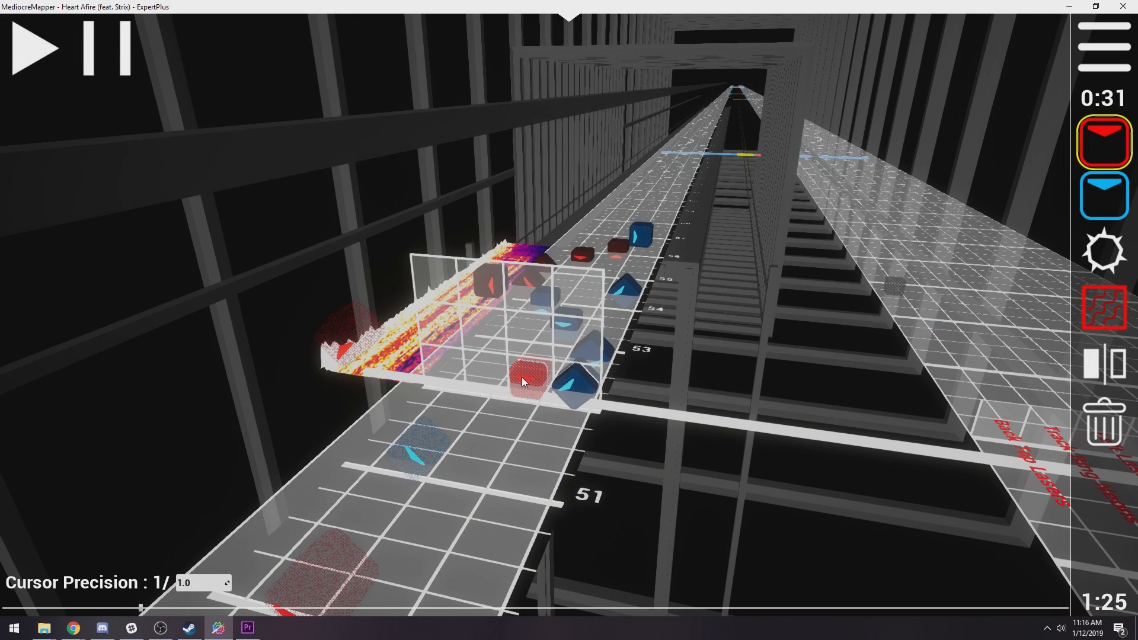
key("2")
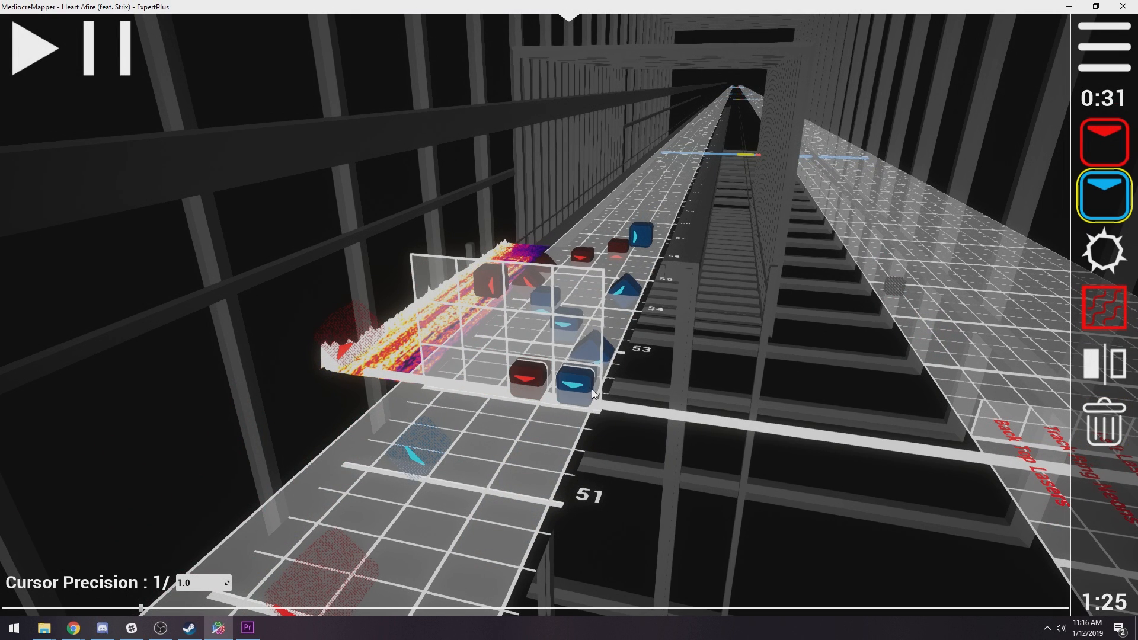
key("5")
left_click(534, 382)
key("1")
left_click(492, 374)
scroll(572, 385, "up", 1)
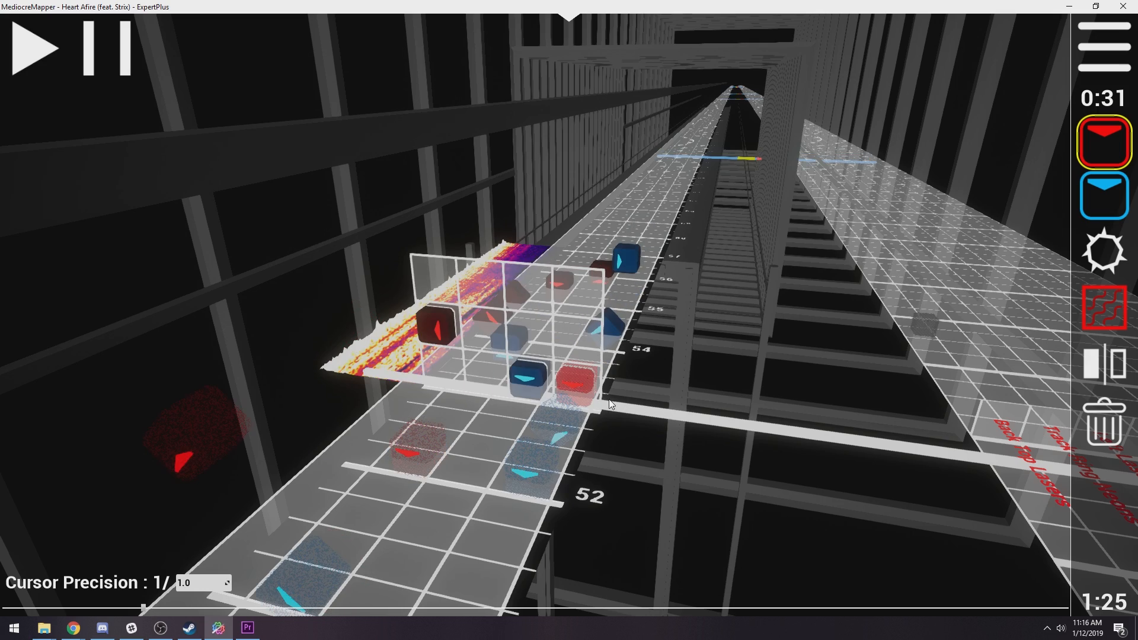
Change the blue outer-right note at beat 52.5 to point upward, using 1/2 precision, and return the cursor precision to 1/1
scroll(602, 387, "up", 1, "ctrl")
scroll(603, 388, "down", 1)
key("2")
scroll(624, 419, "down", 1, "ctrl")
scroll(625, 423, "down", 1)
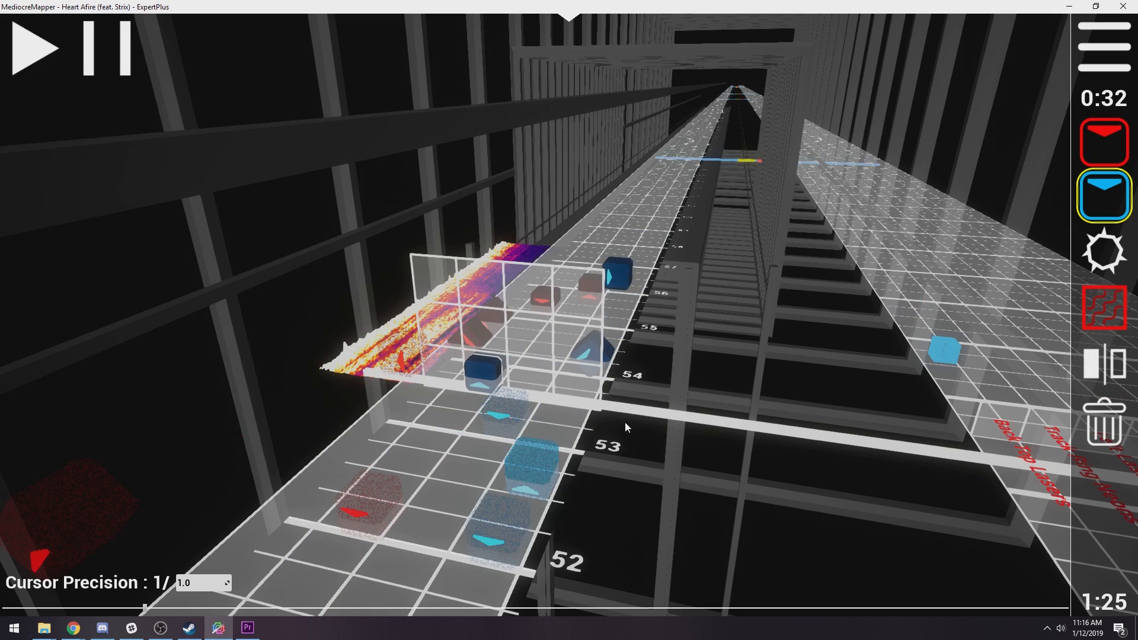
Rewind to before beat 51 and replay the revised notes
scroll(625, 422, "down", 3)
key("5")
key("space")
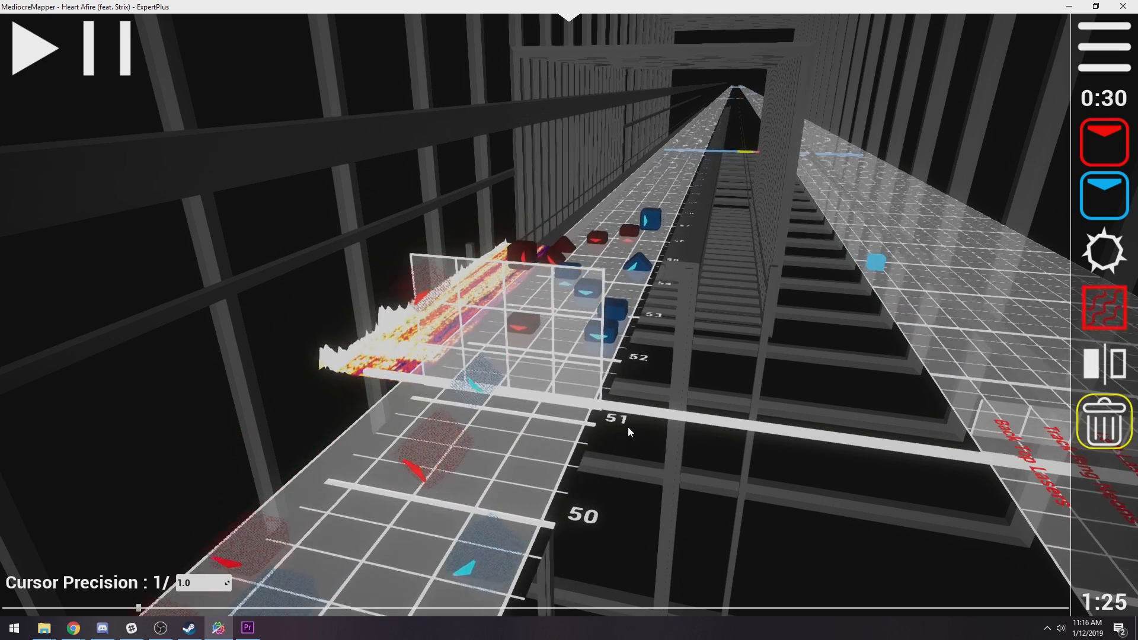
scroll(628, 428, "down", 3)
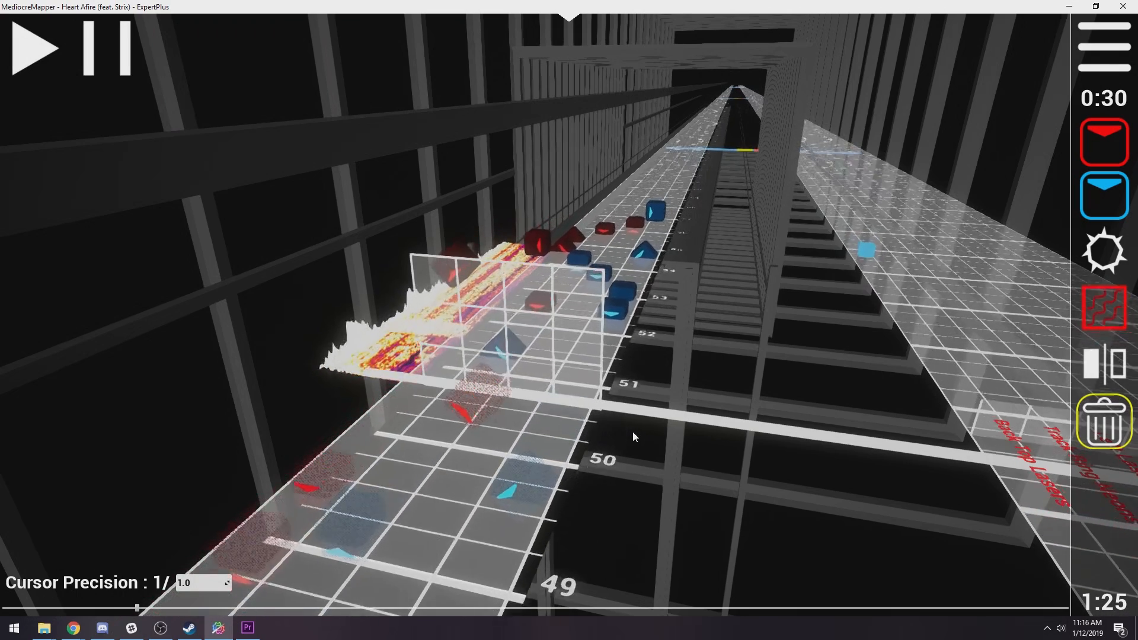
Replace the old notes at beat 52 with a diagonal red note (third column, bottom row) and a diagonal blue note (rightmost column, middle row)
key("space")
left_click(573, 389)
left_click(479, 366)
key("1")
left_click_drag(522, 369, 547, 389)
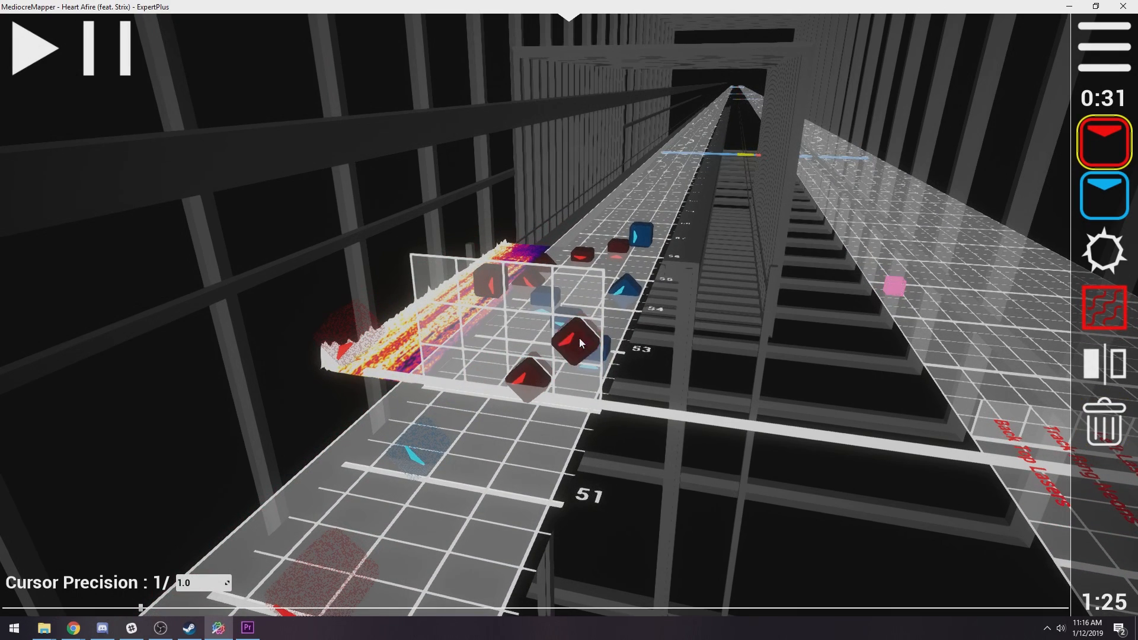
right_click_drag(578, 338, 604, 365)
key("5")
left_click(604, 366)
Place a diagonal blue note in the rightmost column's middle row at beat 52.5, and set the cursor precision to 1/2
scroll(622, 378, "up", 1)
scroll(623, 376, "up", 2, "ctrl")
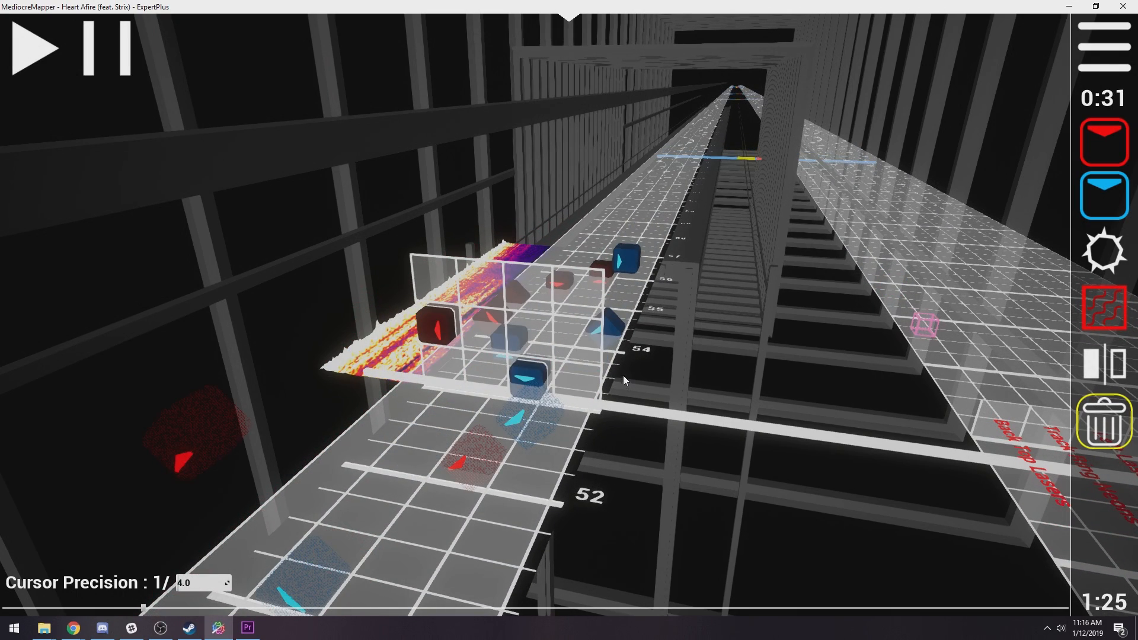
scroll(622, 373, "down", 1)
key("2")
scroll(613, 358, "down", 1)
scroll(580, 343, "down", 1, "ctrl")
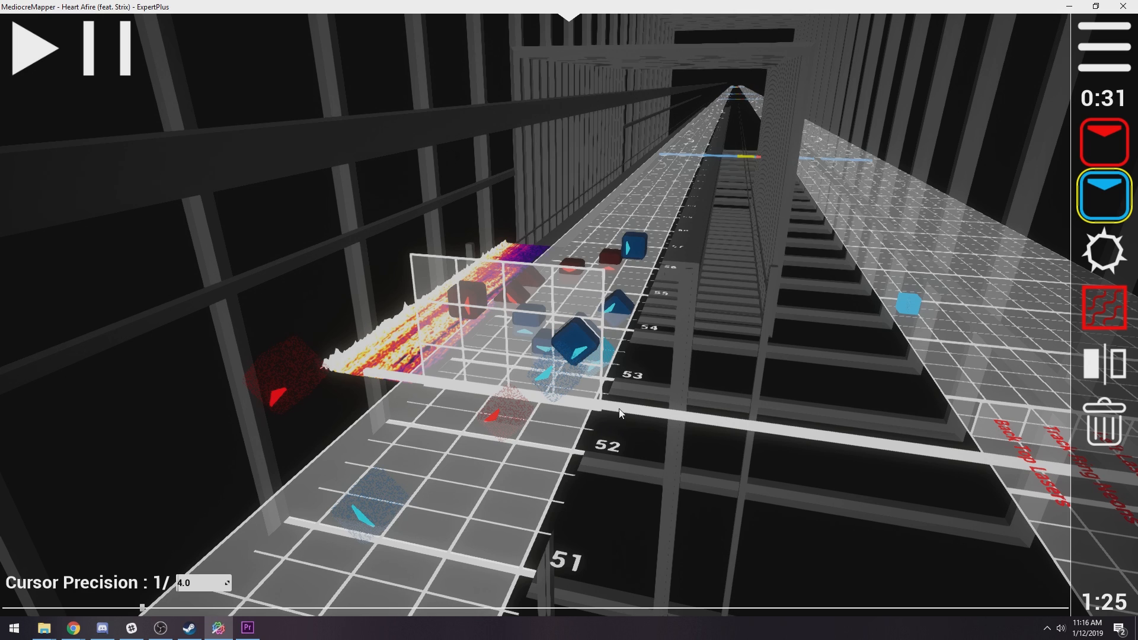
scroll(640, 452, "down", 1)
key("5")
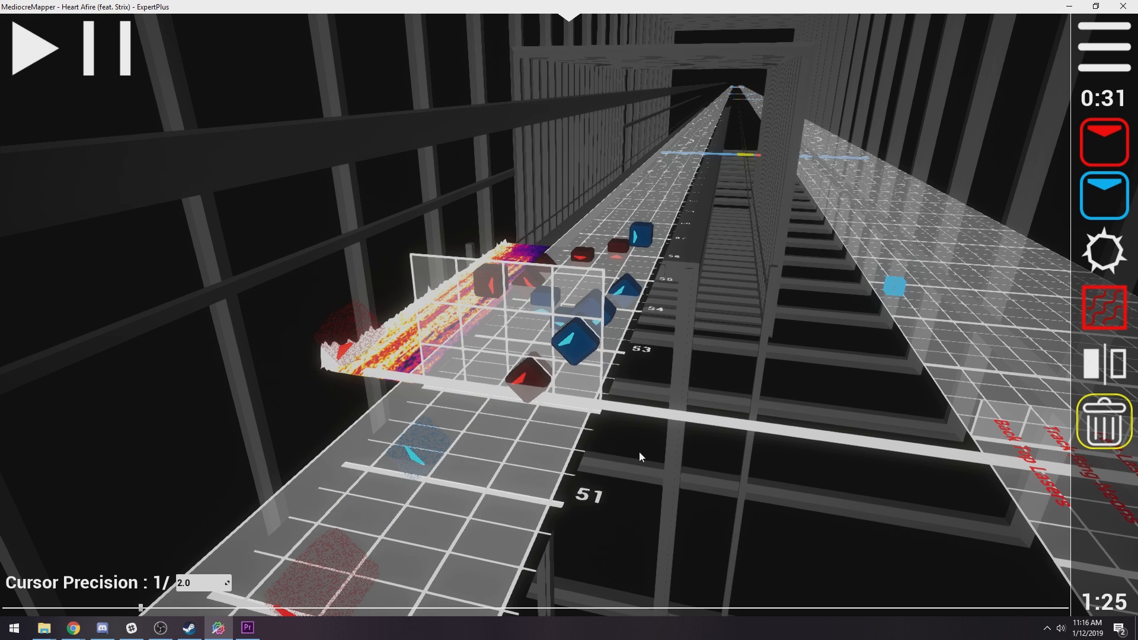
Review the flow of the red and blue notes between beats 50 and 53
scroll(640, 452, "down", 2)
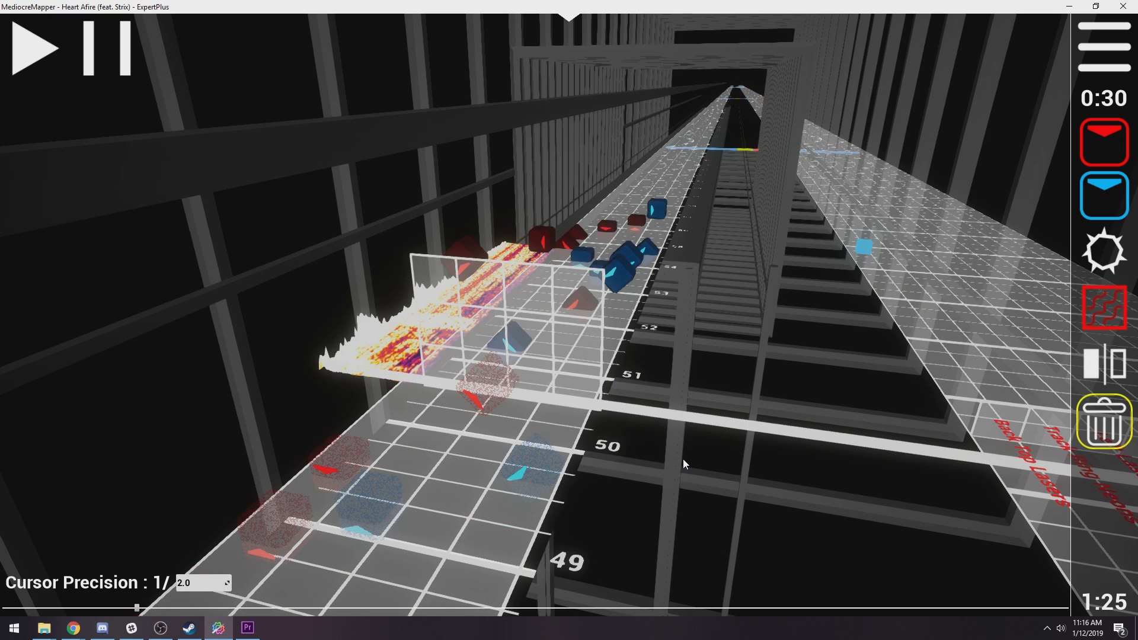
scroll(683, 465, "up", 5)
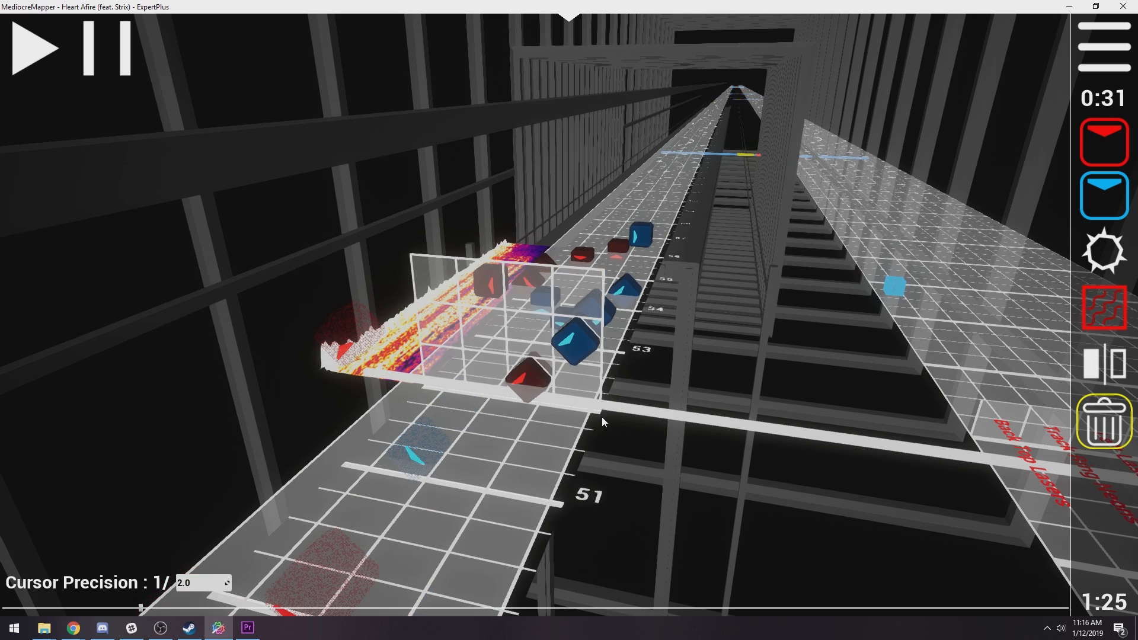
scroll(560, 390, "up", 1)
scroll(543, 427, "down", 3)
scroll(645, 436, "down", 1)
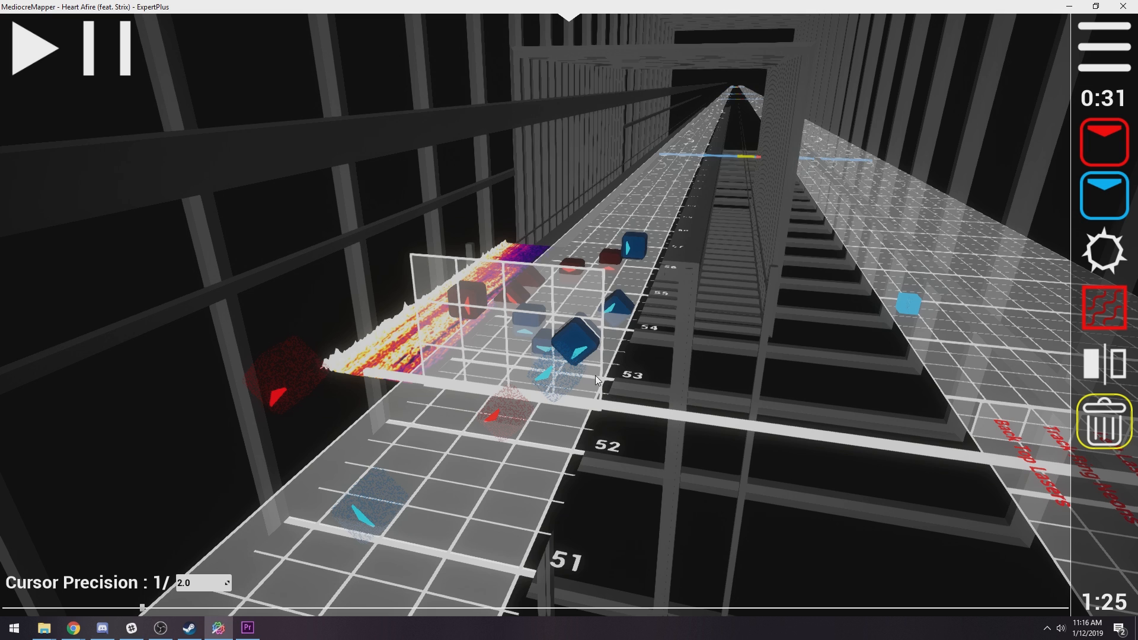
scroll(548, 375, "down", 1)
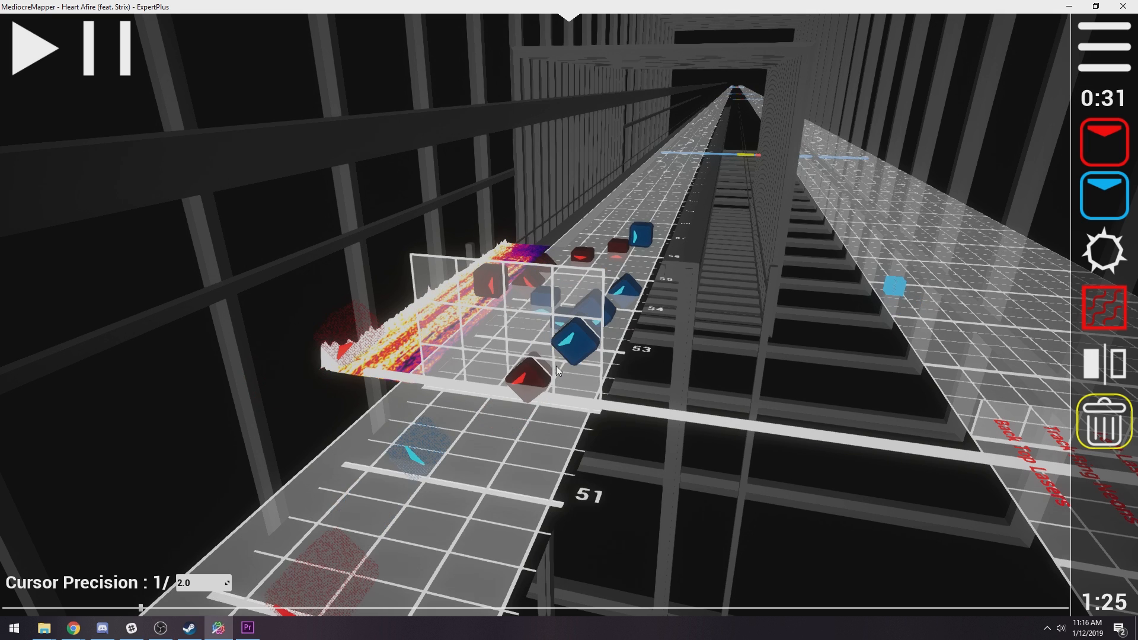
scroll(597, 363, "down", 1)
scroll(605, 345, "down", 2)
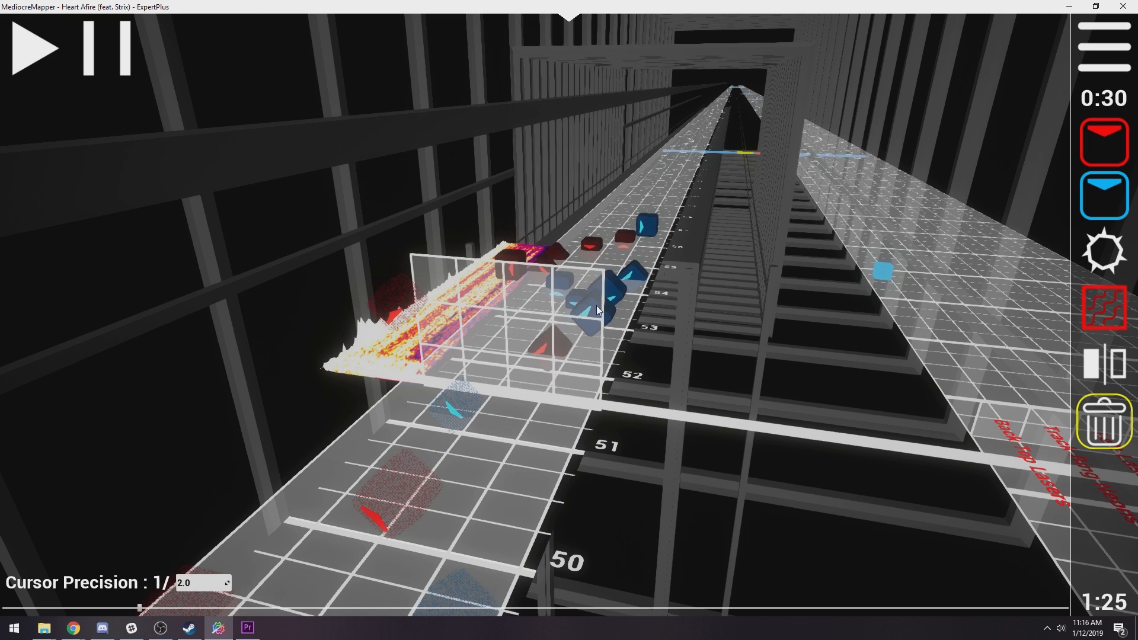
scroll(614, 327, "up", 2)
scroll(596, 327, "down", 2)
scroll(552, 296, "up", 1)
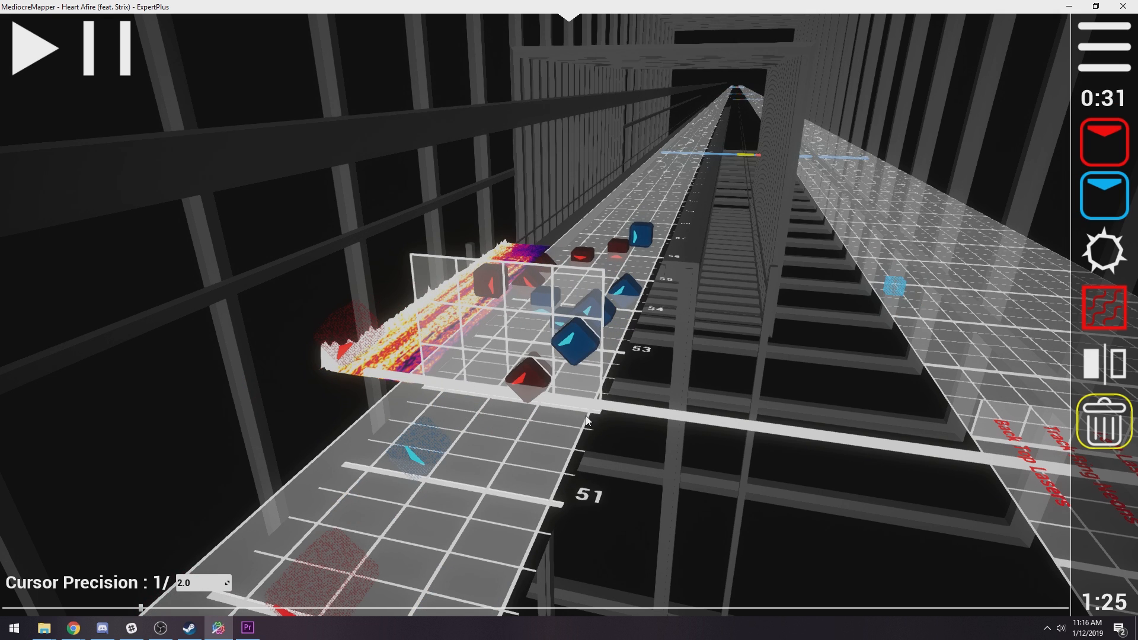
scroll(572, 394, "down", 1)
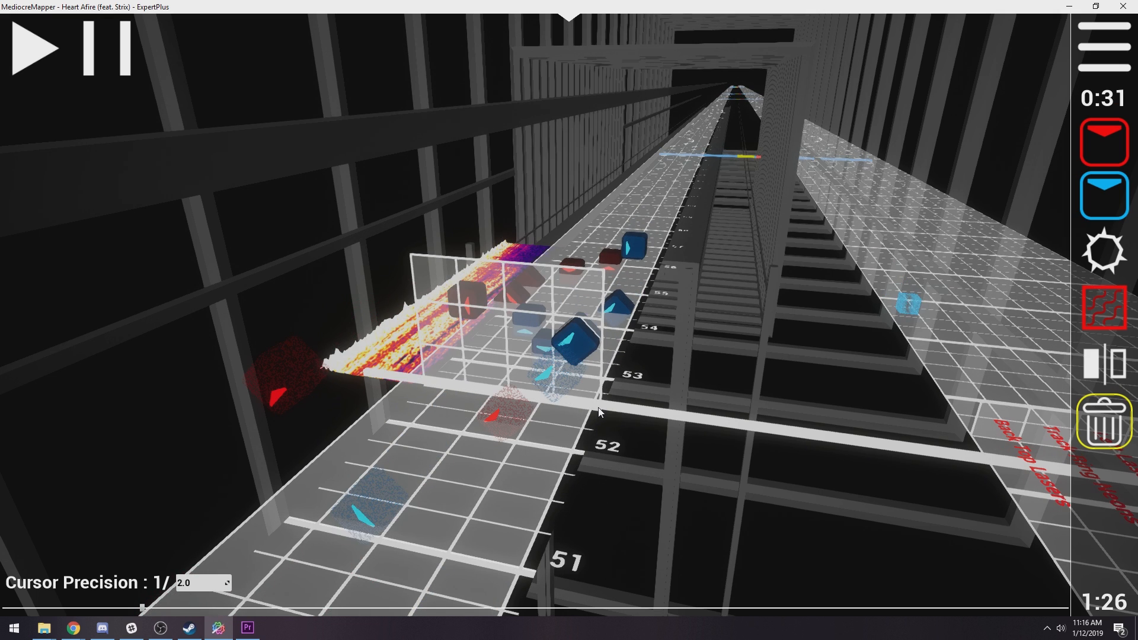
Replace the blue note at beat 52.5 with a diagonal blue note facing the opposite way to the one at beat 52
left_click(585, 334)
key("2")
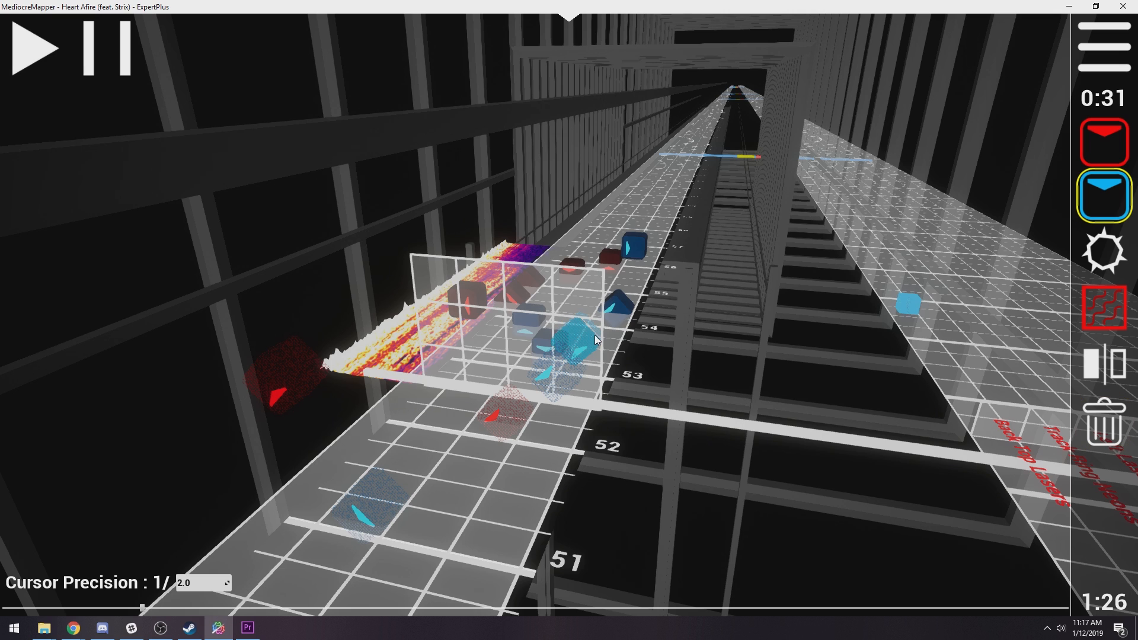
left_click(594, 333)
key("5")
Examine how the note pattern plays out between beats 51 and 53.5
scroll(569, 405, "down", 2)
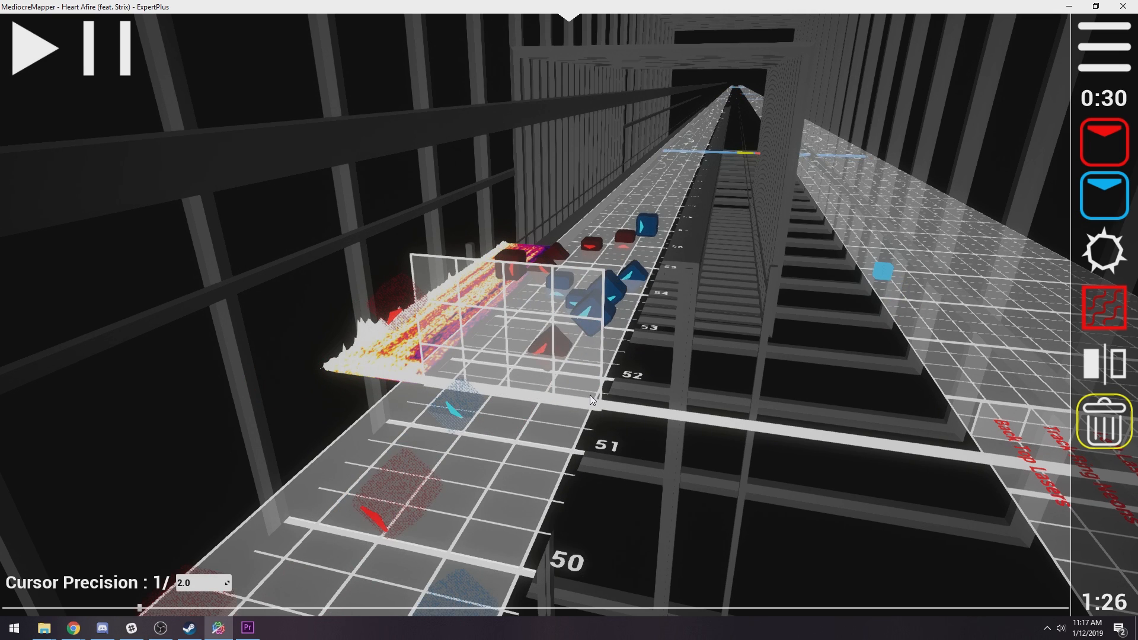
scroll(590, 393, "up", 1)
scroll(627, 355, "up", 2)
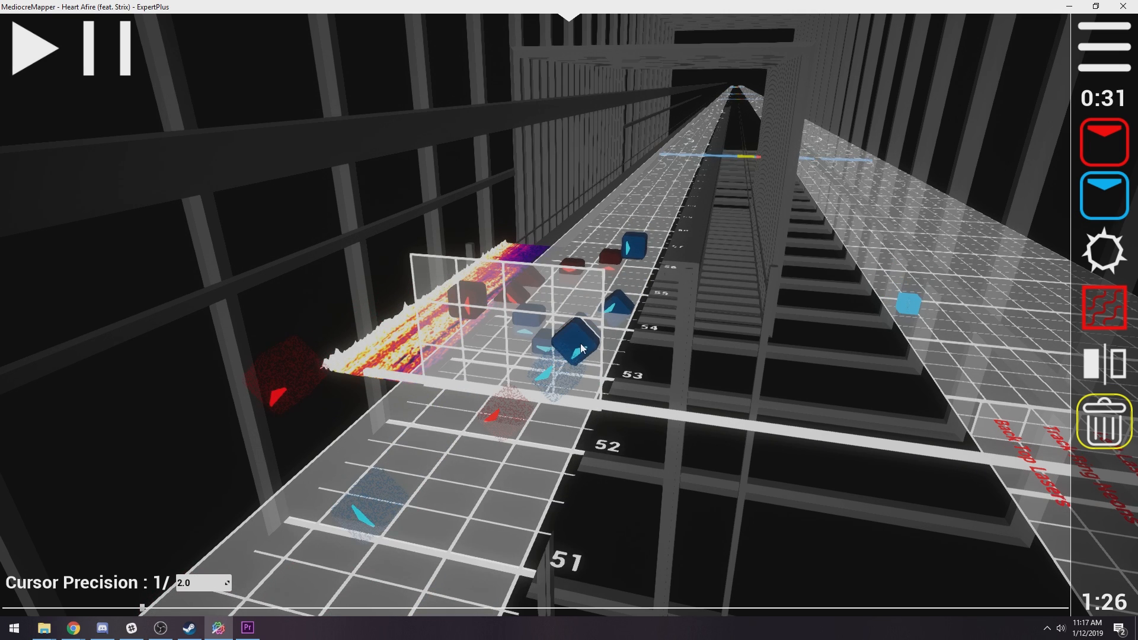
scroll(524, 377, "up", 1)
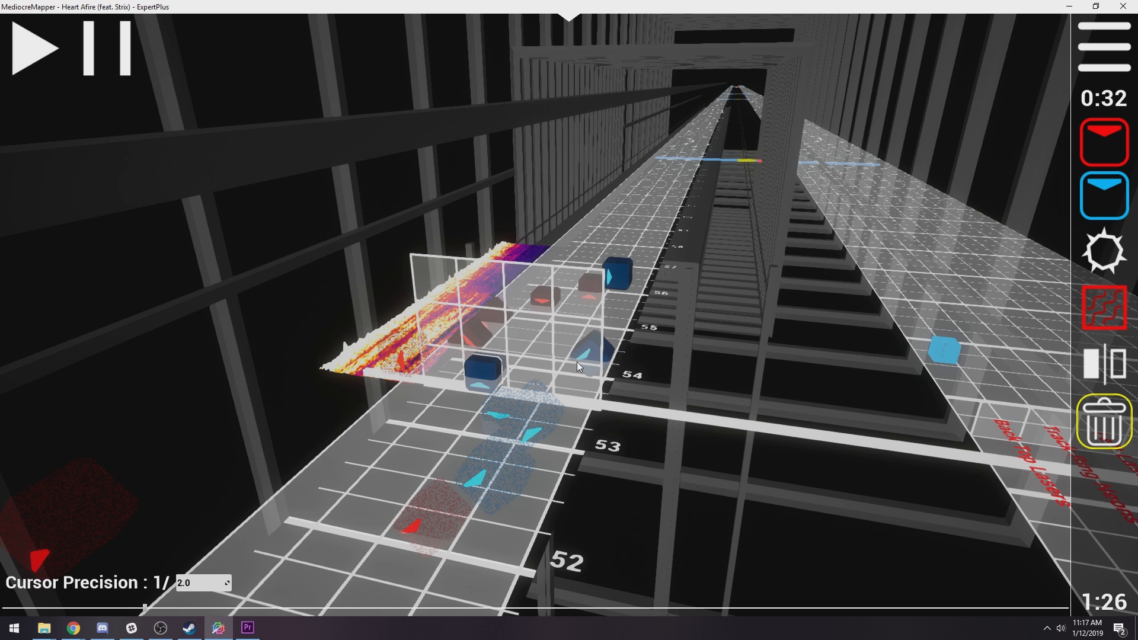
scroll(579, 365, "down", 4)
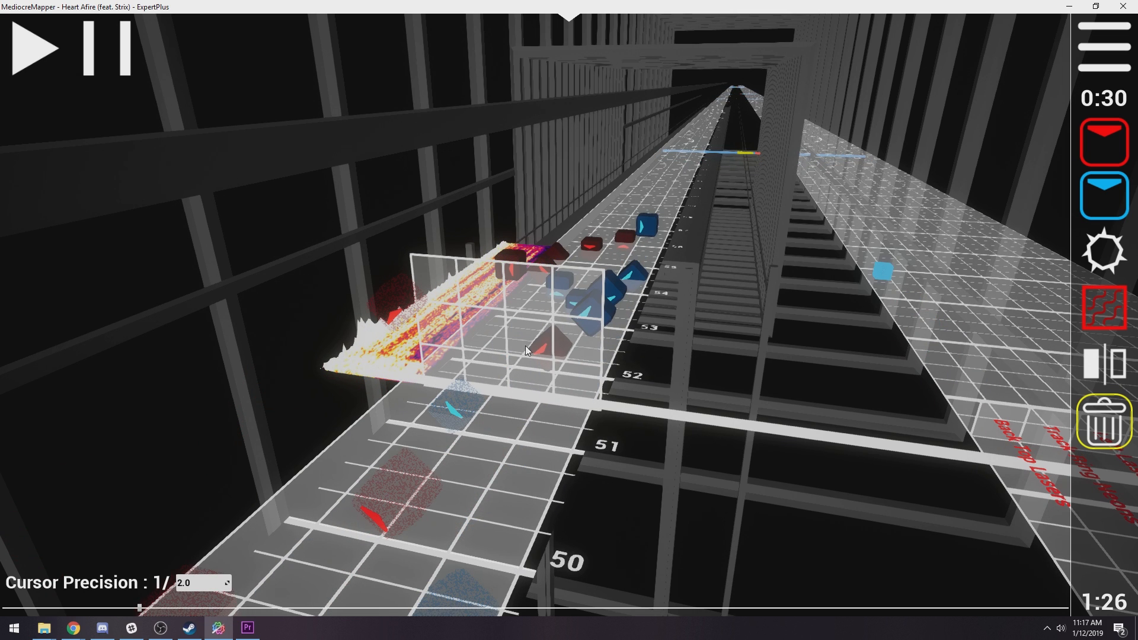
scroll(581, 381, "up", 2)
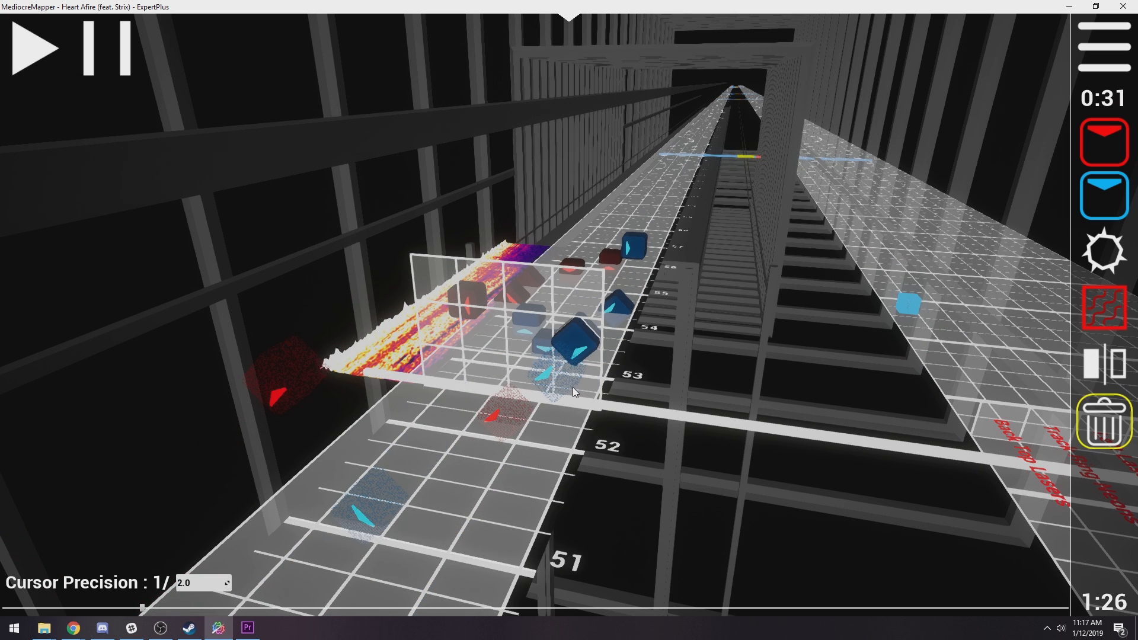
scroll(573, 387, "down", 3)
scroll(573, 386, "up", 3)
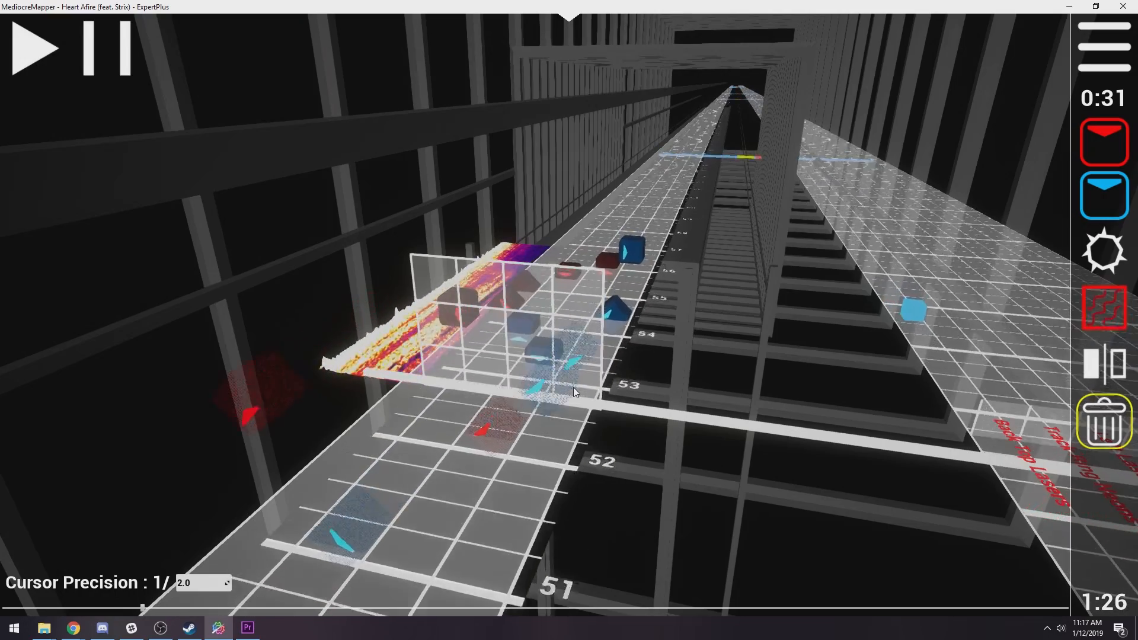
Delete the old notes from beat 54 onward
scroll(574, 386, "up", 4)
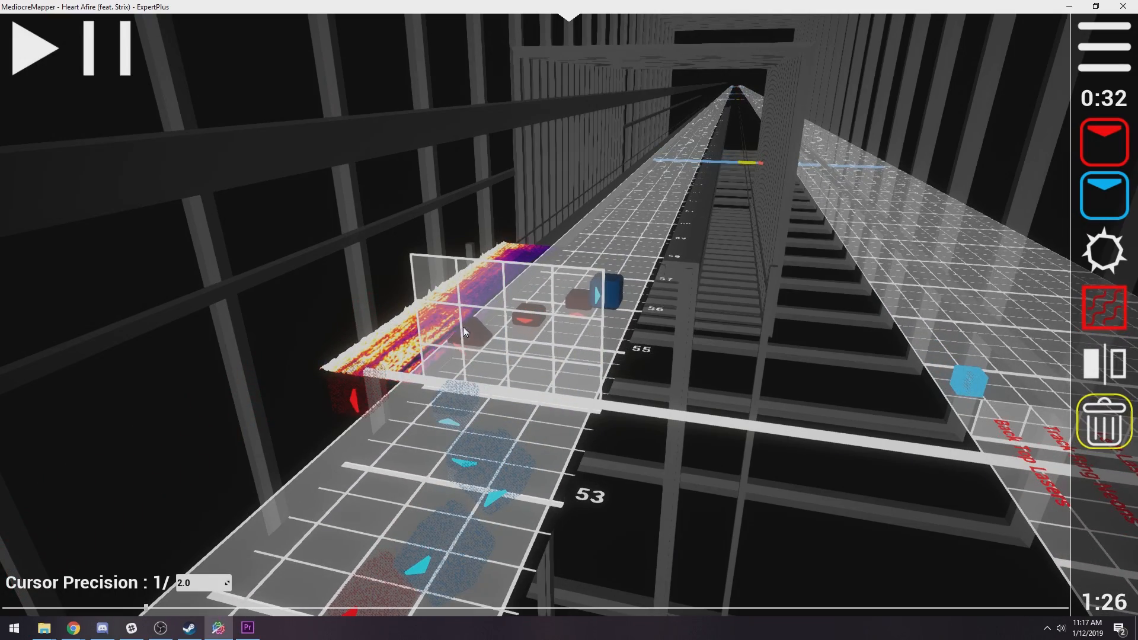
scroll(571, 397, "down", 6)
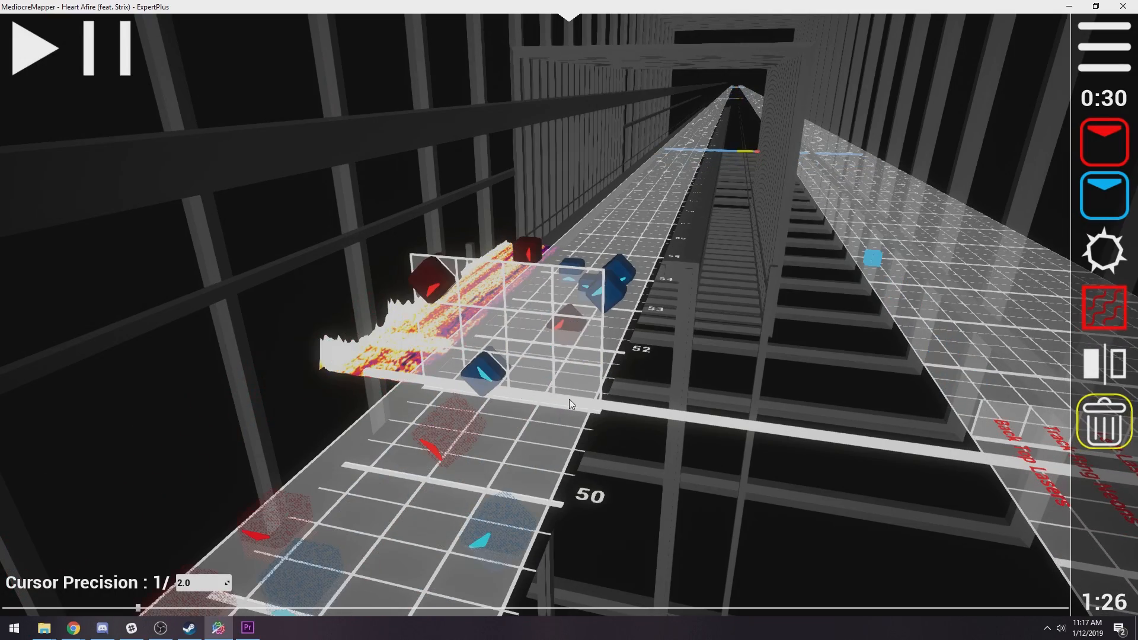
scroll(569, 399, "up", 4)
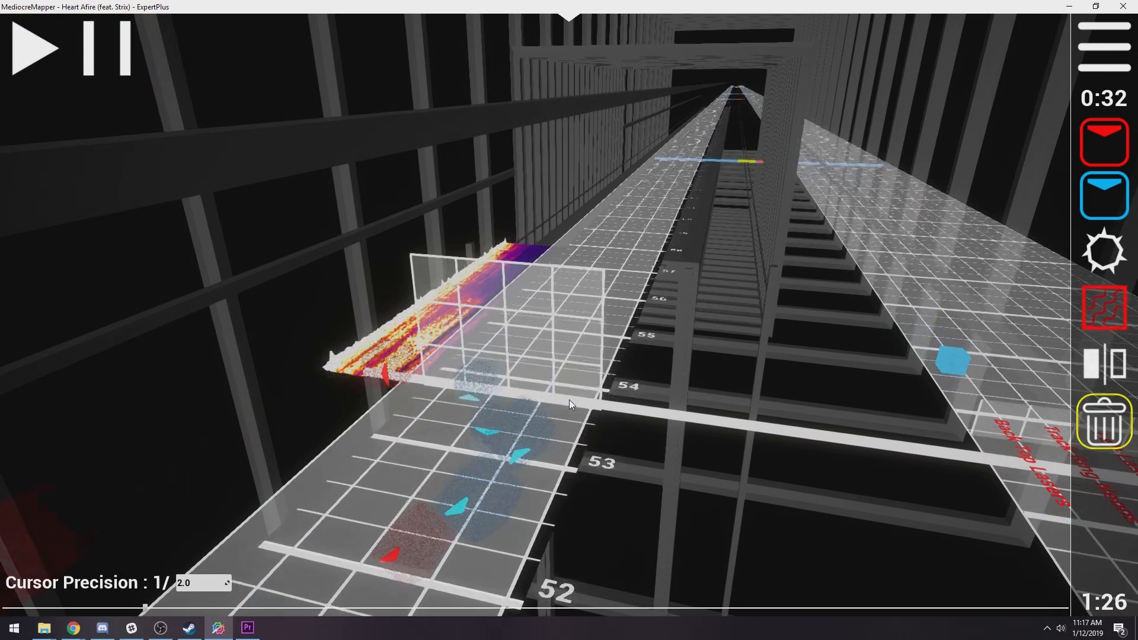
In the bottom row, place red in the first column and blue in the third at beat 54, plus red in the second at beat 54.5
key("1")
left_click(437, 370)
scroll(521, 381, "up", 1)
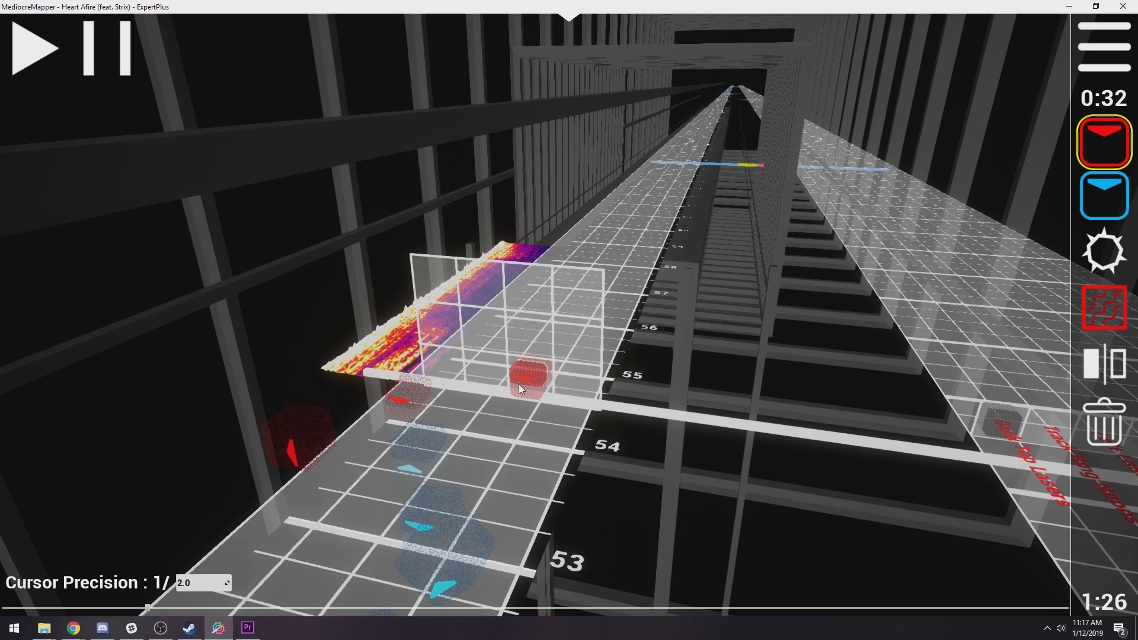
scroll(516, 384, "down", 1)
scroll(518, 386, "up", 1)
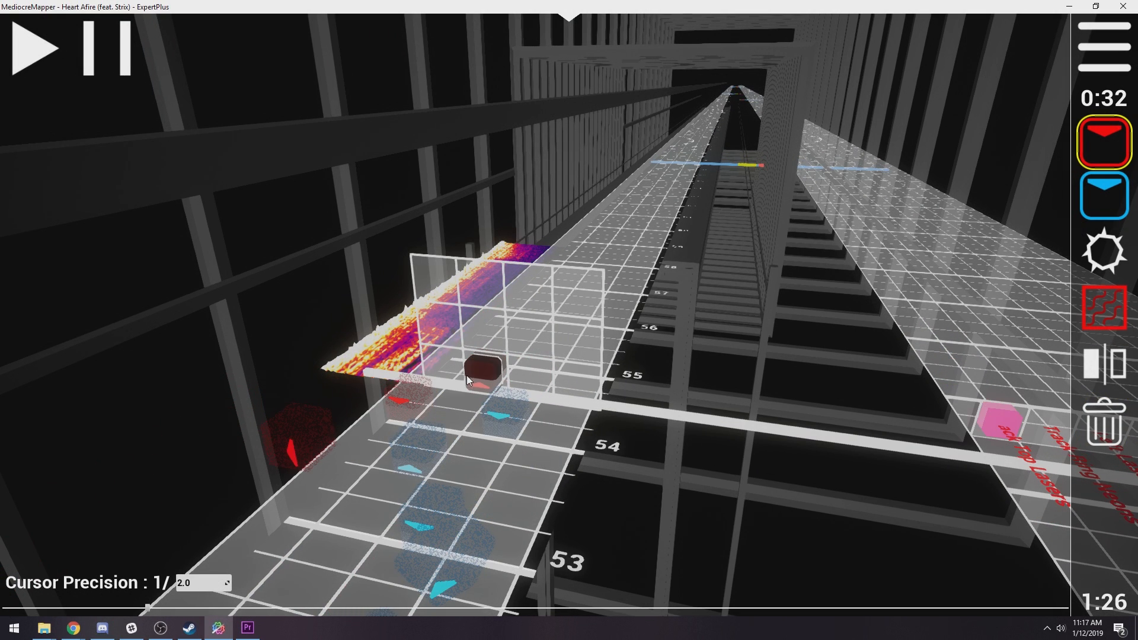
Place a sideways blue note in the rightmost column's middle row at beat 55
scroll(545, 380, "up", 1)
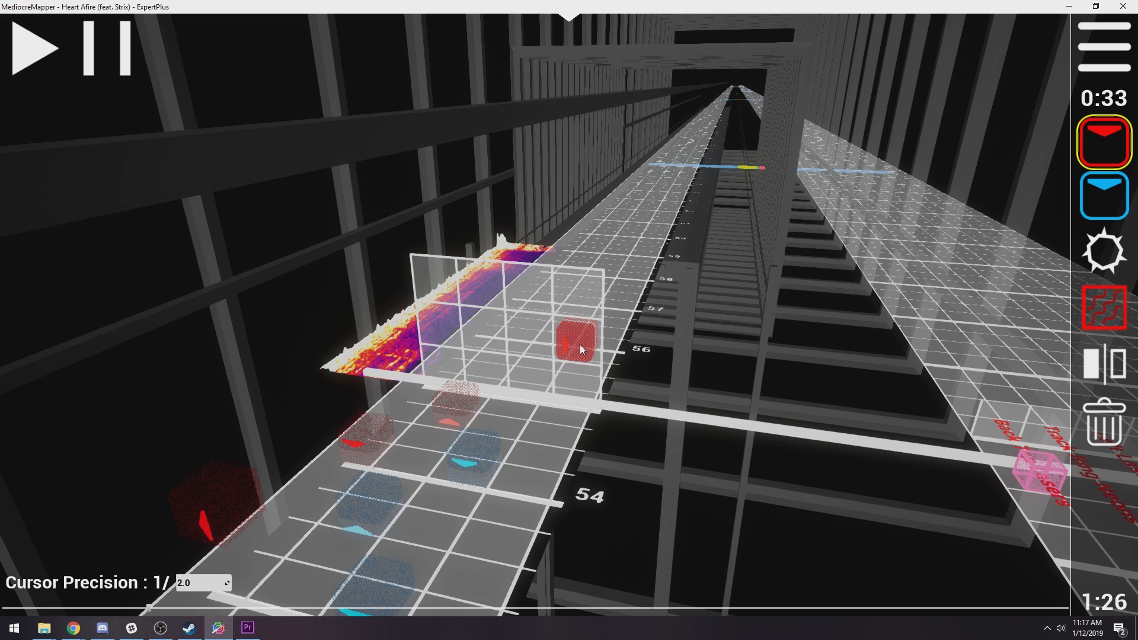
right_click(580, 344)
scroll(589, 389, "down", 6)
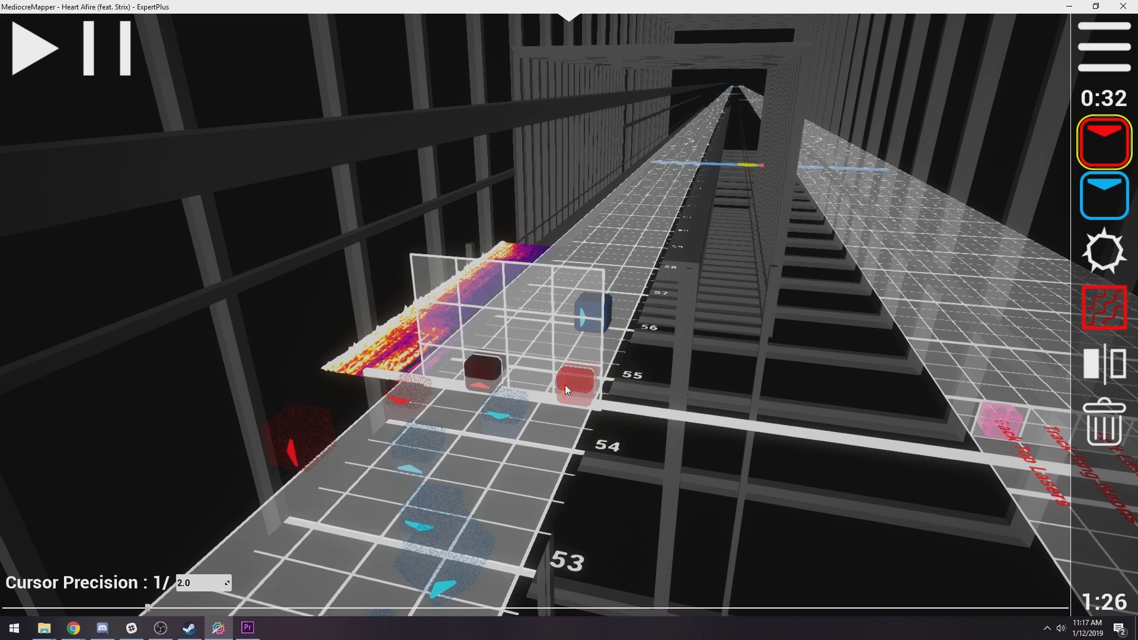
Place diagonal red notes in the leftmost column: bottom row at beat 55 and middle row at beat 55.5
scroll(531, 425, "up", 2)
key("5")
scroll(530, 423, "up", 3)
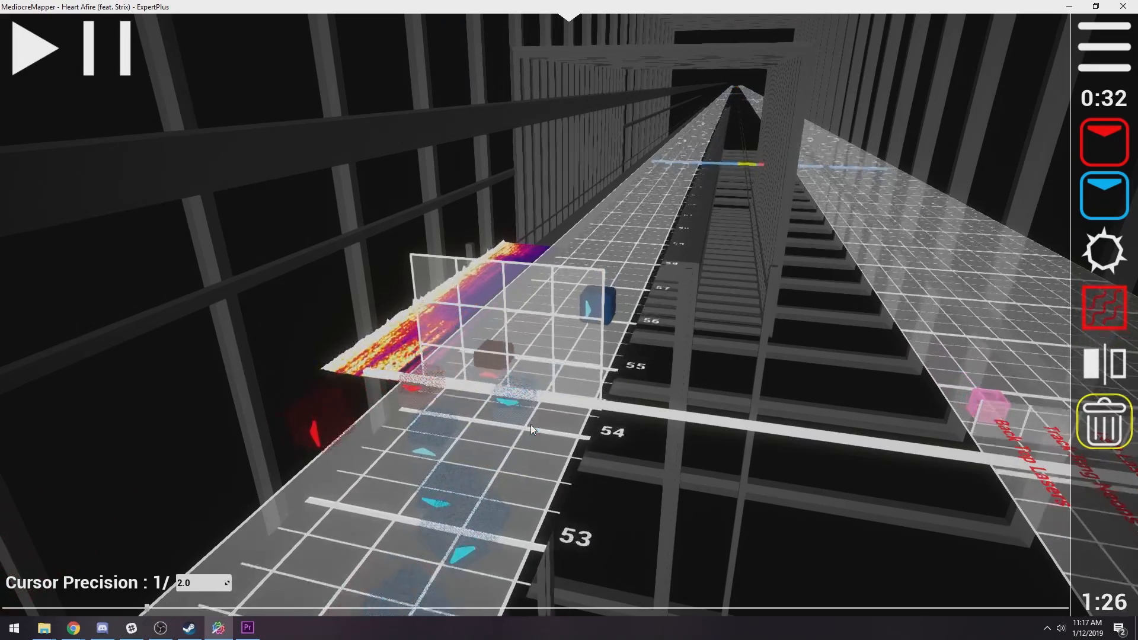
key("1")
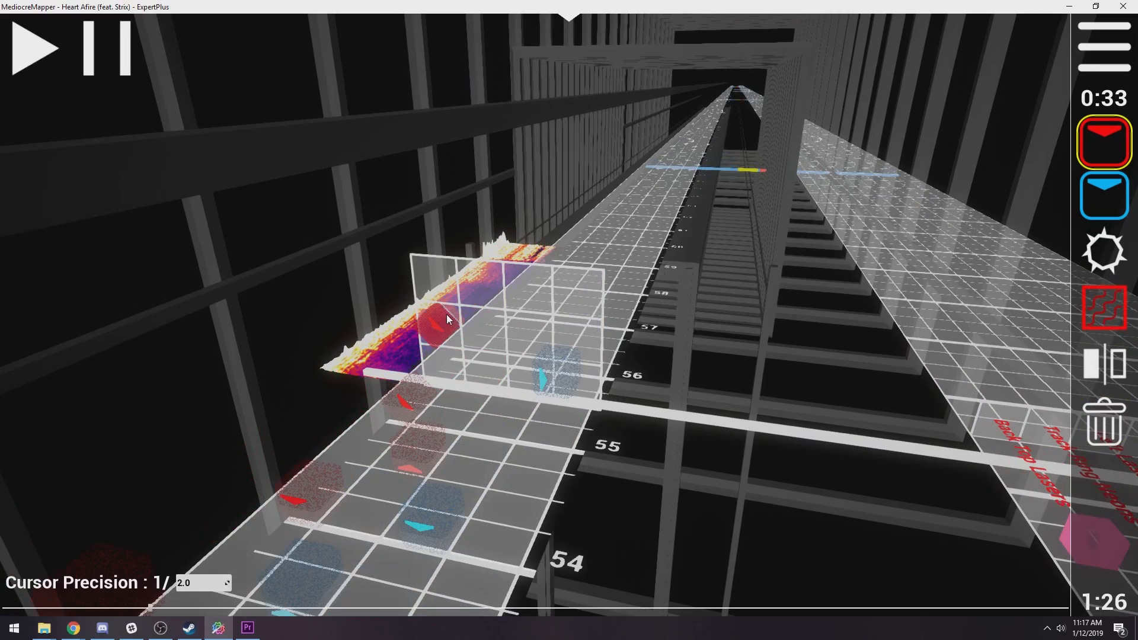
key("5")
Play back the reworked notes around beats 53 to 54
scroll(570, 461, "down", 6)
key("space")
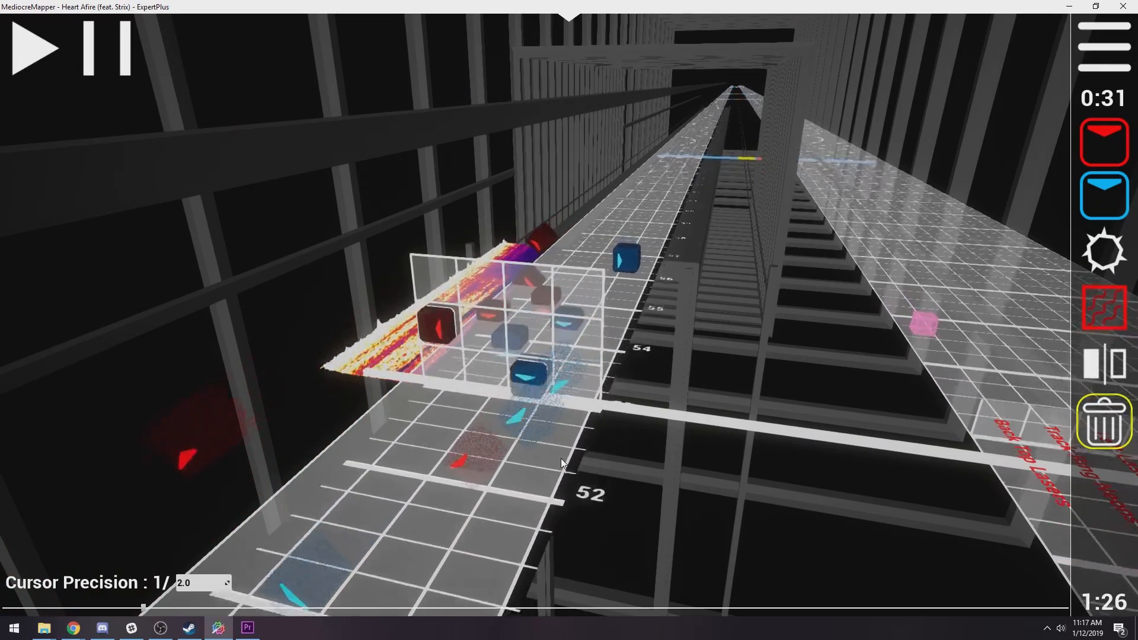
key("space")
Copy the notes from beat 52 through beat 55.5 and paste them starting at beat 56
scroll(562, 452, "down", 7)
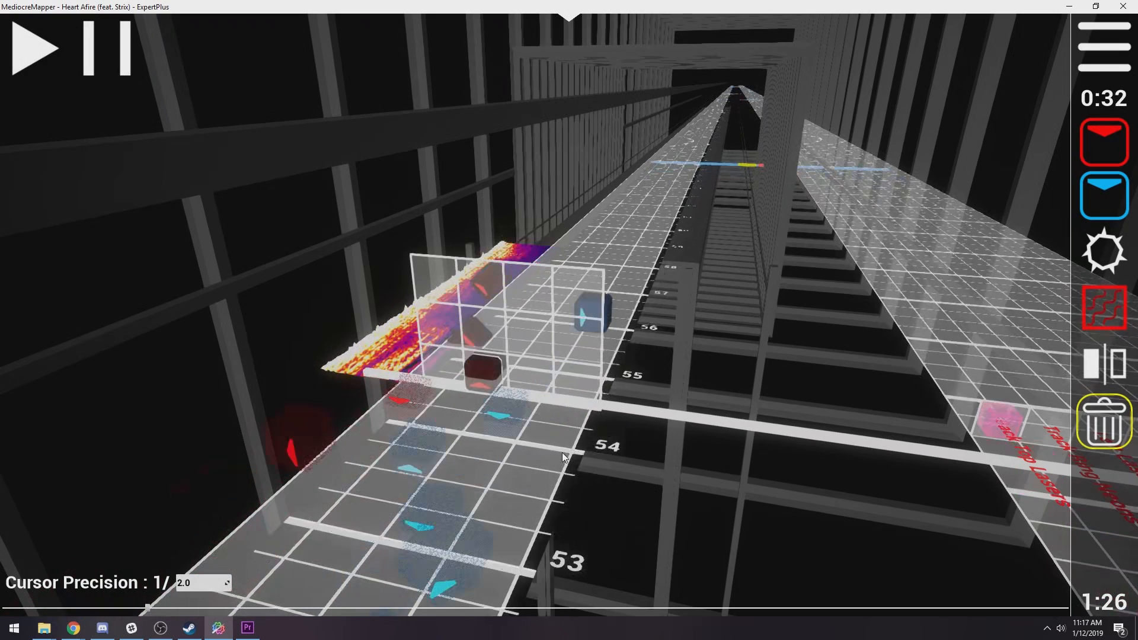
scroll(559, 383, "up", 3, "shift")
scroll(558, 383, "up", 6)
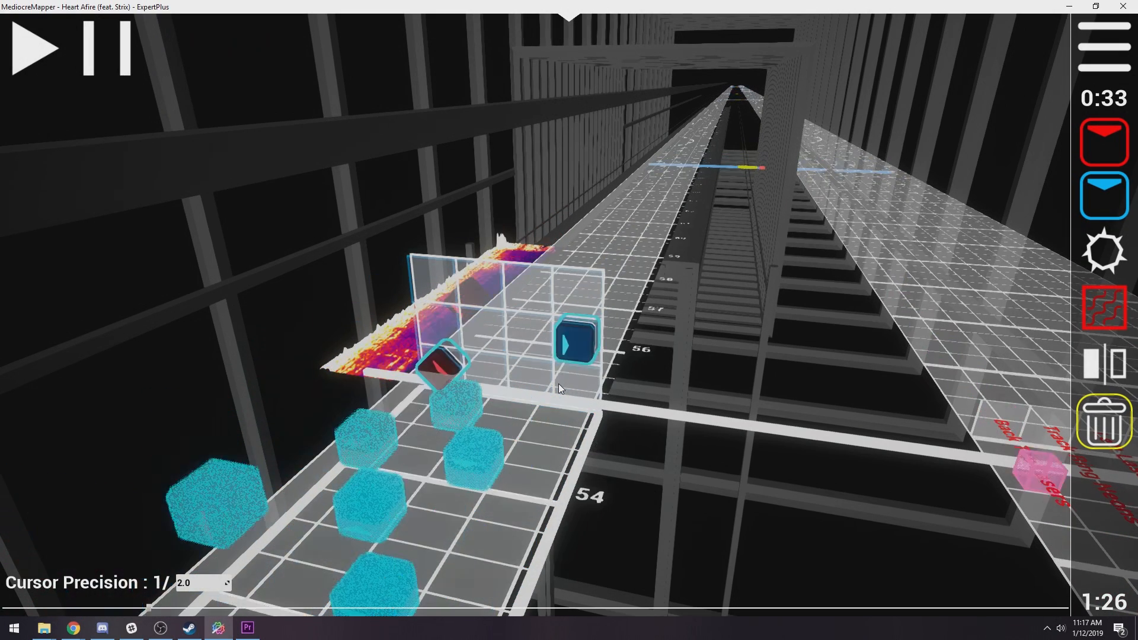
key("ctrl+c")
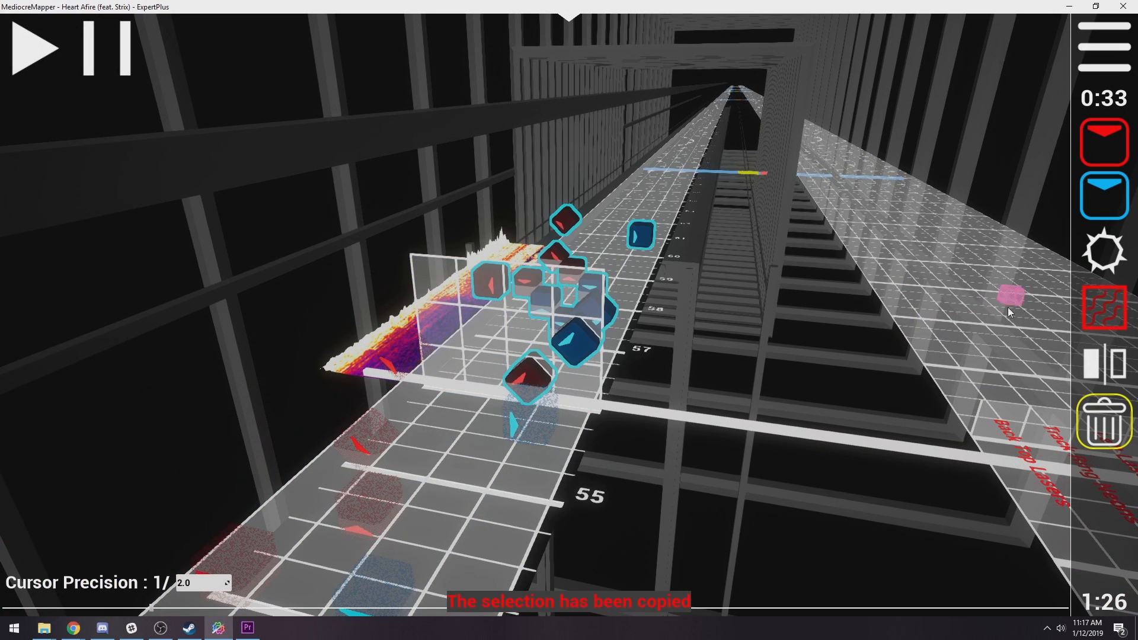
Set the cursor precision to 1/1 and play through the section with the pasted notes
scroll(688, 439, "down", 4)
scroll(683, 439, "down", 1, "ctrl")
scroll(683, 438, "down", 5)
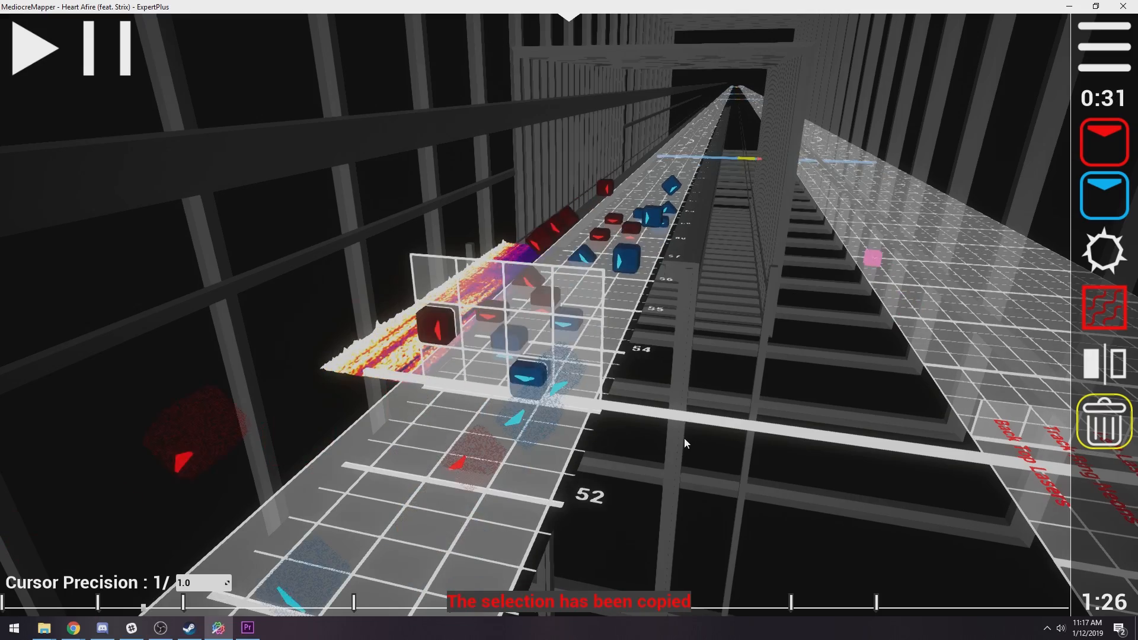
scroll(683, 441, "up", 2)
key("space")
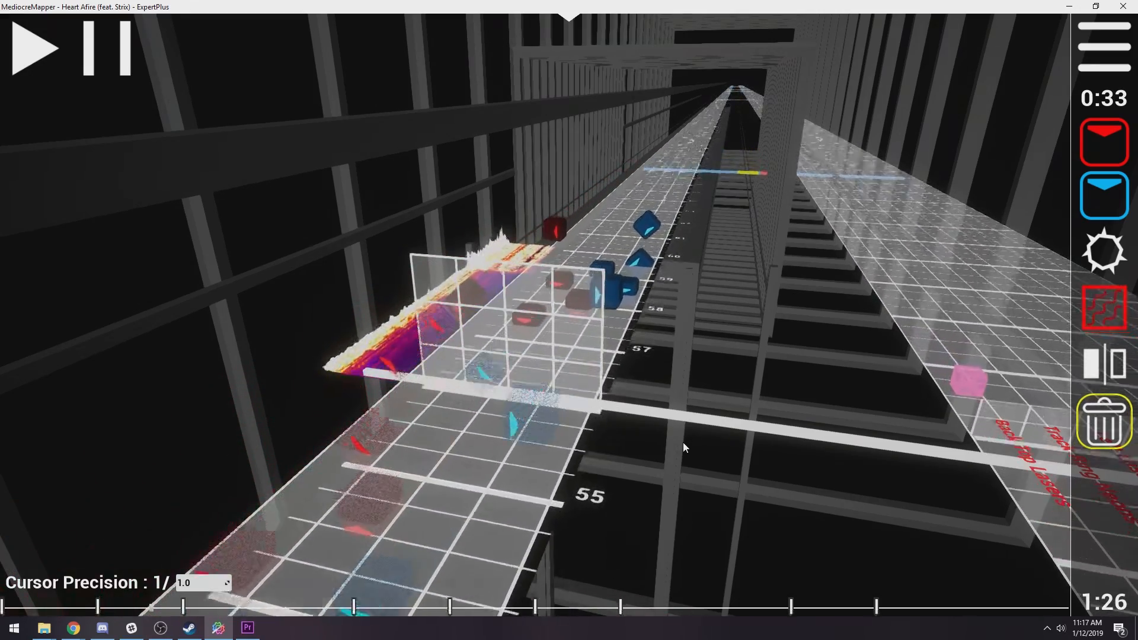
key("space")
scroll(684, 445, "down", 3)
key("space")
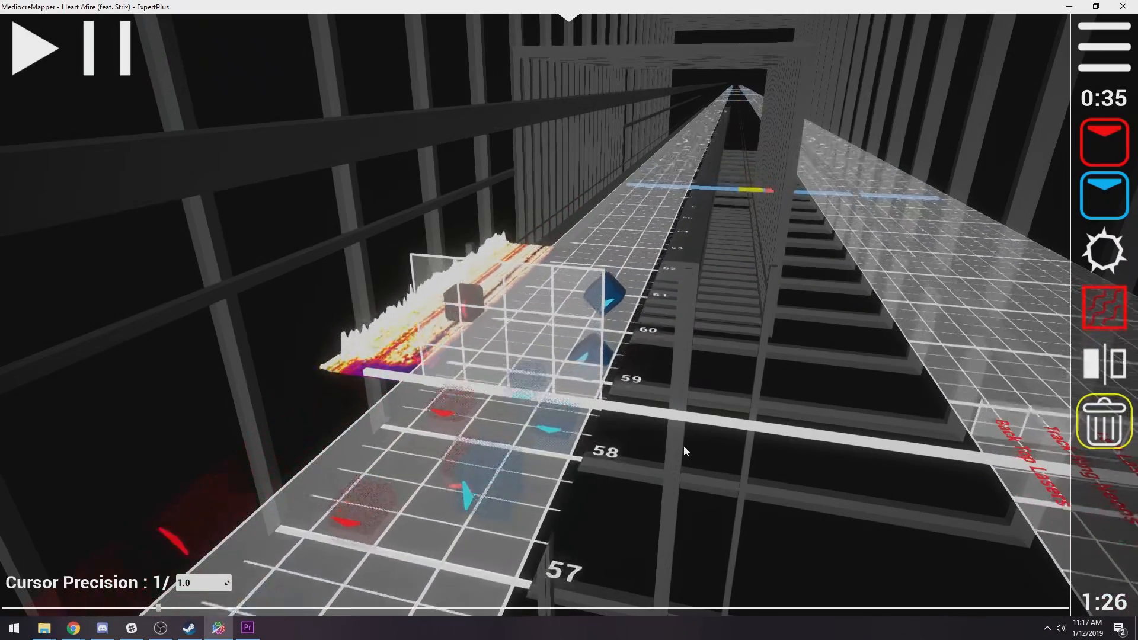
Place diagonal note pairs: at beat 60 red leftmost-middle and blue second-column bottom, at beat 61 red third-column bottom and blue rightmost-middle
key("space")
key("1")
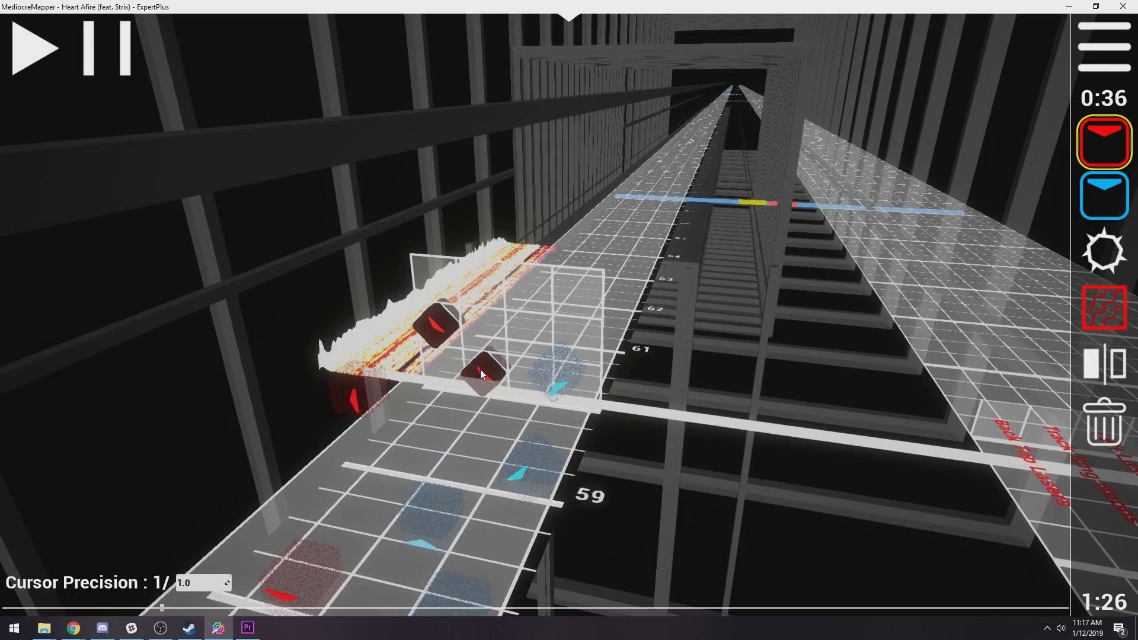
scroll(477, 371, "down", 8)
key("5")
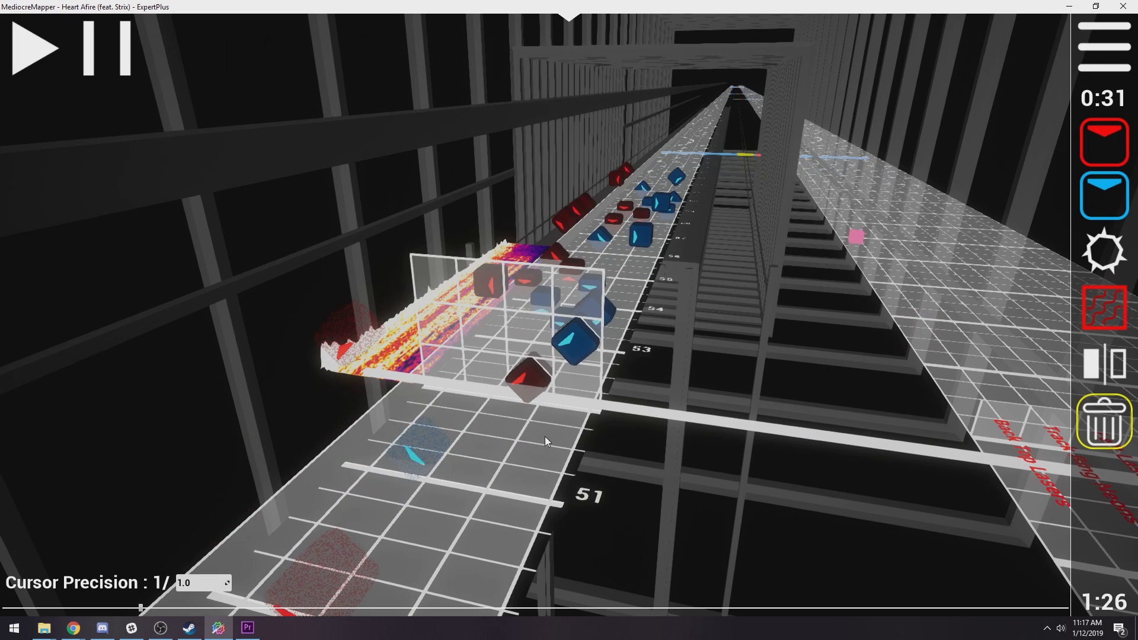
scroll(558, 427, "up", 7)
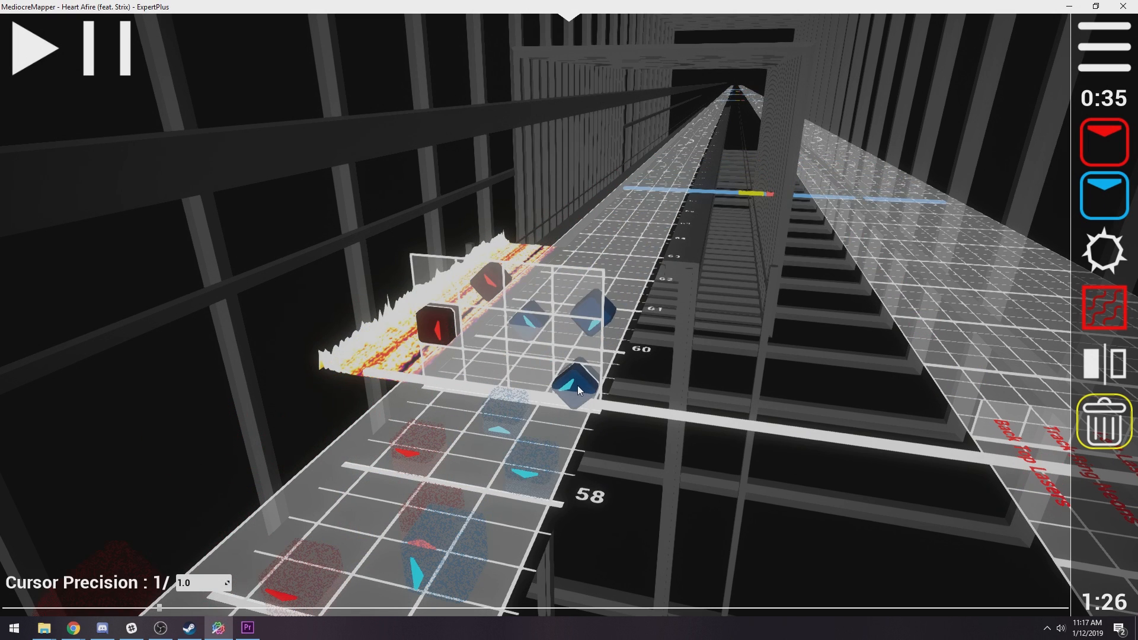
scroll(577, 388, "up", 1)
scroll(567, 389, "up", 1)
key("1")
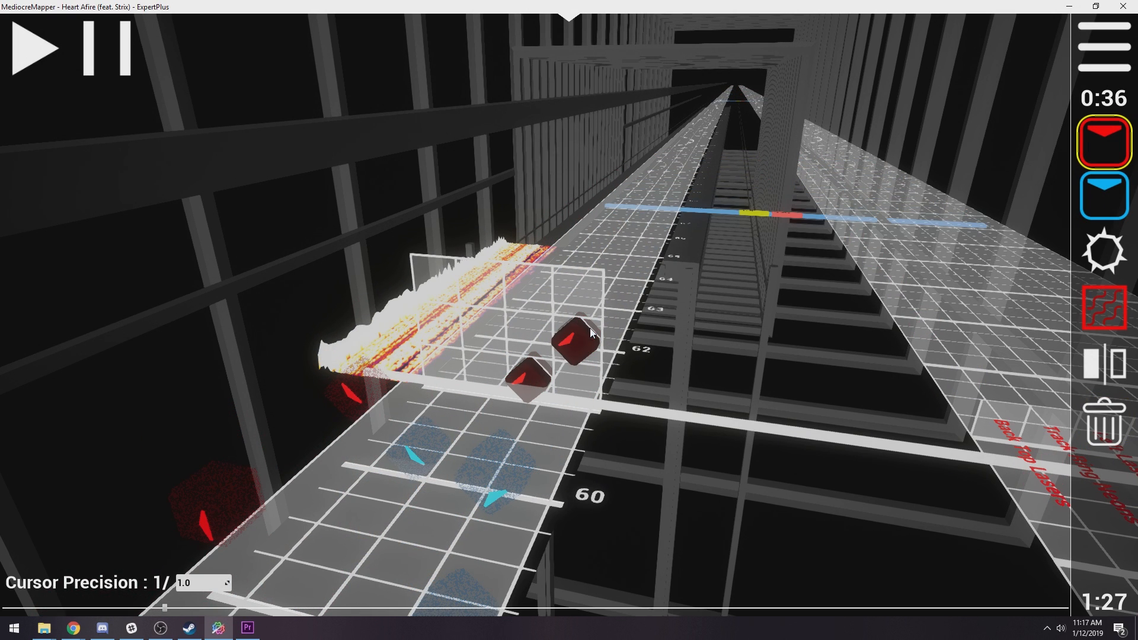
Try diagonal notes in the bottom row at beat 62, red in the leftmost column and blue in the rightmost
scroll(590, 331, "up", 1)
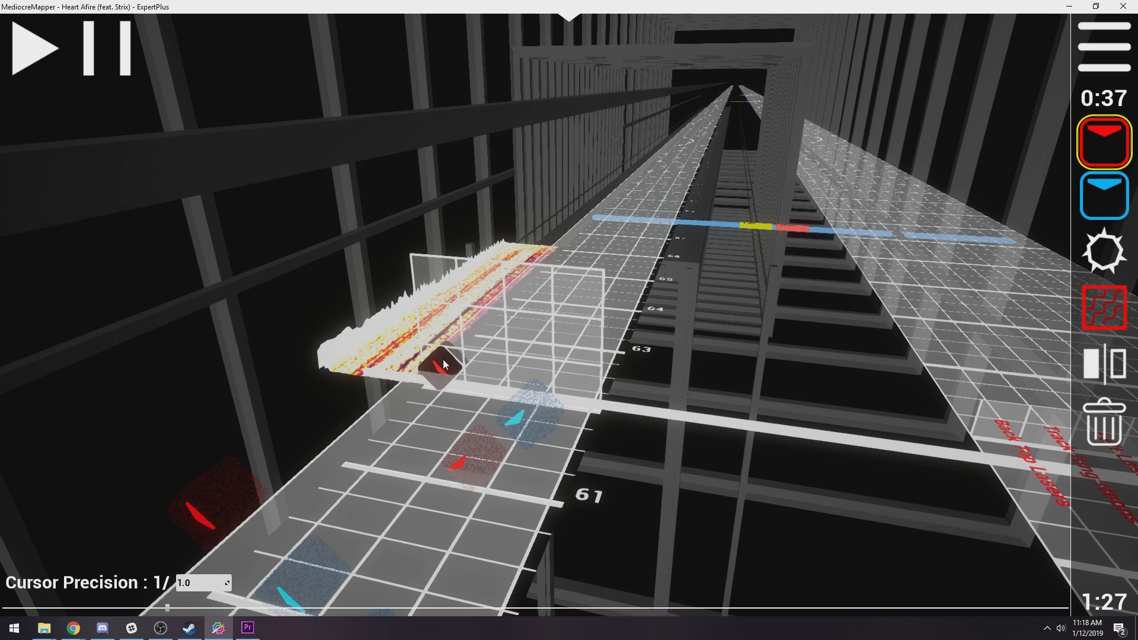
key("2")
left_click(581, 383)
key("1")
scroll(581, 382, "up", 1)
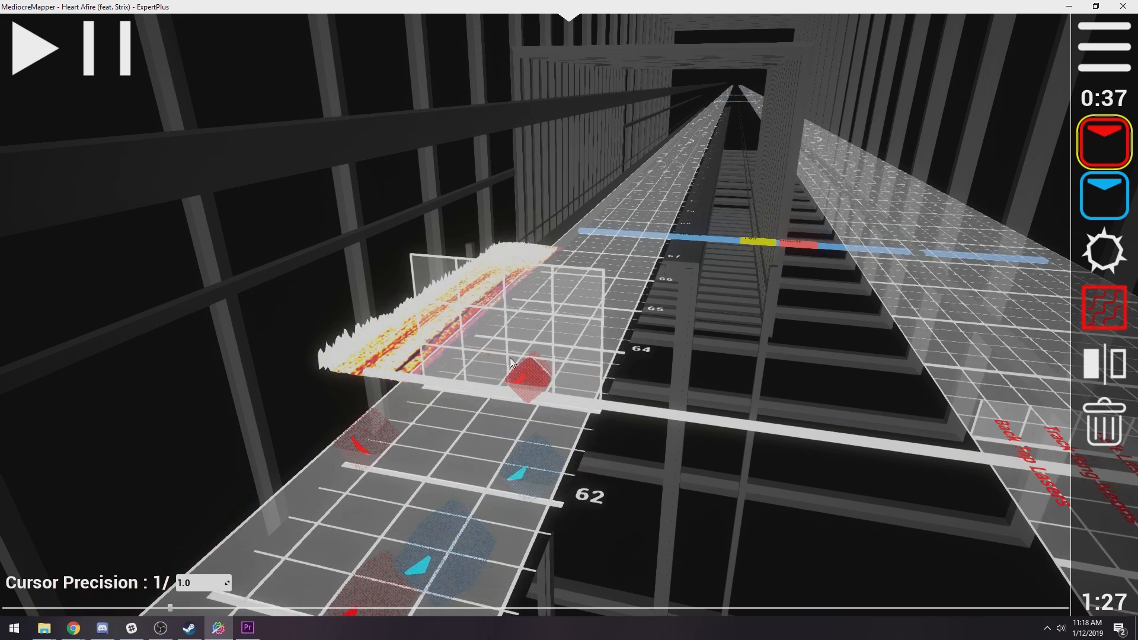
scroll(487, 375, "down", 3)
key("5")
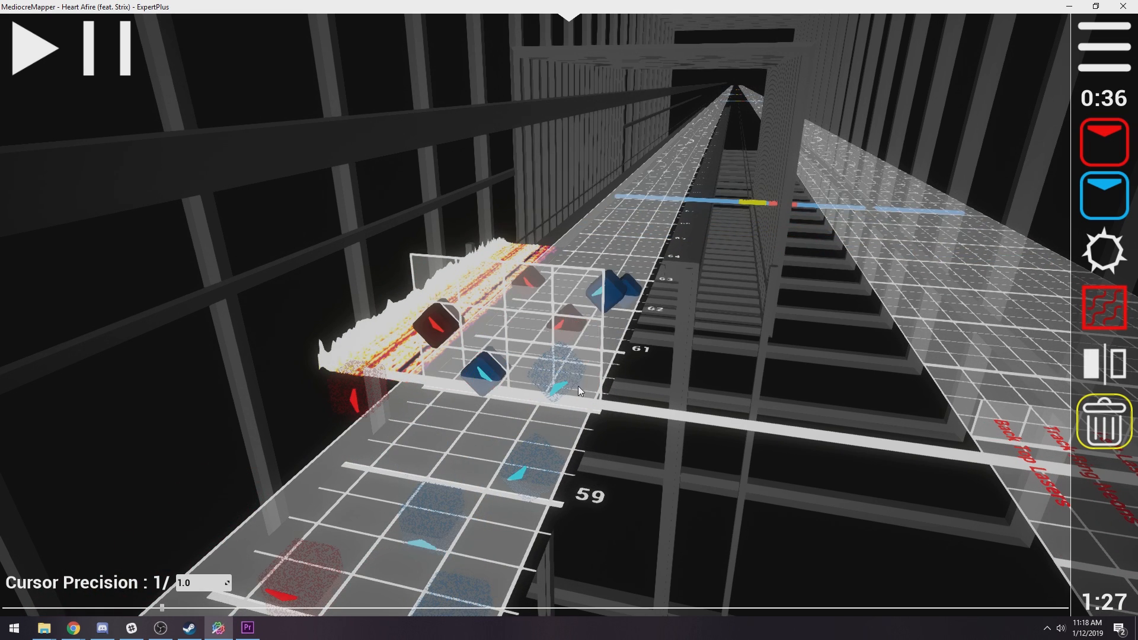
Replace the diagonal pair at beat 62 with downward bottom-row notes, red in the second column and blue in the third
scroll(578, 387, "up", 2)
left_click(582, 375)
left_click(454, 364)
key("1")
left_click(495, 369)
left_click(535, 371)
middle_click(535, 371)
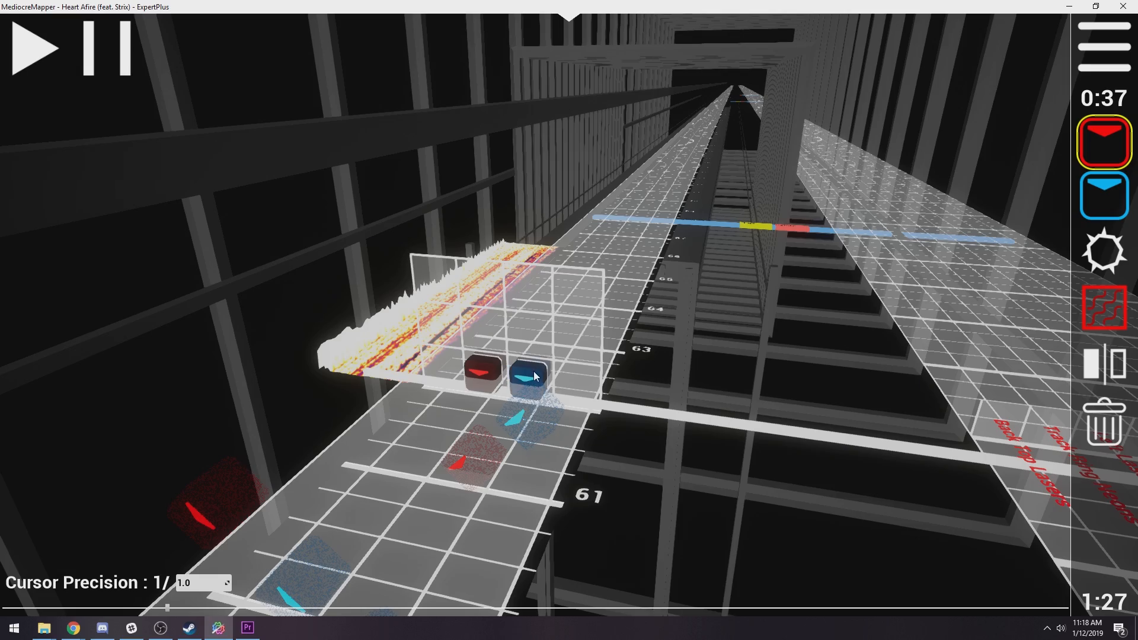
Place upward notes in the top row at beat 63, red leftmost and blue rightmost, and review the section around the chorus marker
scroll(548, 375, "up", 2)
scroll(507, 347, "down", 1)
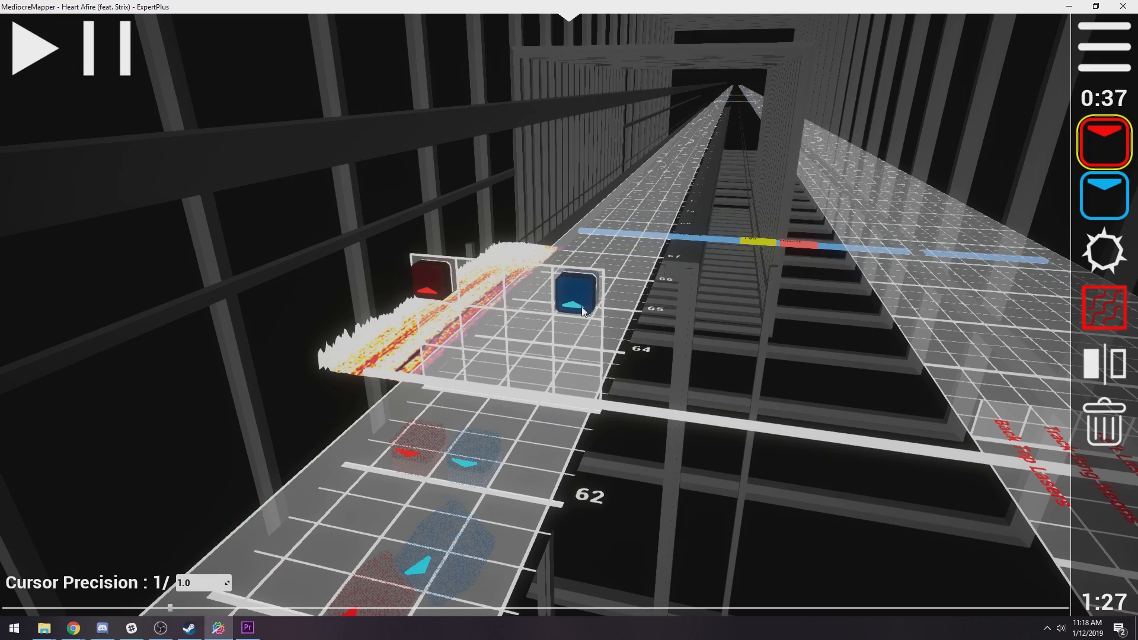
scroll(614, 403, "up", 2)
key("5")
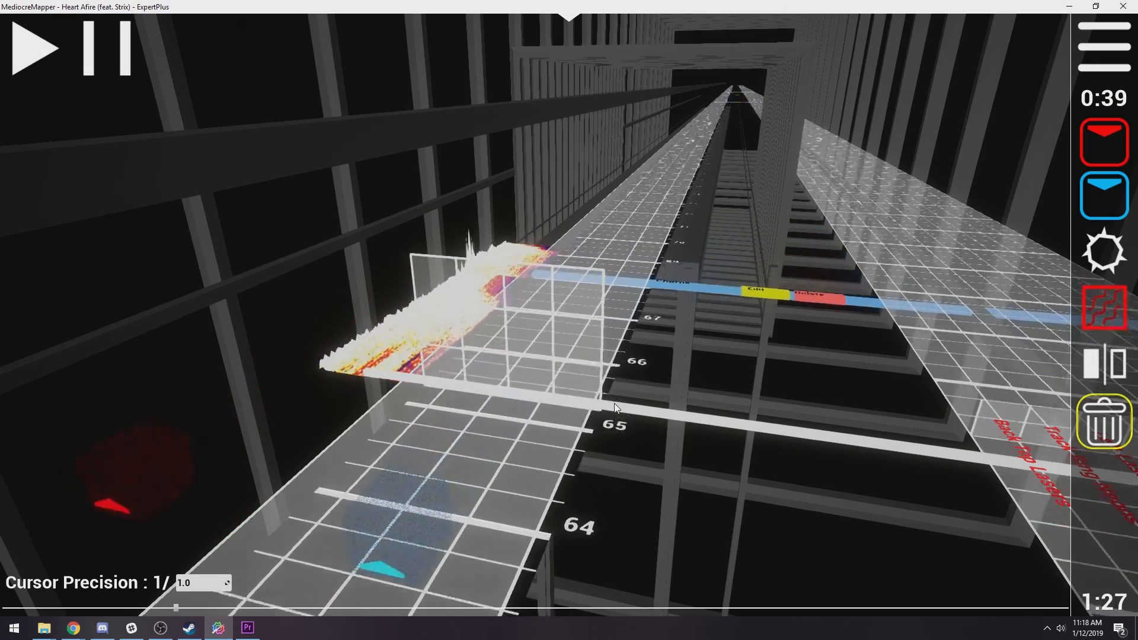
scroll(625, 381, "up", 4)
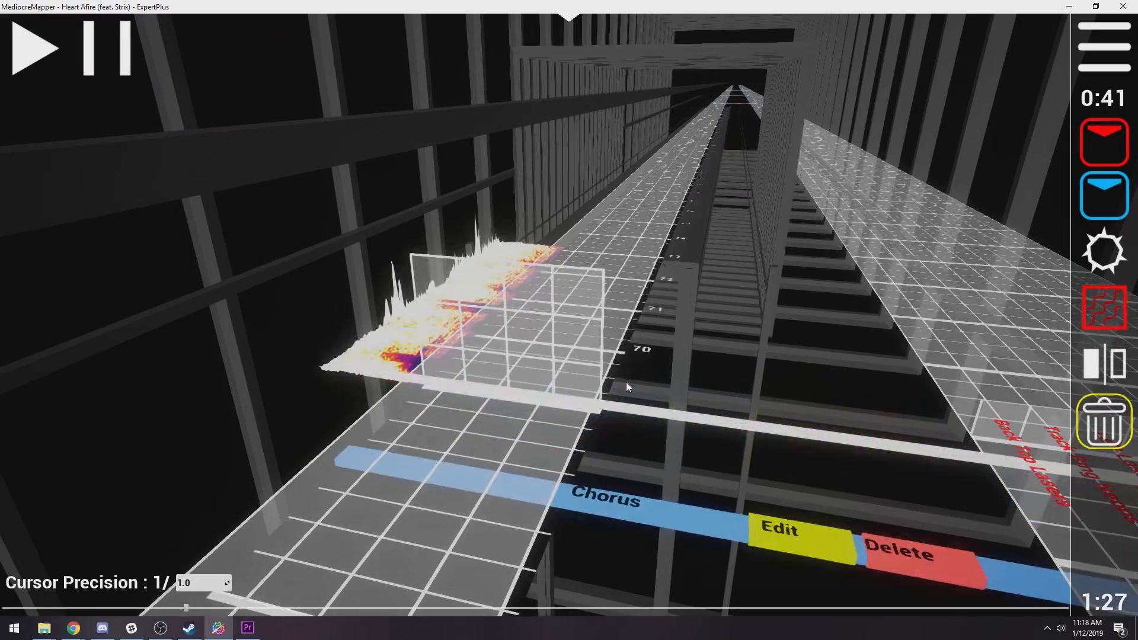
scroll(625, 381, "down", 10)
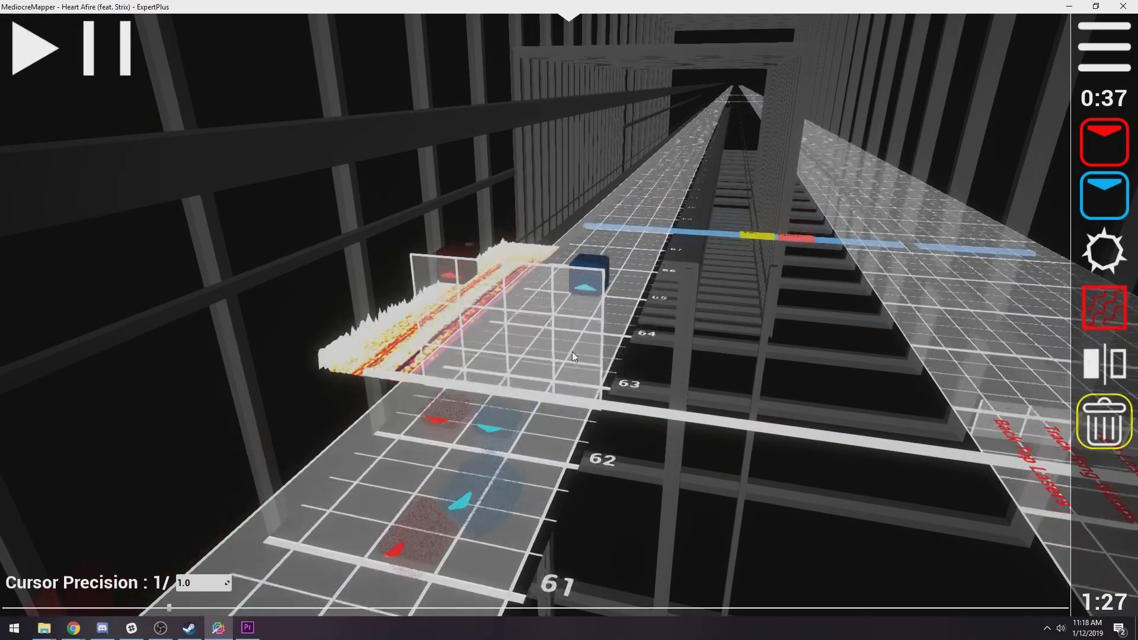
At 1/4 cursor precision, alternate red second-column and blue third-column bottom-row notes from beat 64 to 64.75, two downward and two upward
key("1")
scroll(489, 377, "up", 2, "ctrl")
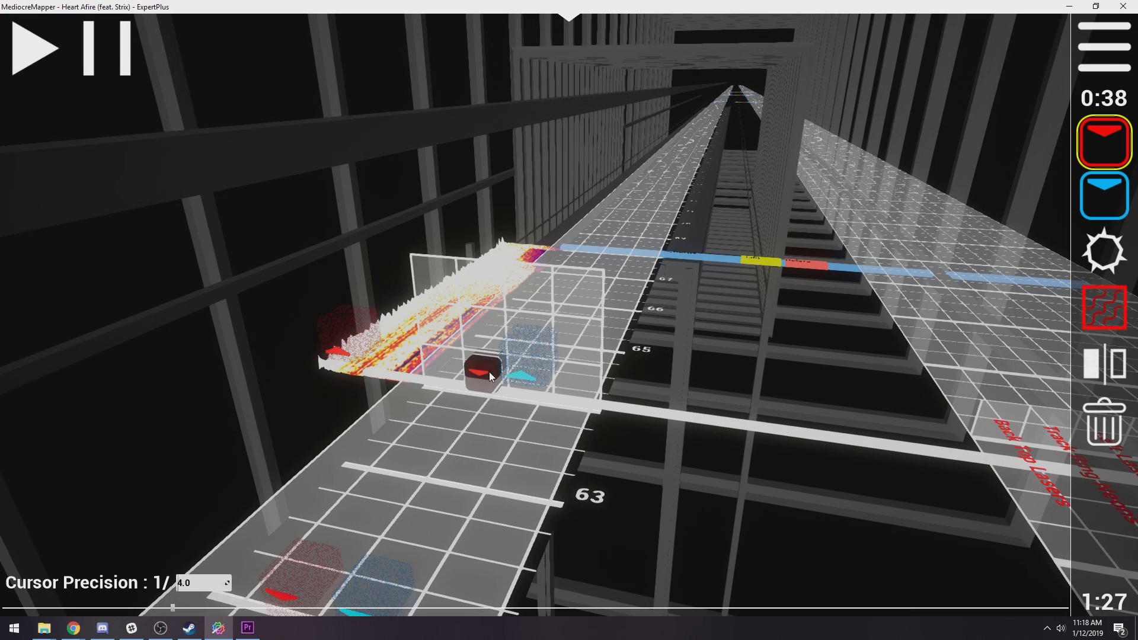
scroll(509, 377, "down", 1)
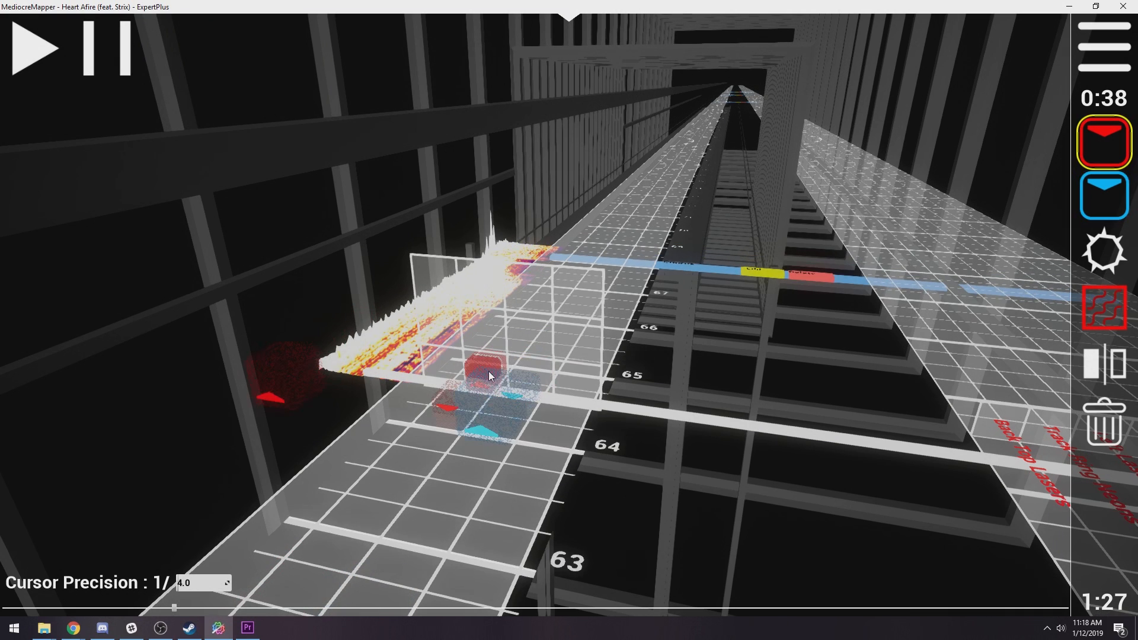
scroll(488, 371, "down", 1)
scroll(484, 370, "down", 1)
scroll(520, 376, "down", 1)
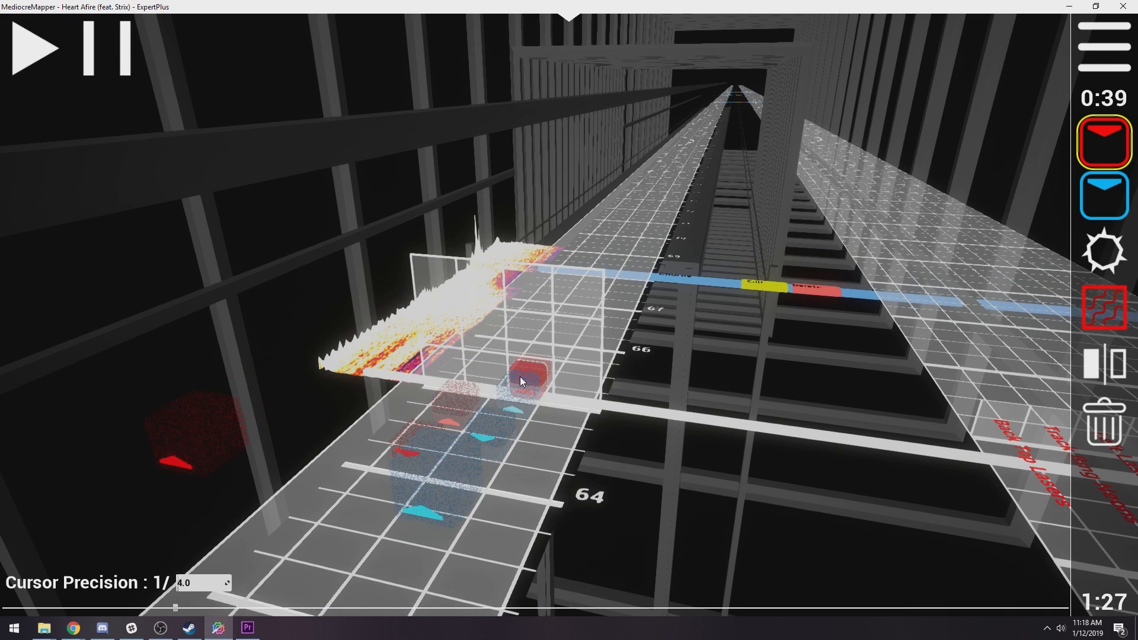
Place downward notes in the bottom row: red in the leftmost column at beat 65, blue in the rightmost at beat 65.25
left_click(442, 368)
scroll(552, 378, "down", 1)
left_click(570, 383)
scroll(571, 383, "down", 1)
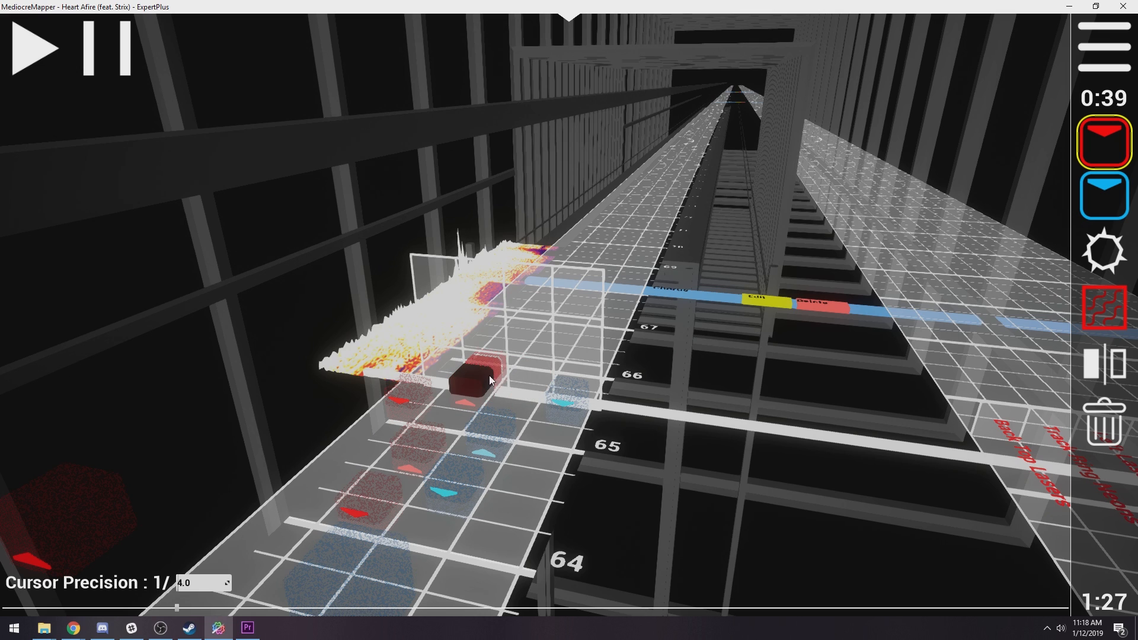
Place upward notes in the bottom row: red in the second column at beat 65.5, blue in the third at beat 65.75
key("5")
left_click(493, 388)
scroll(493, 387, "down", 1)
key("1")
left_click(493, 389)
key("2")
left_click(519, 387)
key("5")
left_click(520, 383)
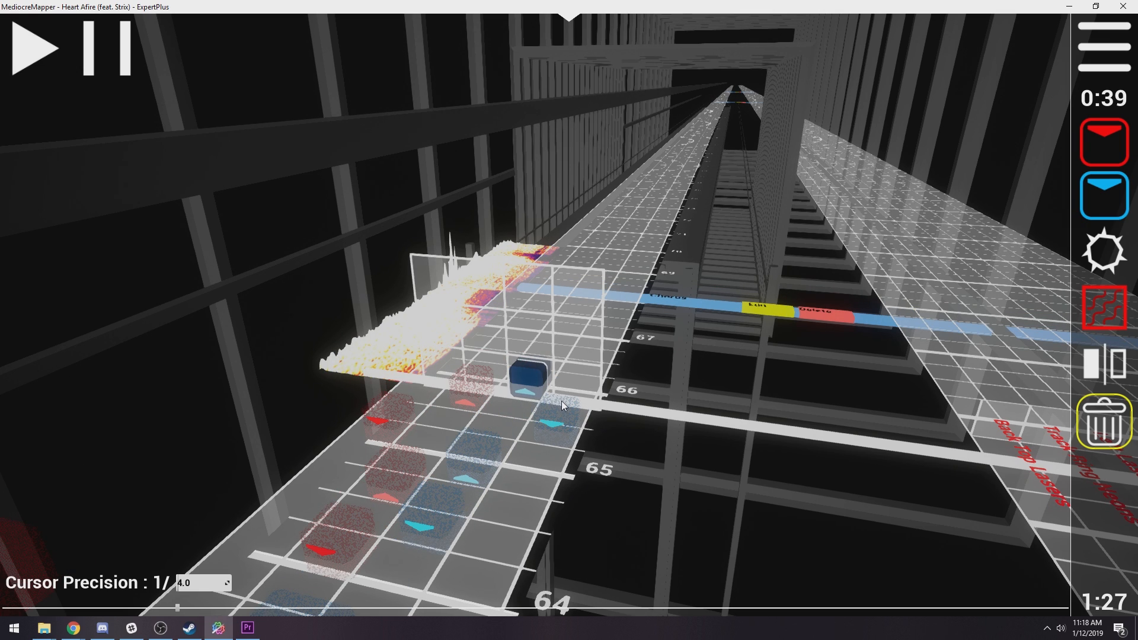
Place downward notes in the bottom row: red in the second column at beat 66, blue in the third at beat 66.25
scroll(561, 401, "down", 1)
key("1")
key("s")
left_click(483, 362)
scroll(486, 361, "down", 1)
key("2")
left_click(526, 366)
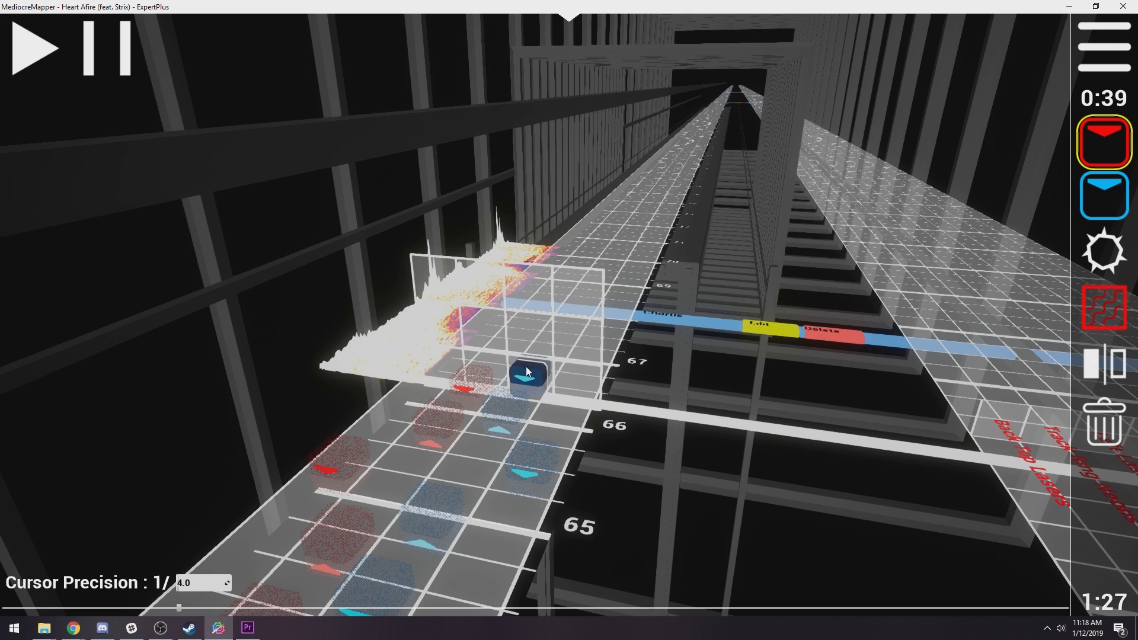
Place upward notes in the bottom row: red in the leftmost column at beat 66.5, blue in the rightmost at beat 66.75
scroll(525, 367, "down", 1)
key("1")
key("w")
left_click(437, 352)
scroll(571, 375, "down", 1)
key("2")
left_click(568, 379)
At beat 67, place diagonal double notes: red in leftmost-bottom and second-column middle, blue in rightmost-bottom and third-column middle
scroll(567, 380, "down", 1)
key("1")
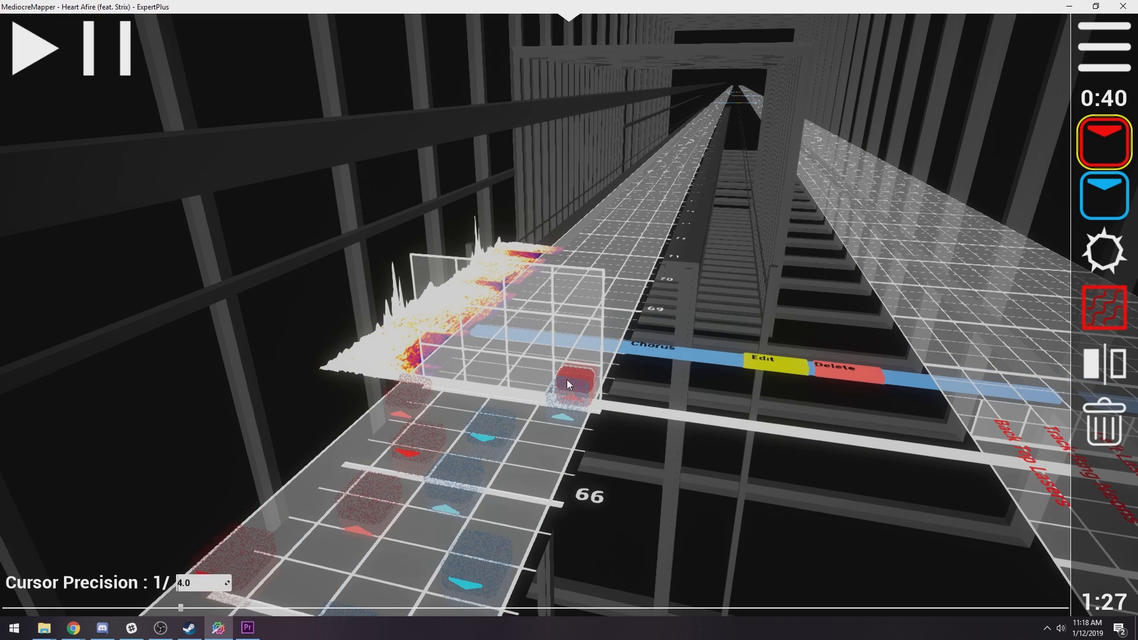
key("s+a")
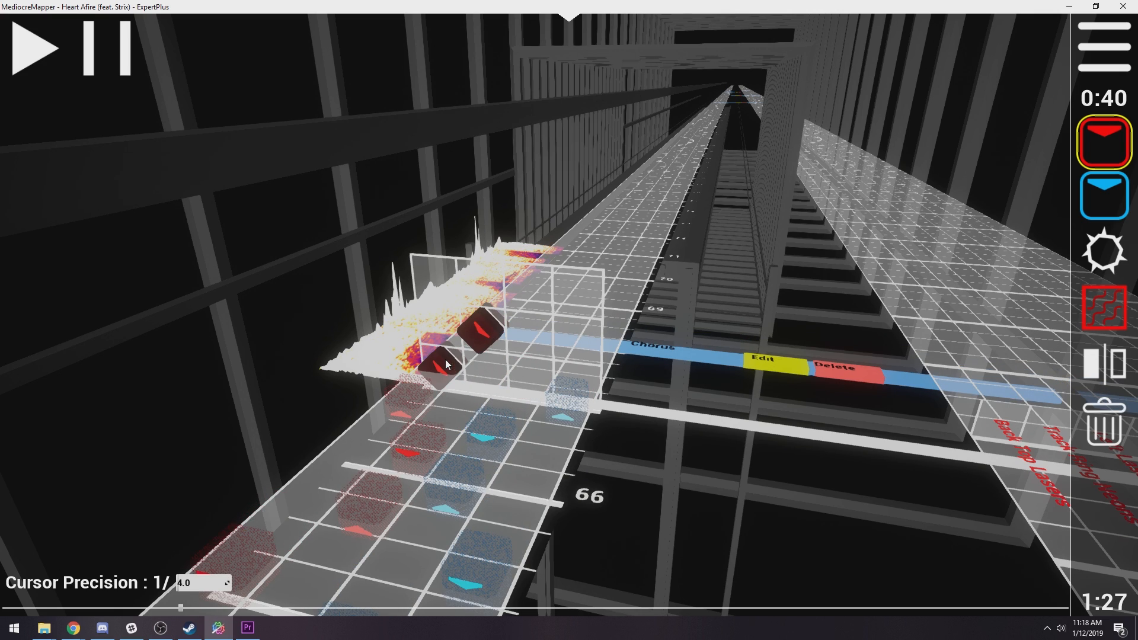
key("2")
key("s+d")
left_click(536, 345)
left_click(575, 345)
left_click(577, 371)
key("5")
left_click(573, 345)
Replace the blue bottom-row note at beat 66.75 with an upward blue note in the rightmost column's middle row
scroll(534, 427, "up", 7)
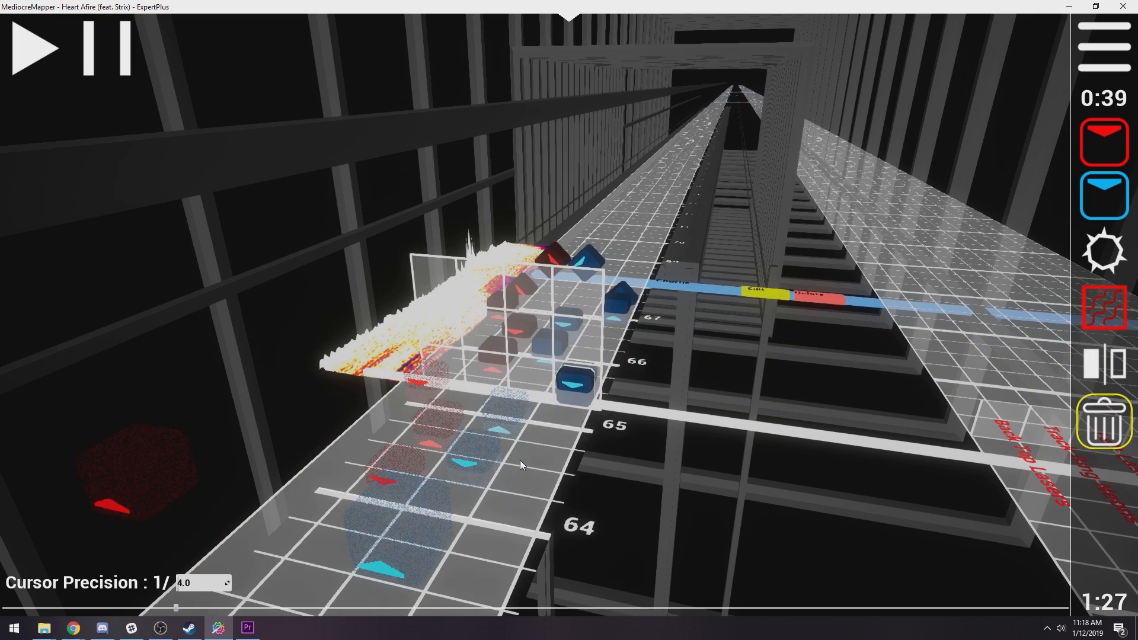
scroll(516, 470, "down", 10)
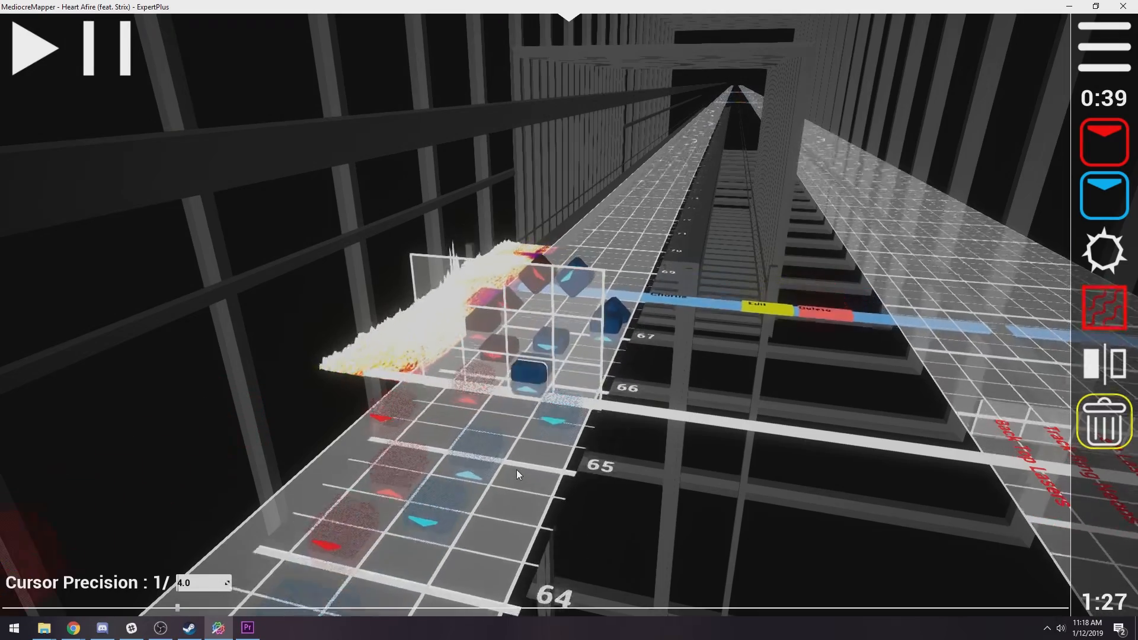
scroll(516, 470, "up", 6)
scroll(578, 382, "down", 2)
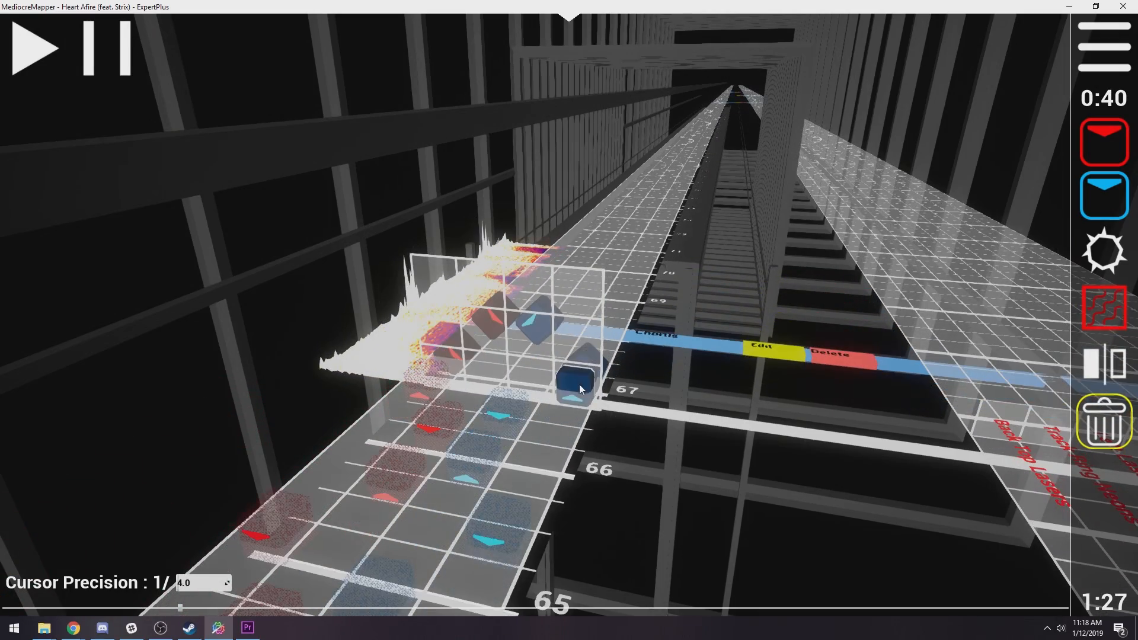
left_click(578, 384)
key("2")
left_click(574, 341)
Replace the red bottom-row note at beat 66.5 with an upward red note in the leftmost column's middle row
scroll(485, 357, "down", 2)
scroll(478, 350, "up", 1)
key("5")
left_click(438, 361)
key("1")
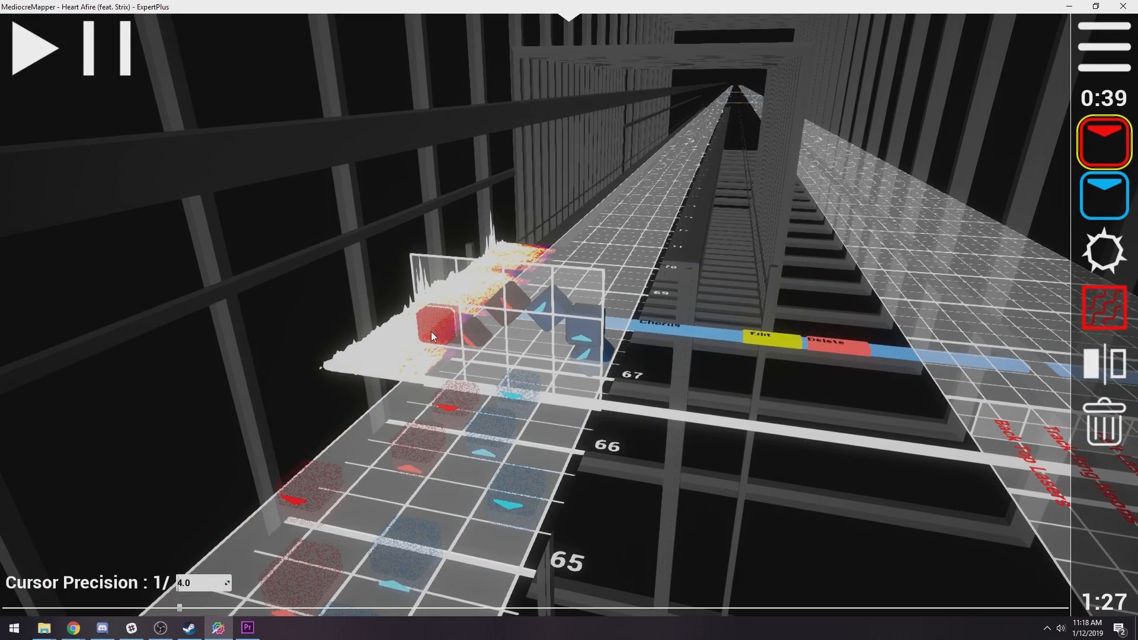
left_click(431, 331)
Set the cursor precision to 1/1 and play back the notes from around beat 62 to beat 68
scroll(508, 426, "down", 6)
key("5")
scroll(500, 433, "up", 2)
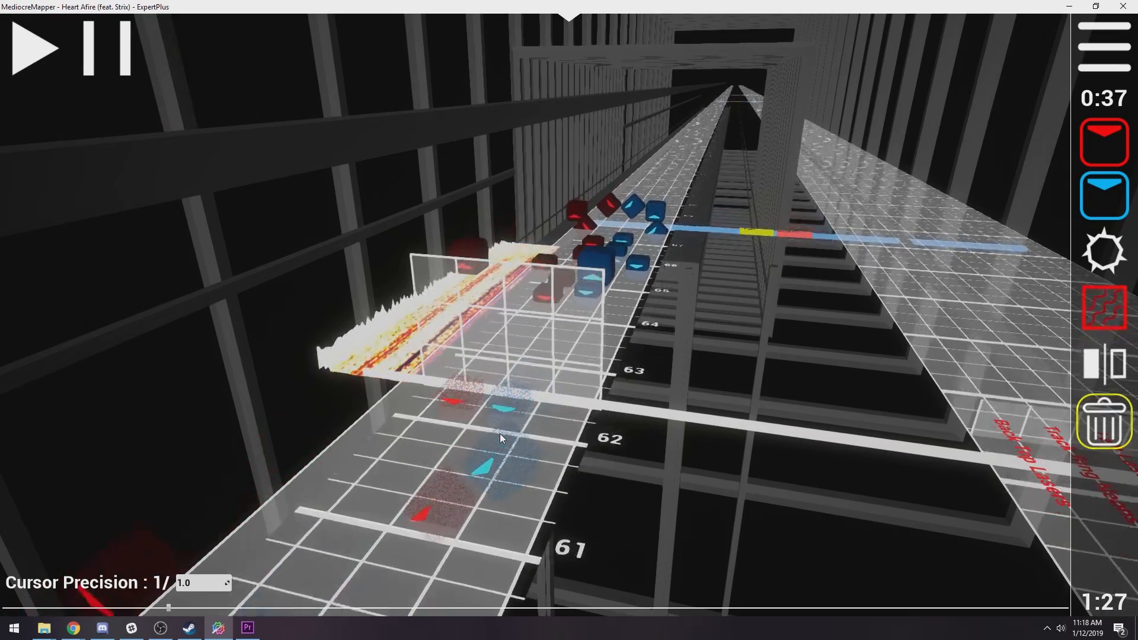
key("space")
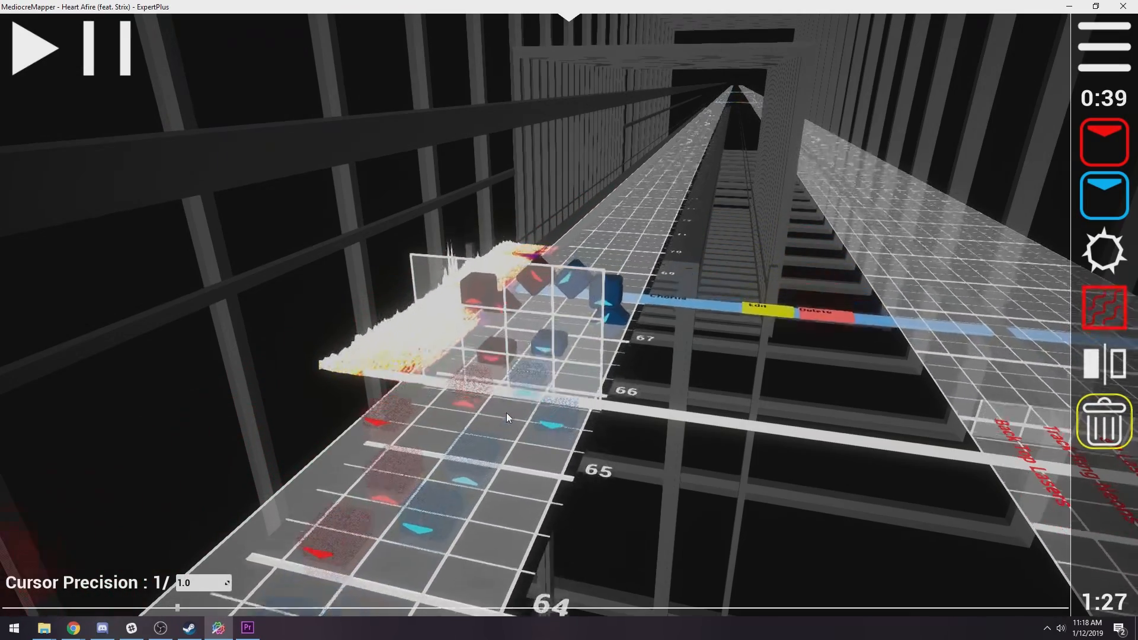
At beat 68, place crossed sideways notes: blue facing left in the leftmost column's middle row, red facing right in the rightmost column's bottom row
key("1")
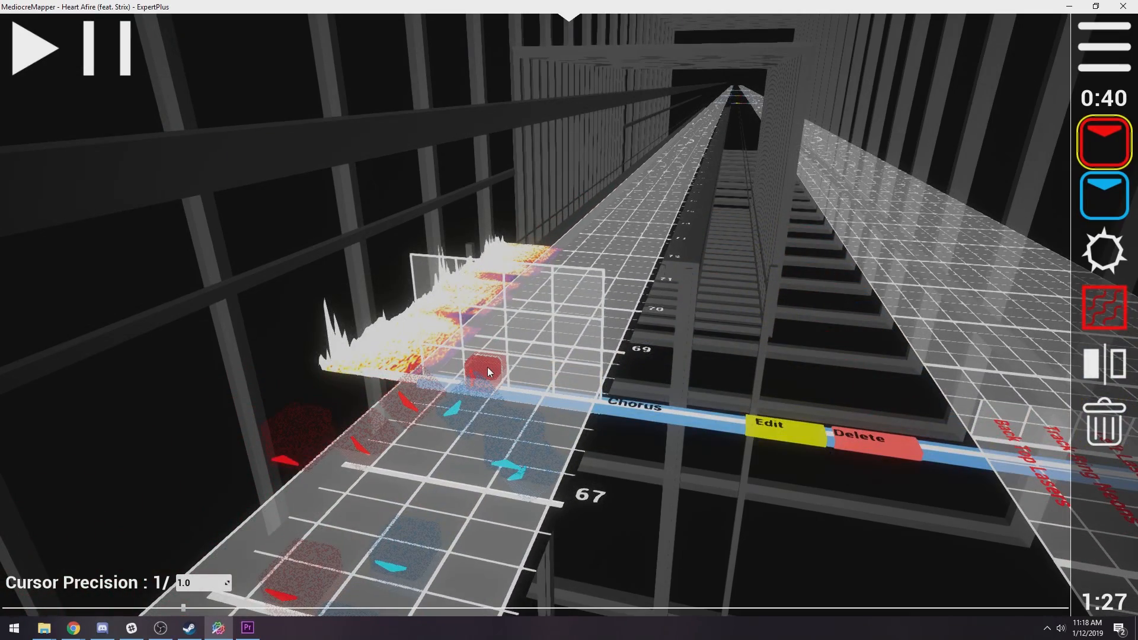
key("a")
left_click(439, 327)
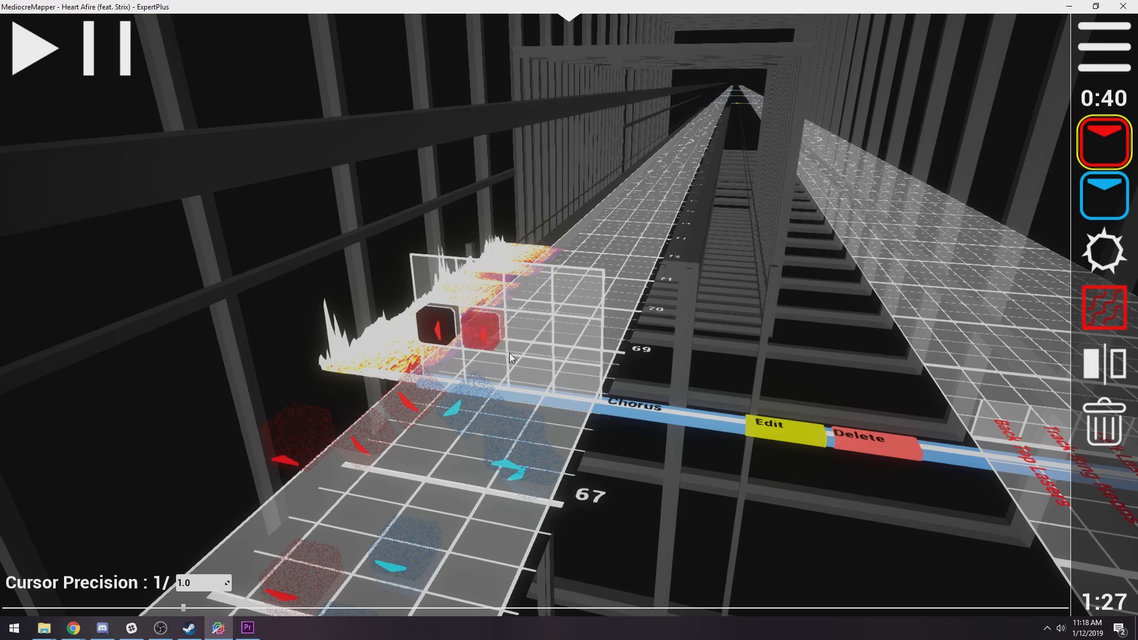
key("2")
key("d")
left_click(573, 382)
Play back the section from beat 64 through the crossed notes at beat 68
key("5")
scroll(565, 381, "up", 3)
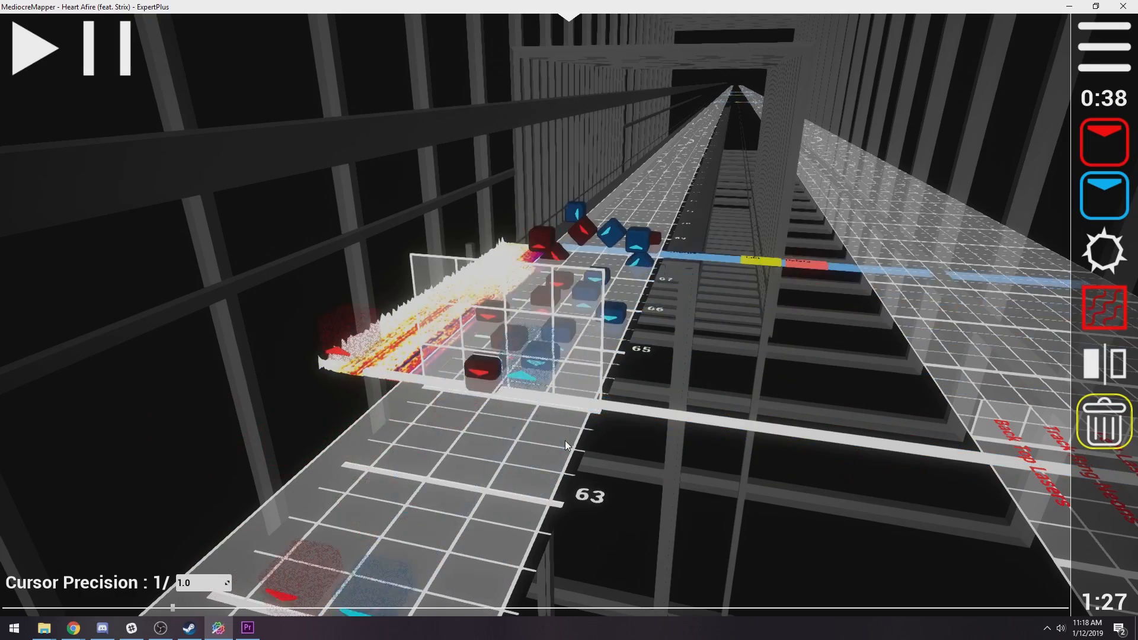
key("space")
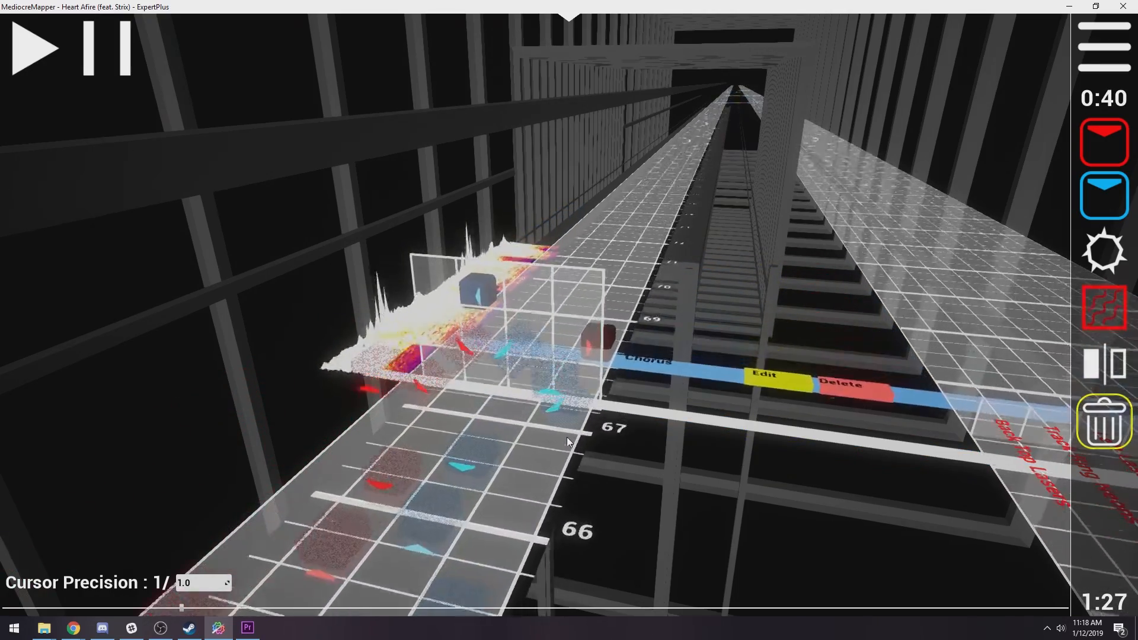
key("space")
Place sideways middle-row notes at beat 69, red leftmost and blue rightmost, and a downward red note in the second column's bottom row at beat 70
key("1")
left_click(436, 328)
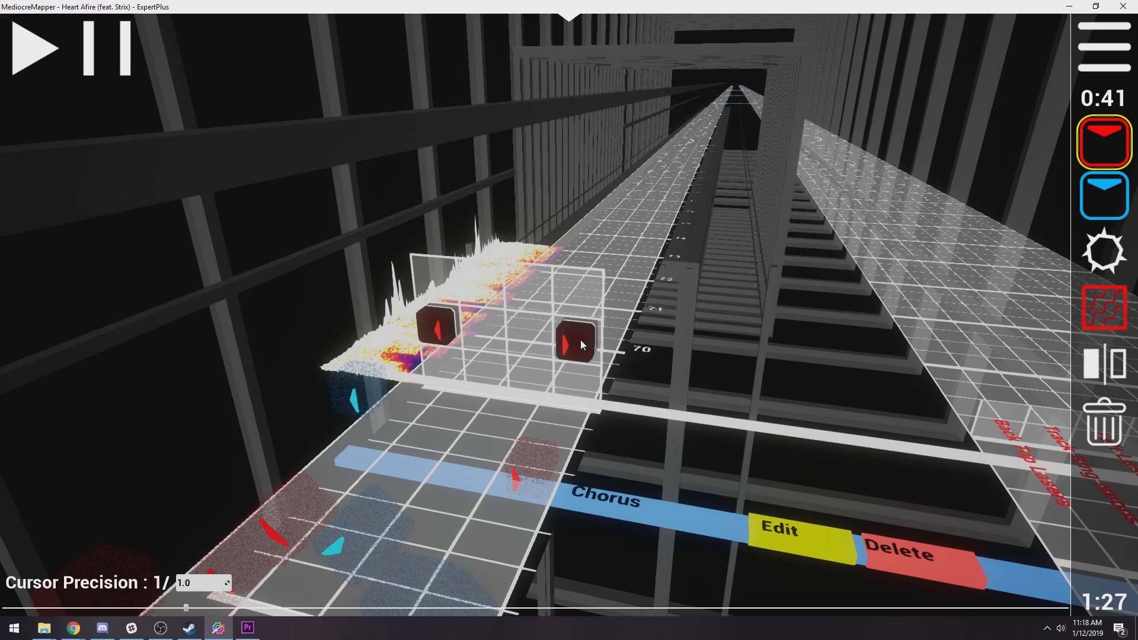
scroll(580, 339, "down", 1)
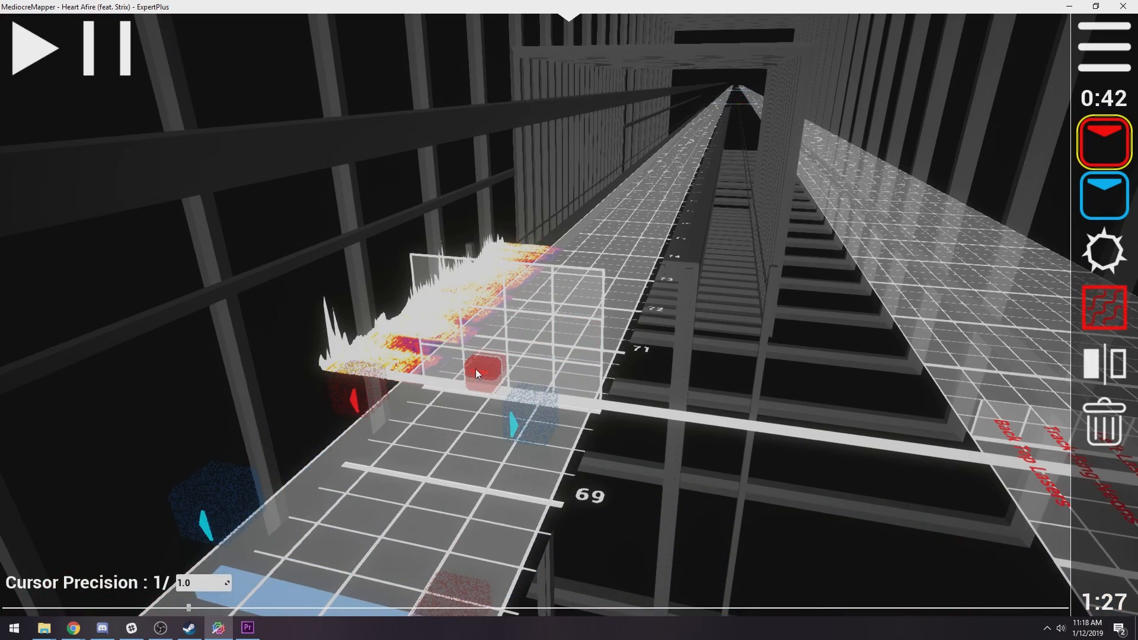
scroll(475, 369, "down", 1)
left_click(480, 369)
Set the cursor precision to 1/2 and go back over the new notes from beat 70 to beat 68
scroll(529, 376, "up", 1, "ctrl")
key("space")
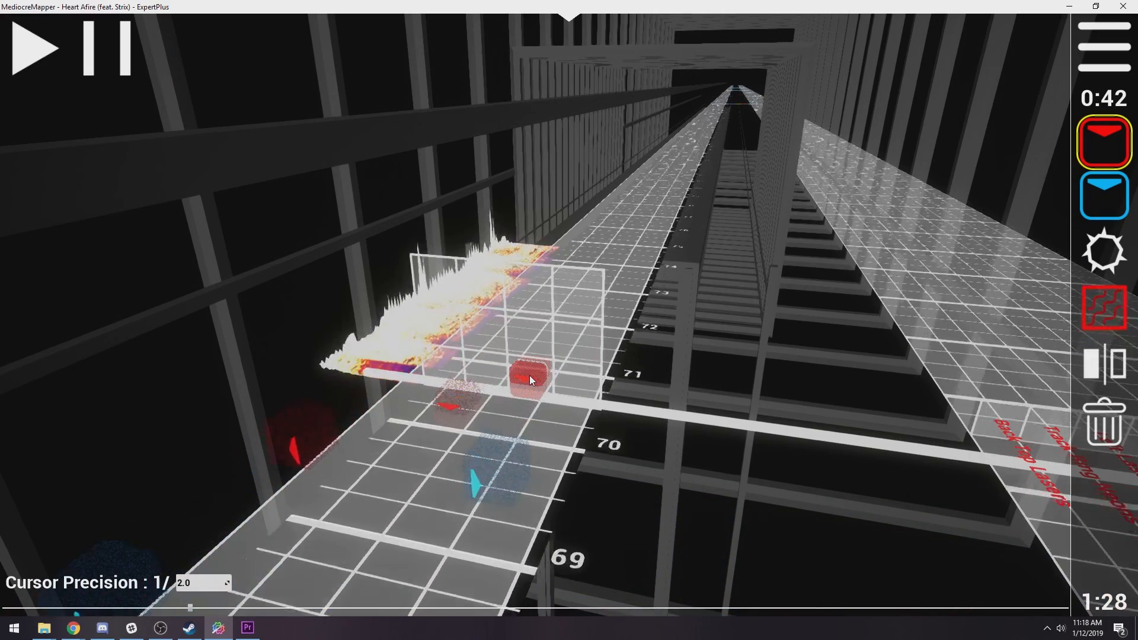
scroll(547, 384, "up", 10)
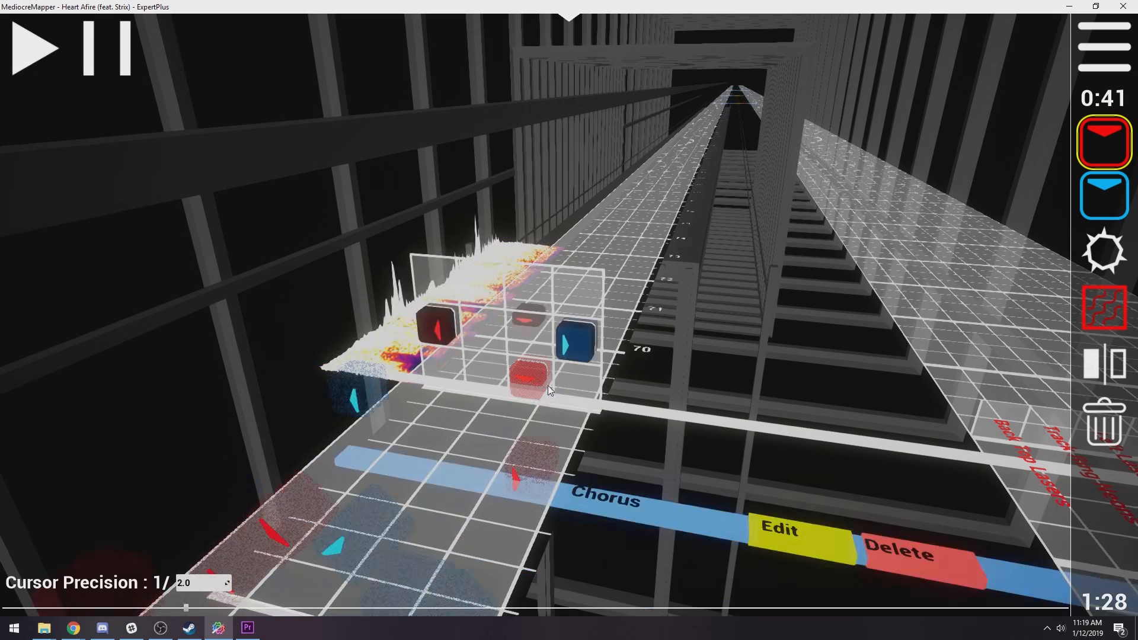
key("5")
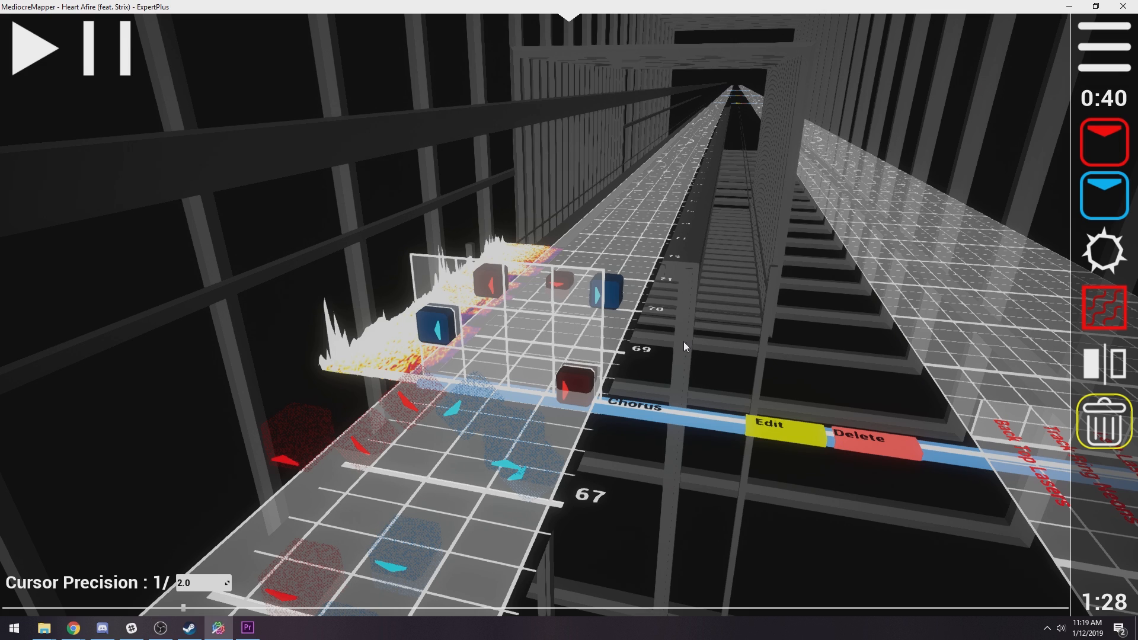
At 1/4 cursor precision, place a downward blue note in the third column's bottom row at beat 70.25 and a diagonal red note leftmost in the middle row at 70.5
scroll(502, 415, "up", 1, "ctrl")
scroll(502, 415, "down", 4)
scroll(490, 378, "down", 1)
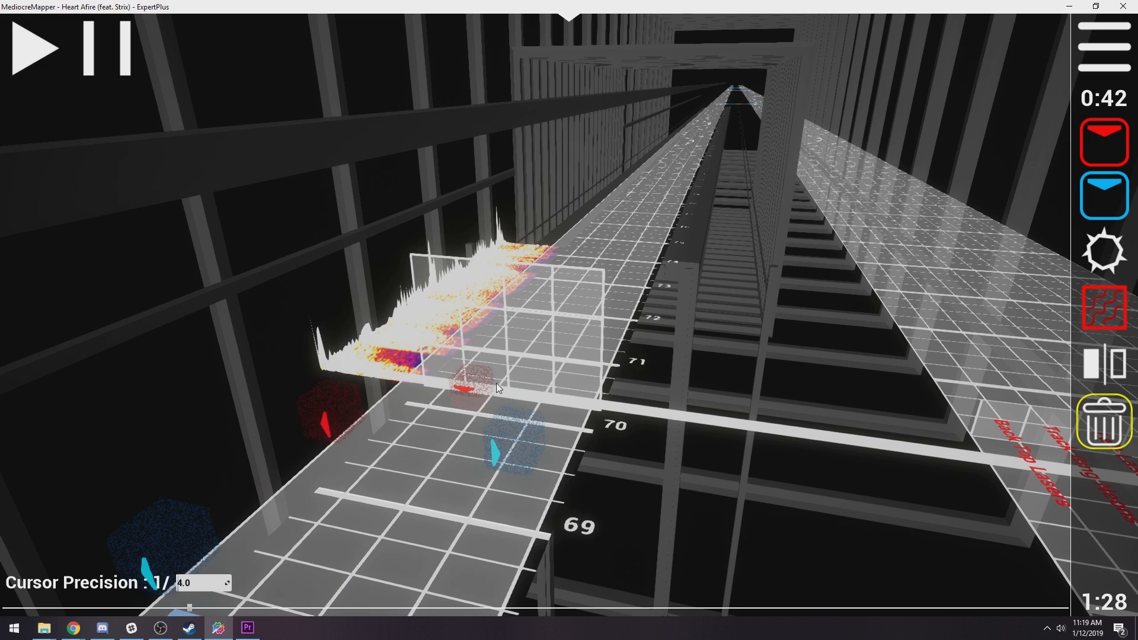
key("1")
scroll(525, 379, "down", 1)
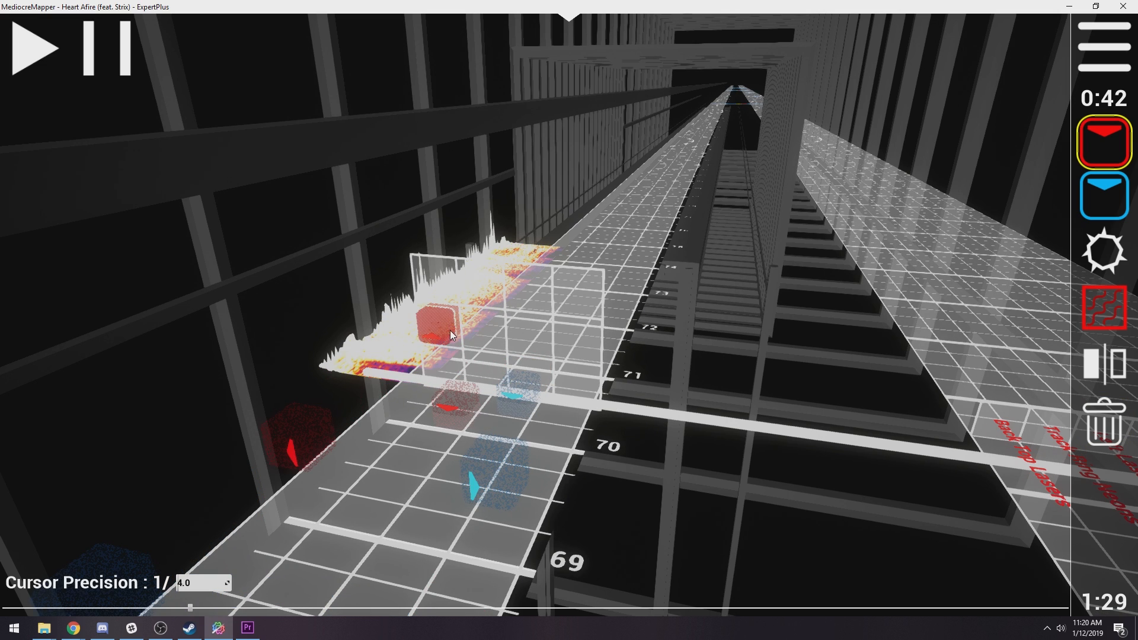
left_click(444, 330)
scroll(486, 349, "down", 2)
In the second column, place a diagonal blue note in the top row at beat 71 and a diagonal red note in the bottom row at beat 71.5
key("2")
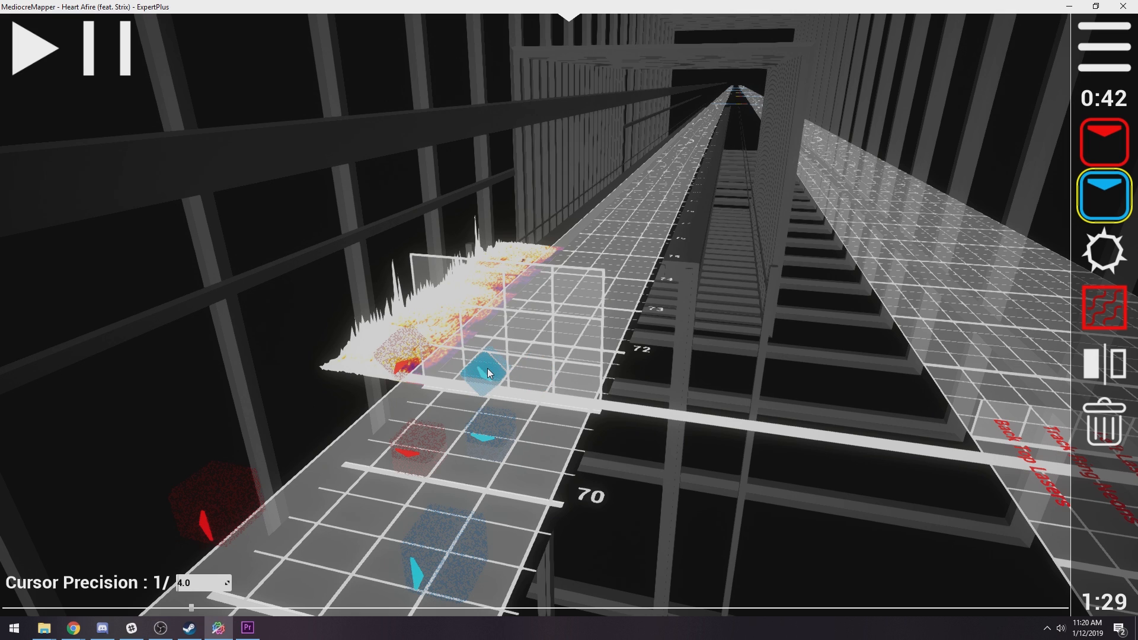
left_click(482, 293)
scroll(498, 305, "down", 2)
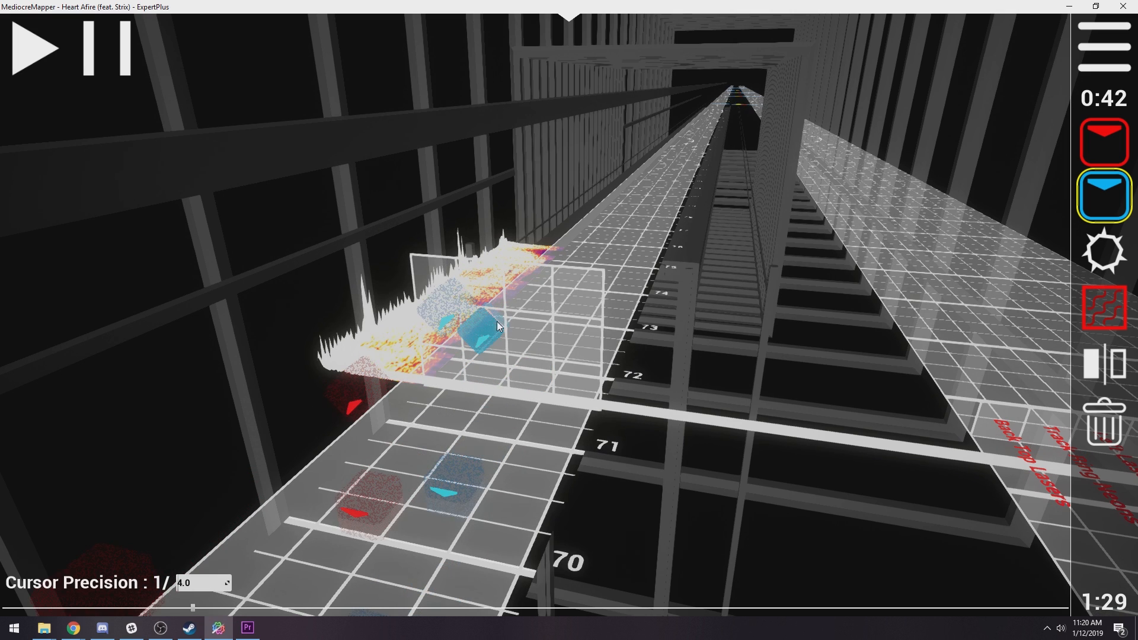
key("1")
left_click(479, 371)
scroll(568, 376, "down", 2)
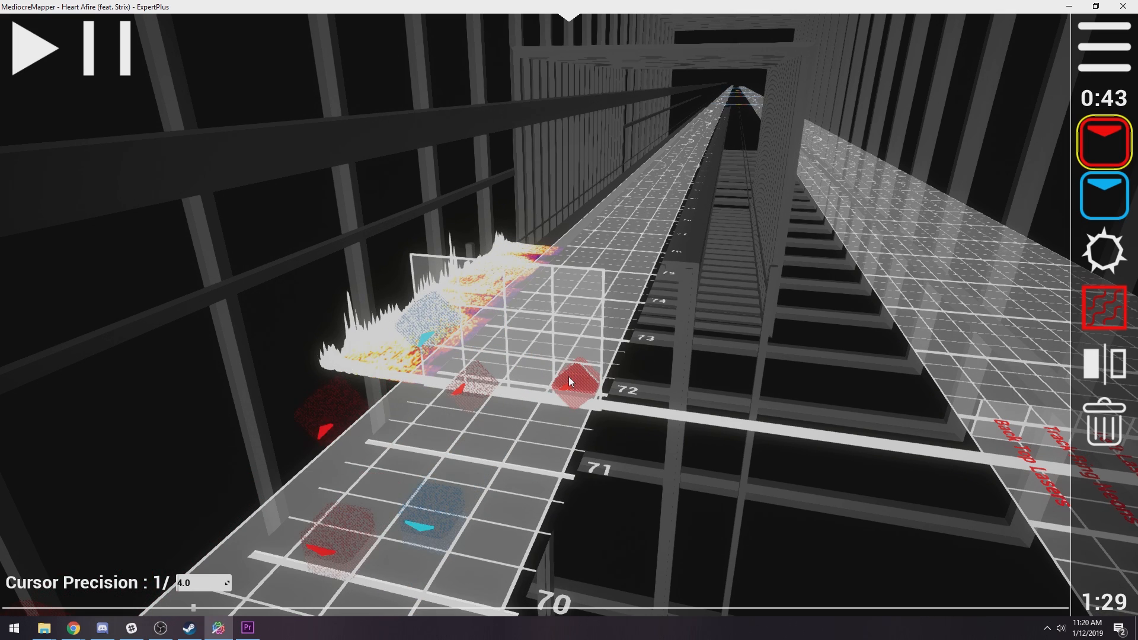
At beat 72, place an upward red note in the second column's top row and a downward blue note in the third column's bottom row
left_click(487, 289)
key("2")
left_click(536, 366)
Set the cursor precision to 1/1 and play back the section containing the new notes around beats 70 to 72
scroll(567, 448, "down", 2, "ctrl")
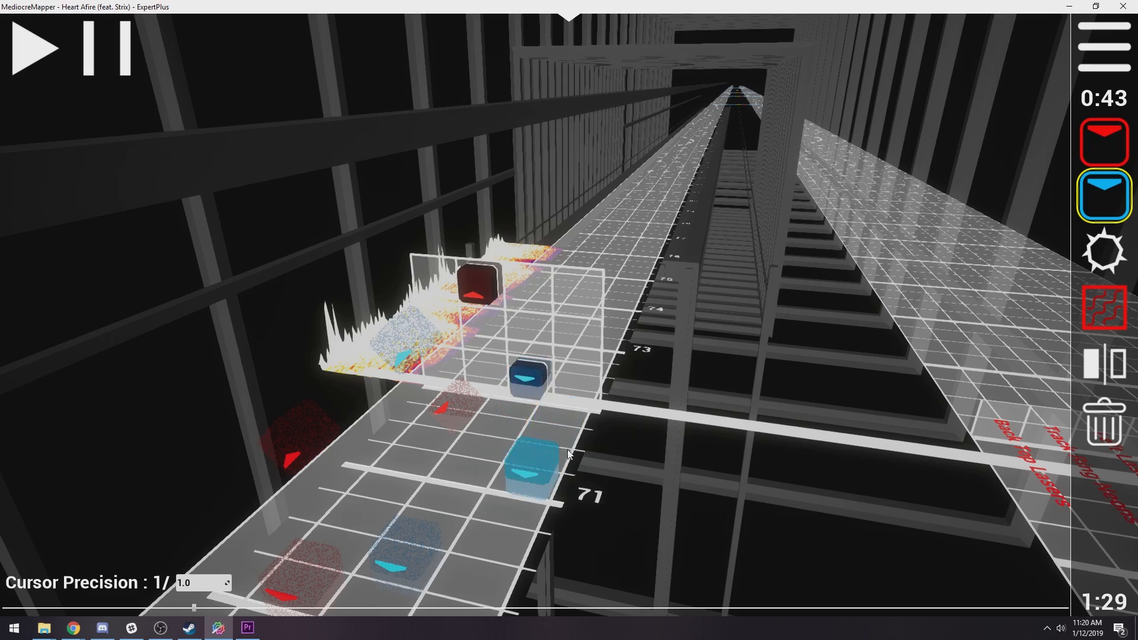
scroll(570, 456, "down", 7)
key("5")
key("space")
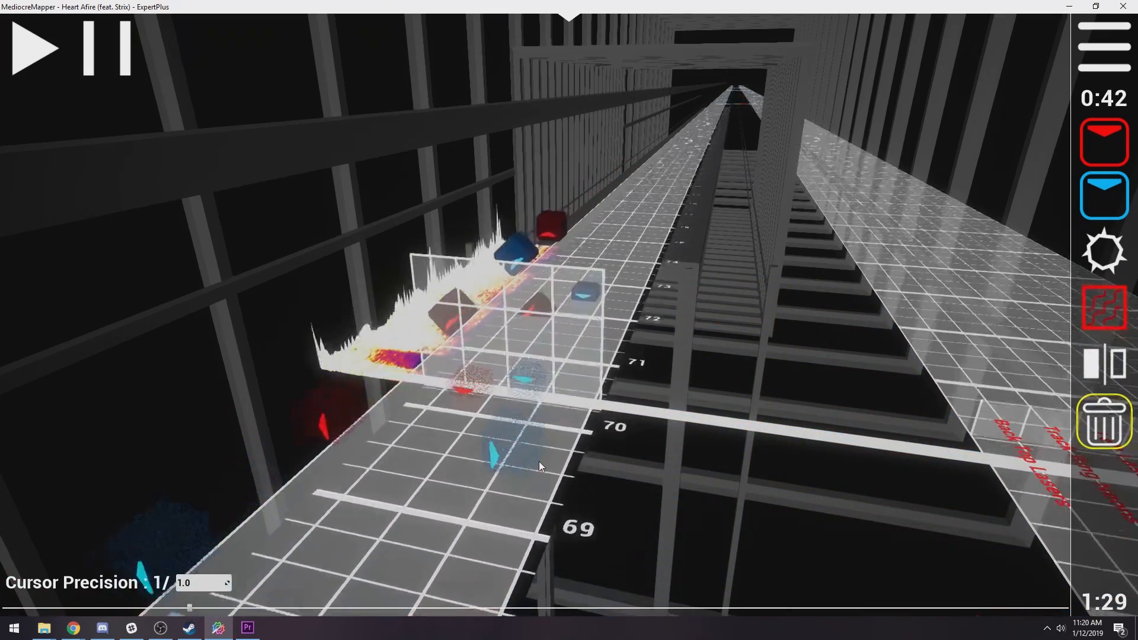
key("space")
scroll(534, 450, "down", 2)
key("space")
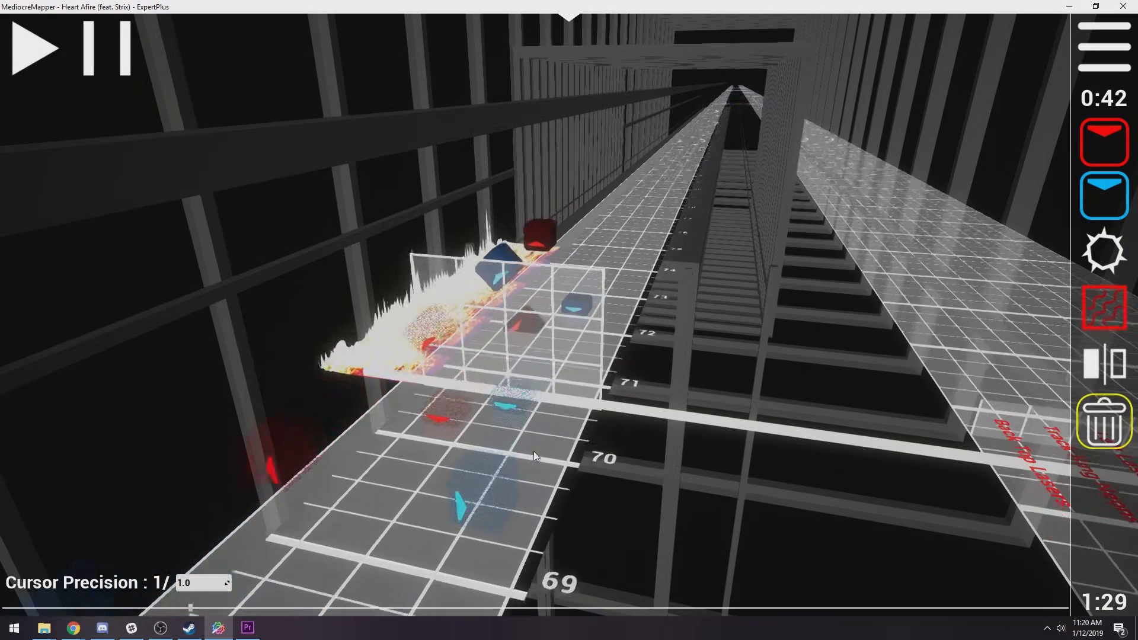
scroll(533, 451, "down", 2)
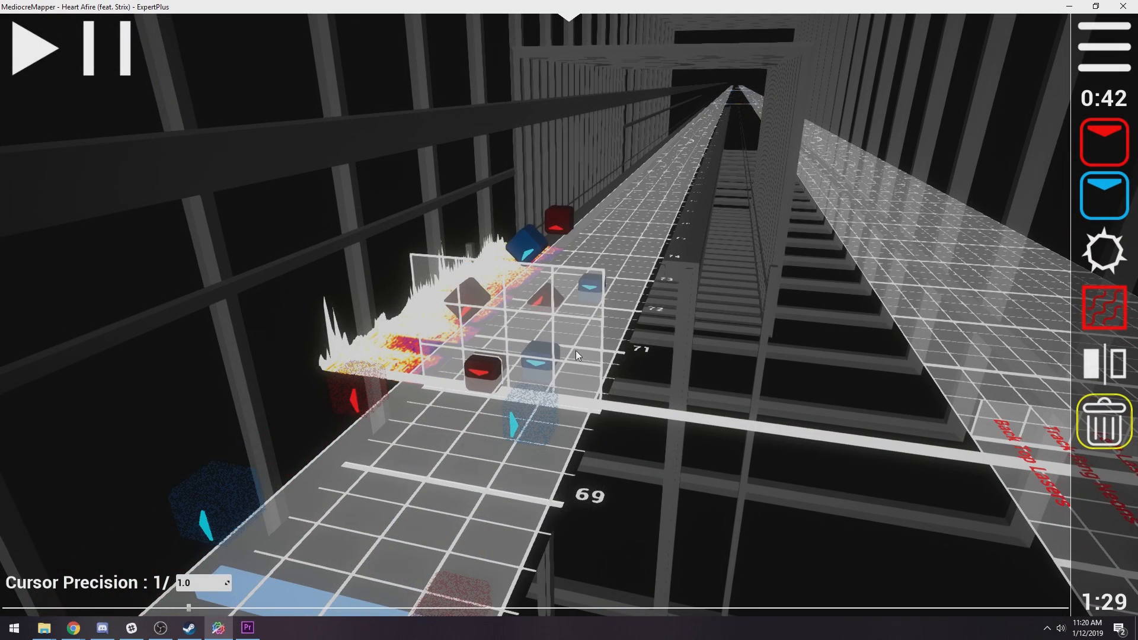
At 1/4 cursor precision, move the leftmost column's diagonal red note to beat 70.75 and the top-row diagonal blue note to beat 71.25
type("4")
scroll(577, 354, "up", 1)
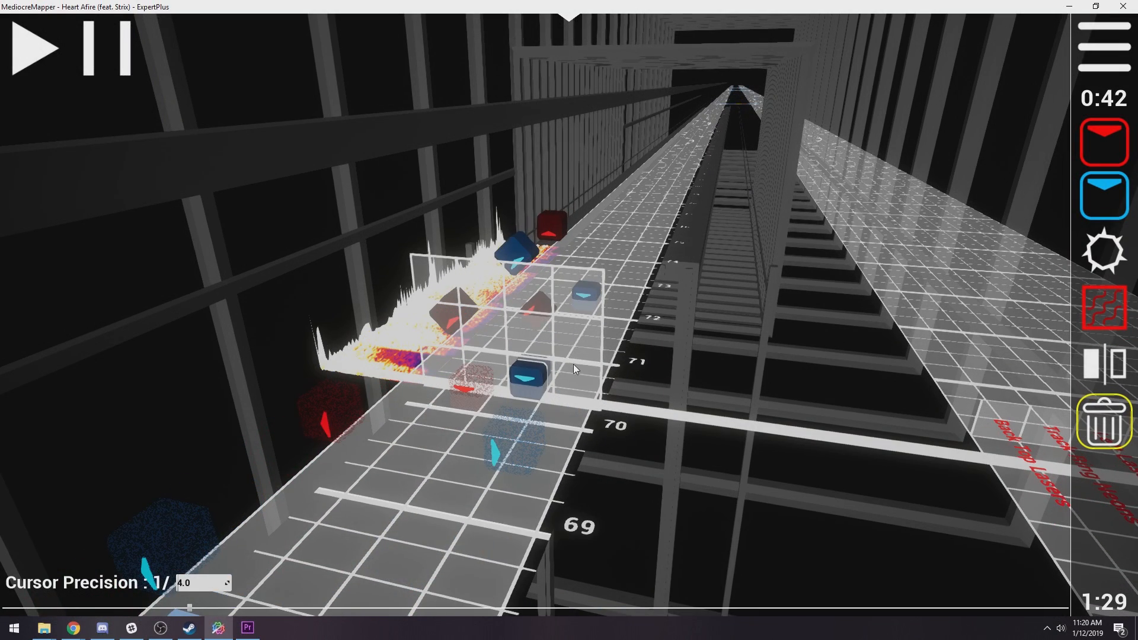
scroll(574, 364, "up", 1)
scroll(500, 360, "up", 1)
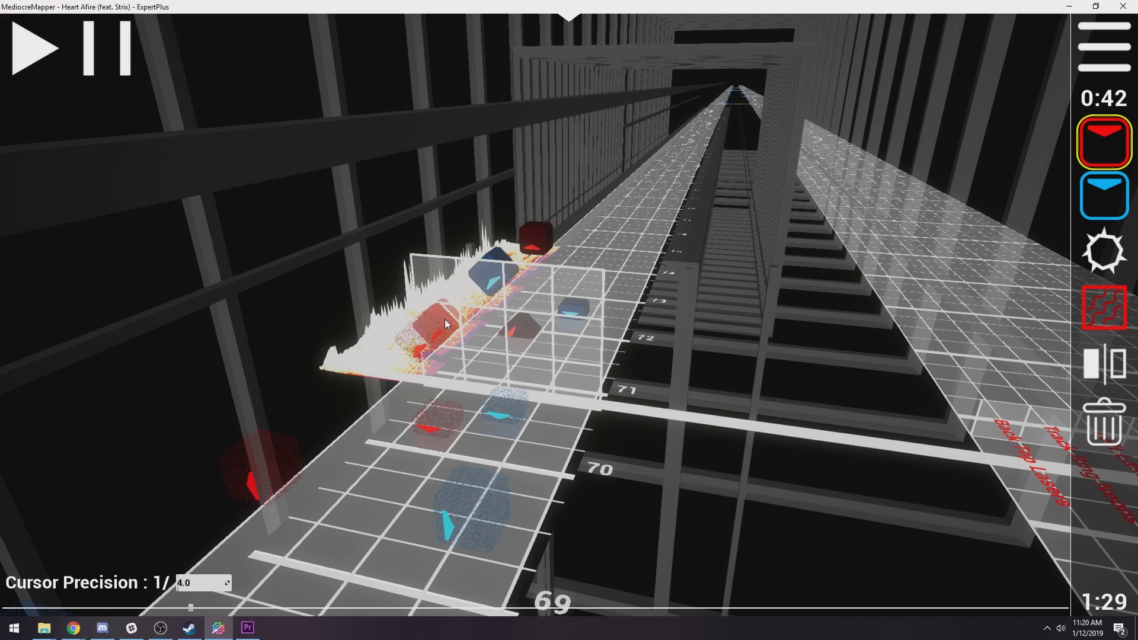
scroll(523, 357, "up", 2)
left_click(474, 292)
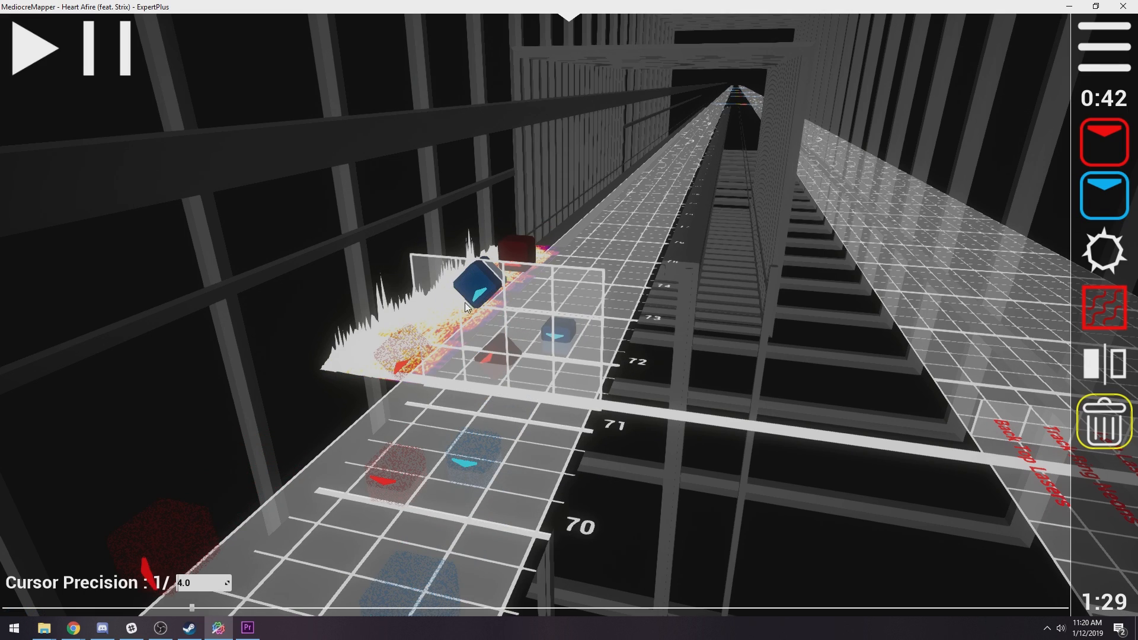
key("1")
scroll(546, 396, "up", 1)
Play back the chorus opening from about beat 68 through the shifted diagonal notes
scroll(545, 396, "down", 4)
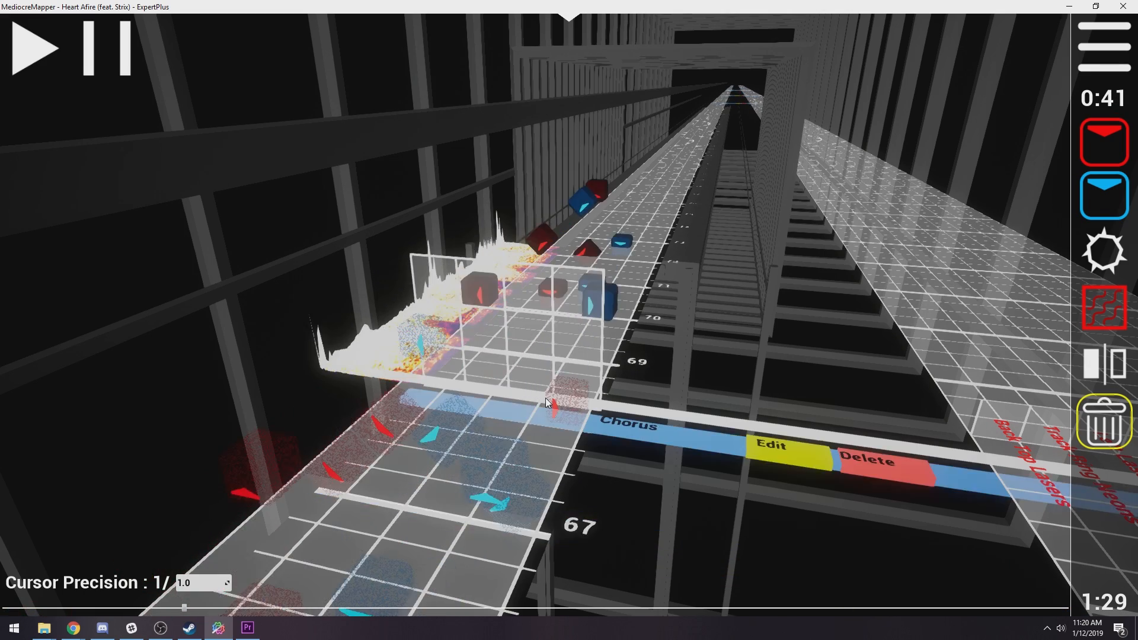
key("space")
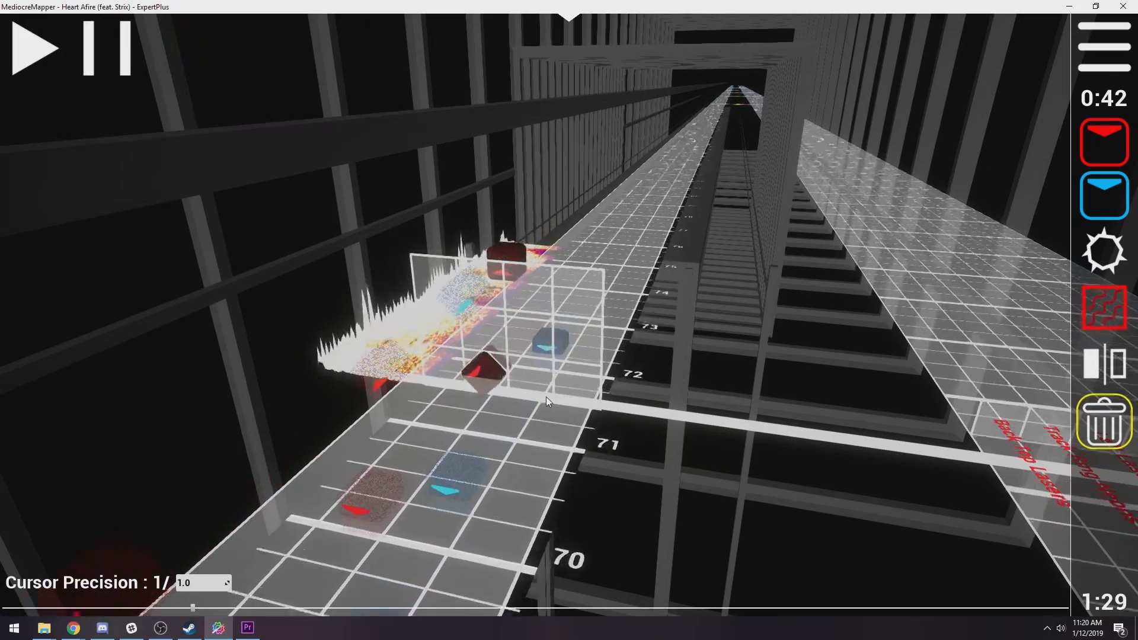
scroll(546, 396, "down", 4)
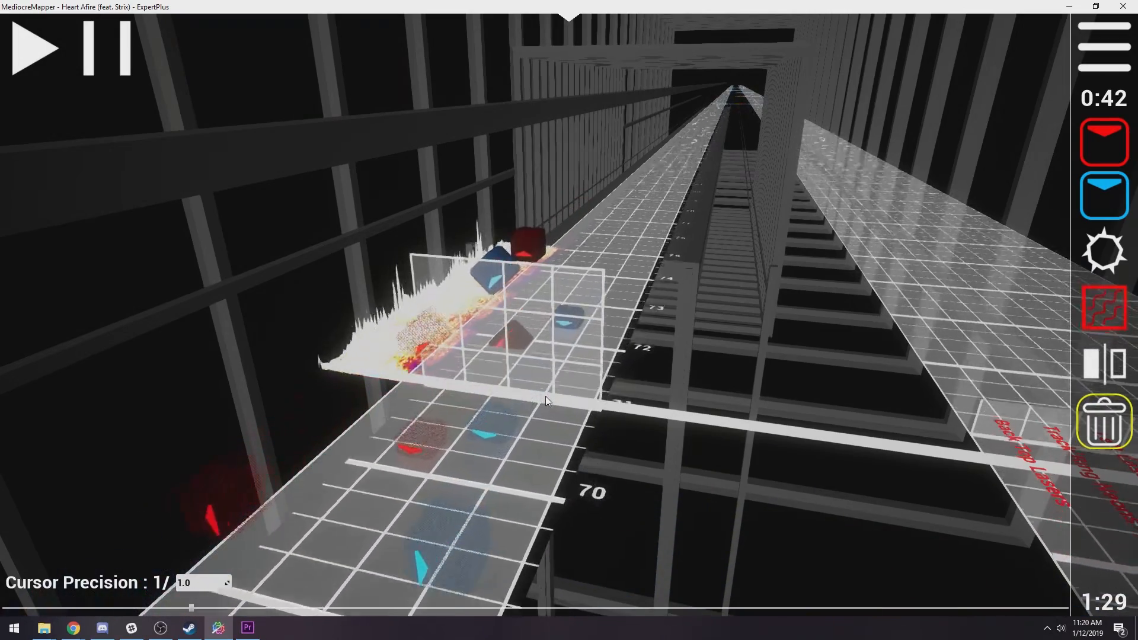
key("space")
At beat 73, place a diagonal red note in the leftmost column's bottom row and a diagonal blue note in the rightmost column's top row
key("1")
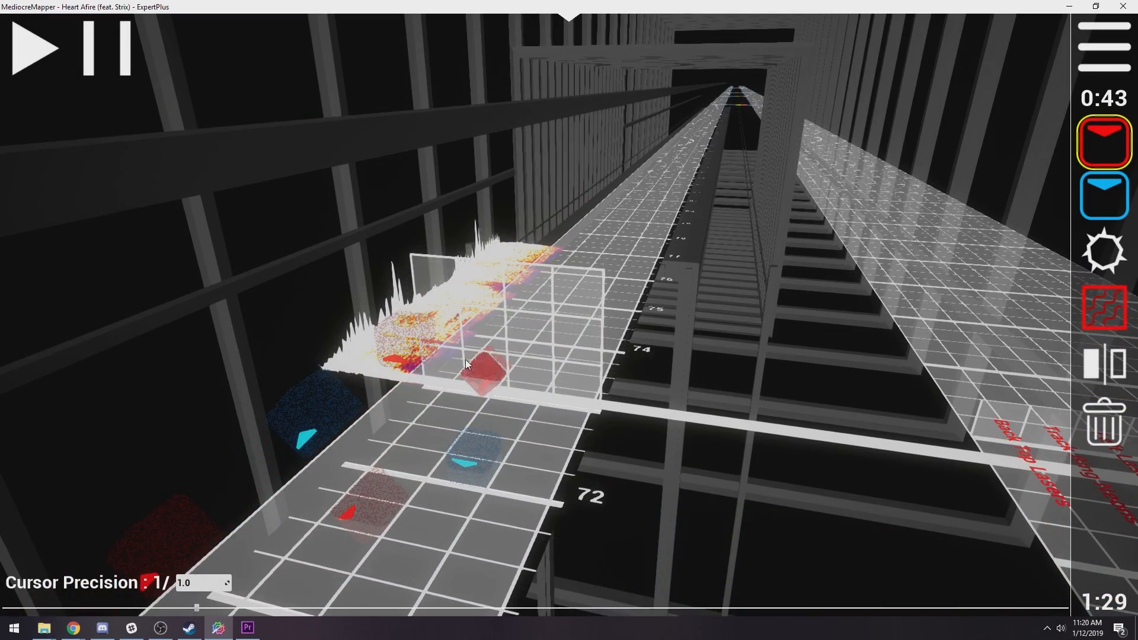
left_click(445, 369)
left_click(581, 298)
Play back the section from beat 70 through the diagonal notes at beat 73
scroll(619, 436, "down", 3)
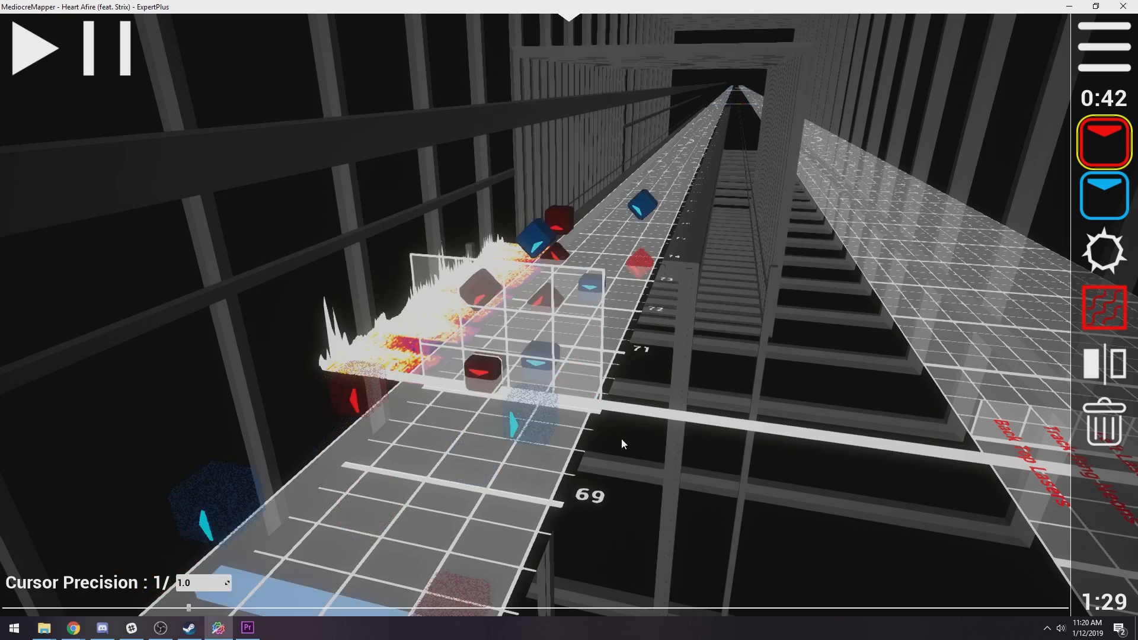
key("space")
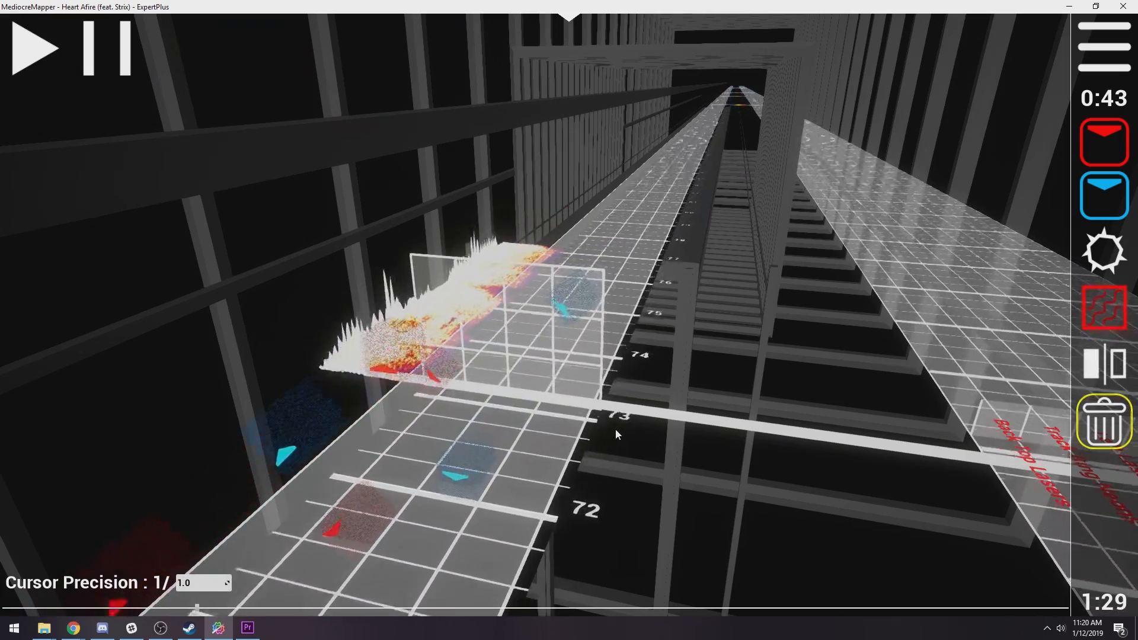
scroll(558, 407, "down", 5)
key("space")
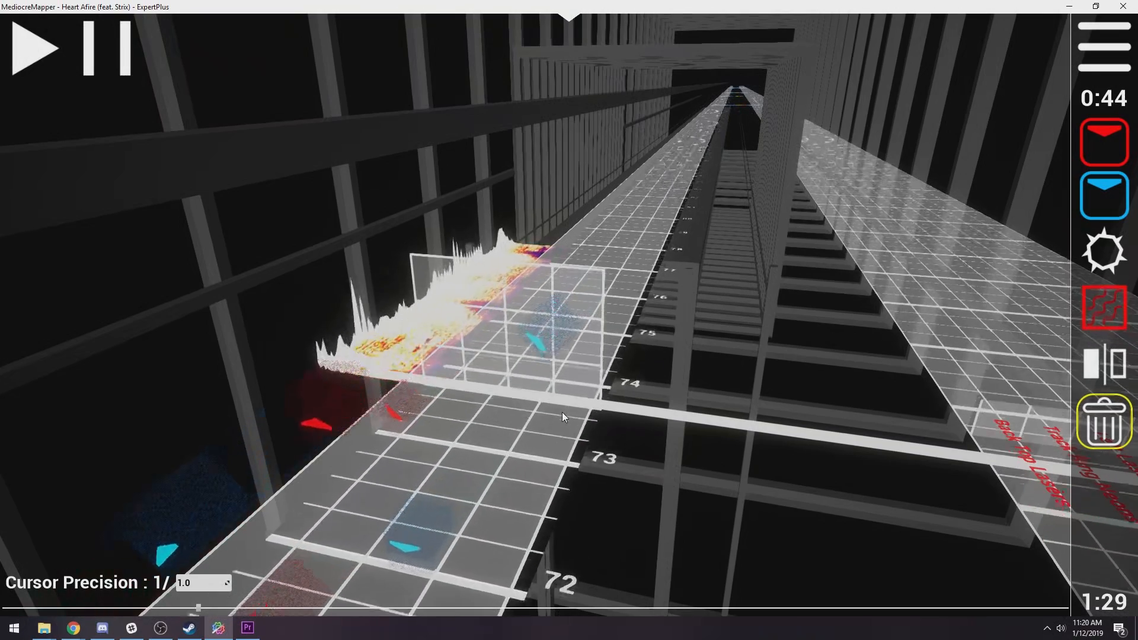
Move the diagonal blue note at beat 73 down to the rightmost column's middle row
scroll(562, 412, "down", 3)
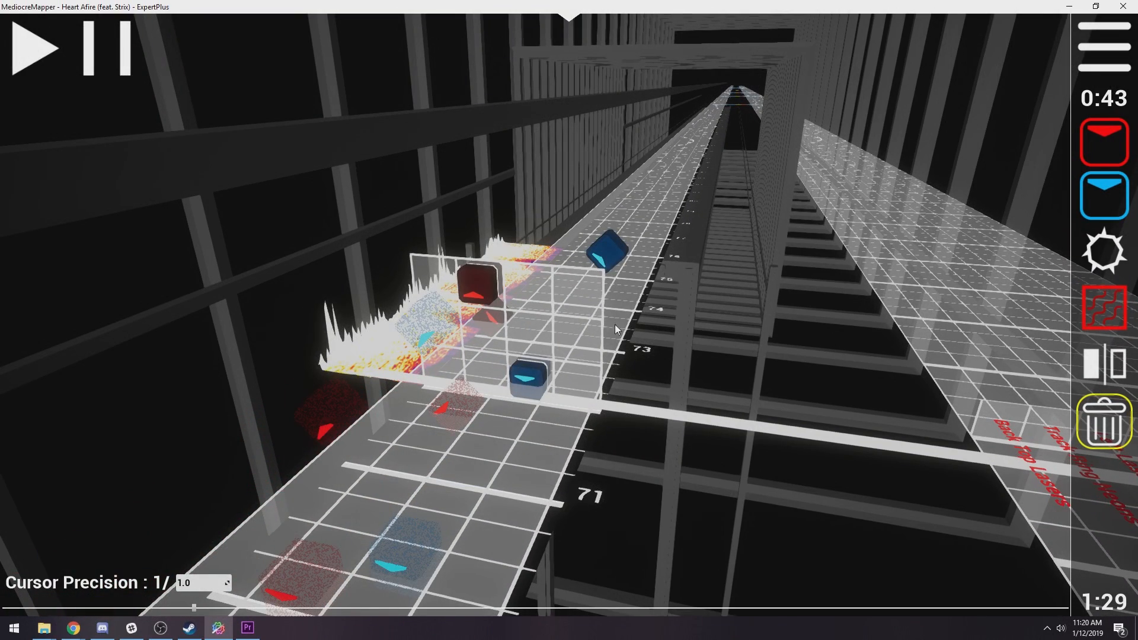
scroll(614, 356, "up", 2)
scroll(615, 366, "down", 1)
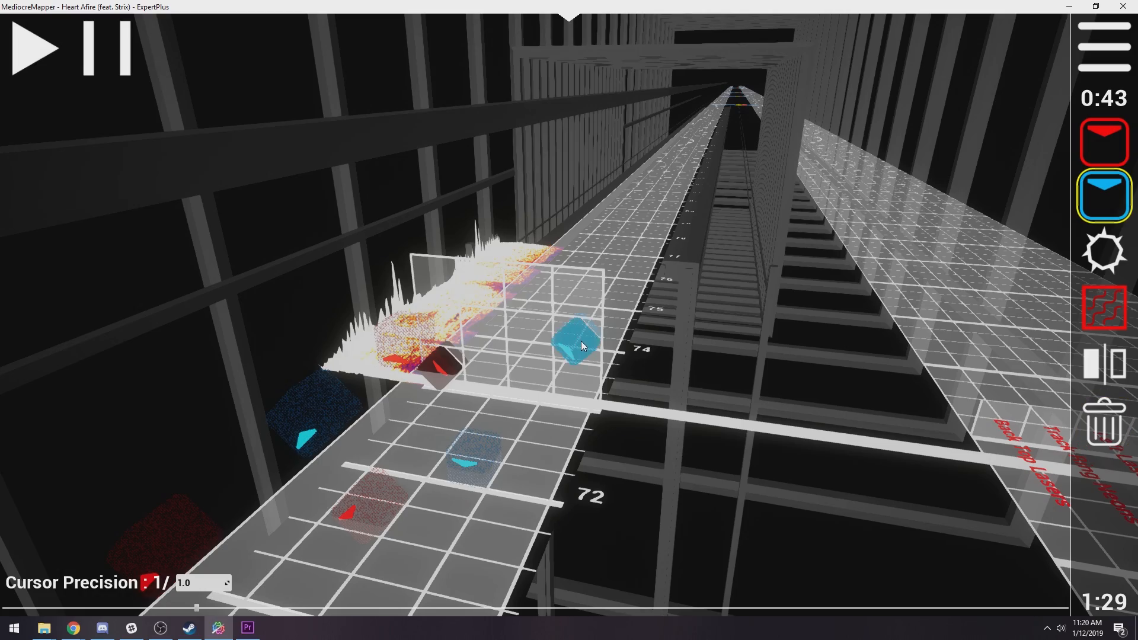
Play back the section from about beat 71 to check the adjusted notes at beat 73
scroll(602, 409, "down", 2)
key("space")
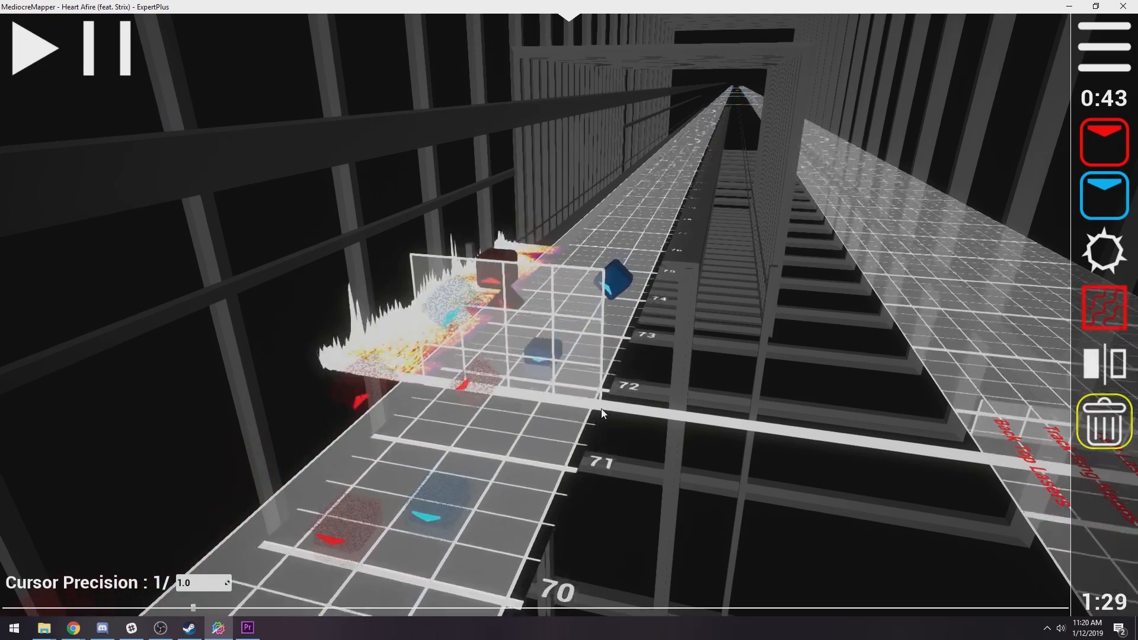
key("space")
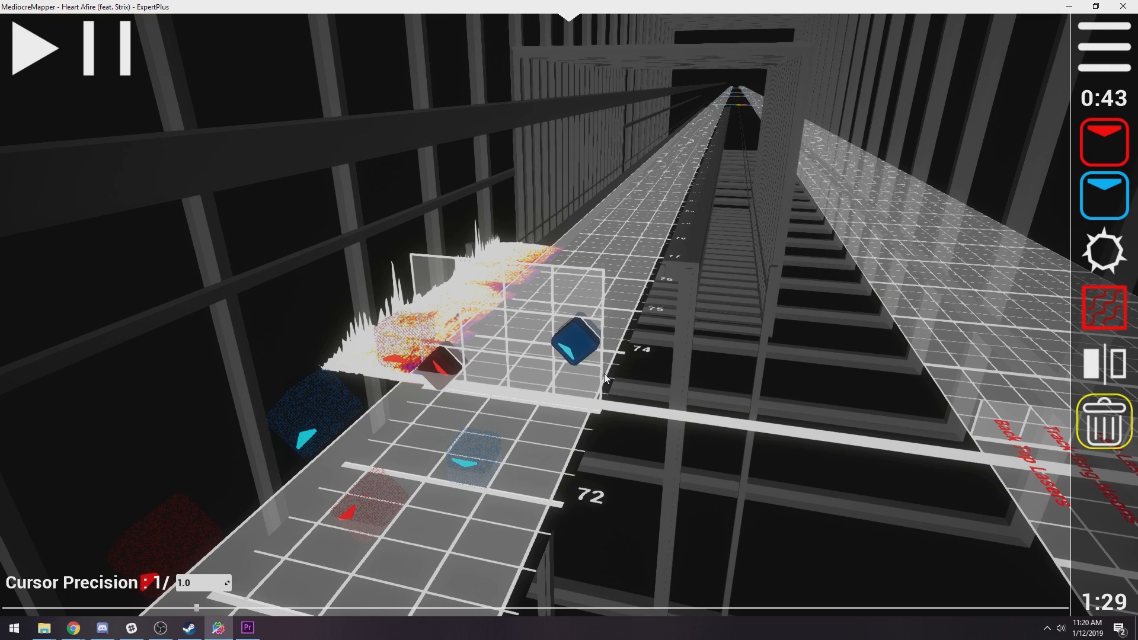
Place an upward red note in the leftmost column's middle row at beat 73.5 and a downward blue note in the second column's bottom row at beat 73.75
scroll(579, 367, "up", 1, "ctrl")
scroll(579, 367, "up", 1)
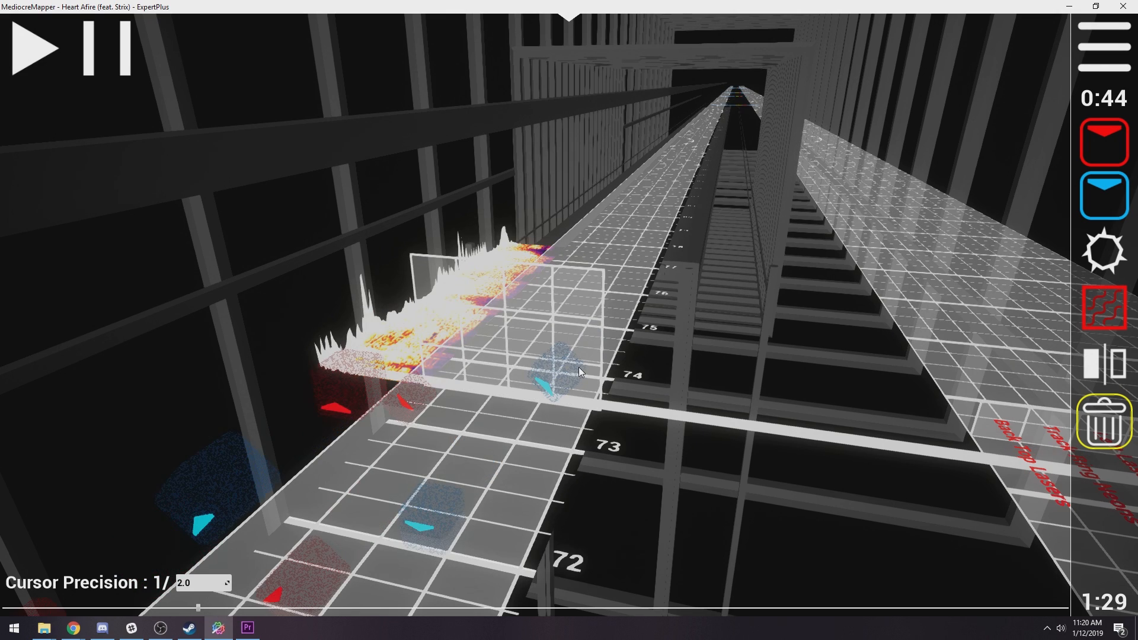
key("1")
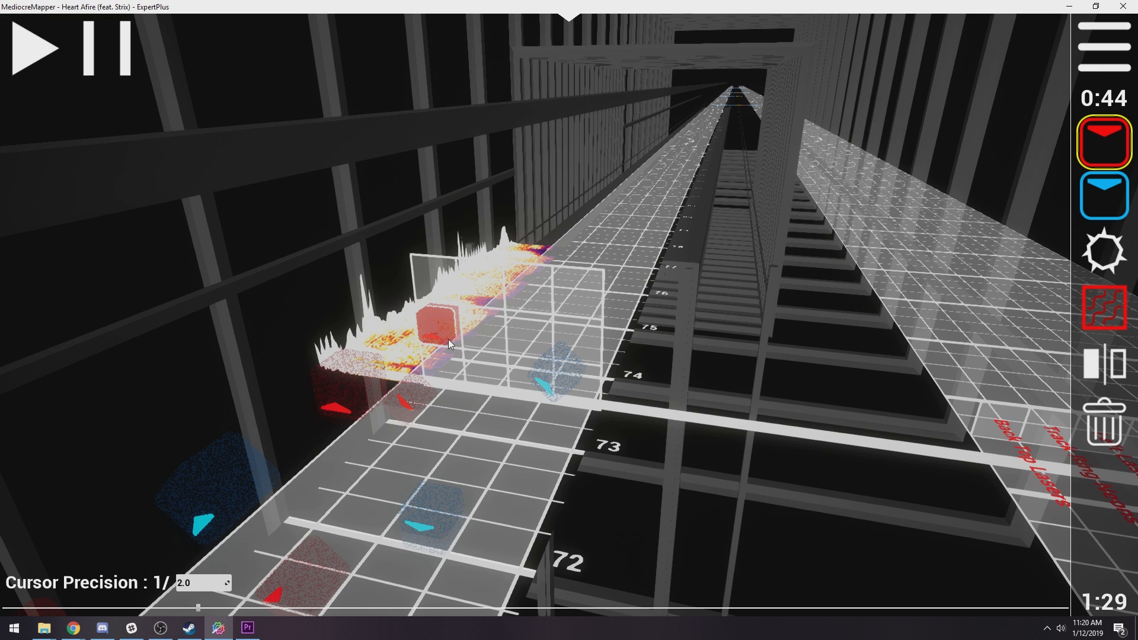
left_click(449, 339)
scroll(509, 365, "up", 1)
key("2")
scroll(512, 362, "down", 1)
scroll(535, 361, "up", 1, "ctrl")
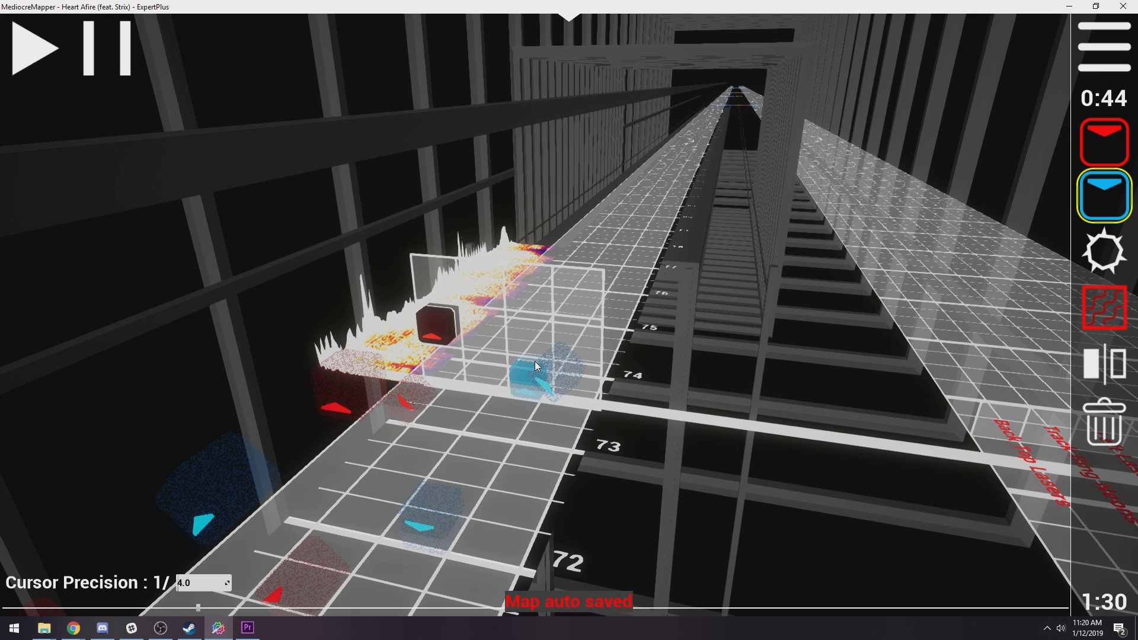
scroll(535, 363, "up", 1)
key("s")
left_click(492, 370)
Place a downward red note in the leftmost column's bottom row at beat 74 and a diagonal blue note in the third column's top row at beat 74.5
scroll(497, 371, "up", 1)
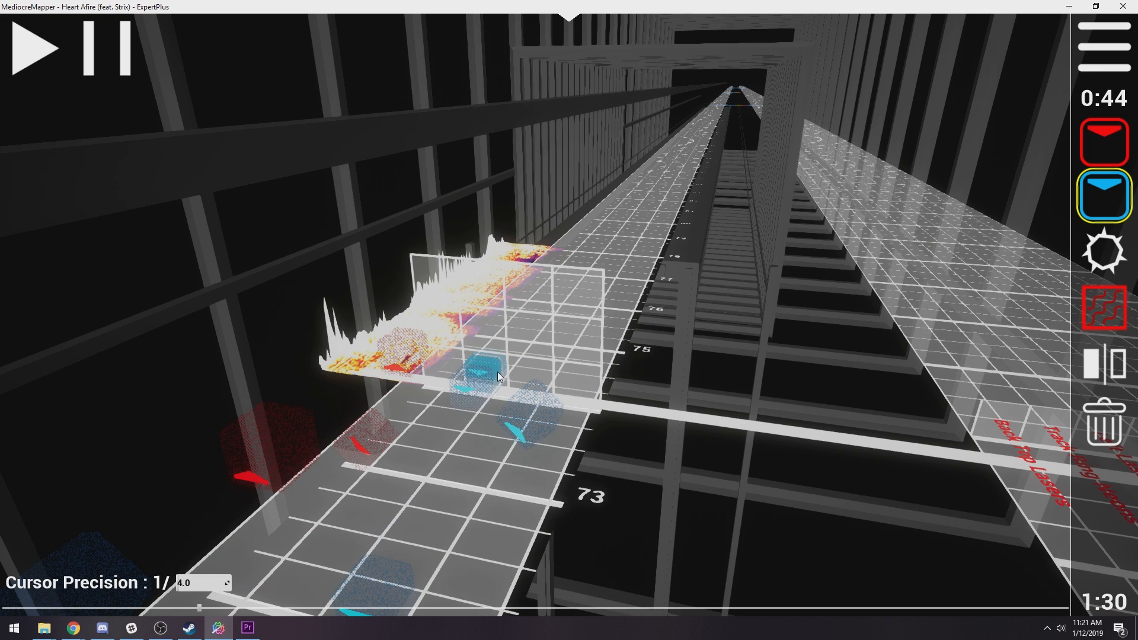
key("1")
left_click(447, 362)
scroll(475, 362, "up", 1)
scroll(522, 353, "up", 1)
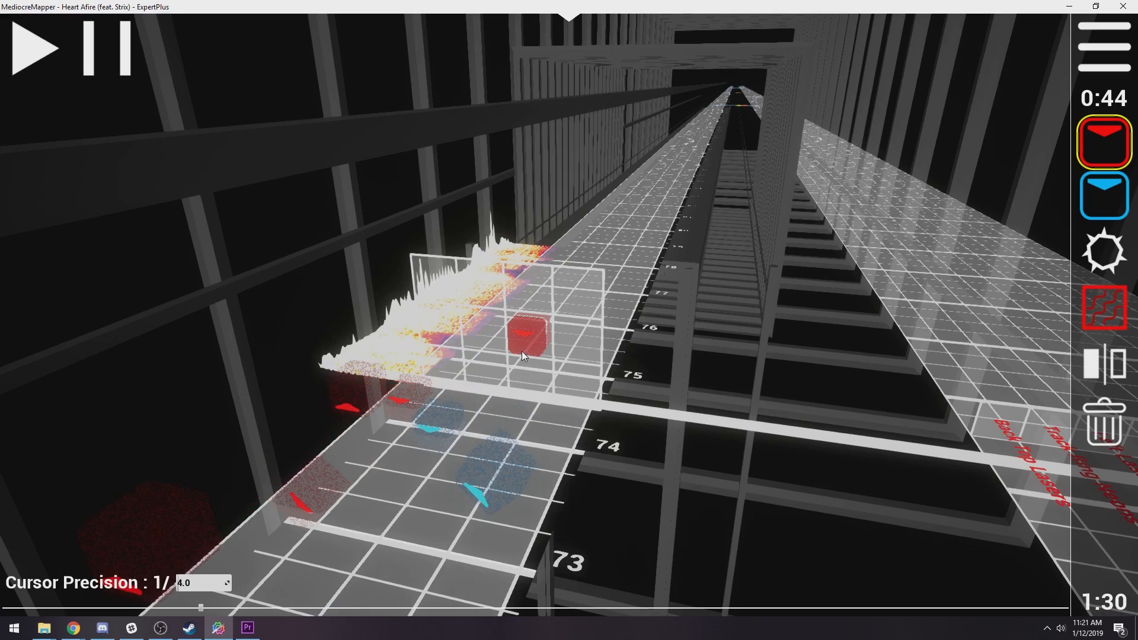
Set the cursor precision to 1/1 and play back the notes around beats 72 to 74
scroll(594, 359, "down", 2, "ctrl")
scroll(601, 395, "down", 5)
key("5")
key("space")
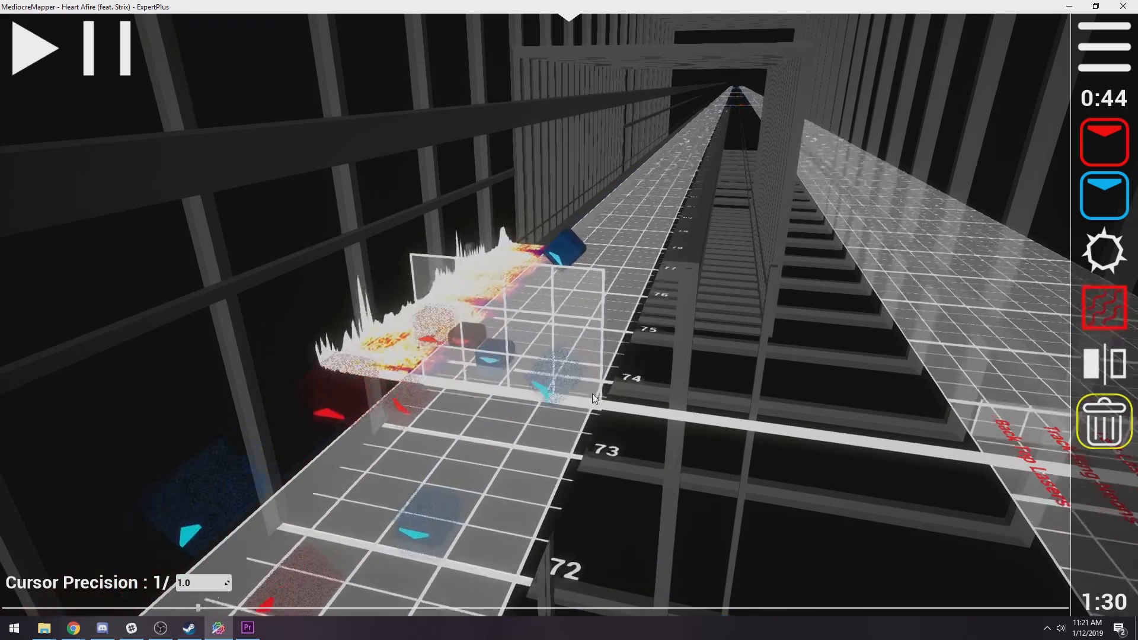
key("space")
key("space")
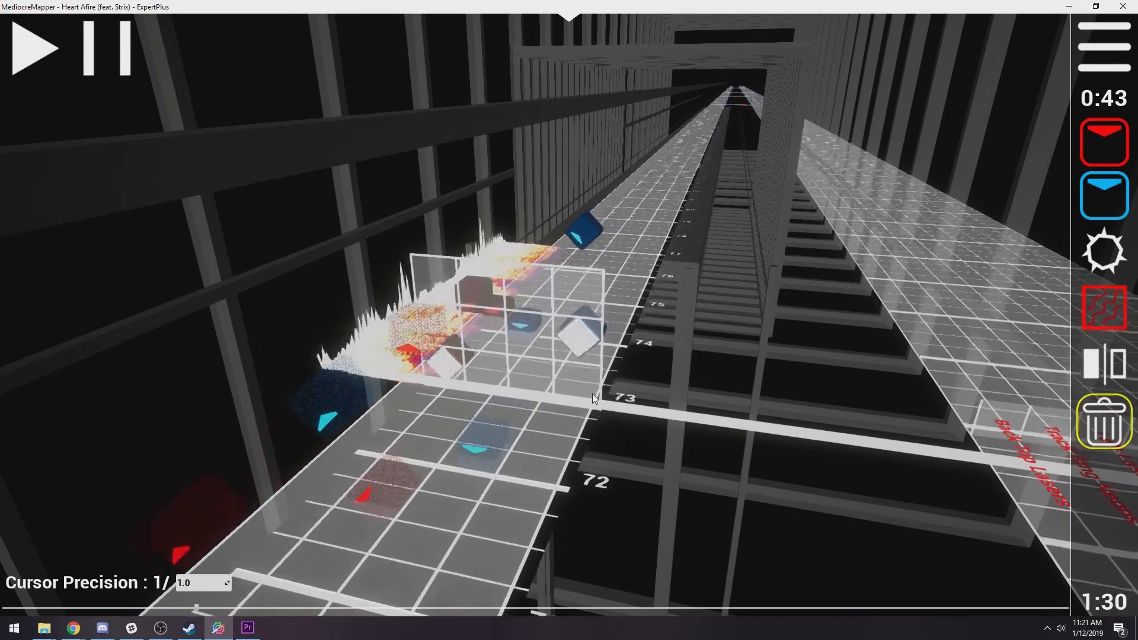
key("space")
scroll(594, 394, "down", 3)
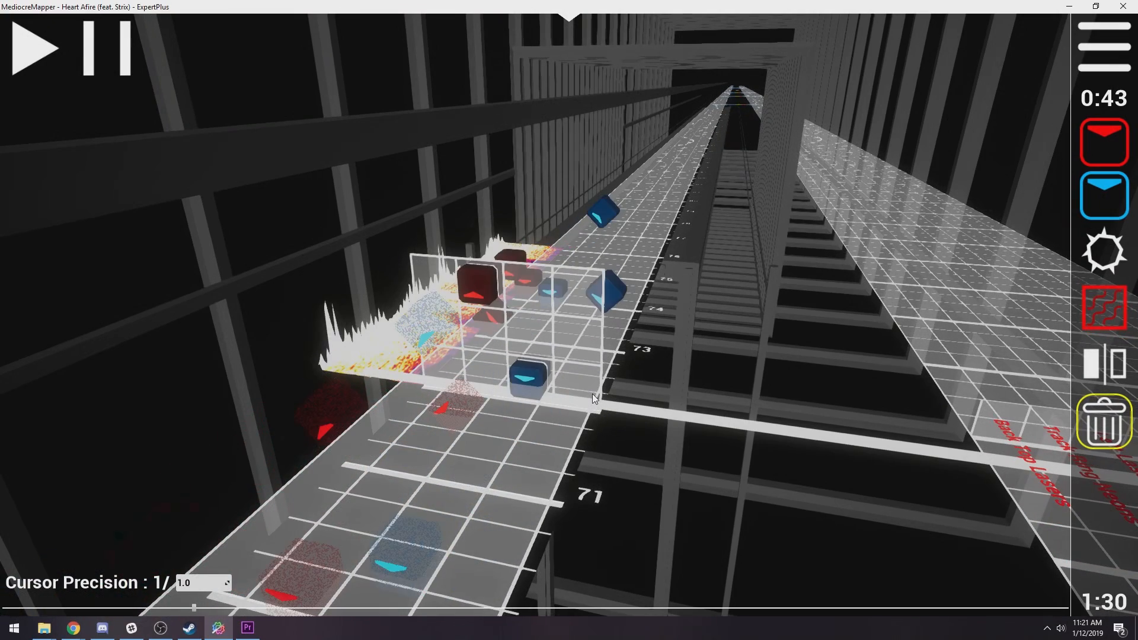
At 1/4 cursor precision, add a red note at beat 73.25 and replace the red note at beat 73.5 with a downward blue note in the second column's bottom row
scroll(593, 394, "up", 1)
scroll(521, 340, "up", 1, "ctrl")
scroll(516, 338, "up", 1, "ctrl")
scroll(546, 359, "up", 1)
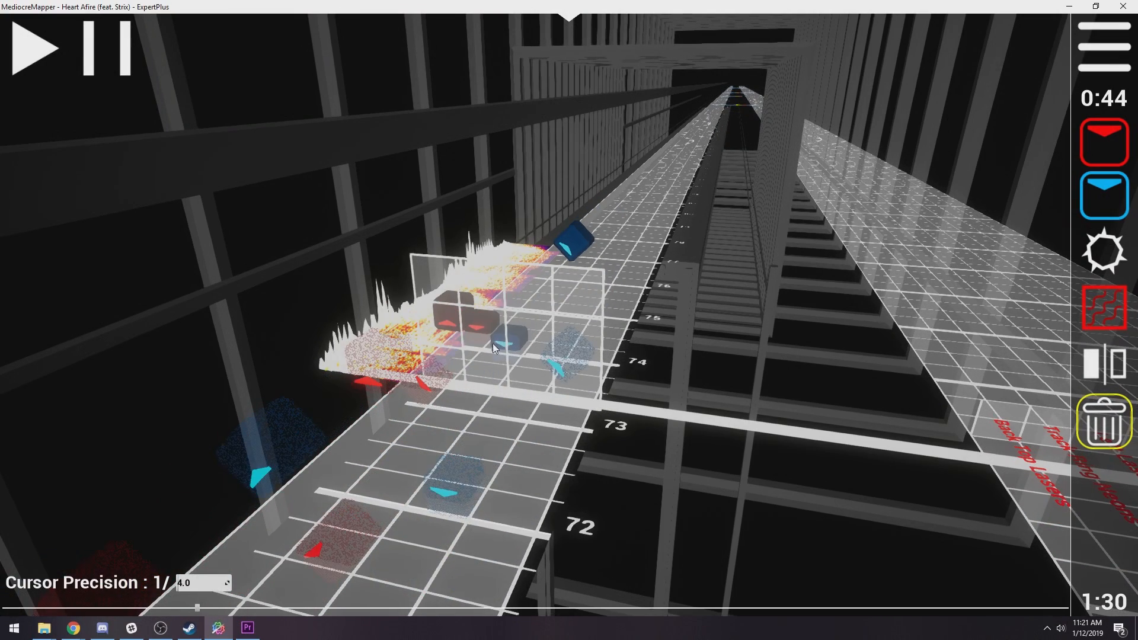
key("1")
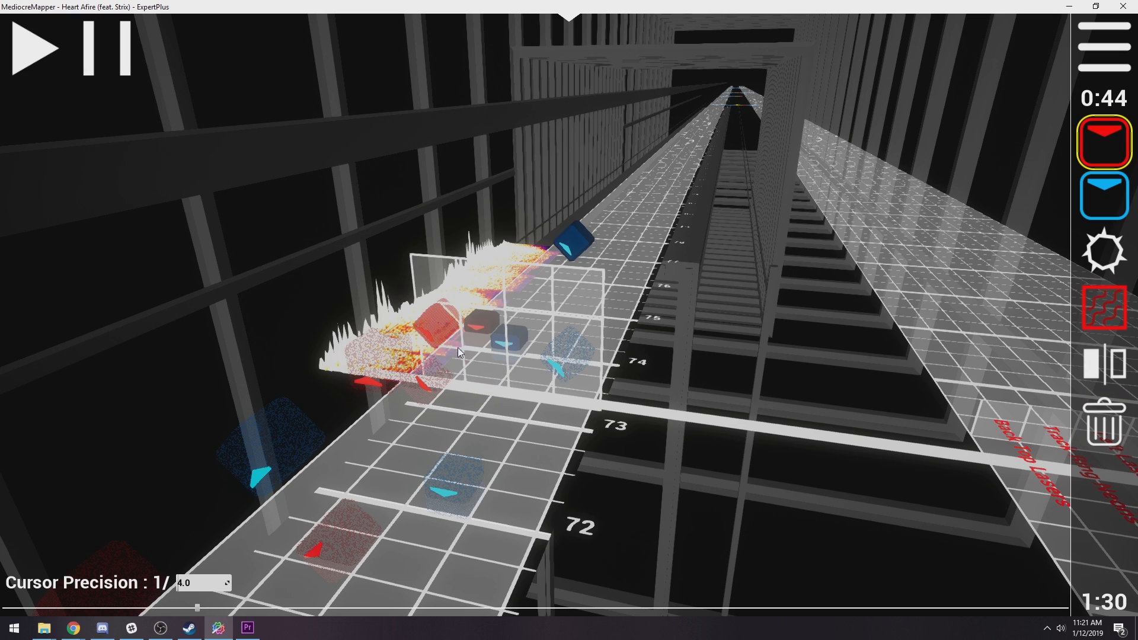
key("2")
scroll(510, 372, "up", 1)
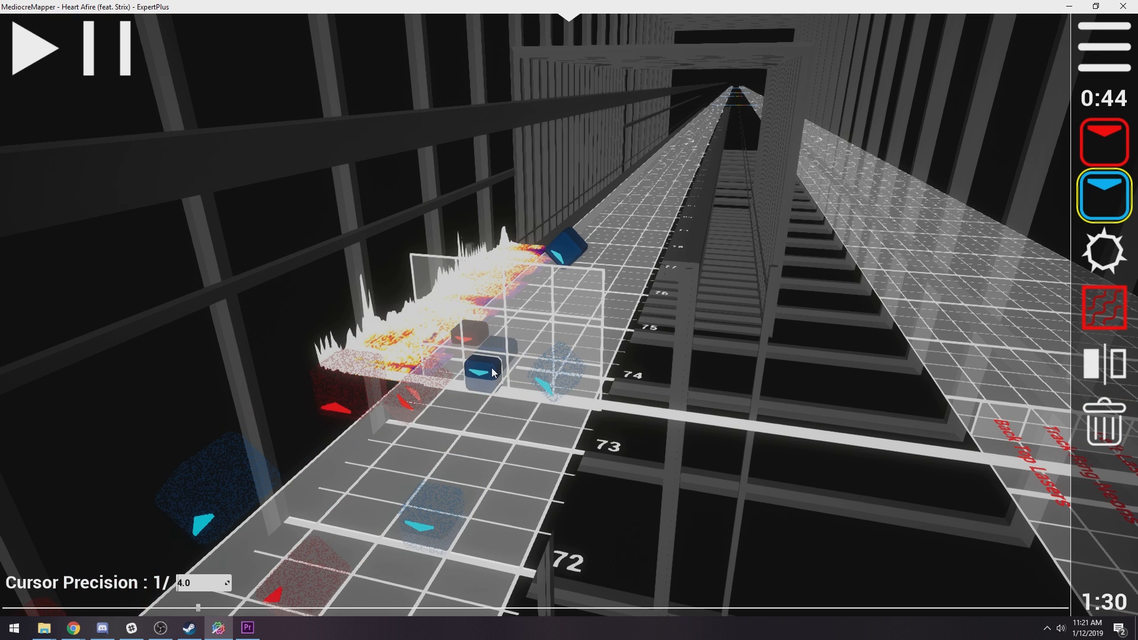
left_click(491, 372)
At beat 73.75, place a downward red note in the leftmost column's bottom row and delete the blue note in the second column
scroll(491, 371, "up", 1)
key("1")
key("5")
left_click(485, 360)
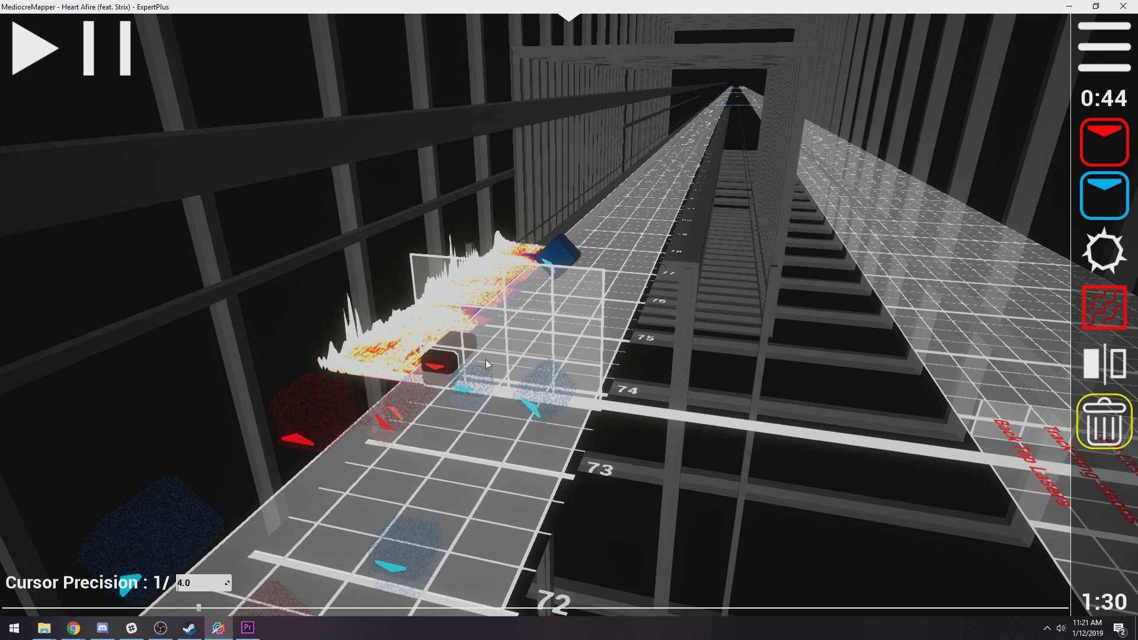
Delete the red note at beat 74 and place an upward blue note in the third column's top row at beat 74.25
scroll(486, 359, "up", 2)
left_click(448, 361)
key("2")
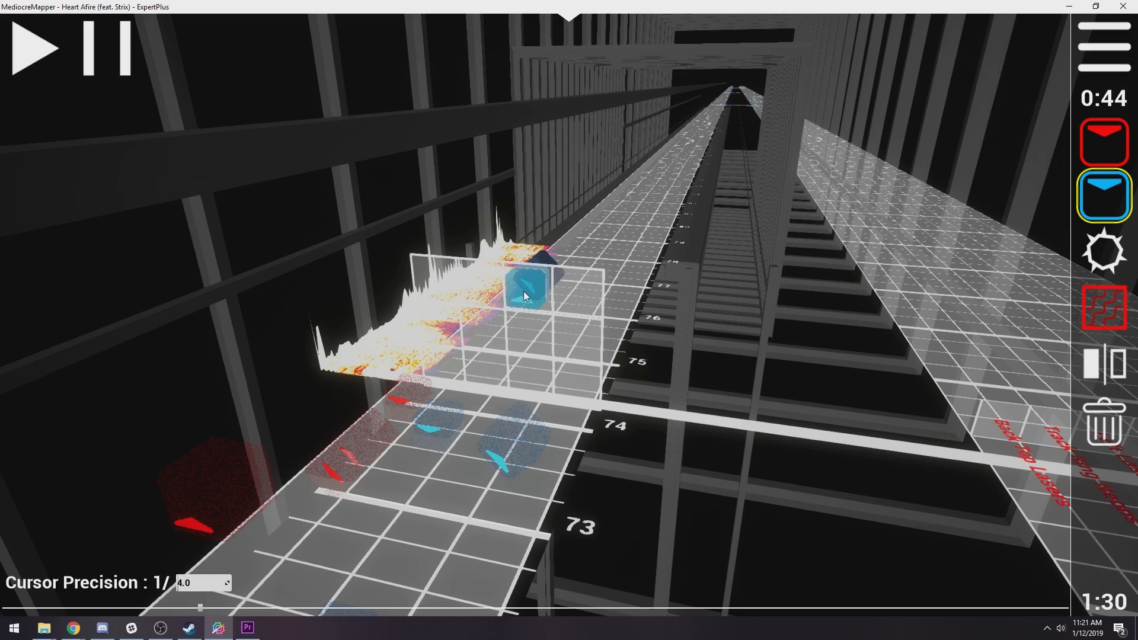
left_click(524, 290)
Replace the top-row blue notes at beats 74.25 and 74.5 with an upward blue note in the third column's middle row at beat 74
key("5")
scroll(608, 379, "down", 3)
scroll(605, 389, "up", 3)
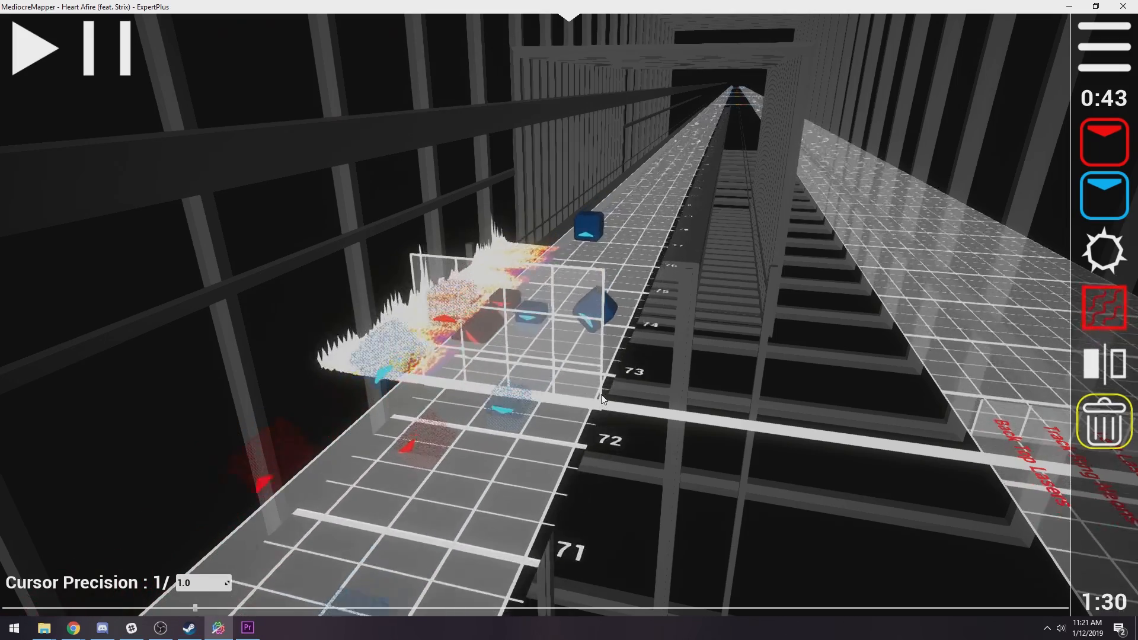
scroll(601, 399, "down", 2)
scroll(602, 398, "up", 2)
key("2")
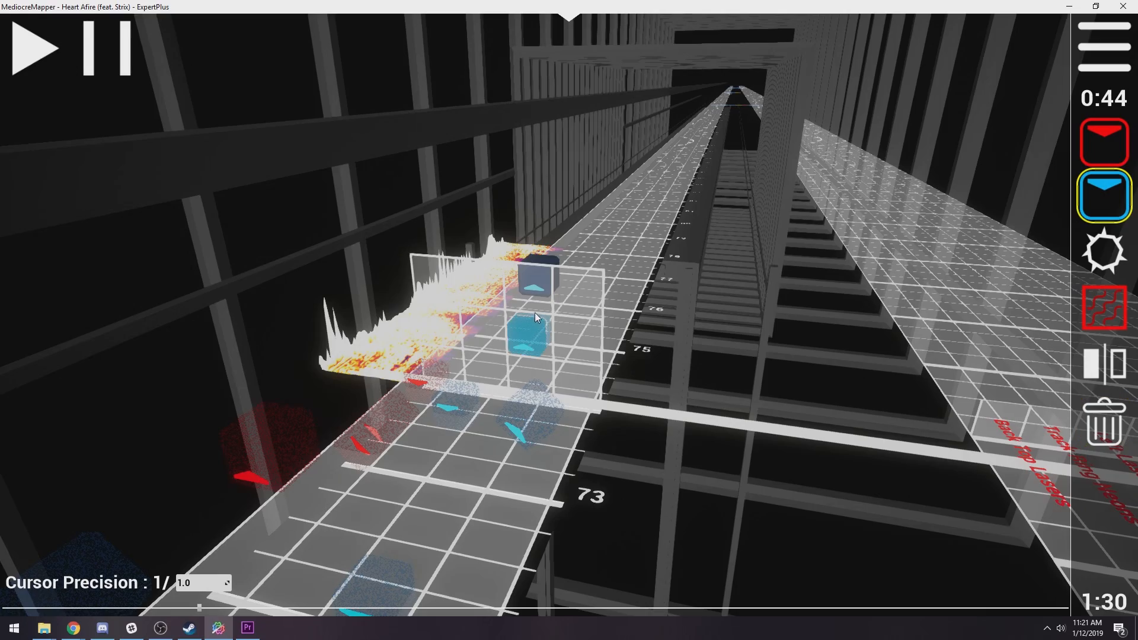
key("5")
scroll(568, 406, "down", 4)
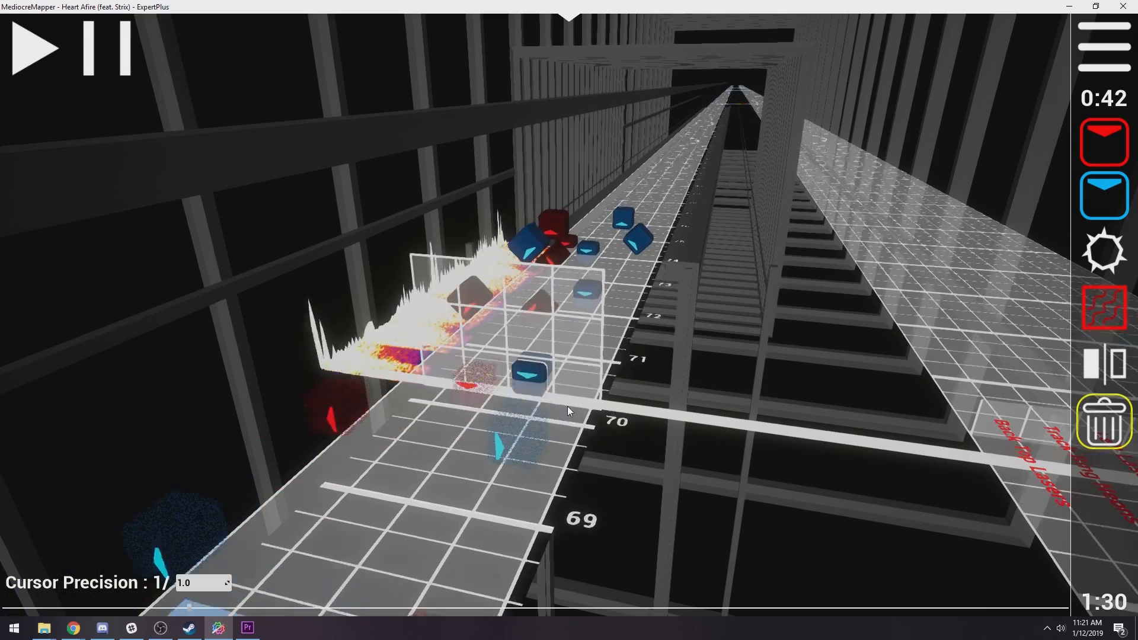
scroll(566, 403, "up", 2)
scroll(567, 402, "up", 2)
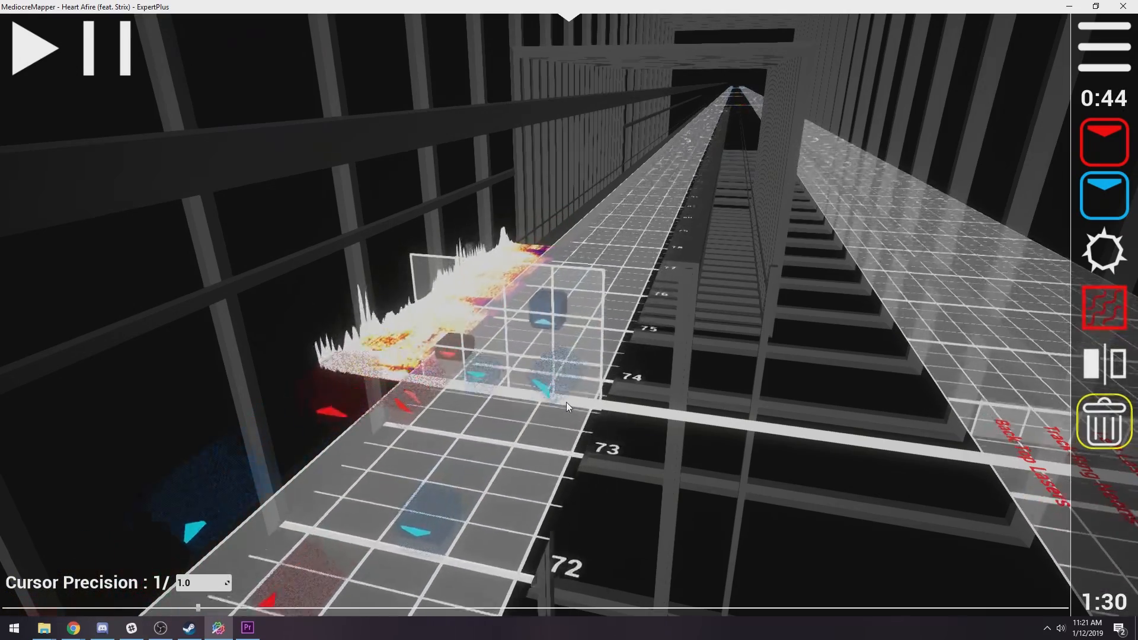
Shift the bottom-row notes at beats 73.25, 73.5 and 73.75 one column to the right each
scroll(561, 388, "down", 2)
scroll(560, 375, "up", 1)
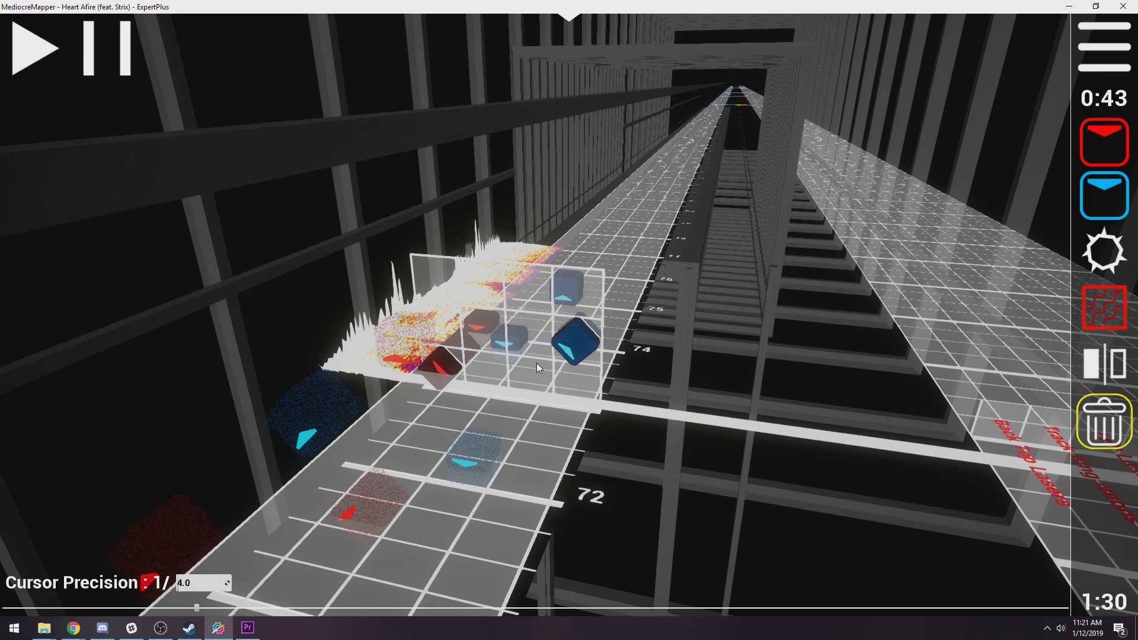
scroll(537, 364, "up", 1)
key("1")
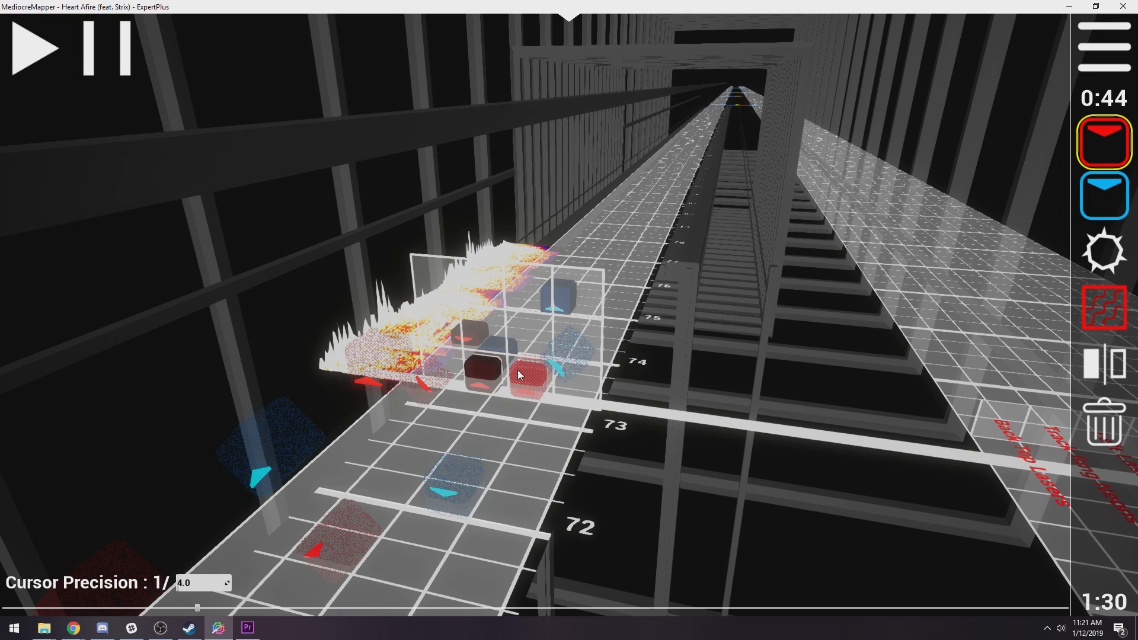
scroll(517, 370, "up", 1)
scroll(513, 374, "up", 1)
left_click(487, 366)
key("5")
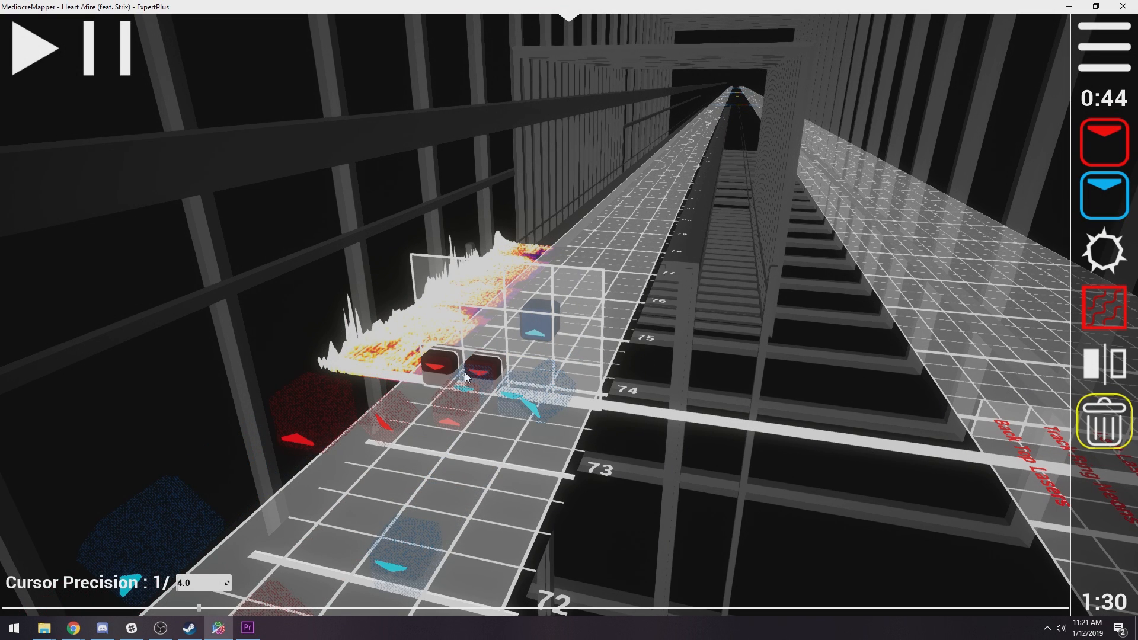
Replace the blue note at beat 74 with an upward blue note in the fourth column's top row
scroll(530, 325, "up", 1)
key("2")
left_click(569, 292)
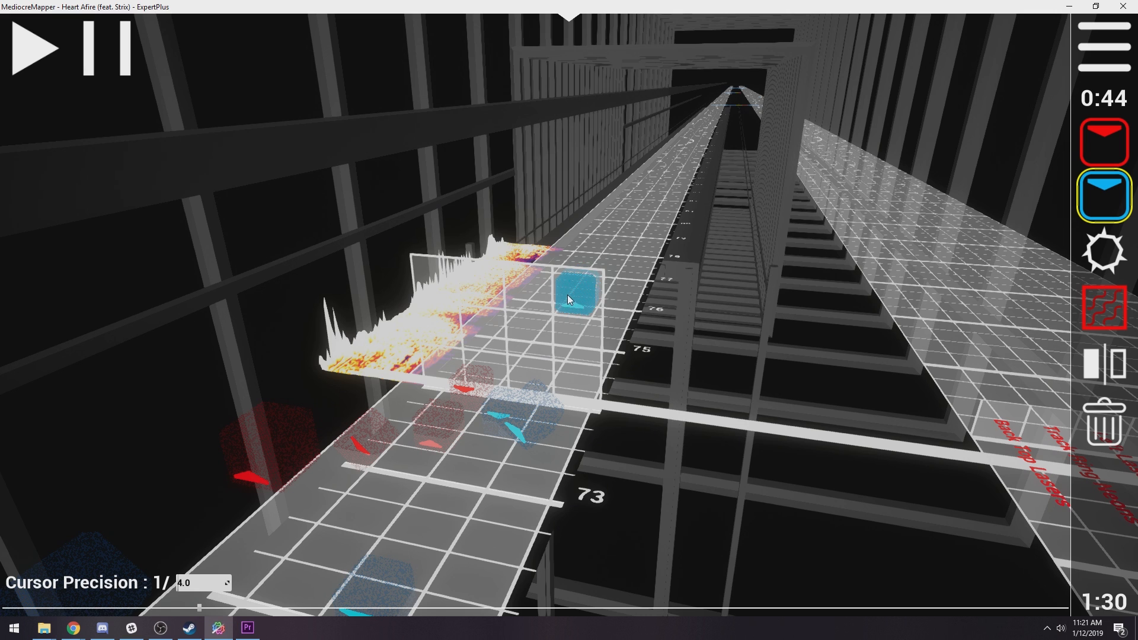
Save the map and play it back from the chorus start at beat 68
scroll(614, 417, "down", 6)
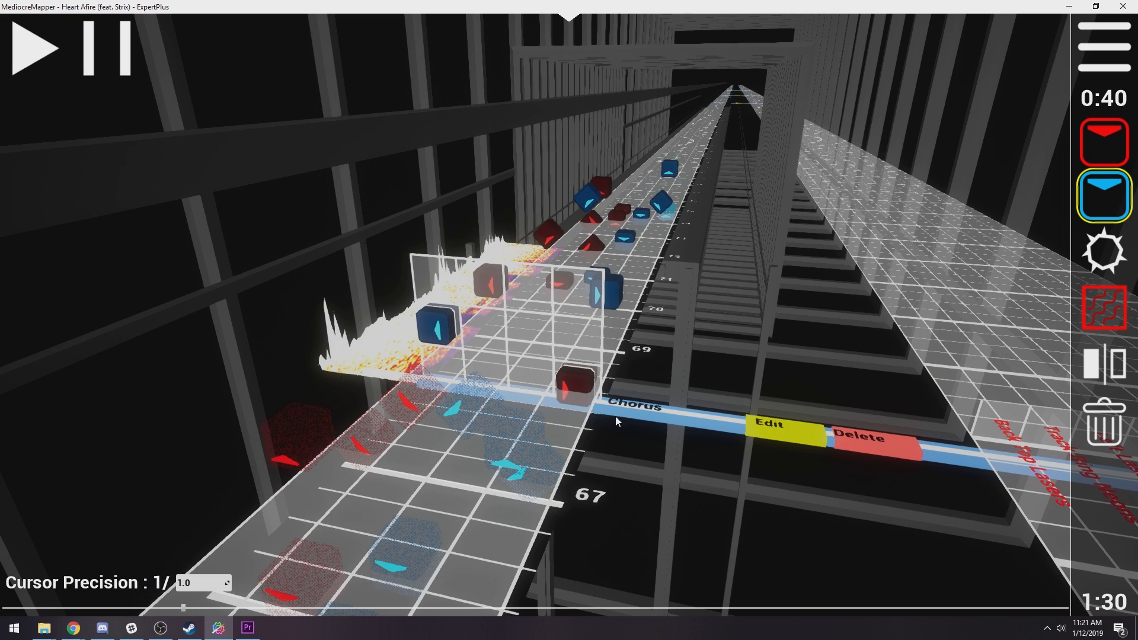
scroll(615, 416, "down", 3)
scroll(615, 415, "up", 3)
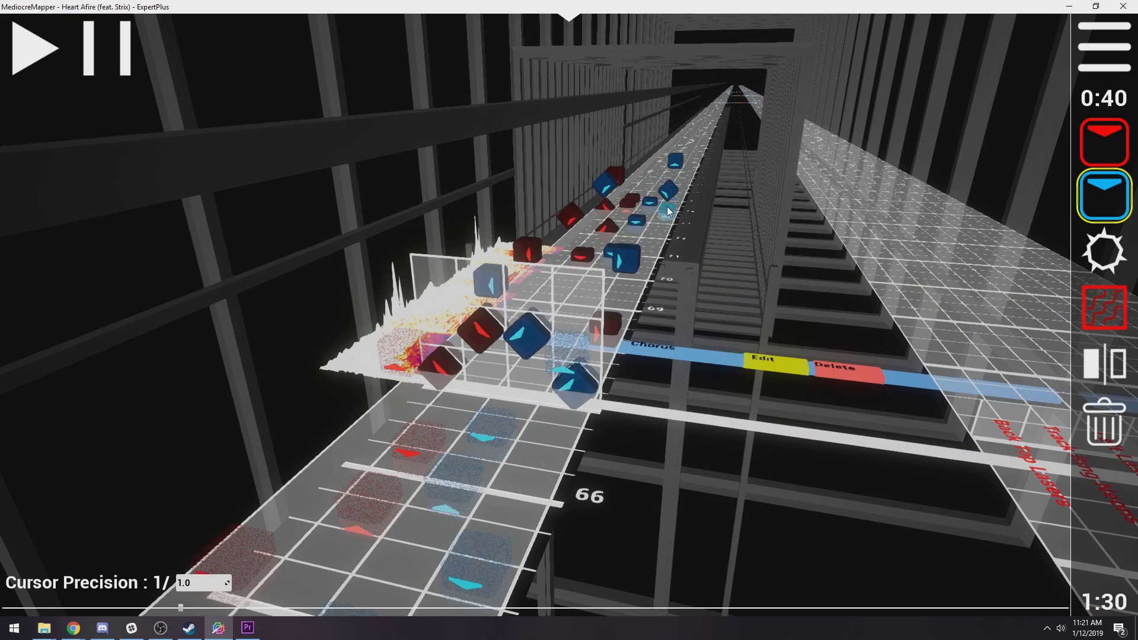
key("5")
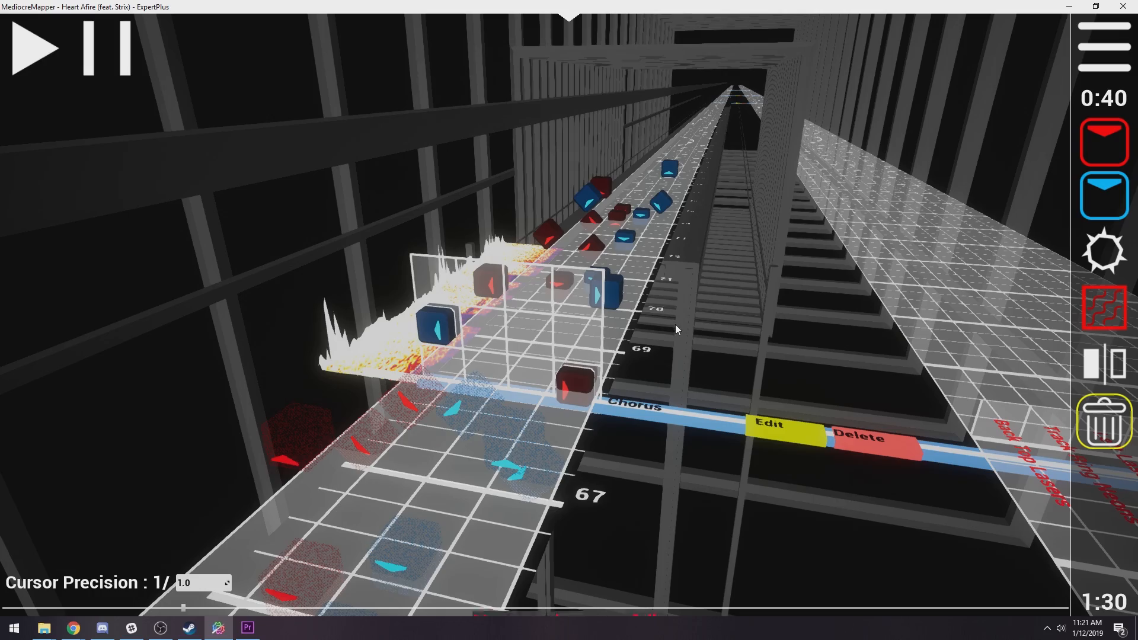
key("ctrl+s")
key("space")
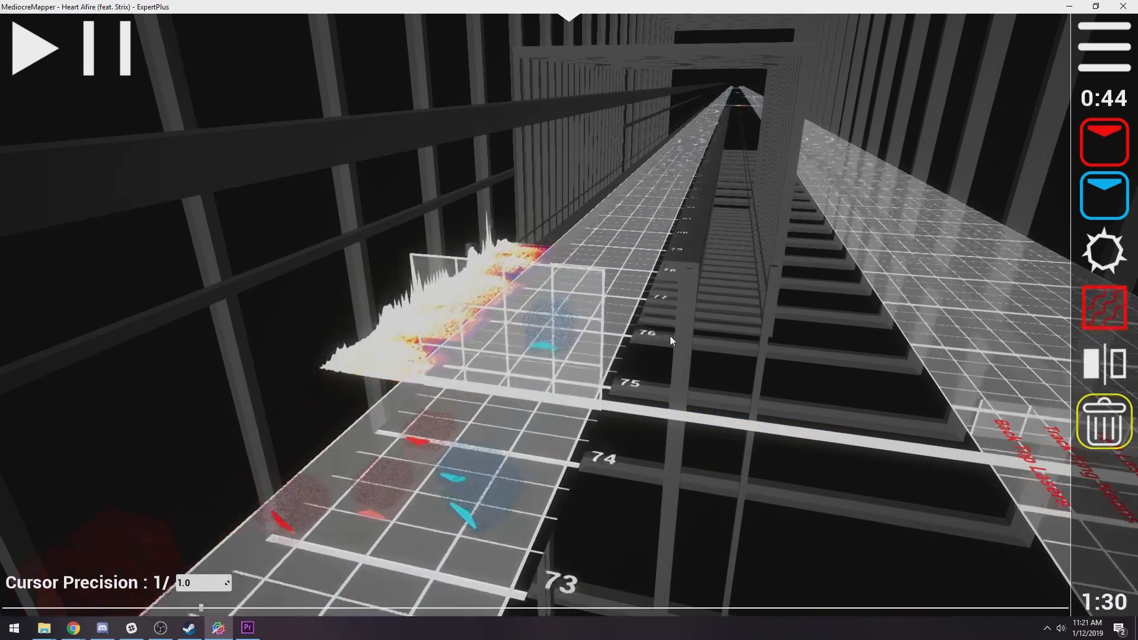
At beat 75, place a diagonal red note in the leftmost column's top row and a diagonal blue note in the second column's bottom row
key("1")
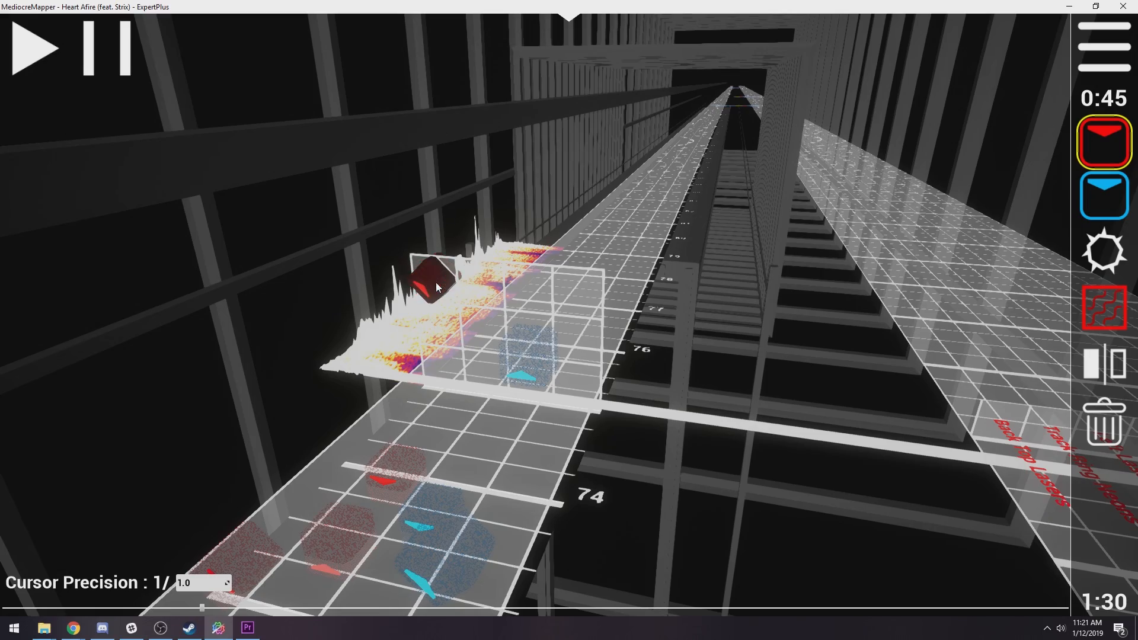
left_click_drag(477, 368, 479, 377)
scroll(529, 389, "down", 3)
key("space")
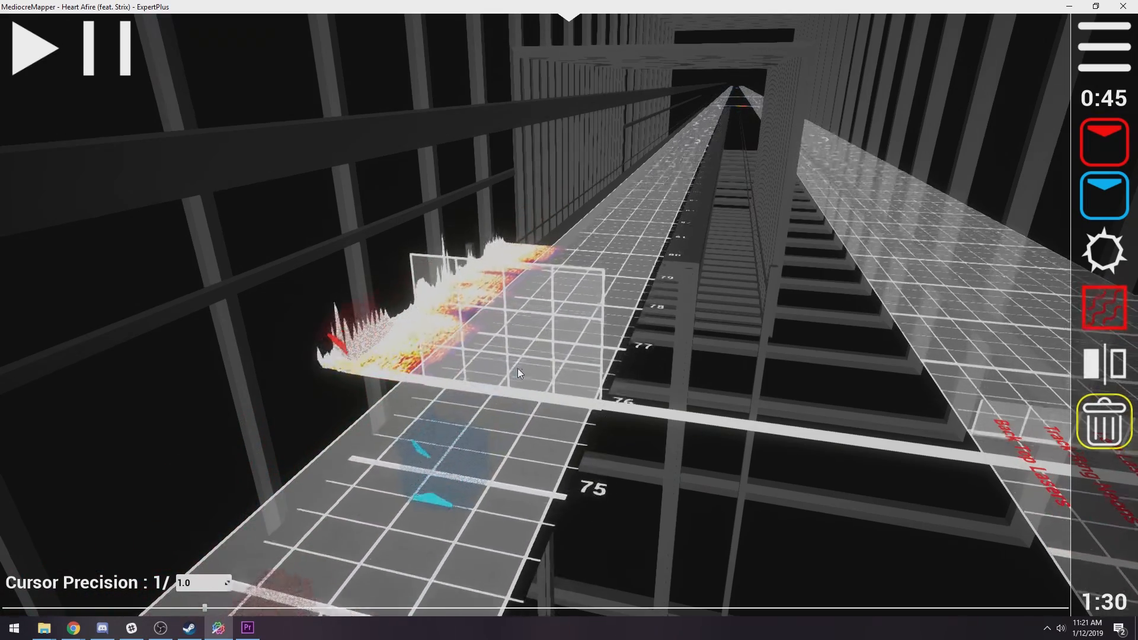
key("space")
At beat 76, place sideways-pointing notes in the middle row: red in the leftmost column and blue in the fourth column
key("1")
left_click(442, 325)
key("2")
left_click(573, 340)
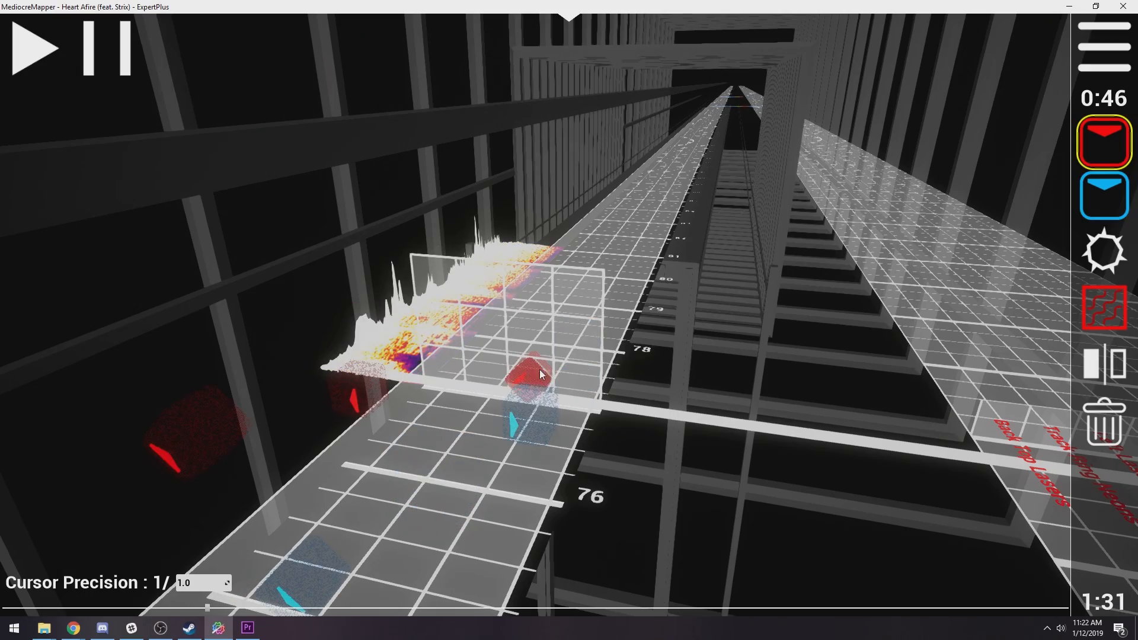
At beat 77, add diagonal red (third column, bottom row) and blue (fourth column, middle row) notes, and play back from beat 70
left_click(540, 370)
left_click(583, 338)
middle_click(579, 338)
scroll(576, 380, "down", 7)
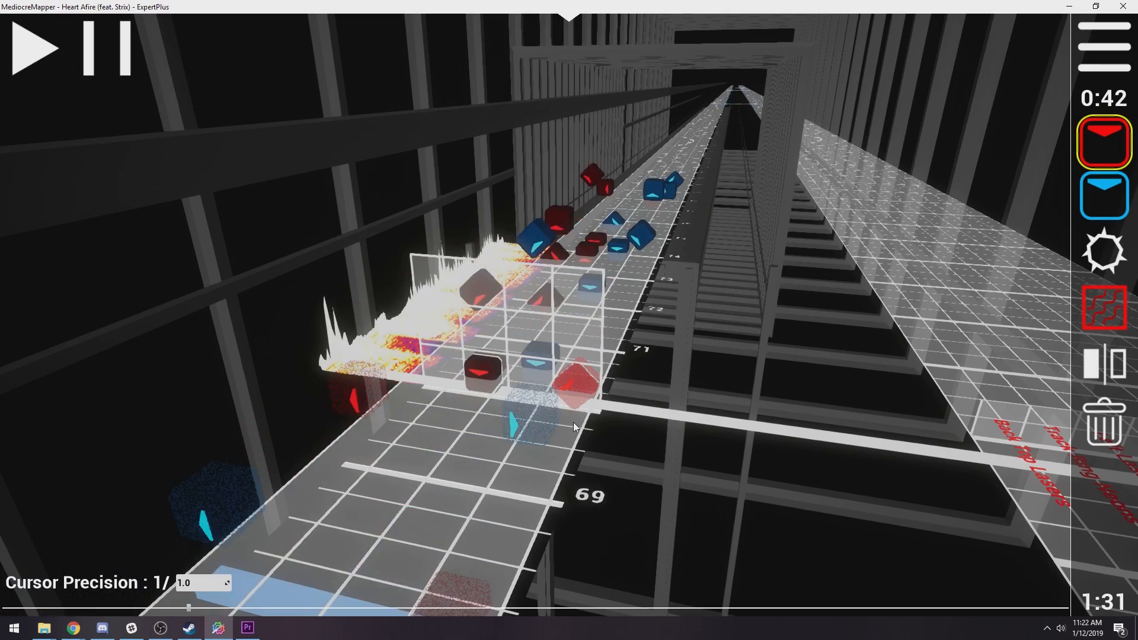
scroll(574, 417, "up", 3)
scroll(575, 417, "down", 3)
key("5")
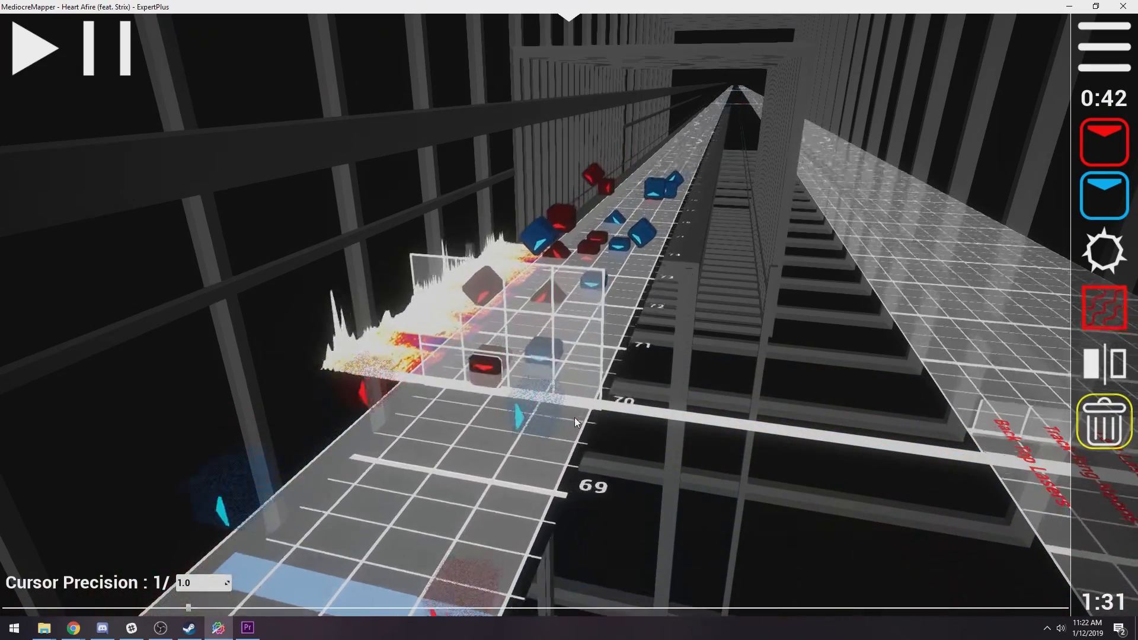
key("space")
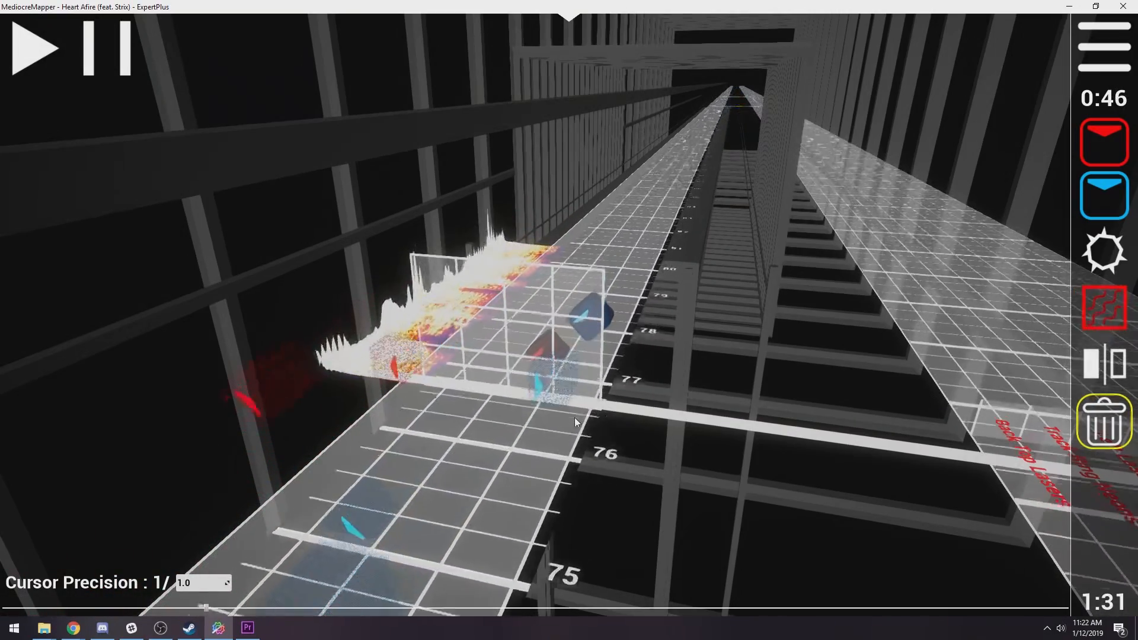
key("space")
Place a downward red note in the leftmost bottom cell at beat 78 and, at 1/4 precision, a downward blue note beside it at beat 78.25
key("1")
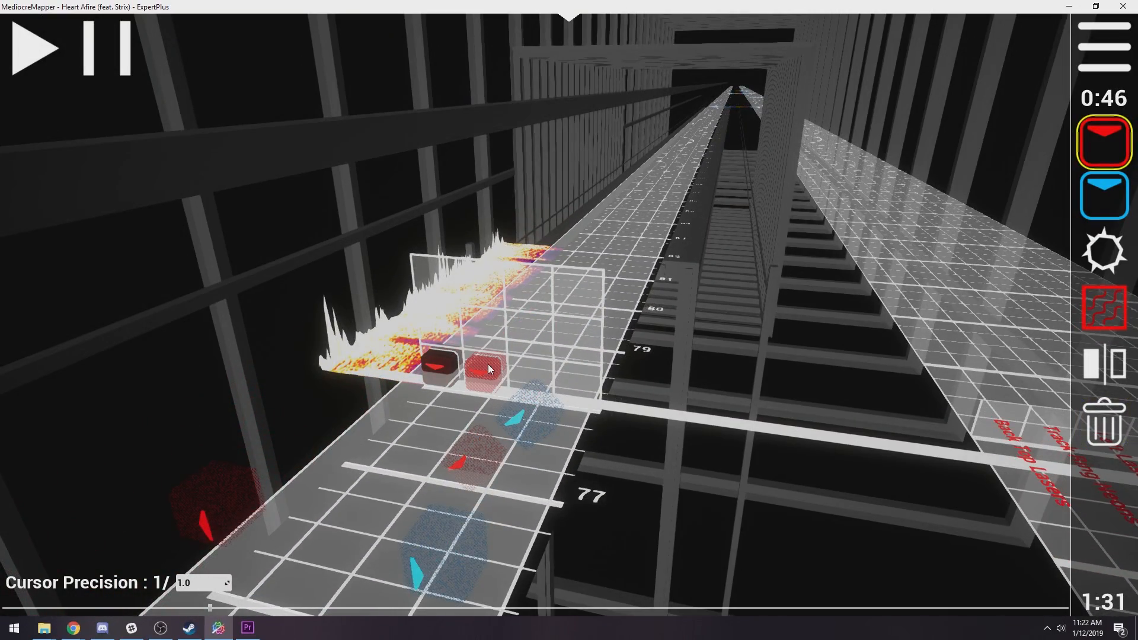
scroll(488, 363, "up", 2)
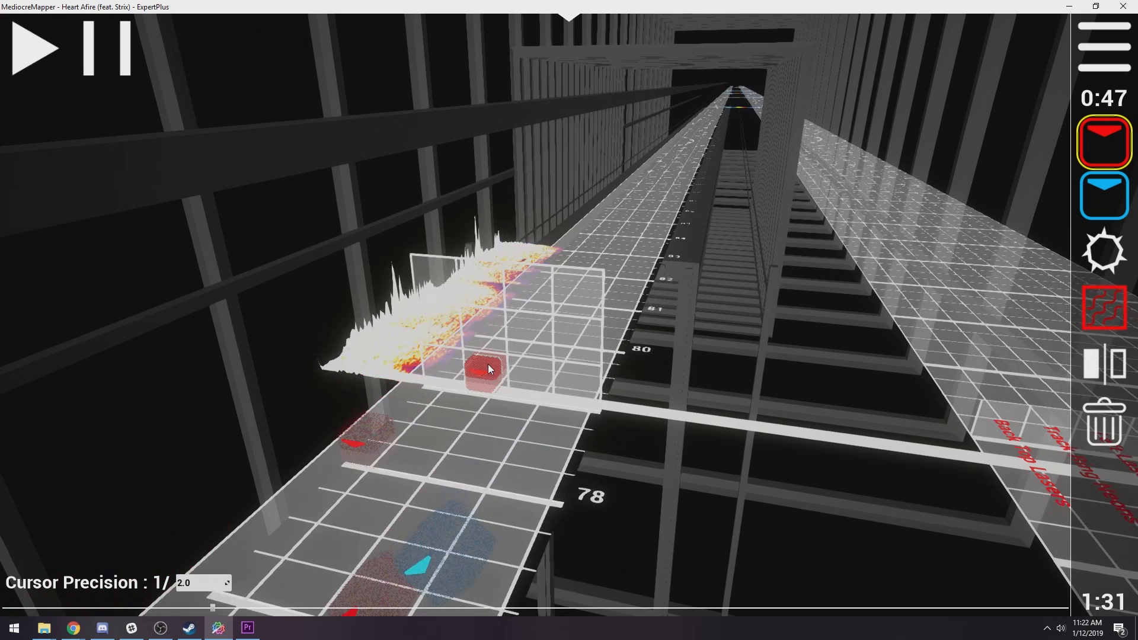
scroll(488, 364, "down", 2)
scroll(489, 364, "up", 1, "ctrl")
scroll(489, 363, "up", 1)
key("2")
left_click(484, 363)
Continue the bottom-row stream with an upward red note at beat 78.5, an upward blue note at 78.75 and a downward red note at 79
scroll(482, 363, "up", 1)
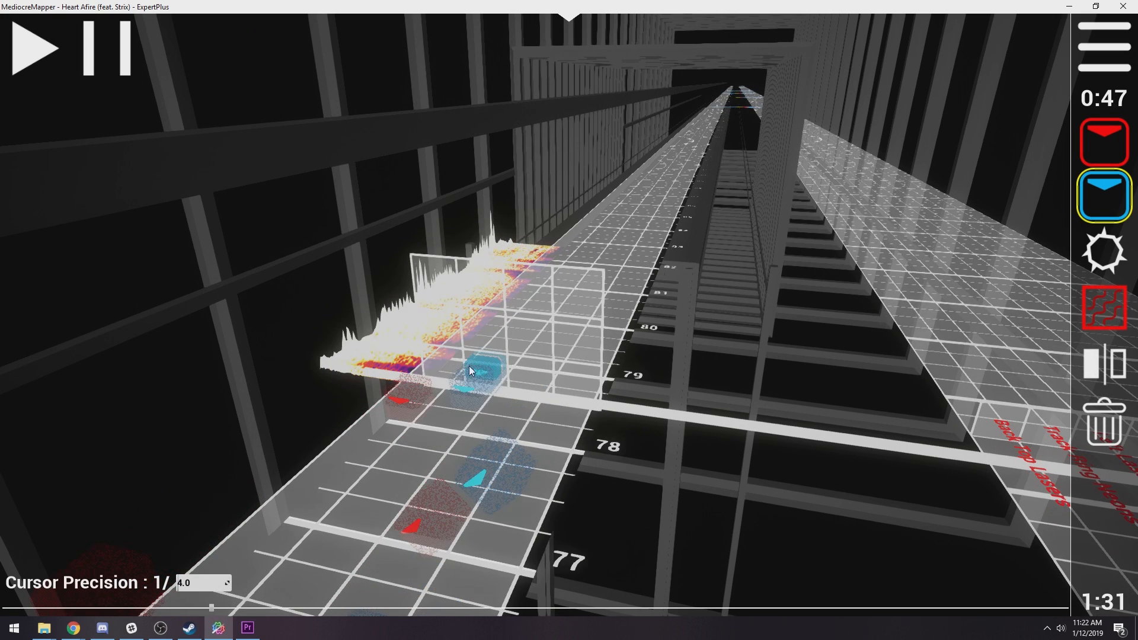
key("1")
key("w")
left_click(446, 355)
scroll(456, 356, "up", 1)
key("2")
left_click(484, 360)
scroll(482, 359, "up", 1)
key("1")
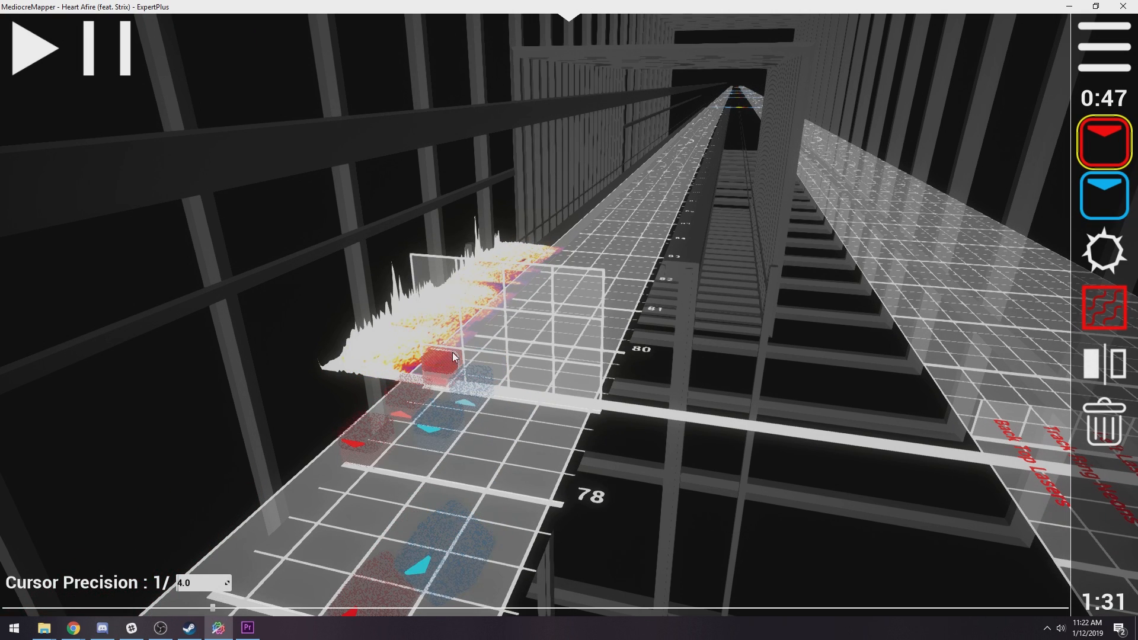
left_click(444, 351)
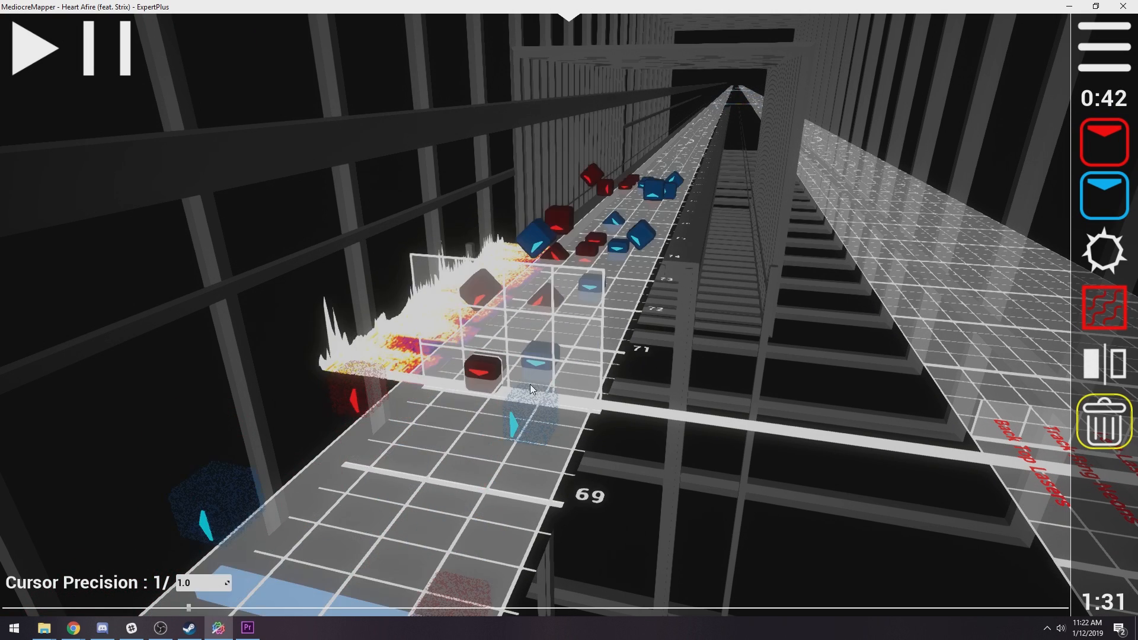
Play back the section from beat 70 and delete the notes at beats 78.5, 78.75 and 79
scroll(532, 390, "down", 4)
key("space")
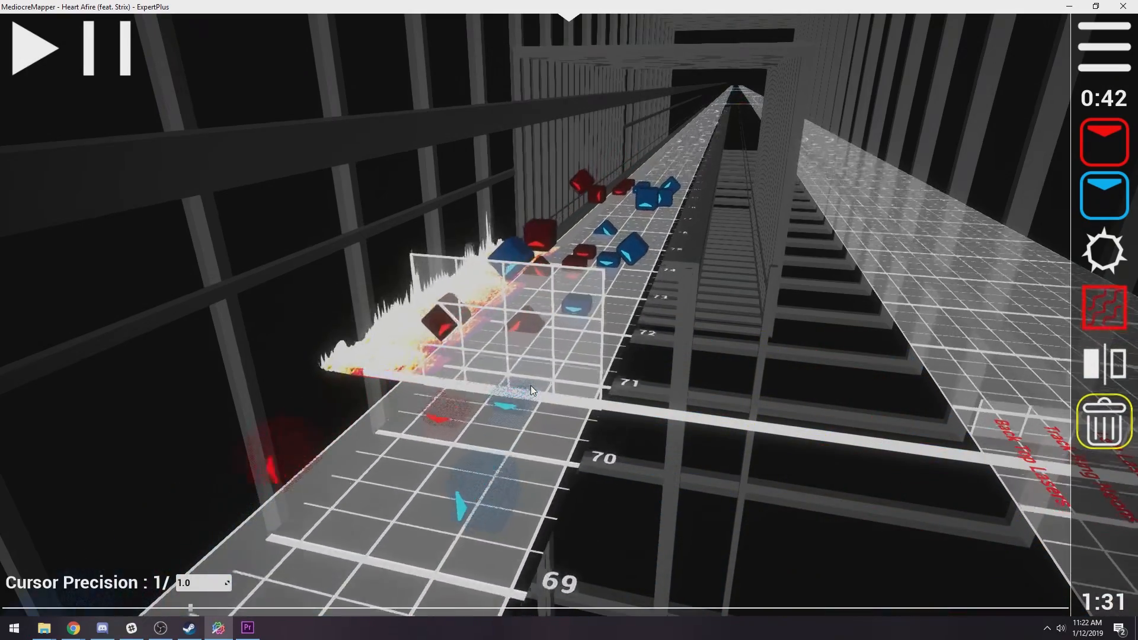
scroll(540, 386, "up", 5)
key("space")
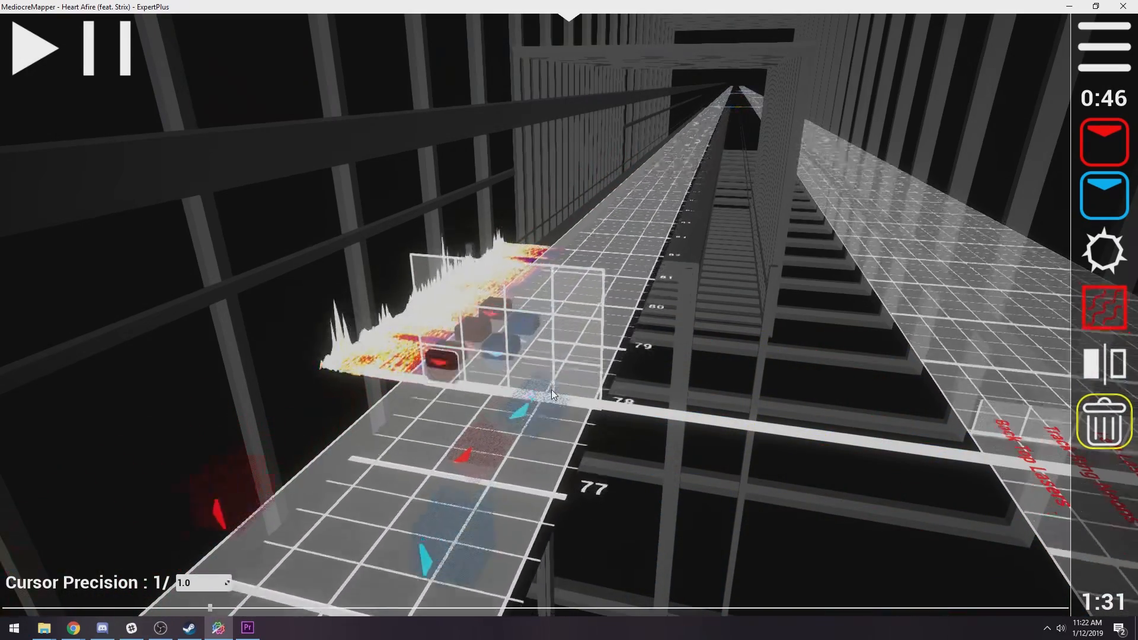
key("space")
scroll(545, 371, "down", 1)
scroll(520, 348, "up", 1, "ctrl")
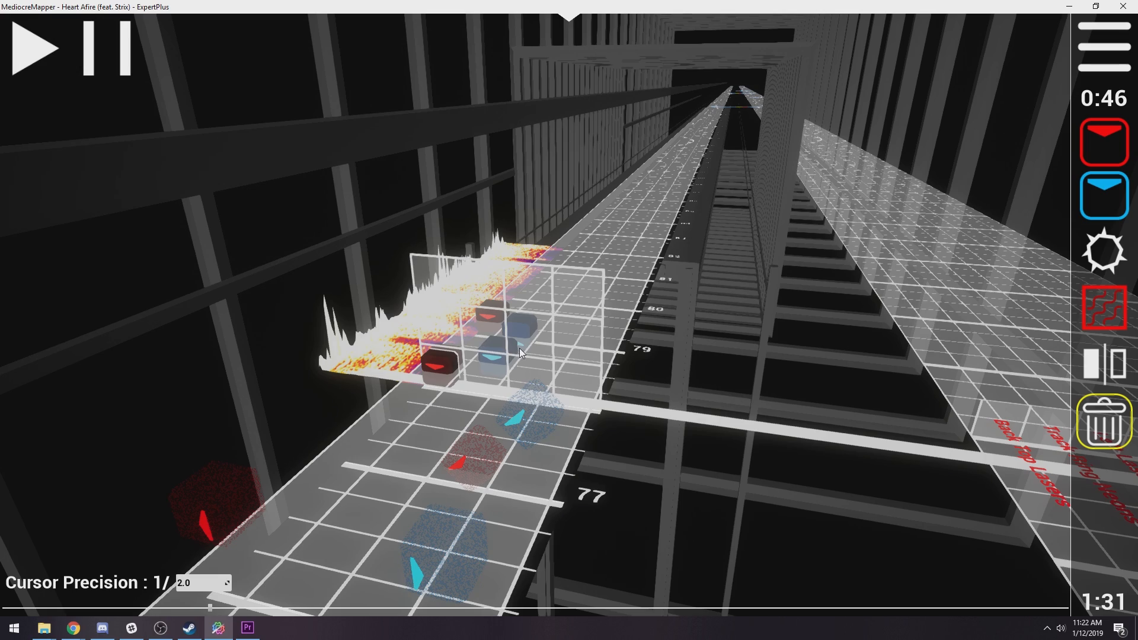
scroll(519, 348, "up", 1)
left_click(501, 352)
scroll(537, 363, "up", 1)
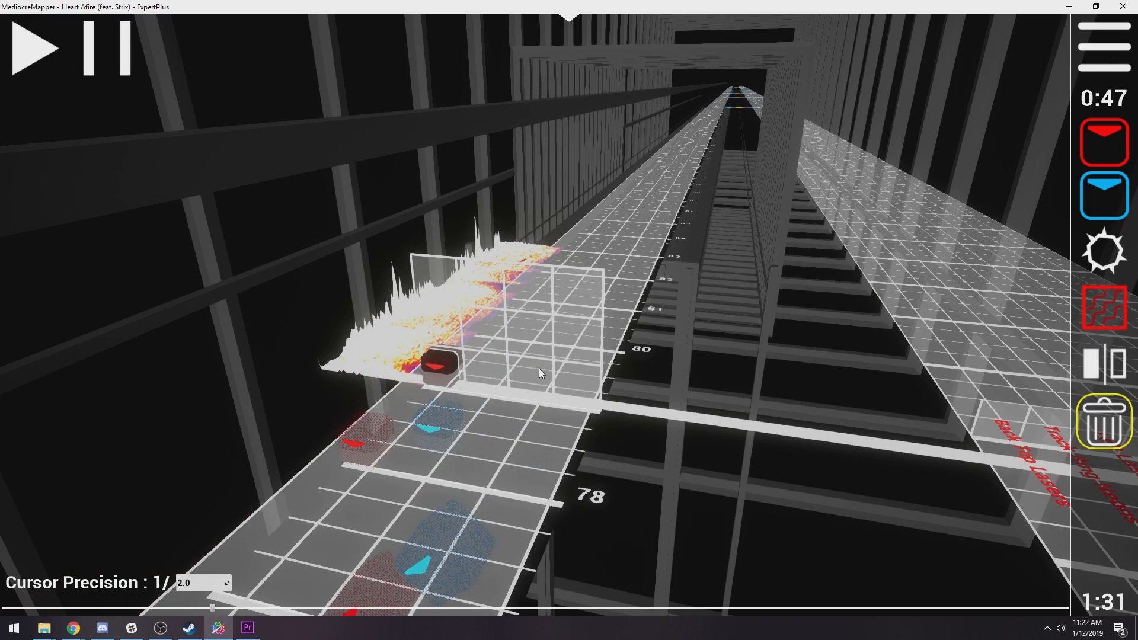
left_click(444, 367)
scroll(482, 372, "down", 3)
scroll(487, 372, "up", 2)
scroll(486, 371, "up", 1)
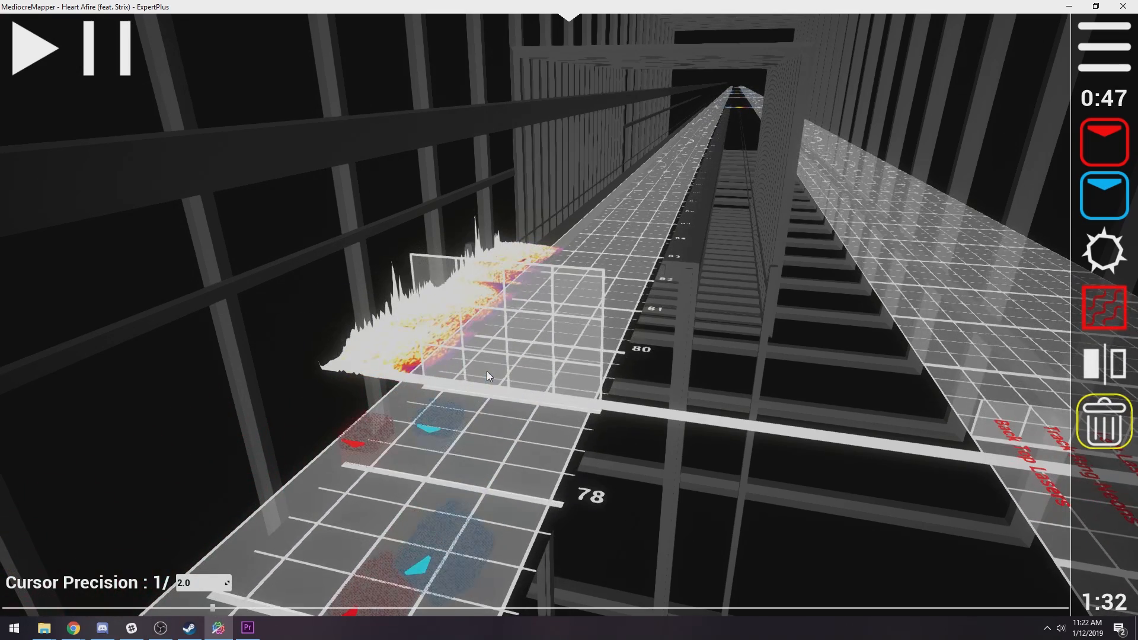
Place a diagonal red note in the second column's top row at beat 78.75 and a sideways blue note in the third column's bottom row at beat 79.25
scroll(488, 374, "down", 1)
key("1")
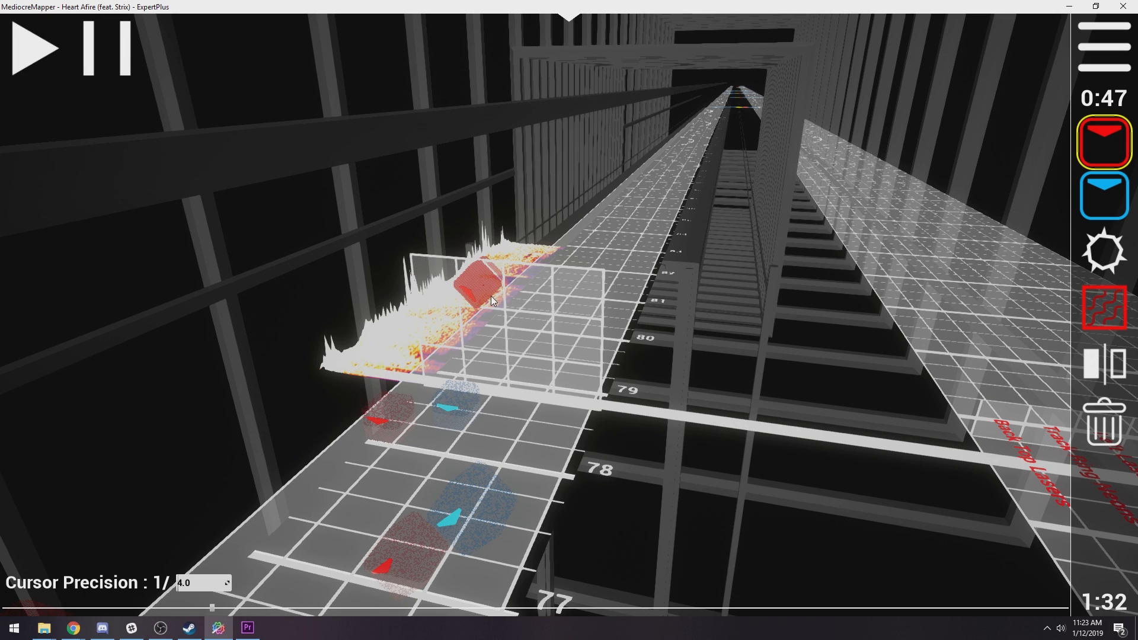
left_click(490, 294)
scroll(568, 375, "up", 1)
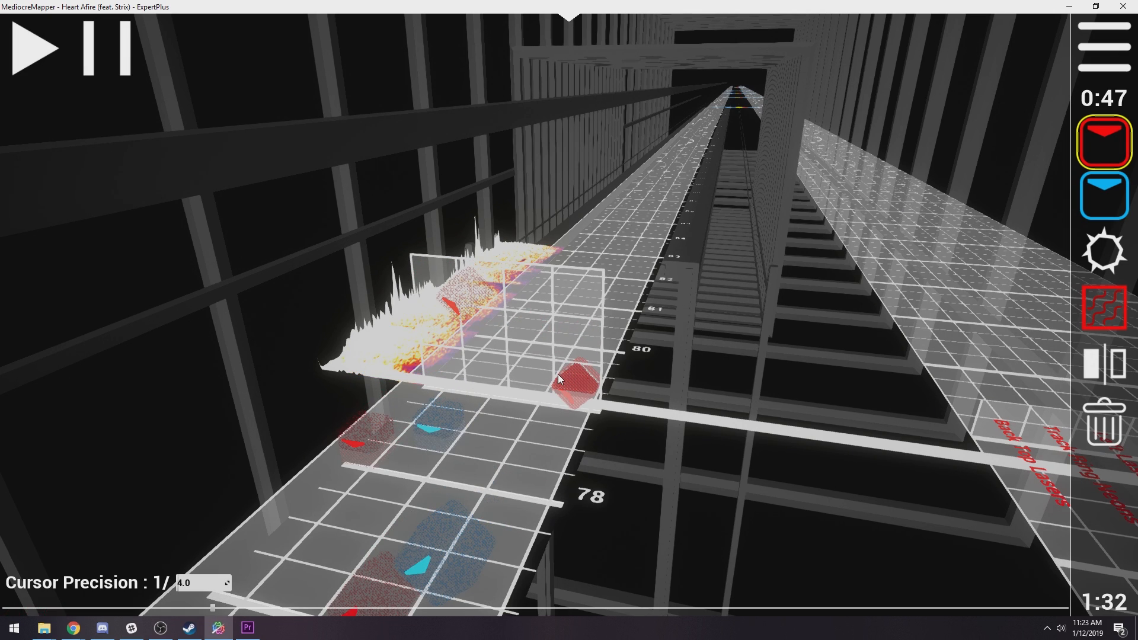
scroll(551, 374, "up", 1)
key("2")
left_click(537, 377)
scroll(559, 381, "up", 1)
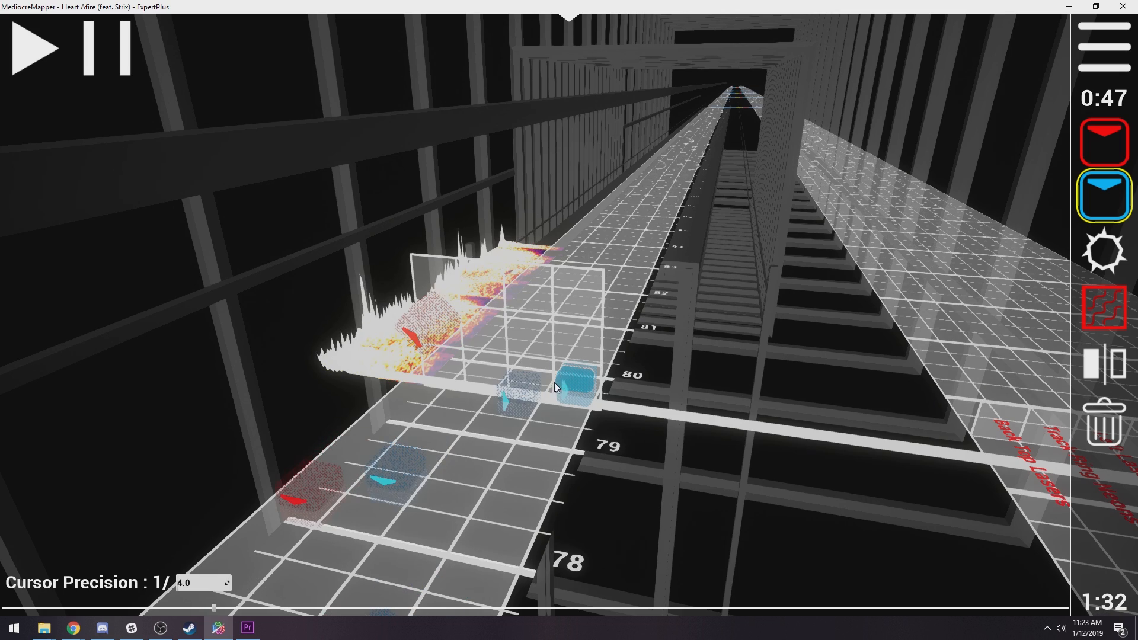
Place a diagonal red note in the leftmost column's bottom row at beat 79.75 and review the surrounding notes at 1/1 cursor precision
key("1")
scroll(464, 367, "up", 1)
left_click(457, 369)
scroll(544, 414, "down", 2, "ctrl")
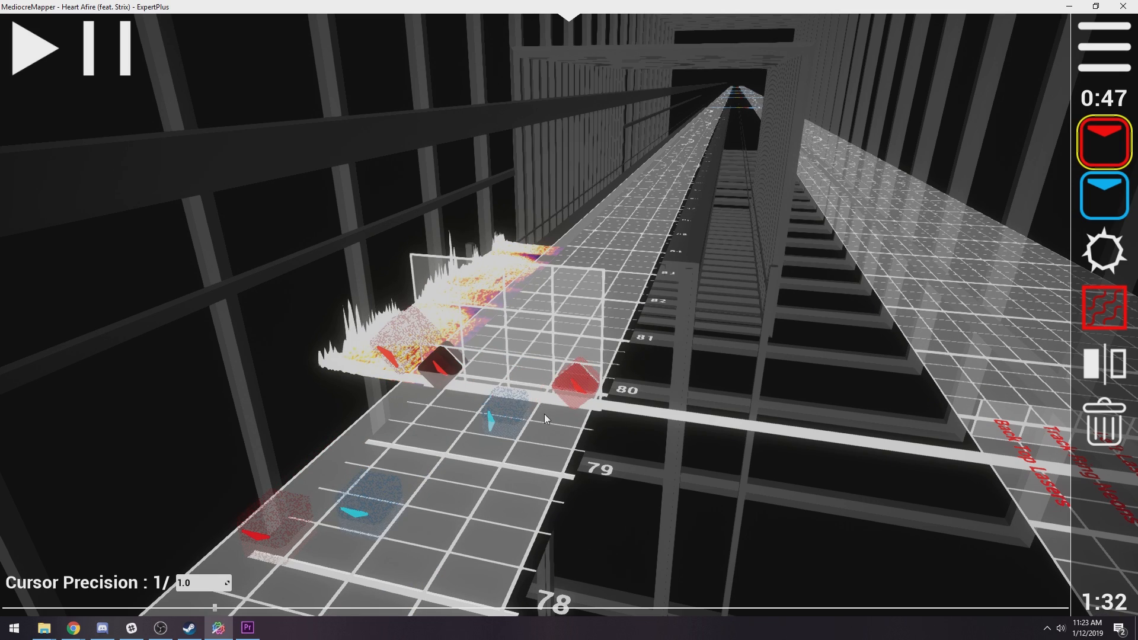
scroll(541, 411, "down", 2)
key("5")
scroll(537, 408, "up", 2)
scroll(533, 399, "down", 1)
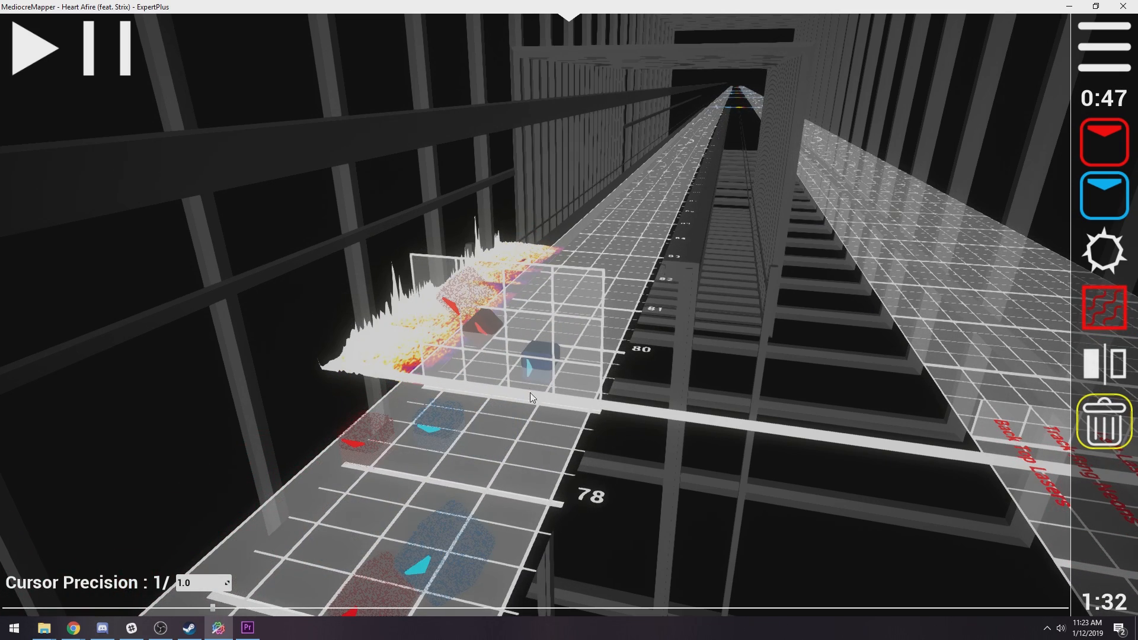
At 1/4 cursor precision, replace the diagonal red note at beat 79.75 with one at beat 79.5 in the leftmost column's bottom row
scroll(531, 380, "up", 1, "ctrl")
scroll(531, 380, "up", 2)
key("1")
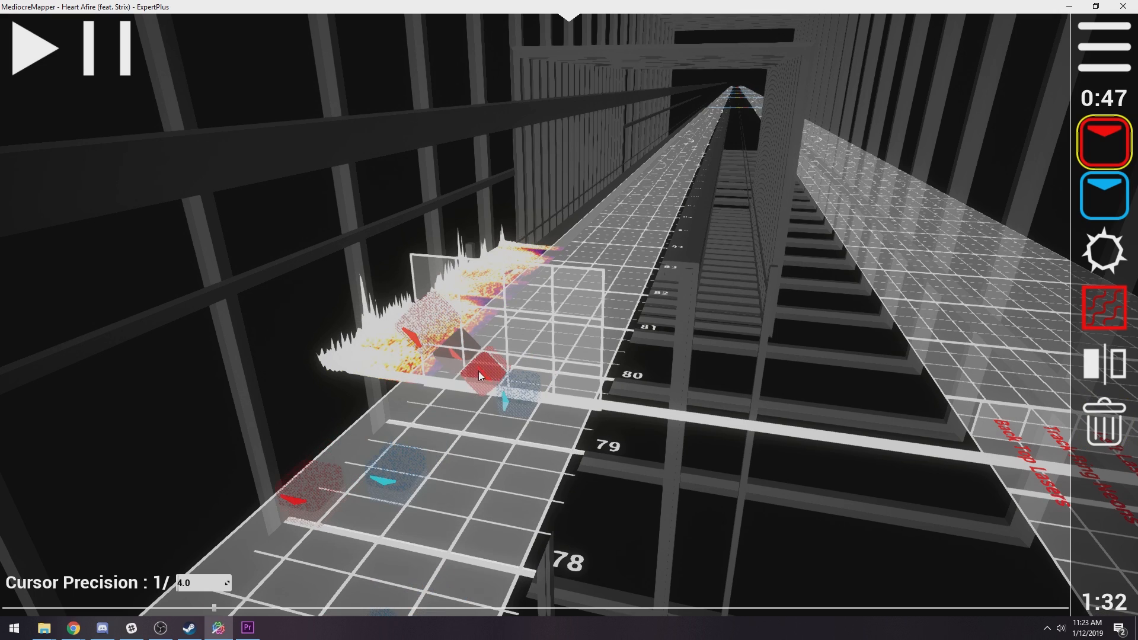
key("5")
scroll(533, 352, "up", 1)
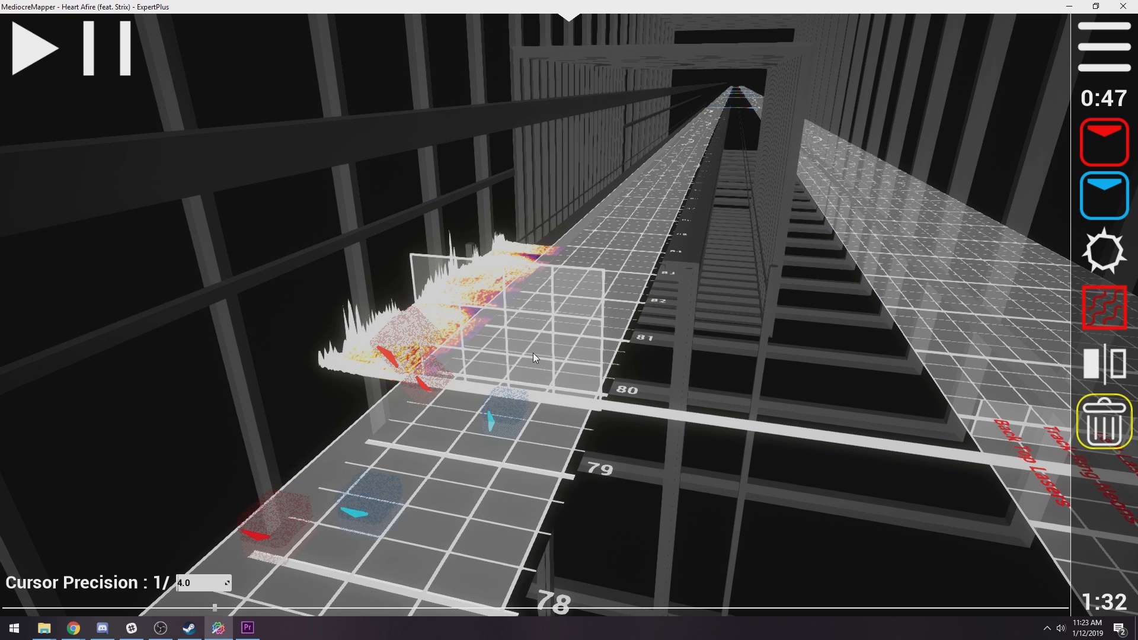
Place an upward red note in the second column's top row and a diagonal blue note in its bottom row at beat 80
scroll(515, 363, "up", 1)
key("1")
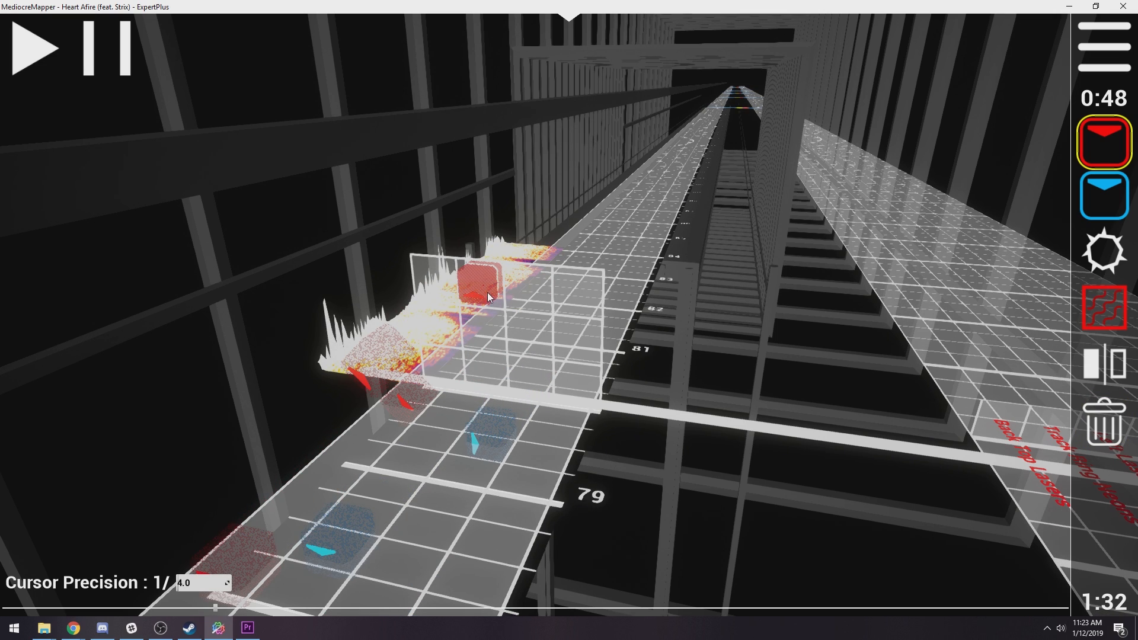
left_click(488, 292)
key("2")
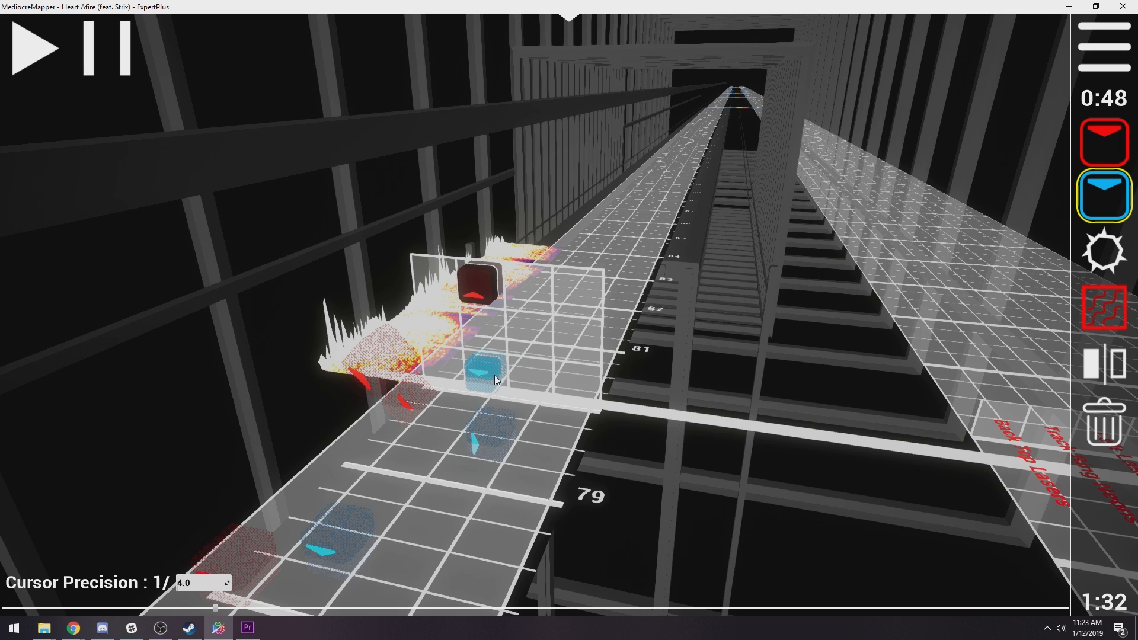
Replace the sideways blue note at beat 79.25 with an upward one in the fourth column's middle row and play the section back
scroll(509, 377, "down", 3)
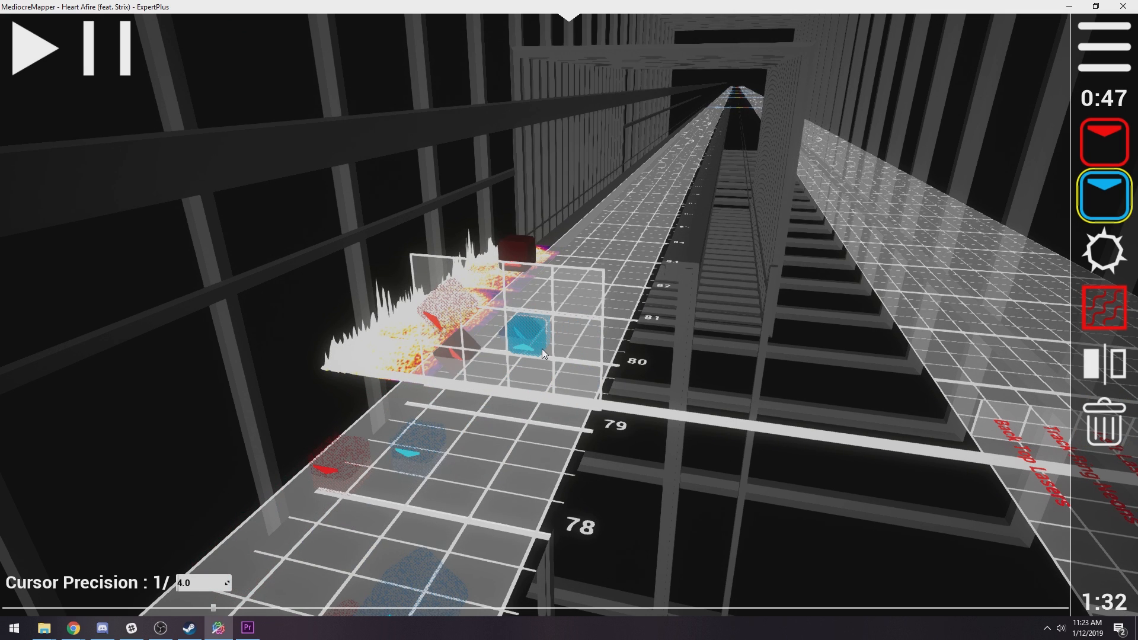
left_click(568, 354)
key("5")
scroll(581, 416, "down", 3, "shift")
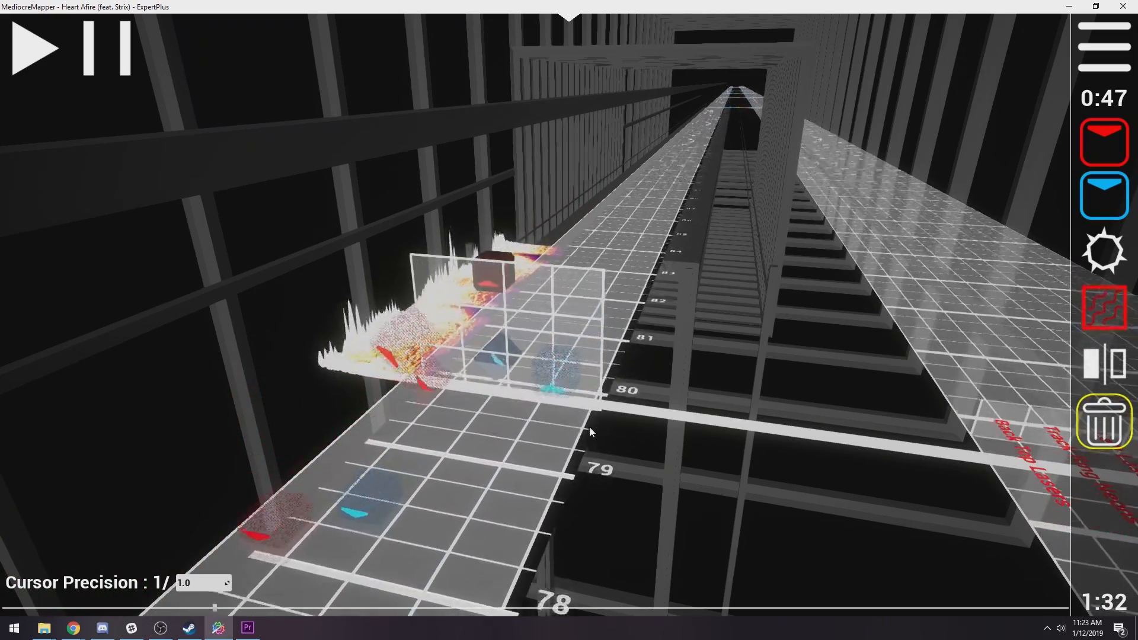
Replace the red note at beat 80 with a diagonal one in the same cell and play back from beat 77
key("space")
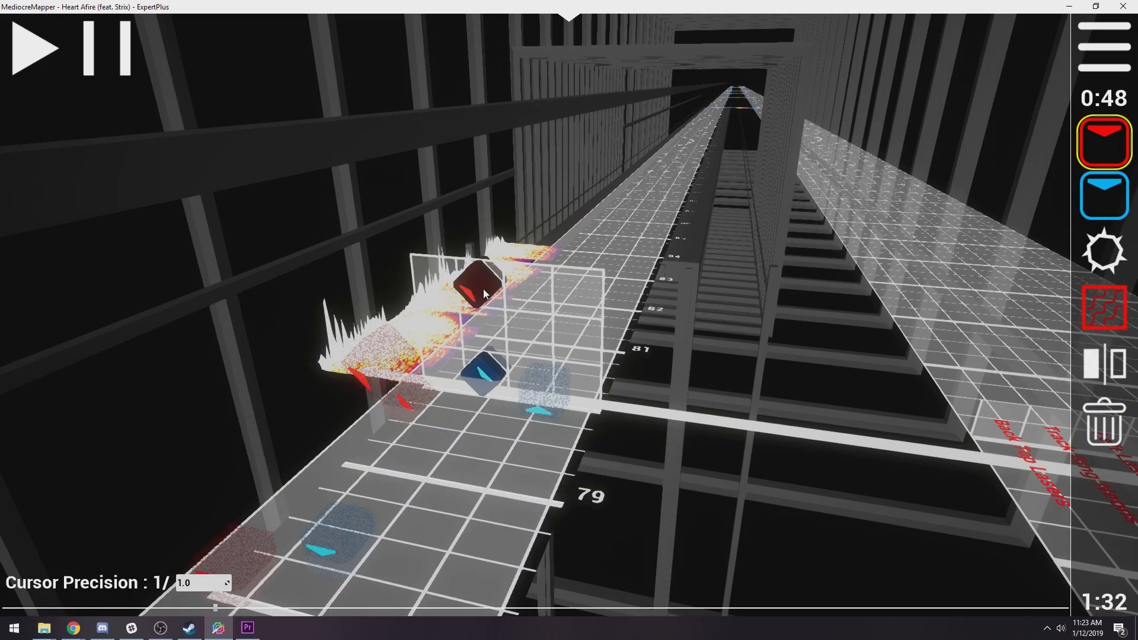
scroll(510, 340, "down", 3)
key("space")
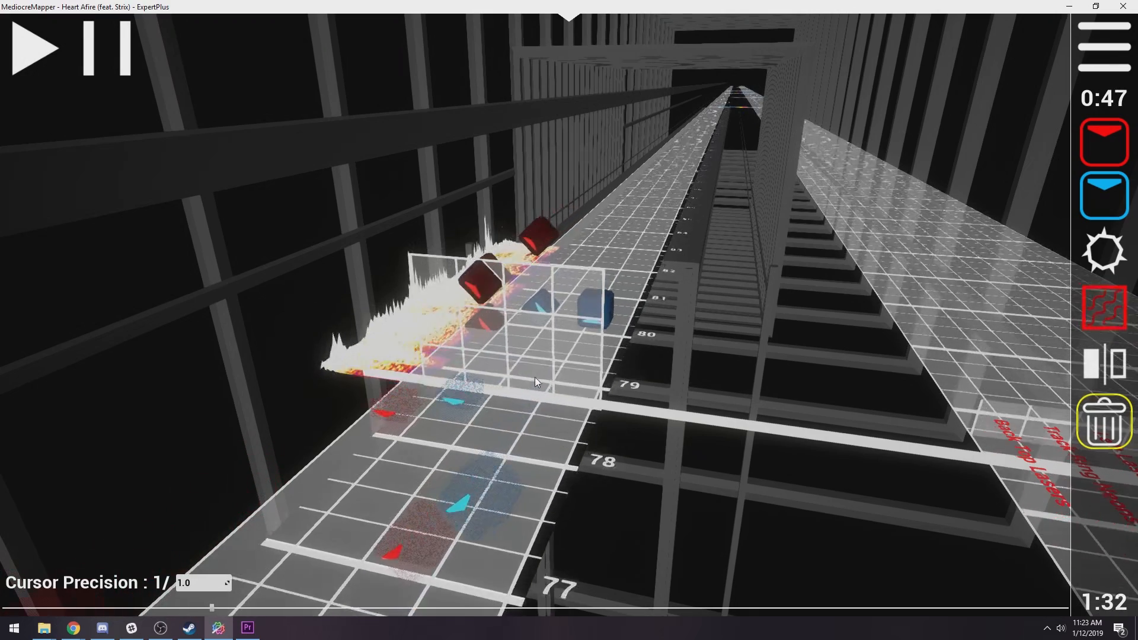
Place a sideways red note in the leftmost column's top row and a sideways blue note in the fourth column's bottom row at beat 81
key("1")
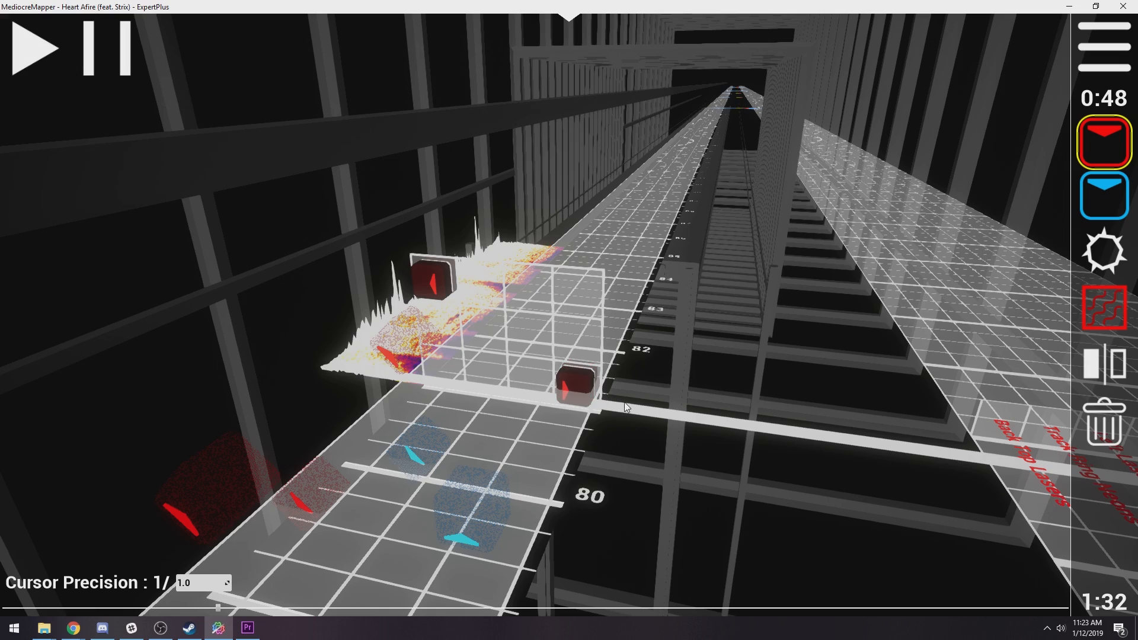
key("5")
scroll(616, 444, "down", 2)
key("space")
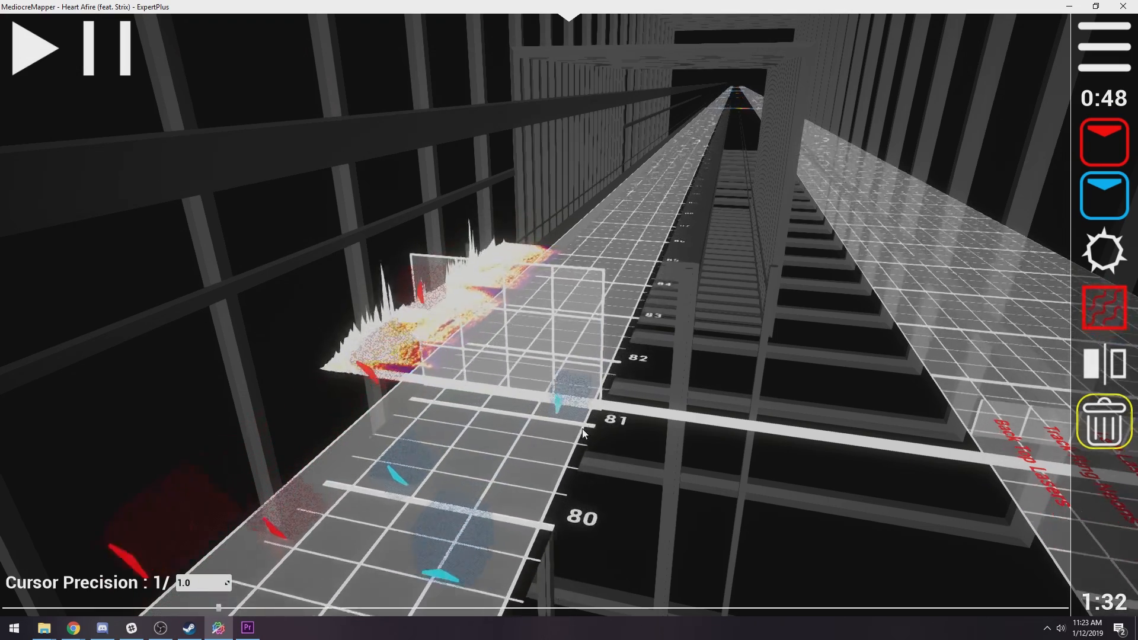
key("space")
Place downward bottom-row notes: a blue one in the third column at beat 82 and a red one in the second column at 82.25
key("1")
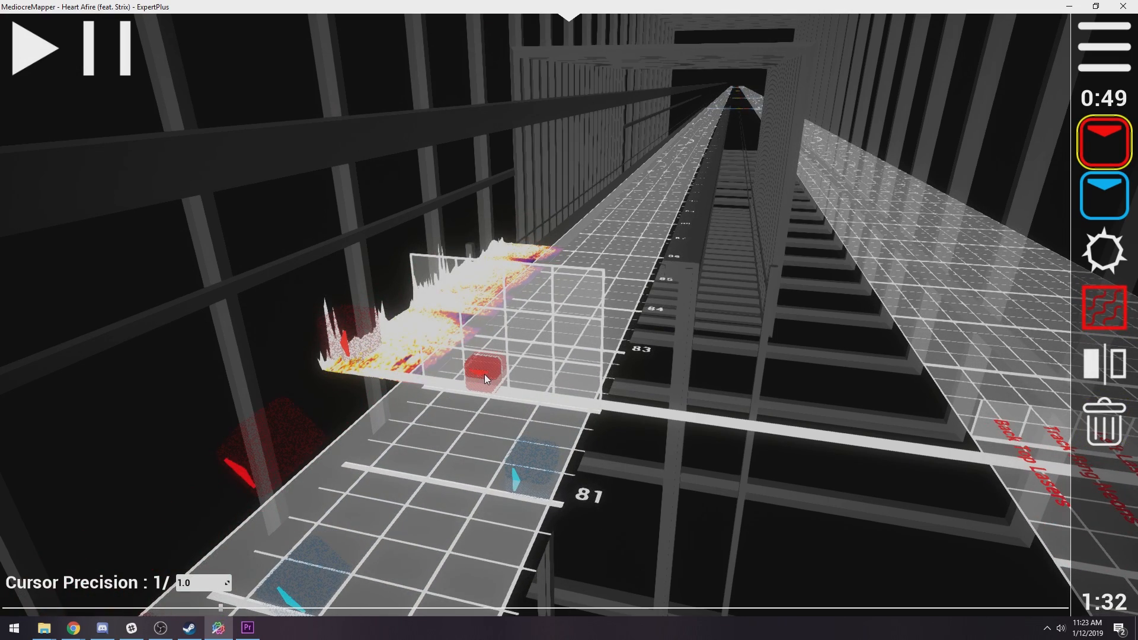
key("2")
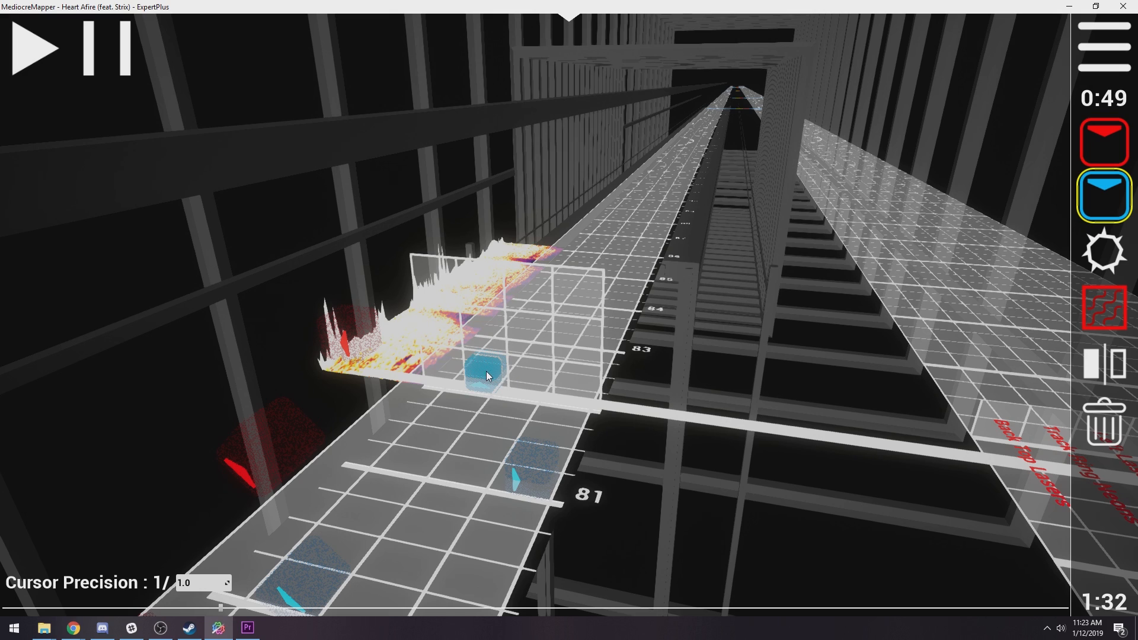
key("1")
key("w")
key("2")
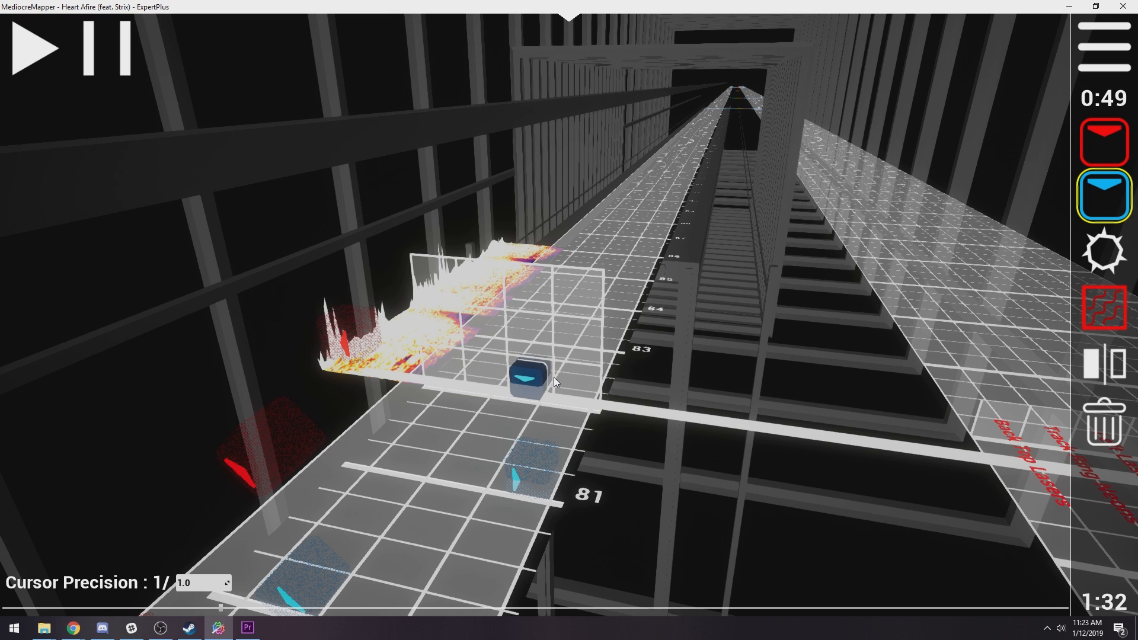
scroll(518, 377, "down", 1)
key("1")
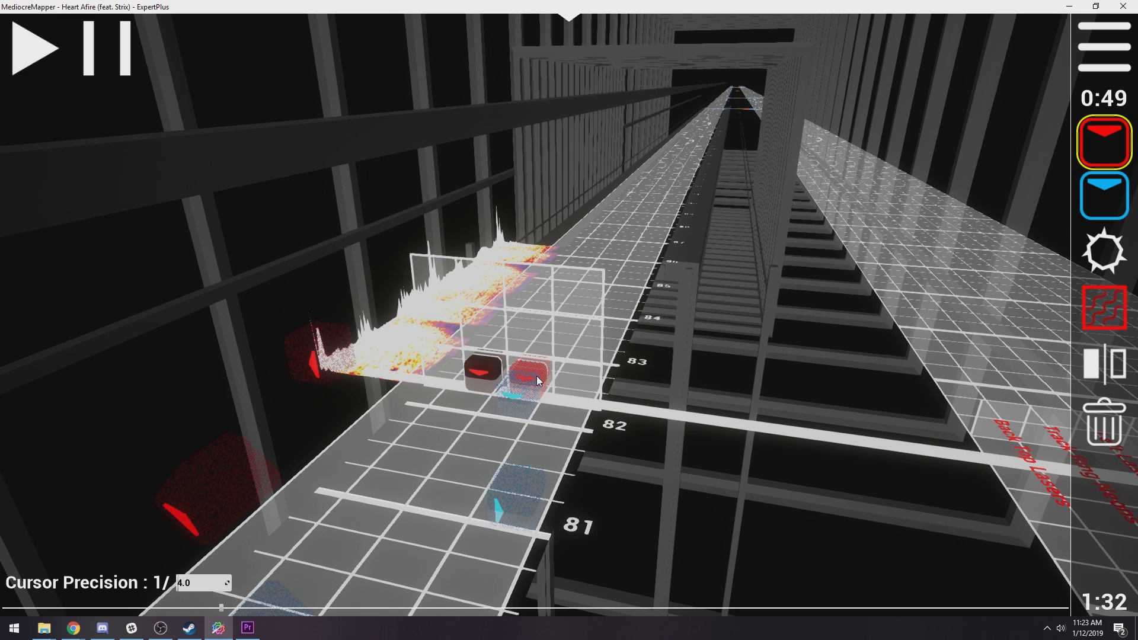
Add upward bottom-row notes: a blue one in the third column at beat 82.5 and a red one in the second column at 82.75
scroll(536, 376, "up", 1)
key("w")
key("2")
left_click(533, 372)
key("1")
scroll(533, 372, "up", 1)
left_click(486, 367)
scroll(510, 371, "up", 1)
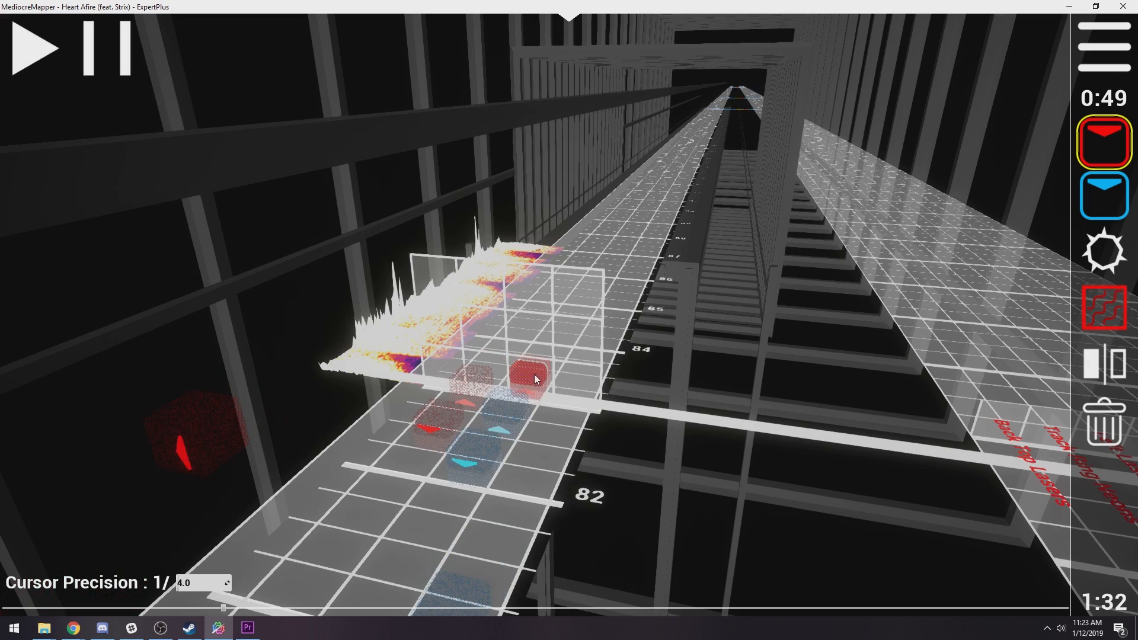
Add downward bottom-row notes: a blue one in the fourth column at beat 83 and a red one in the leftmost column at 83.25
key("s")
key("2")
left_click(571, 381)
key("1")
scroll(571, 382, "up", 1)
left_click(444, 367)
scroll(522, 370, "up", 1)
Add upward bottom-row notes: a blue one in the third column at beat 83.5 and a red one in the second column at 83.75
key("w")
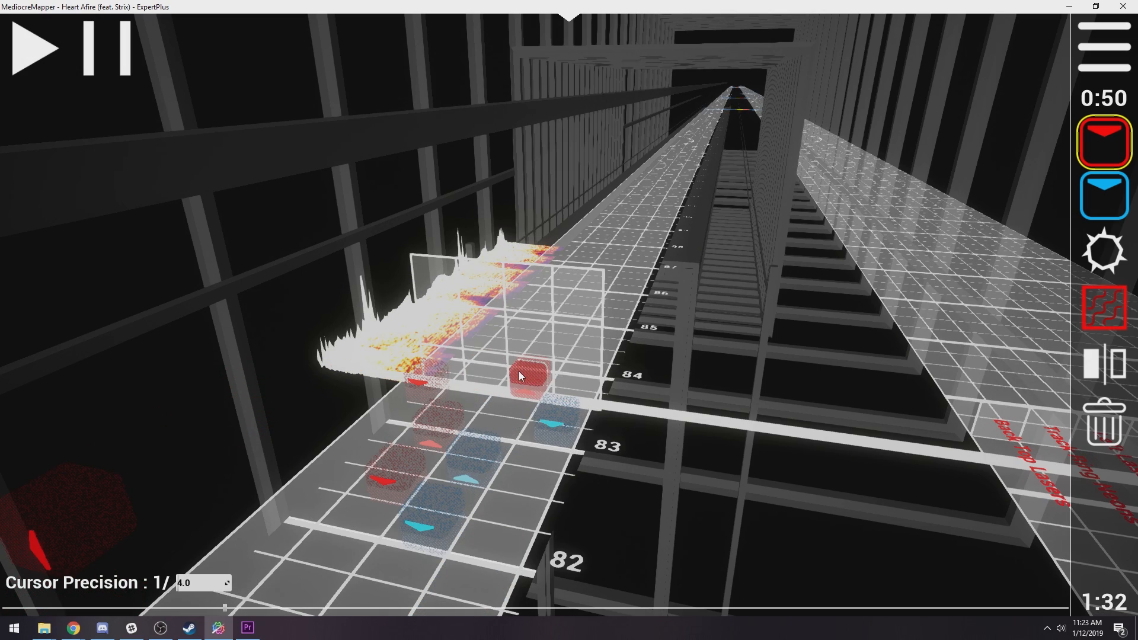
left_click(491, 373)
scroll(522, 374, "down", 3)
scroll(578, 426, "up", 2)
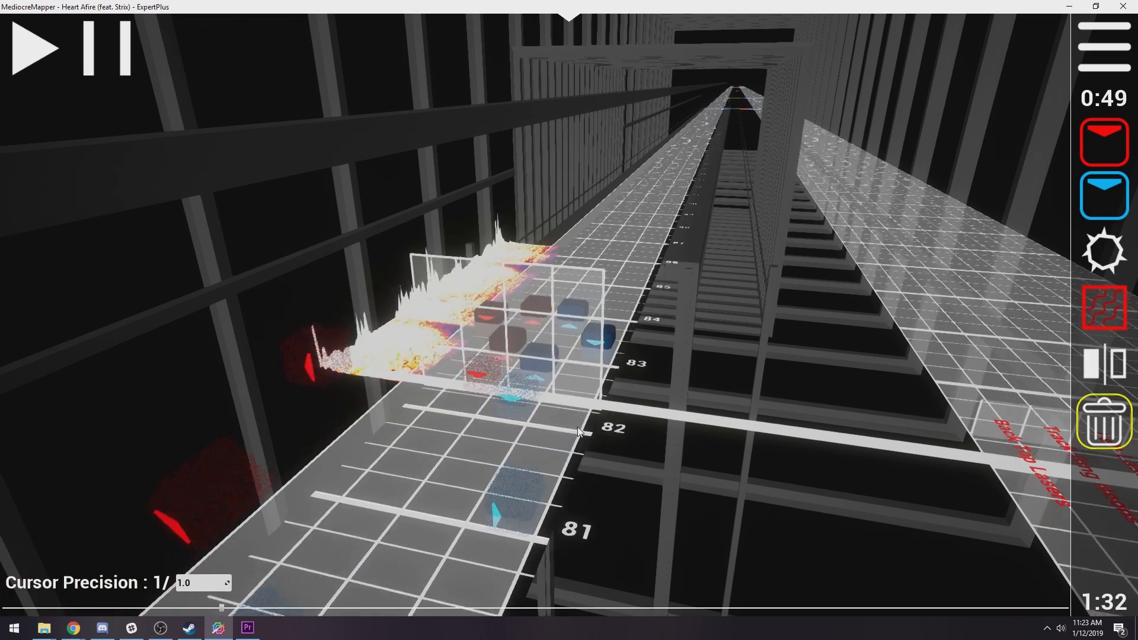
Delete the red note at beat 83.75 and play back the bottom-row stream leading to beat 84
key("4")
scroll(571, 426, "up", 1)
scroll(552, 391, "down", 1)
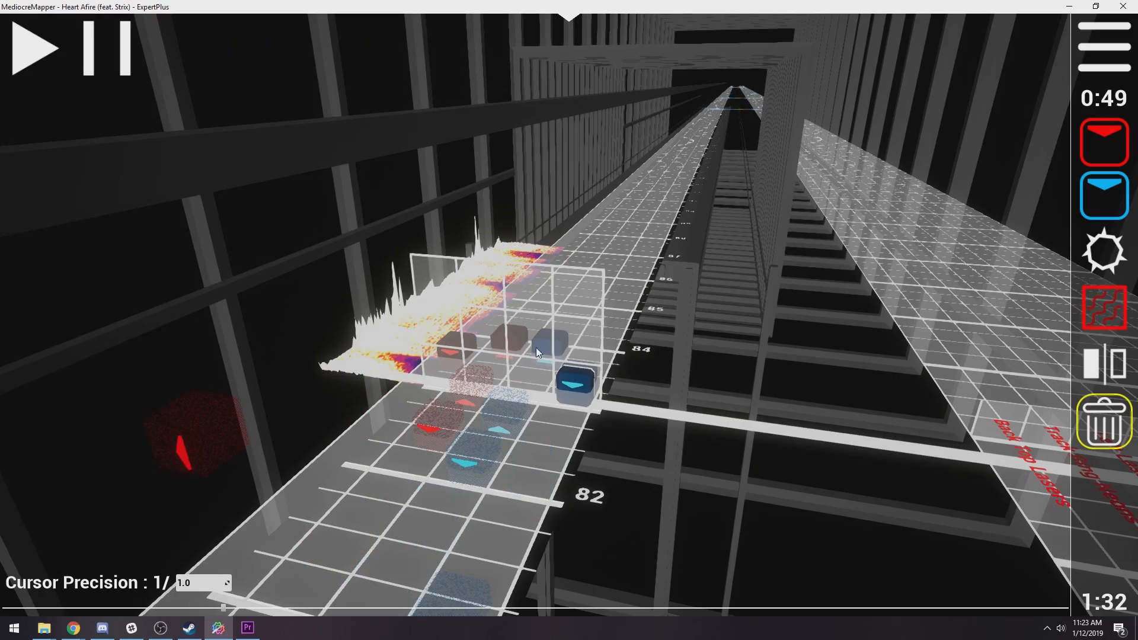
scroll(570, 426, "down", 5)
key("space")
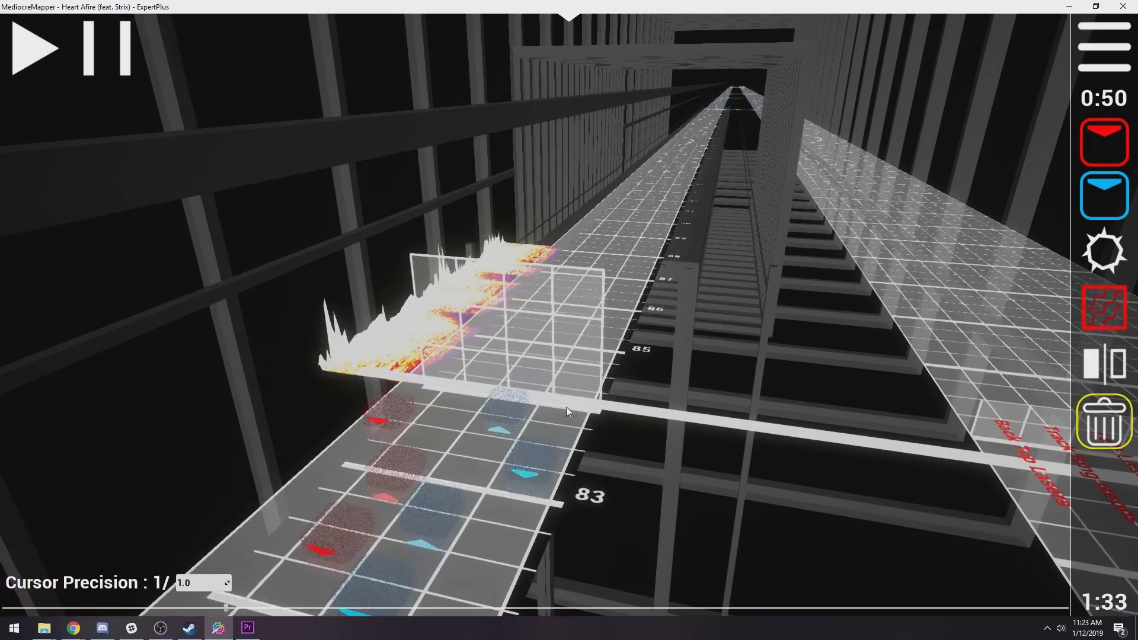
At beat 84, place diagonal notes: blue in the fourth column's bottom row and red in the second column's top row; play the section back
key("1")
key("2")
key("1")
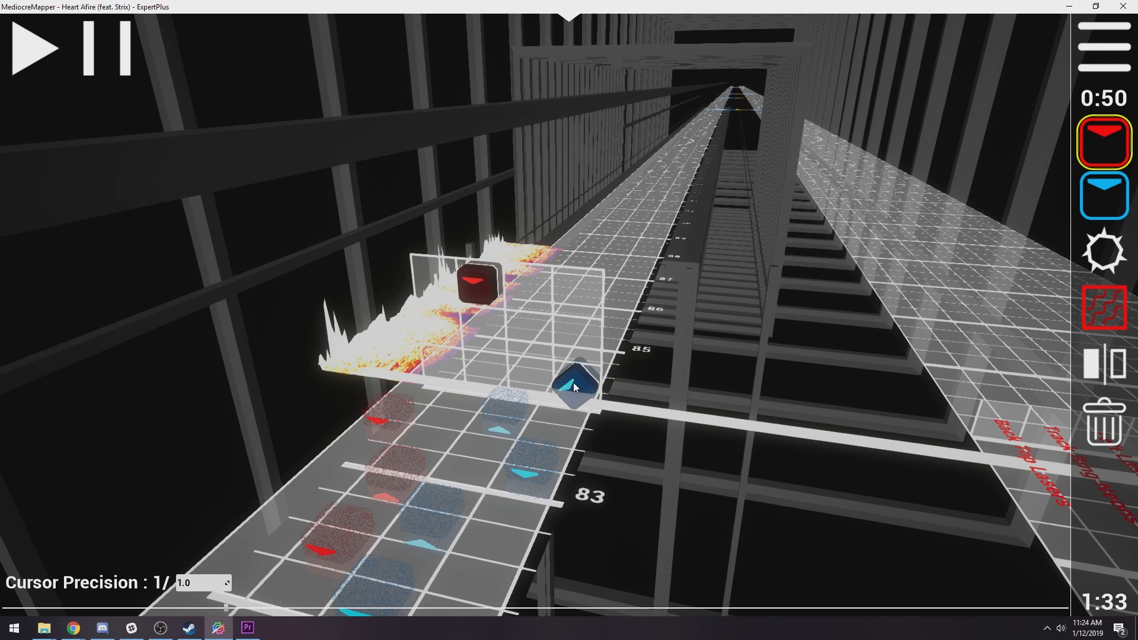
key("w")
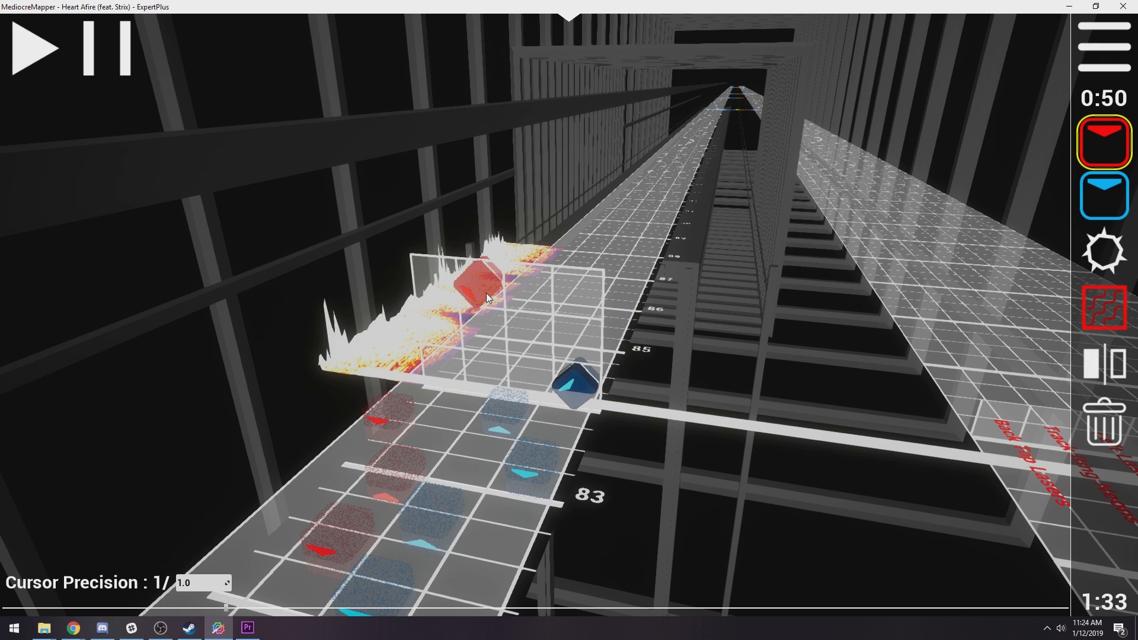
left_click(486, 294)
key("5")
scroll(584, 398, "down", 3)
key("space")
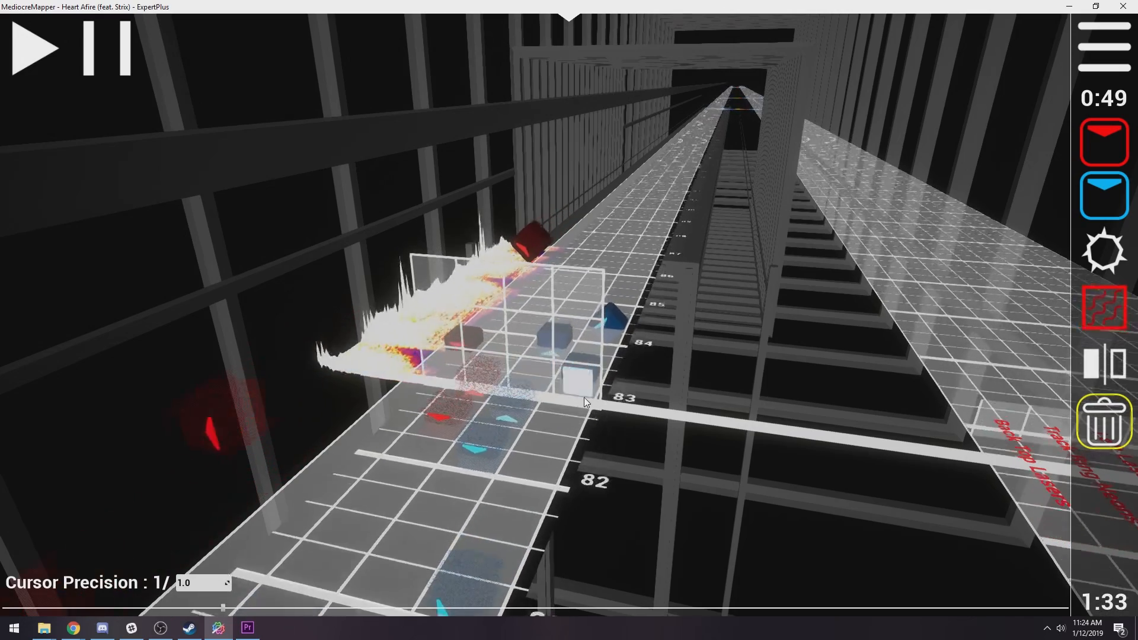
Replace the diagonal red note at beat 84 with an upward one in the same cell and play the section back
left_click(508, 282)
key("1")
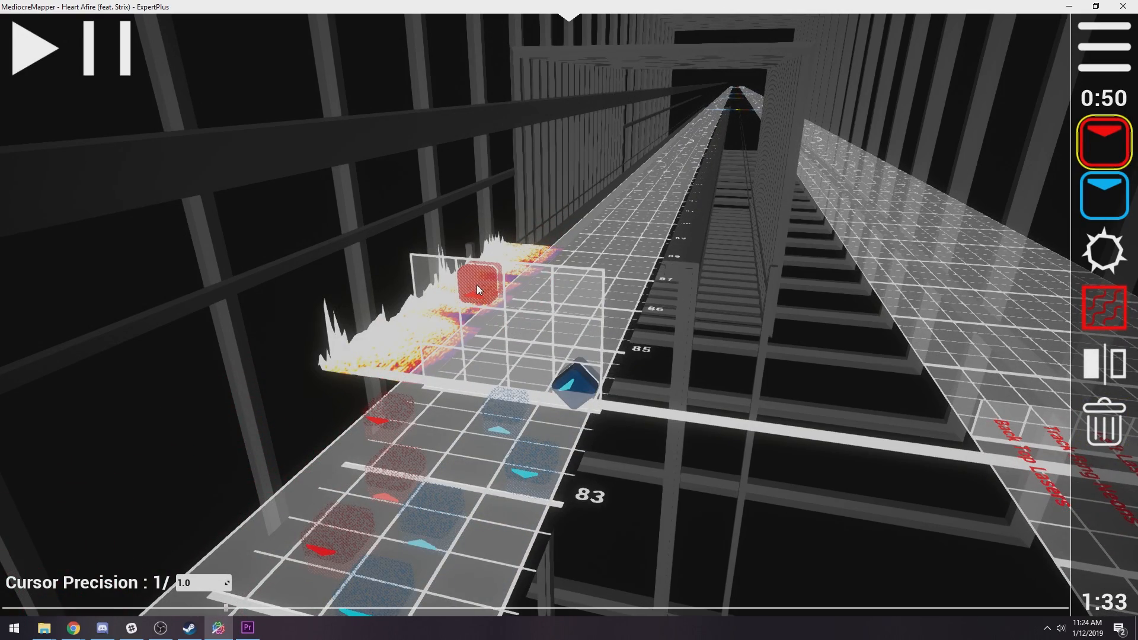
left_click(477, 291)
key("5")
scroll(534, 406, "down", 3)
key("space")
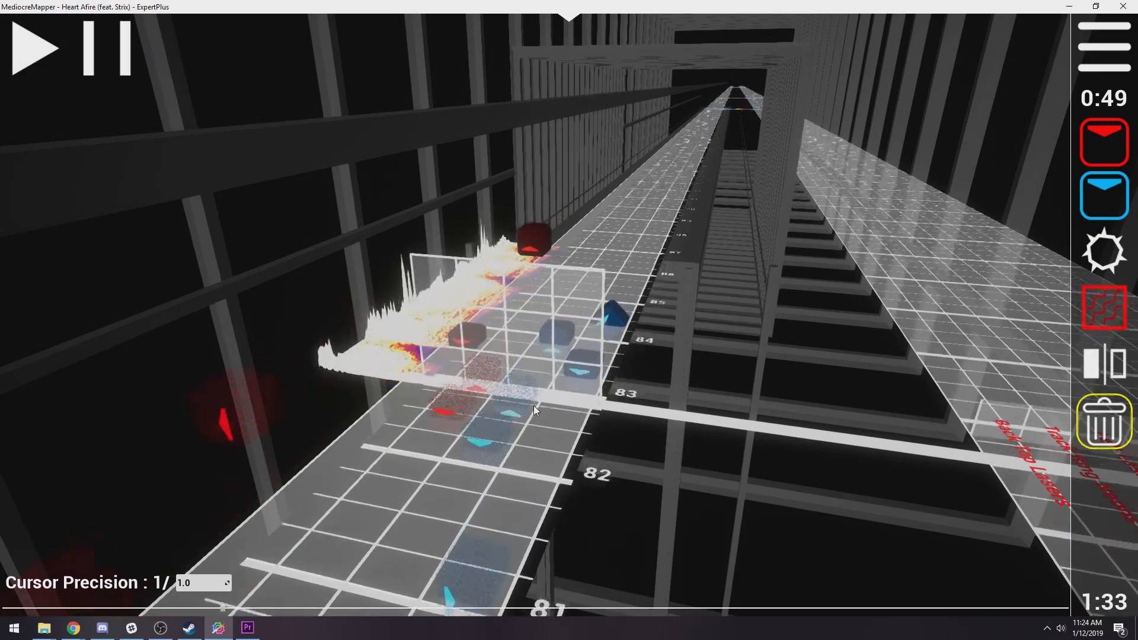
Stop the playback and save the map
key("space")
scroll(537, 405, "down", 8)
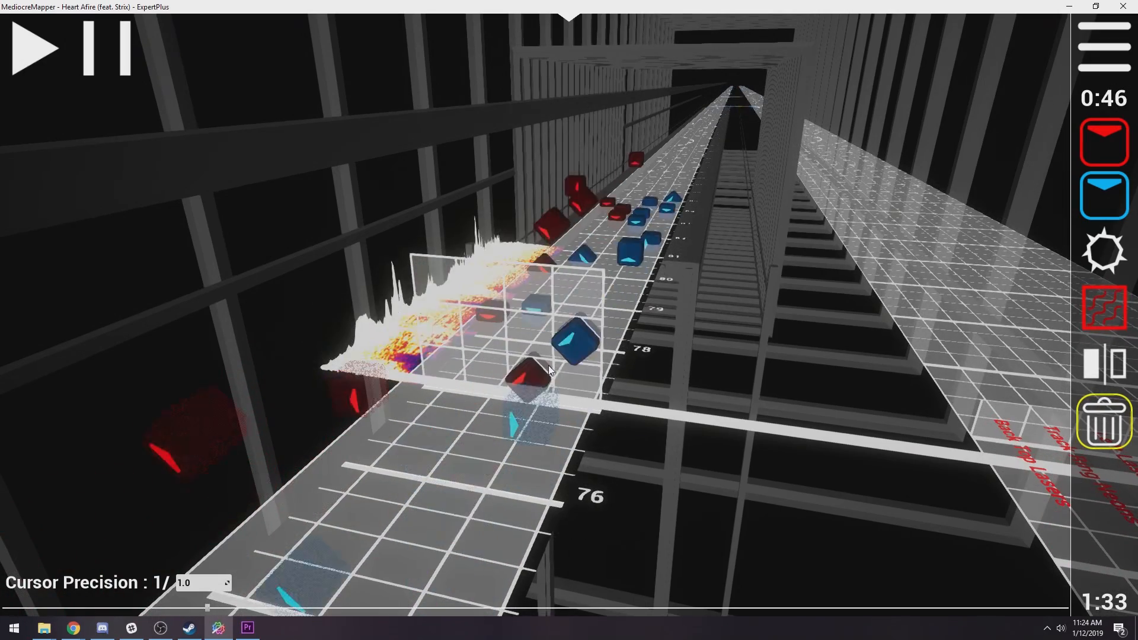
scroll(548, 365, "down", 11)
key("ctrl+s")
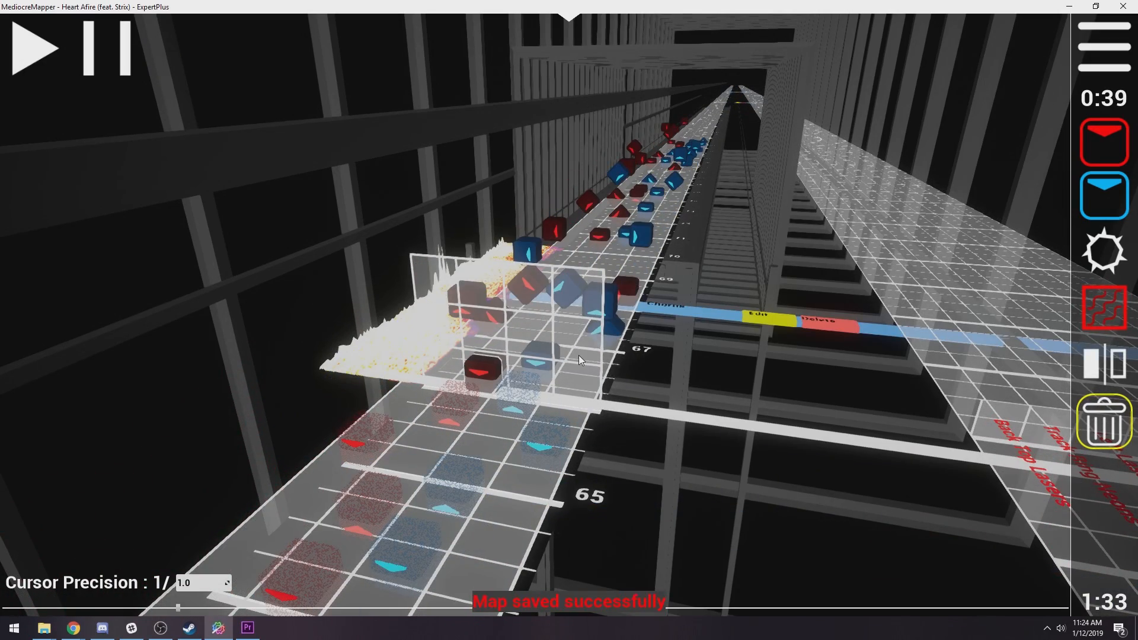
Return to the start of the song and play the whole map through to about beat 85
scroll(579, 355, "up", 1)
scroll(578, 354, "down", 20)
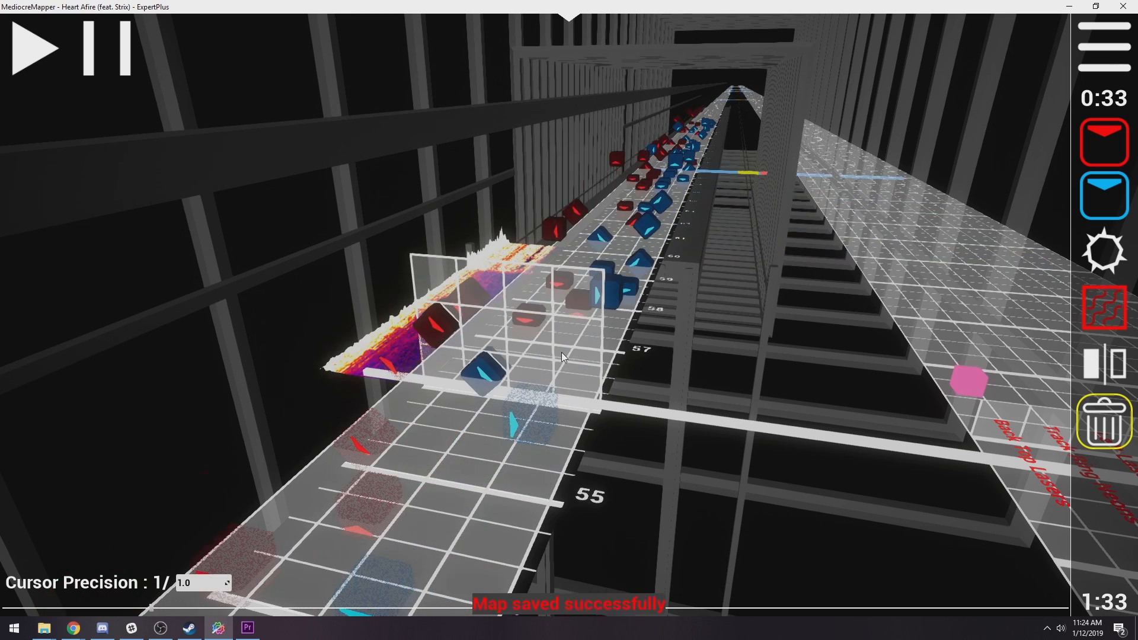
scroll(601, 313, "down", 17)
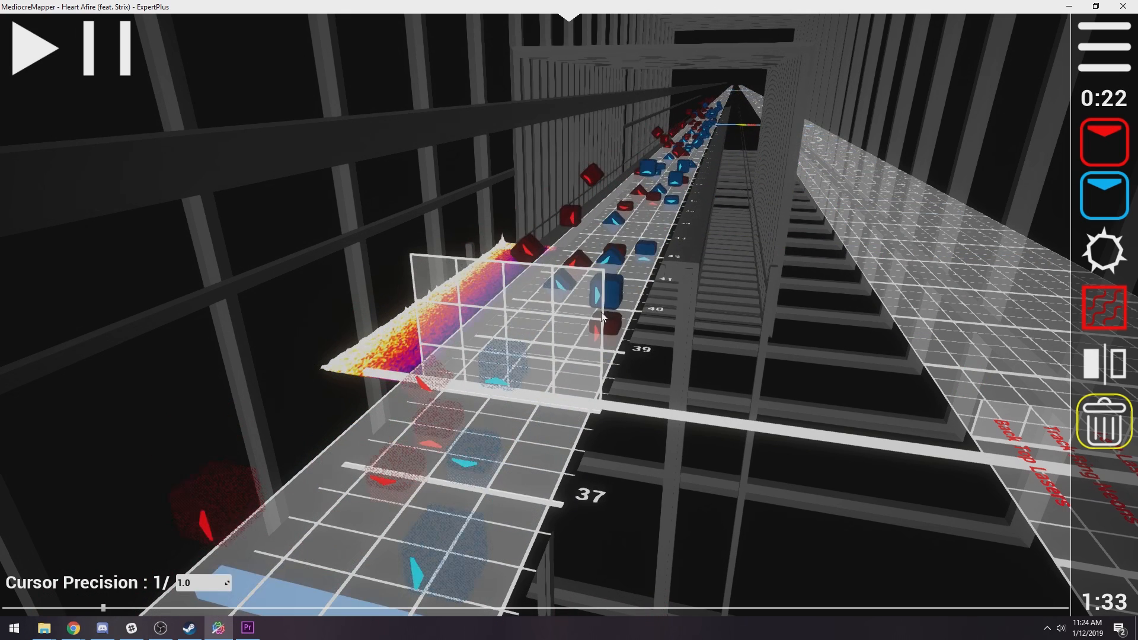
scroll(599, 316, "down", 20)
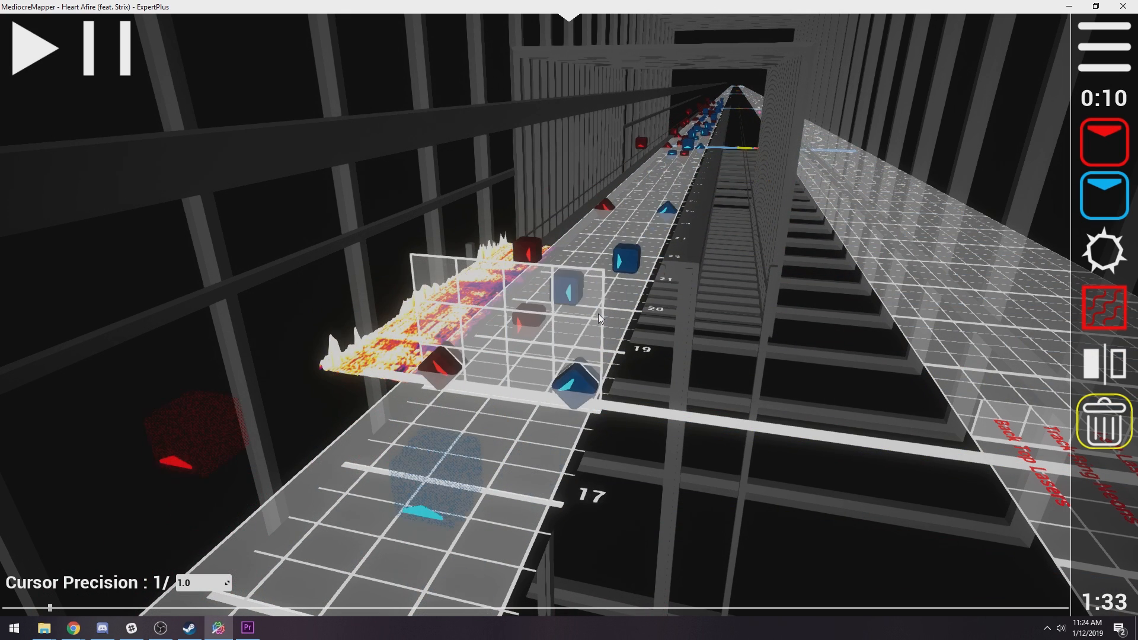
scroll(596, 315, "down", 8)
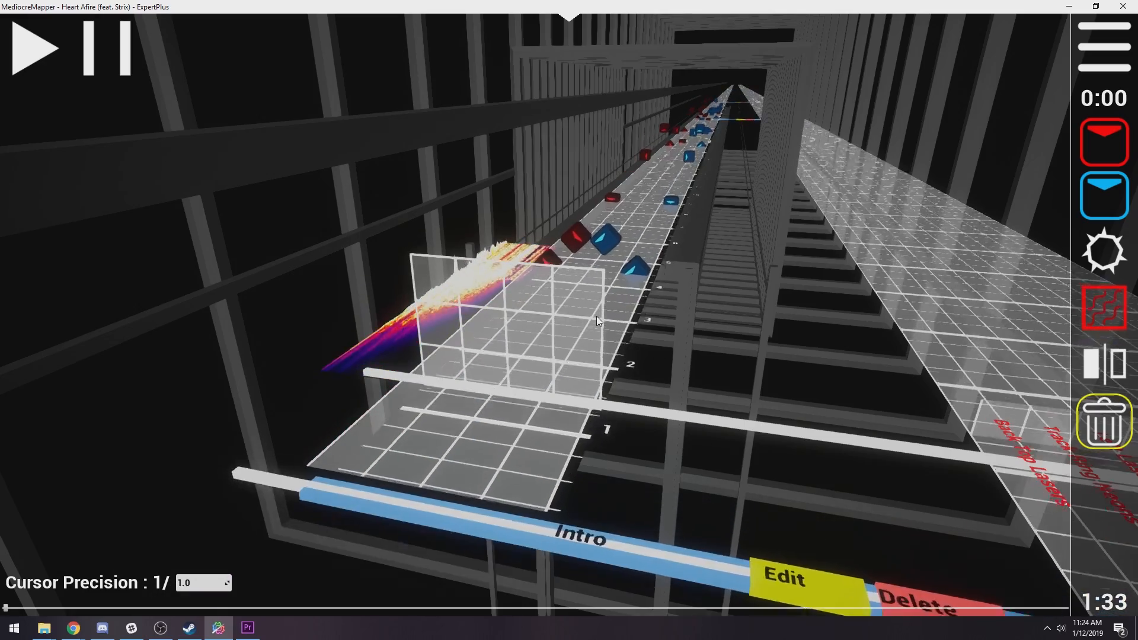
scroll(597, 316, "up", 2)
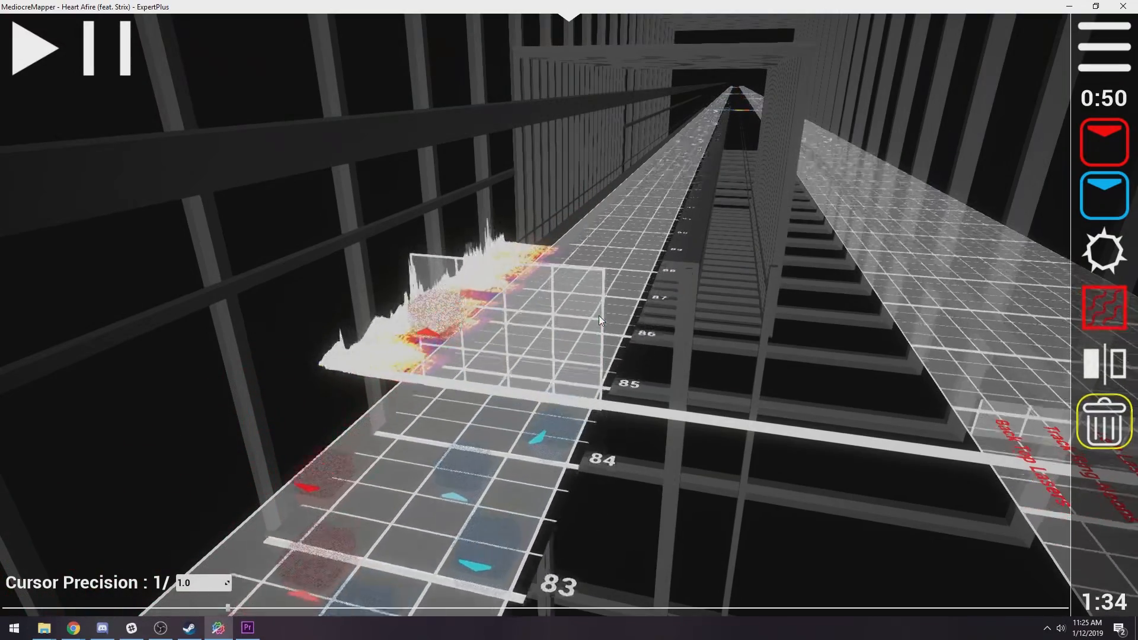
Select the chorus notes up to beat 84, copy them and paste them from beat 84 onward
scroll(683, 360, "up", 7)
scroll(611, 402, "up", 11)
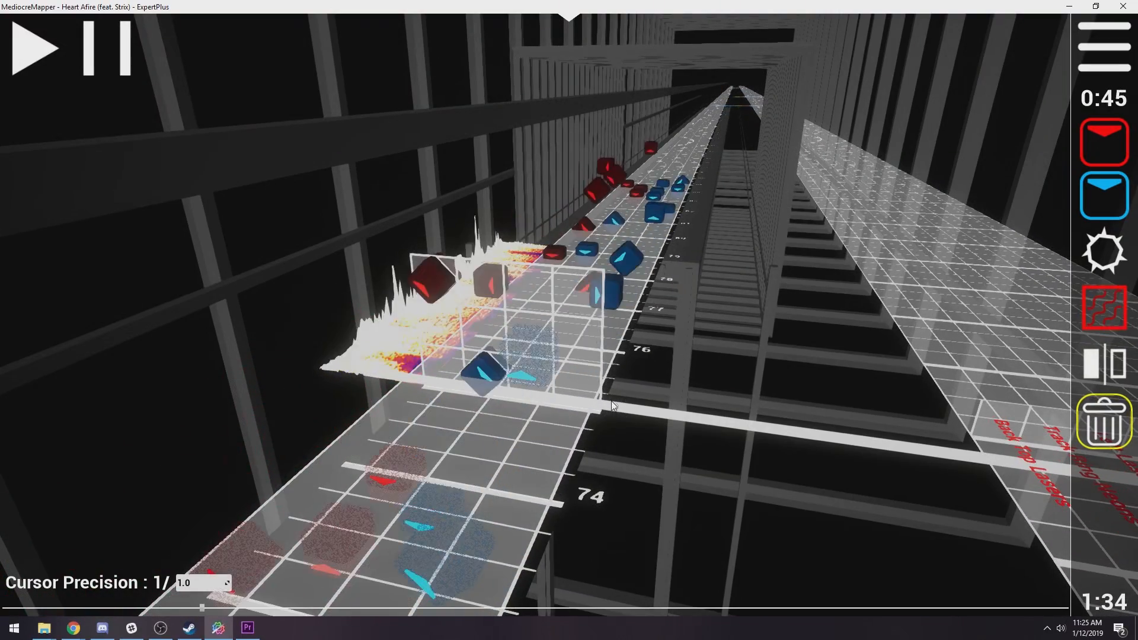
scroll(586, 393, "down", 16)
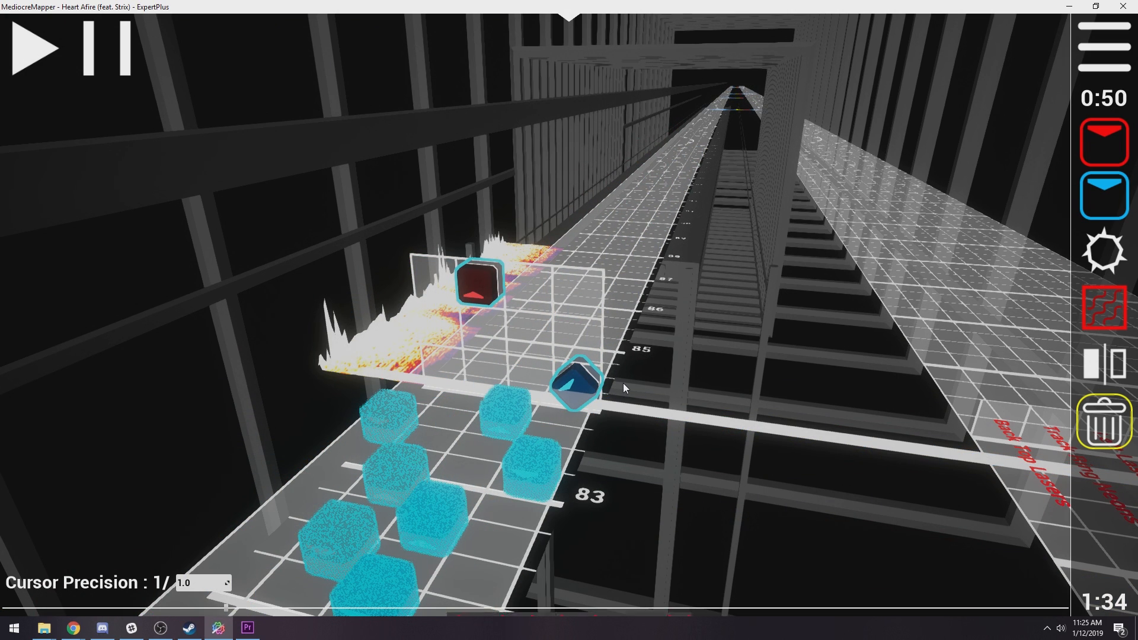
key("ctrl+c")
scroll(623, 383, "down", 1)
scroll(620, 383, "up", 1)
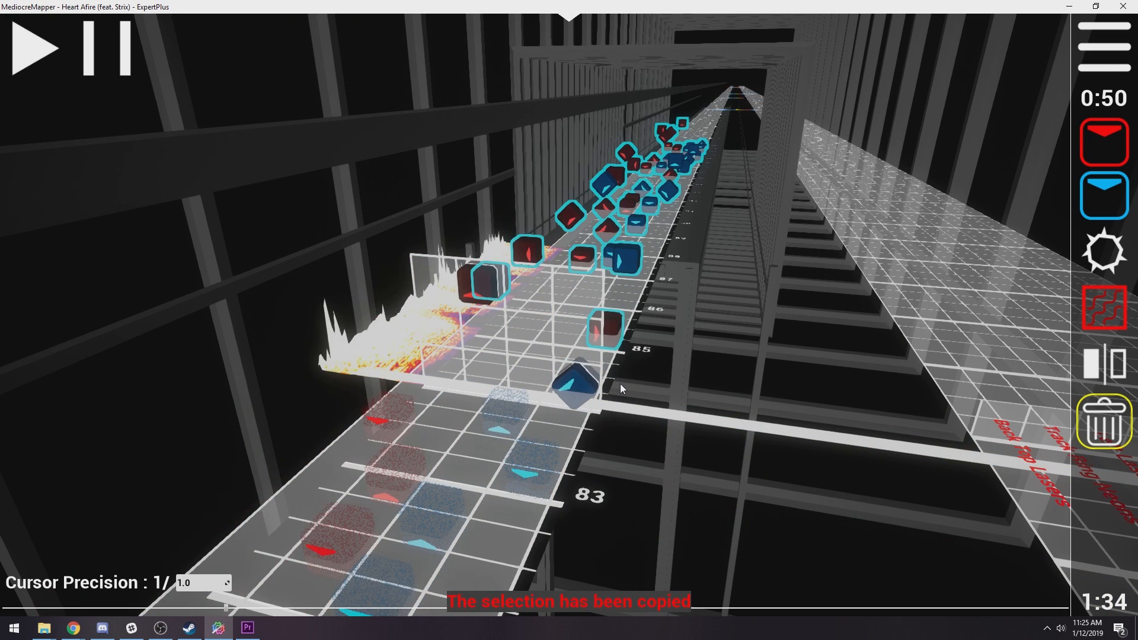
scroll(620, 383, "down", 1)
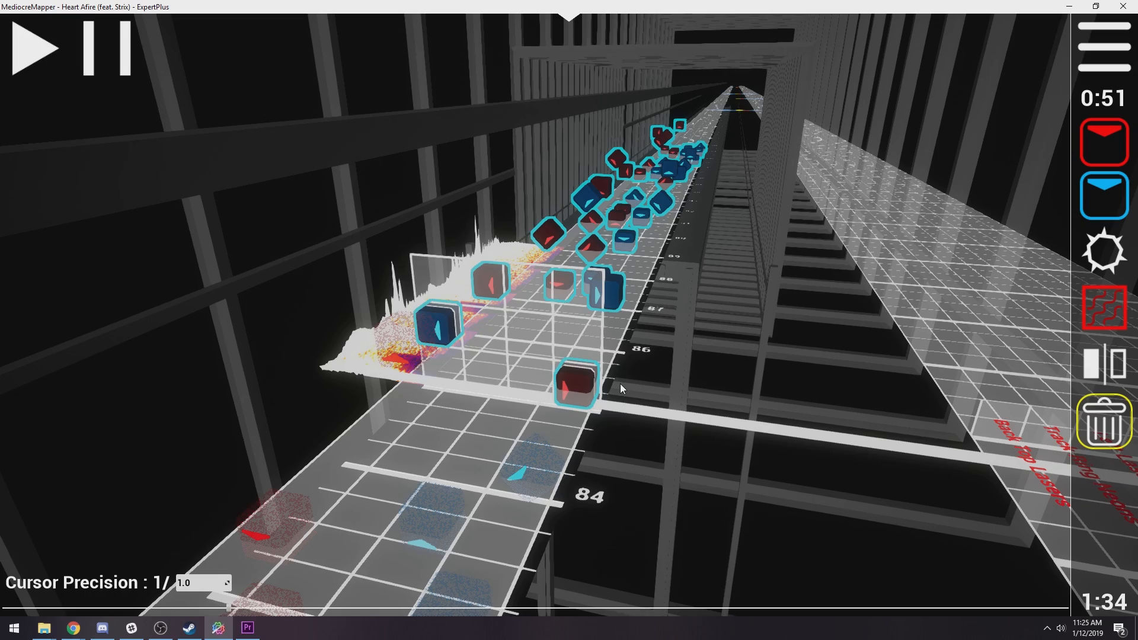
Delete the first red and blue pair of the pasted chorus at beat 85 and move the remaining pasted notes one beat earlier
scroll(619, 383, "down", 2)
scroll(620, 384, "up", 3)
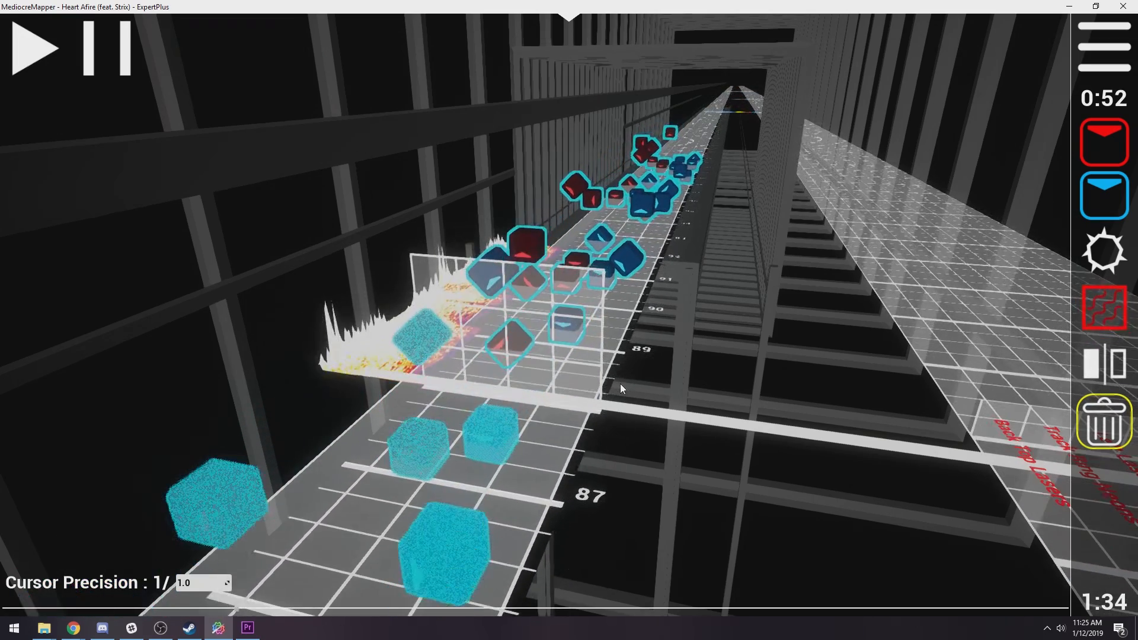
scroll(616, 362, "down", 1)
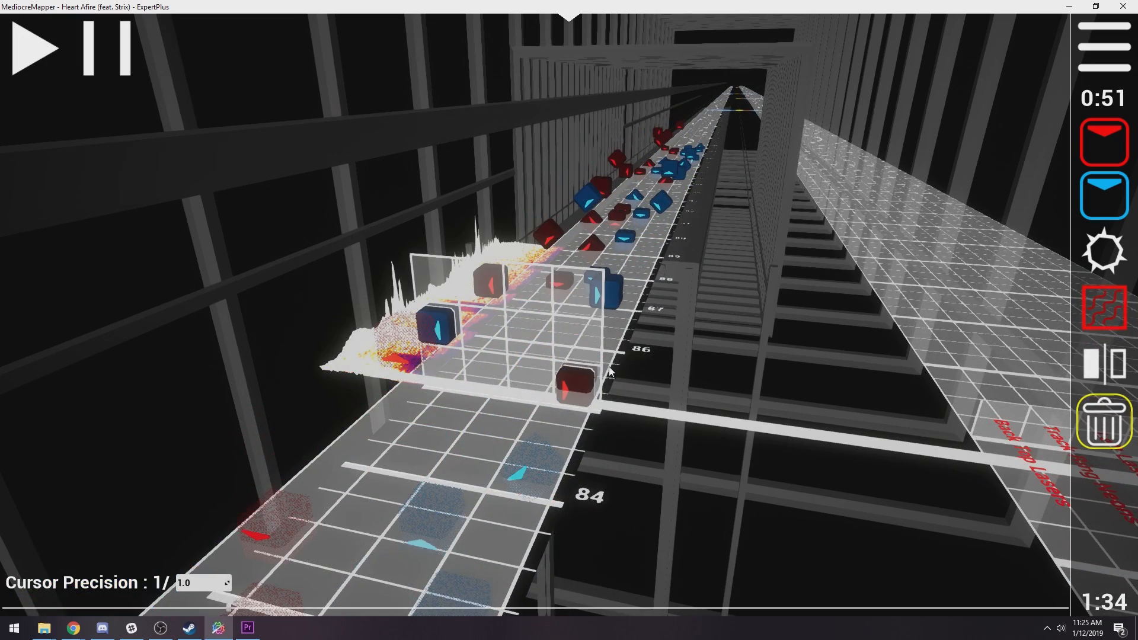
scroll(569, 379, "down", 16)
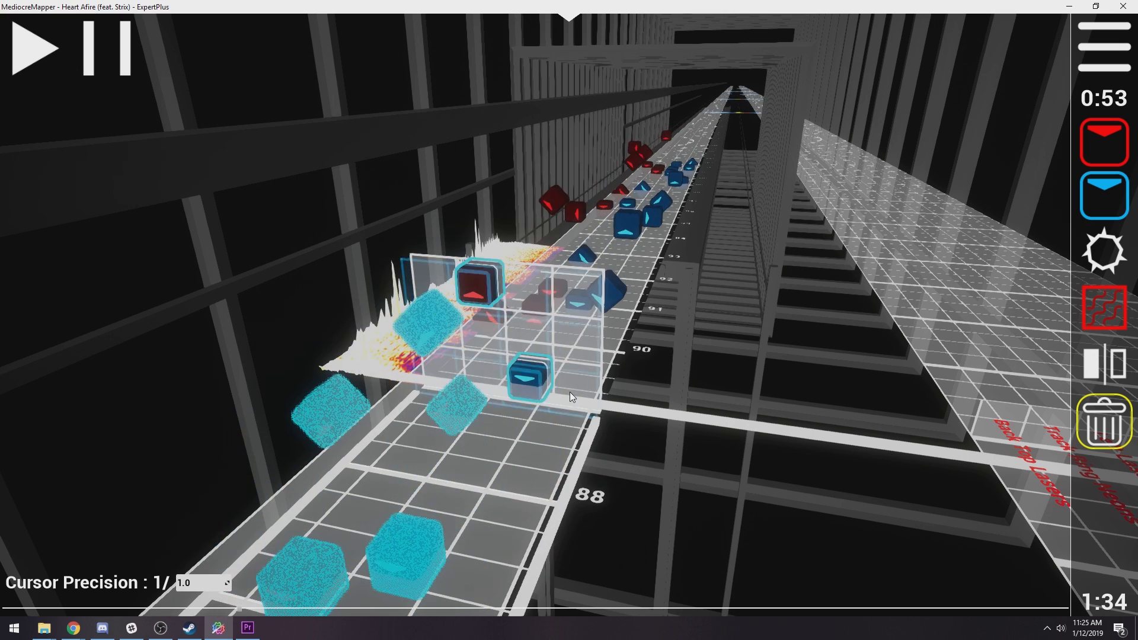
scroll(581, 386, "up", 15)
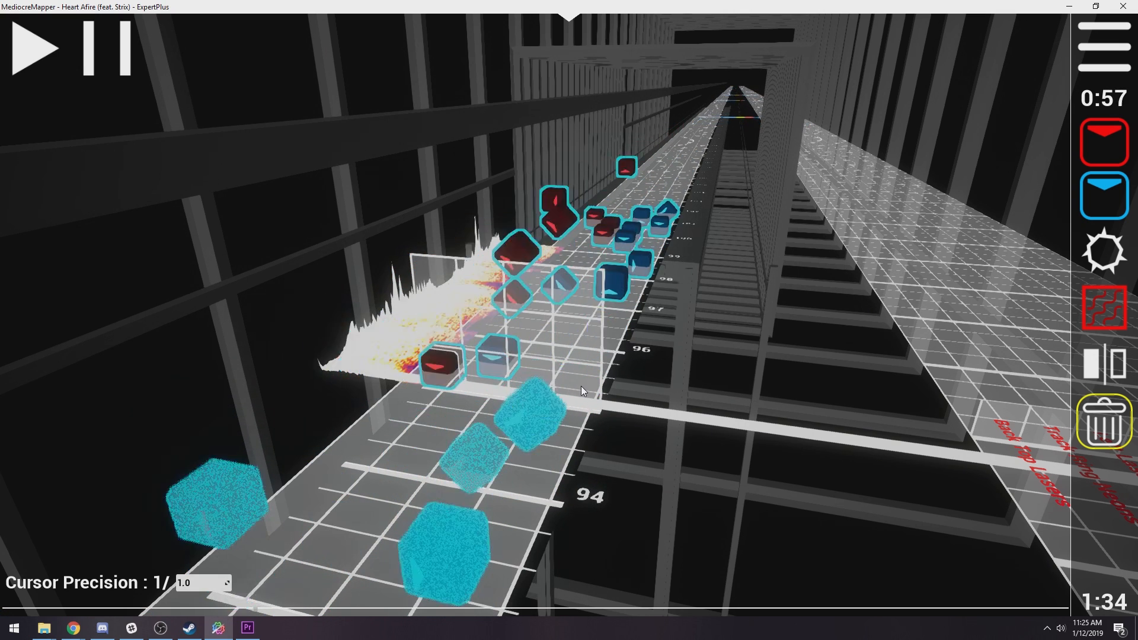
scroll(582, 390, "up", 1)
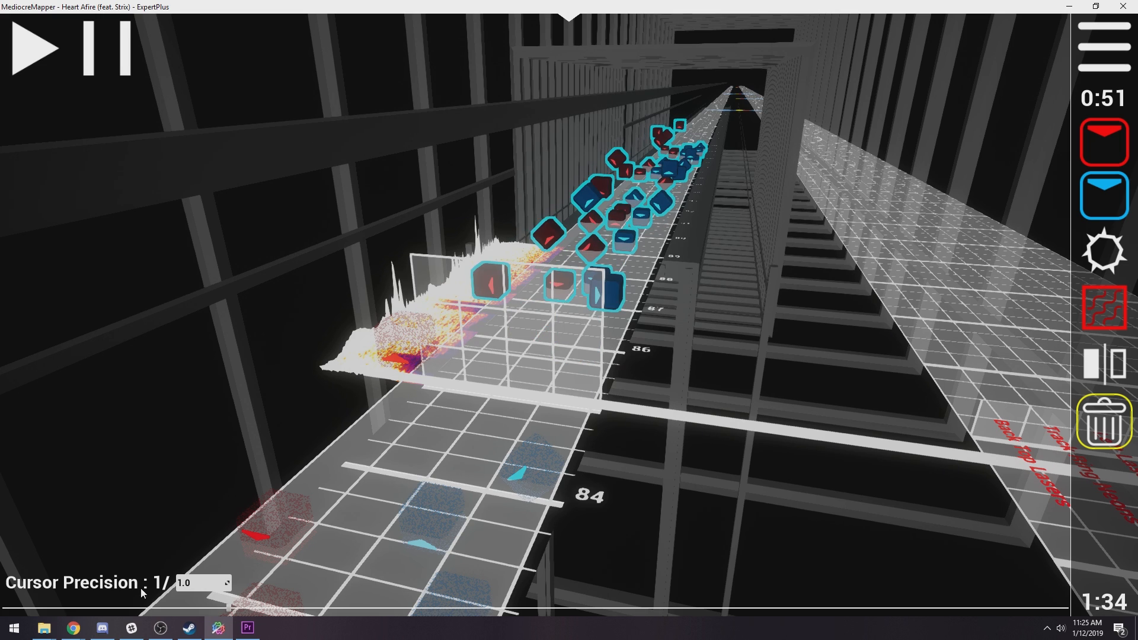
mouse_move(102, 597)
mouse_move(185, 601)
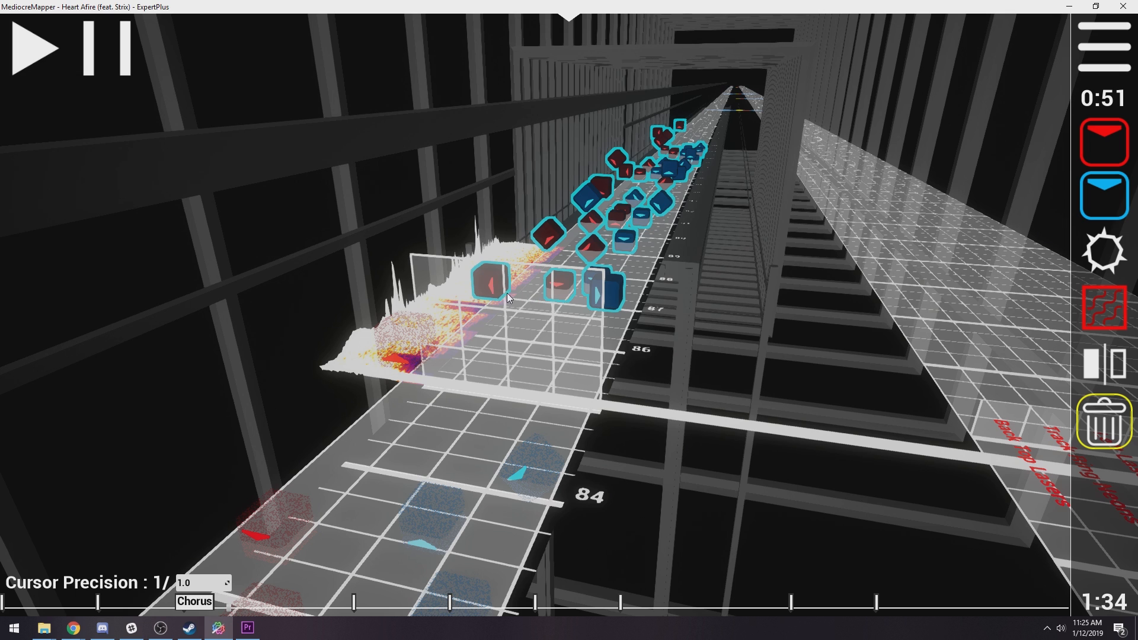
key("Down")
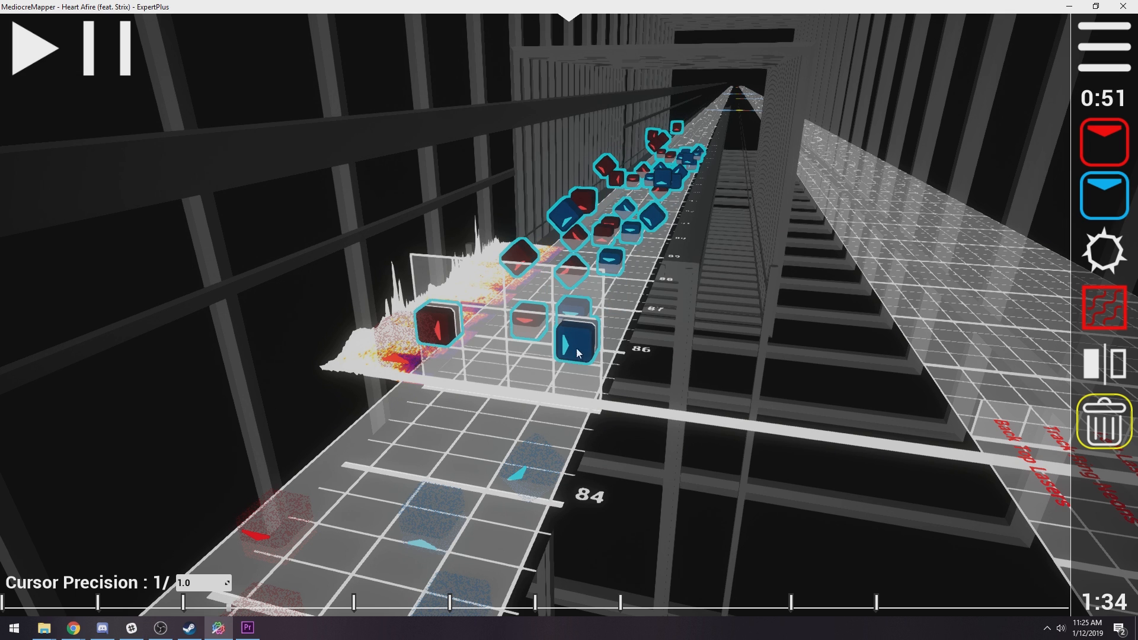
Select all the pasted chorus notes from beat 85 onward and mirror them
scroll(587, 347, "down", 5)
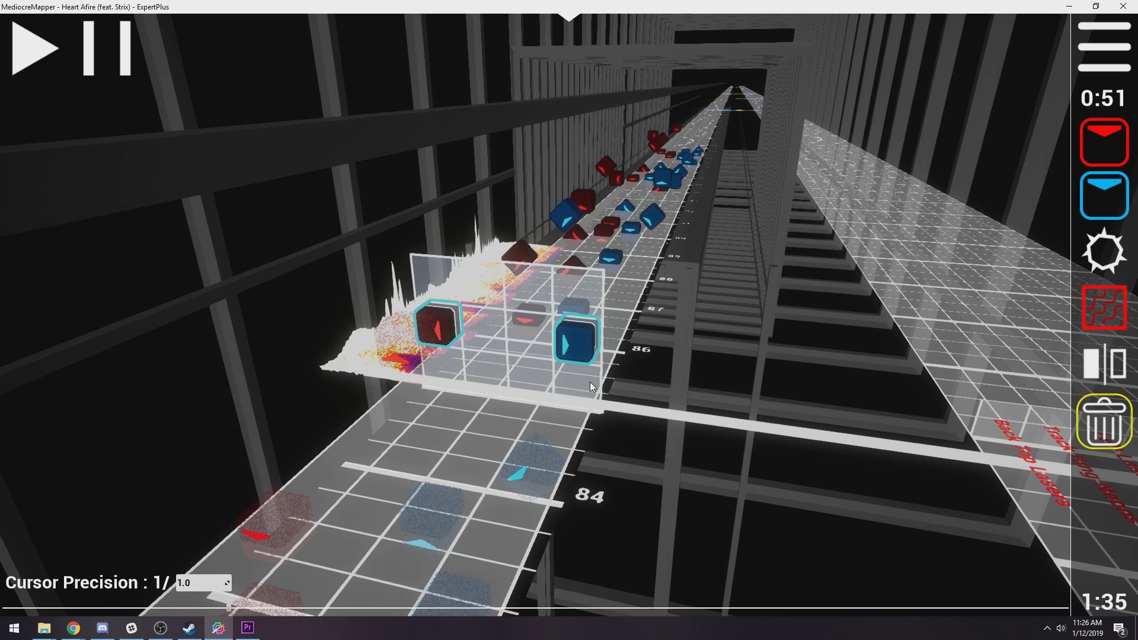
scroll(591, 365, "up", 13, "shift")
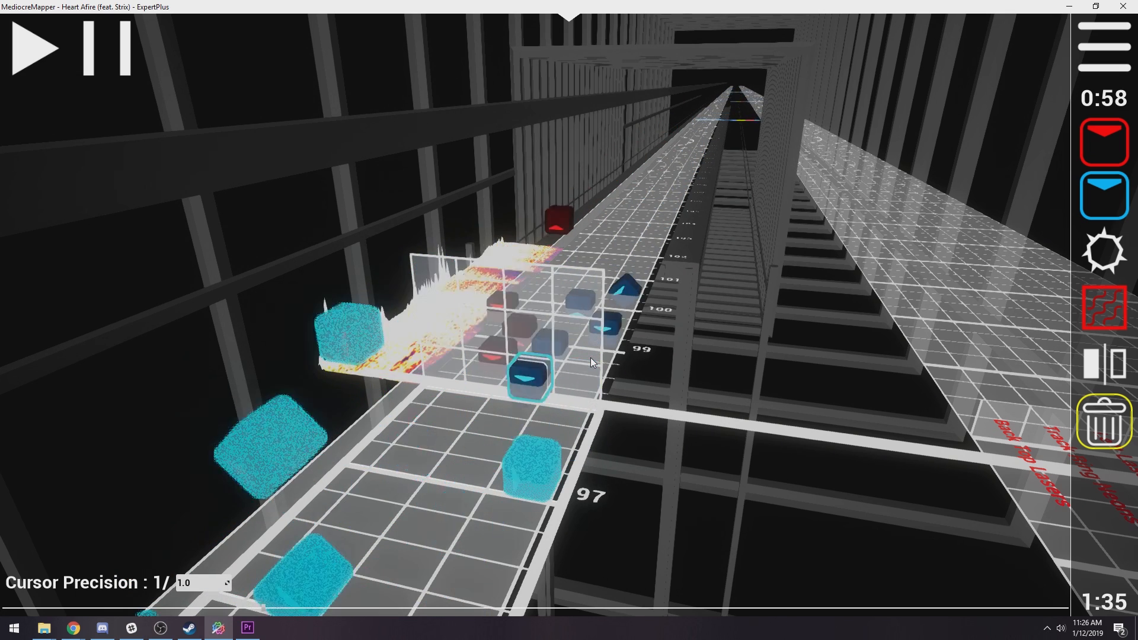
scroll(589, 358, "up", 2)
scroll(579, 380, "down", 8)
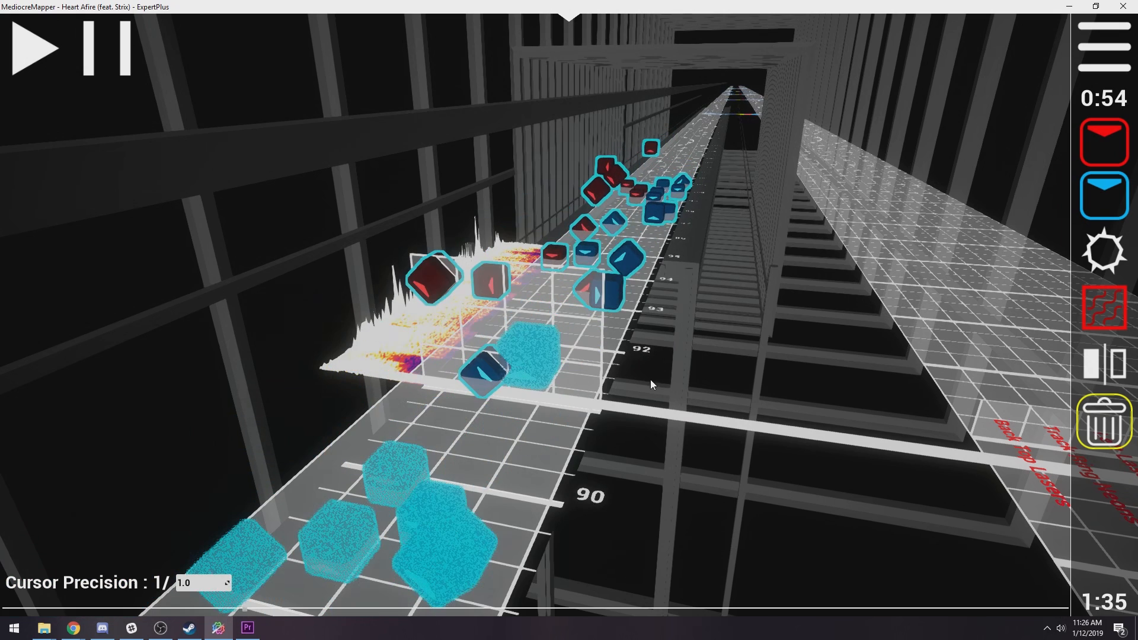
scroll(646, 381, "up", 1)
scroll(631, 389, "down", 10)
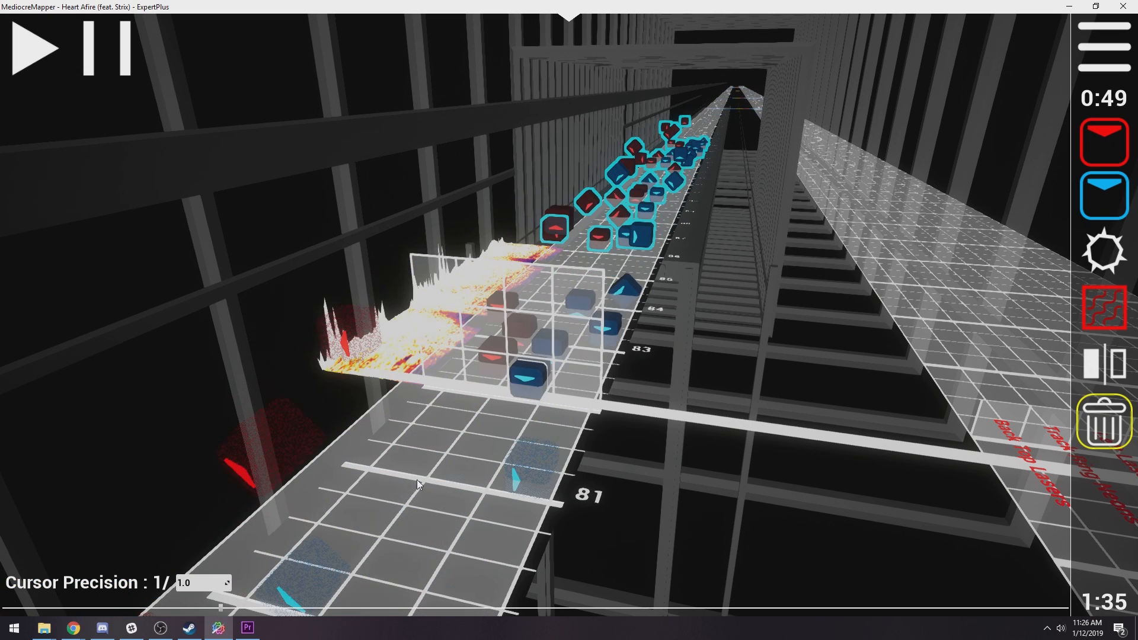
scroll(709, 369, "up", 3)
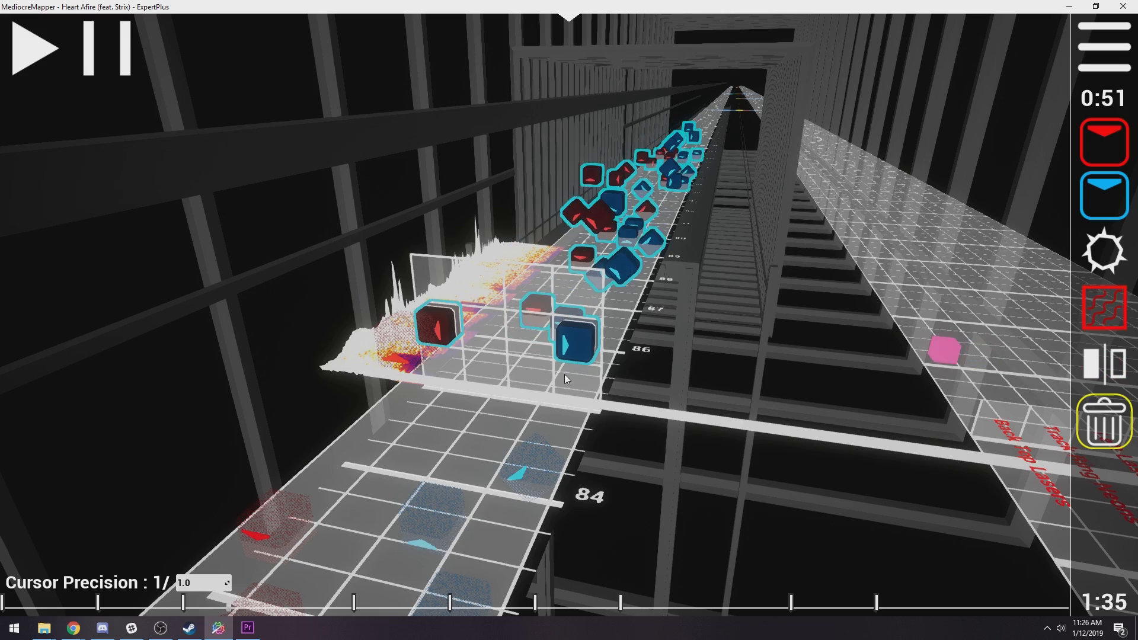
At beat 84, move the diagonal blue note to the second column's bottom cell and replace the upward red note with a diagonal top-row one
scroll(672, 441, "down", 2)
scroll(673, 441, "down", 2)
scroll(671, 437, "up", 3)
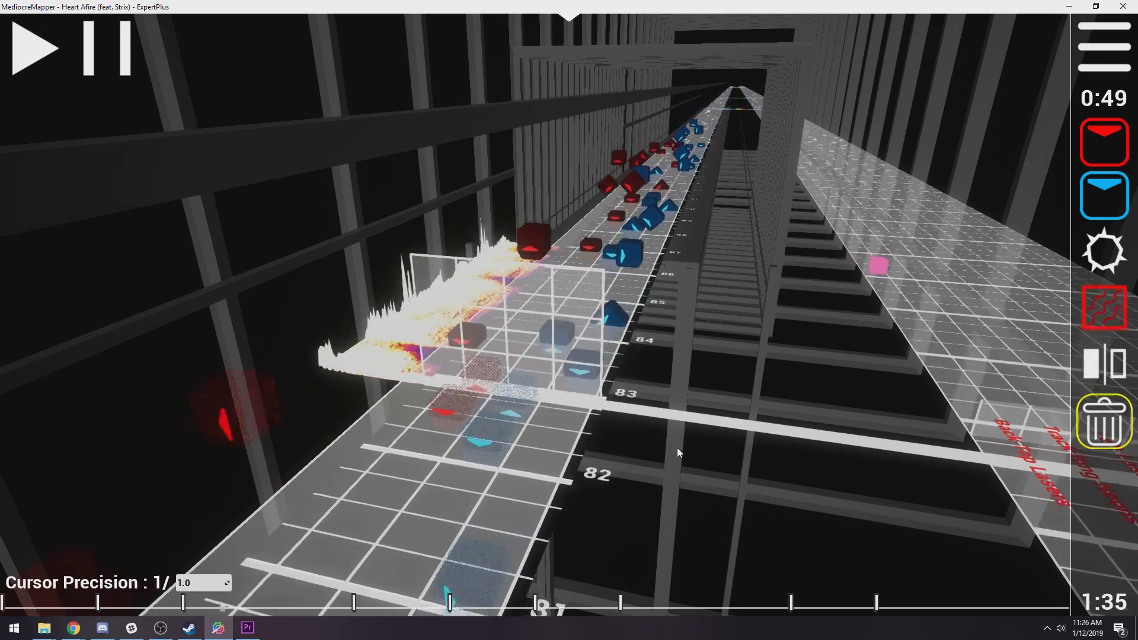
left_click(575, 372)
key("2")
left_click_drag(494, 368, 463, 378)
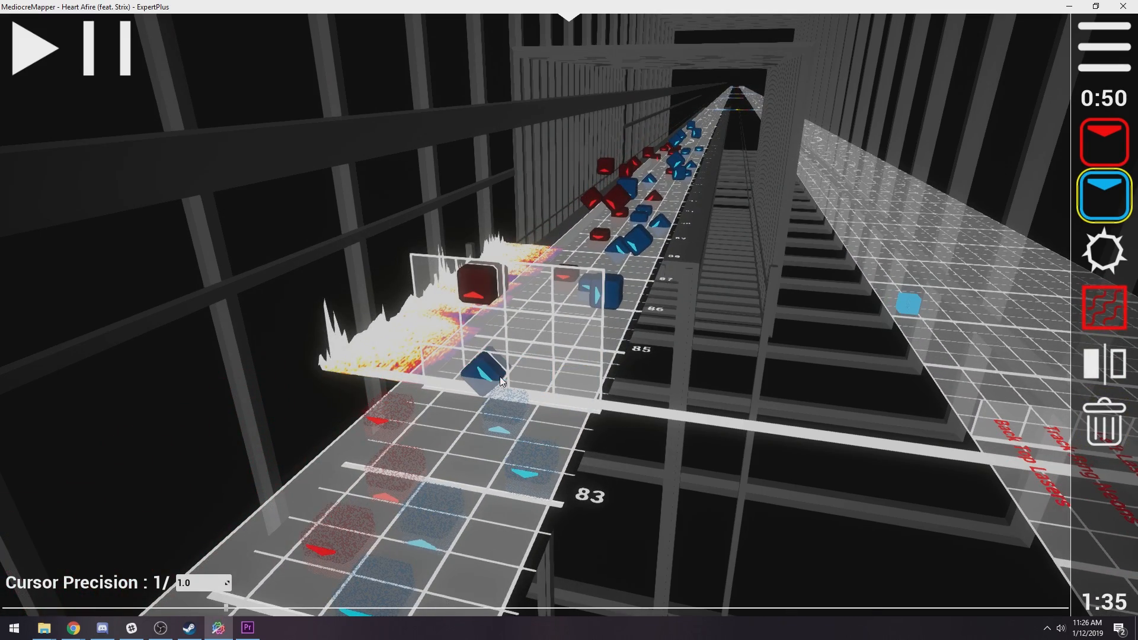
key("5")
left_click(474, 298)
key("1")
left_click(511, 283)
Play the transition and the mirrored repeat from about beat 82 to beat 101, and save the map
scroll(609, 424, "down", 2)
scroll(592, 417, "up", 2)
key("5")
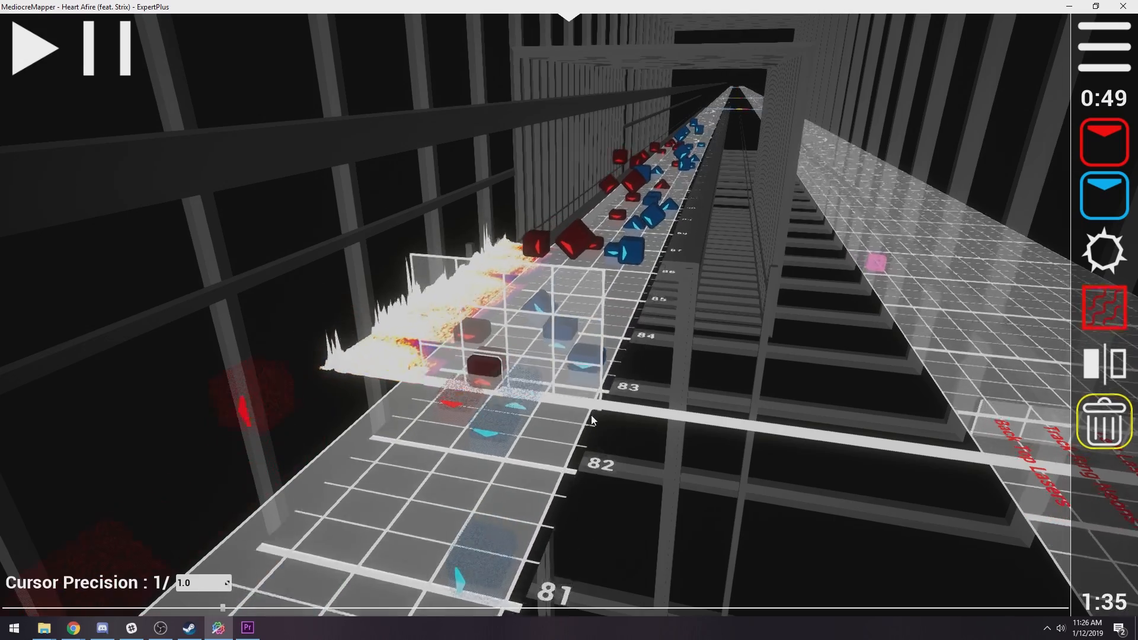
key("space")
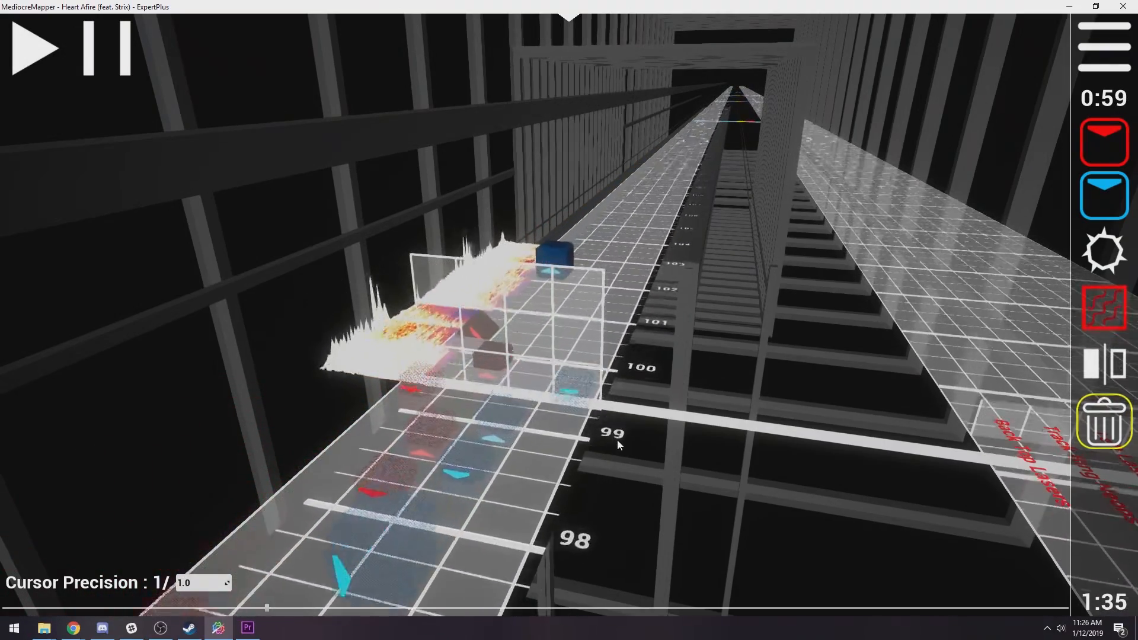
key("space")
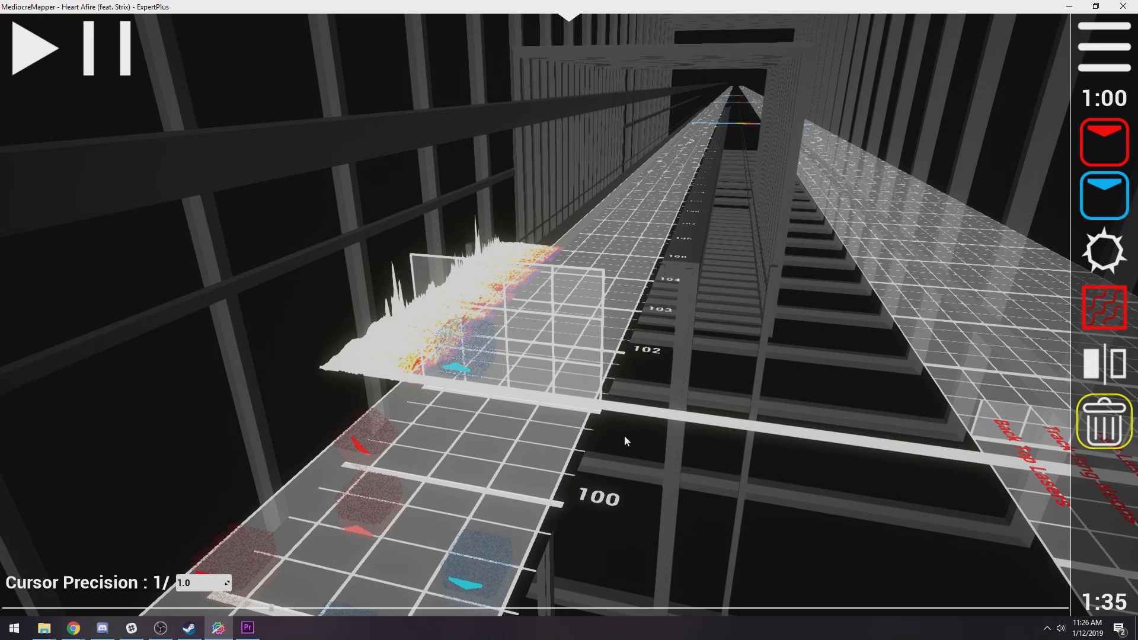
scroll(625, 442, "down", 6)
scroll(626, 445, "down", 9)
key("ctrl+s")
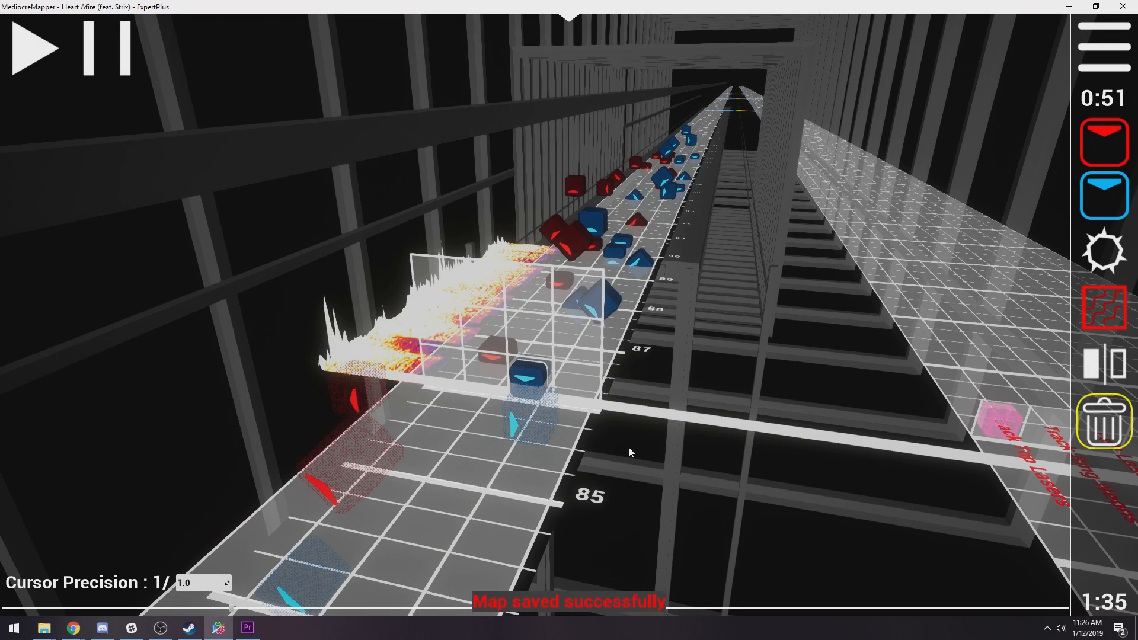
scroll(611, 498, "down", 5)
scroll(593, 553, "down", 14)
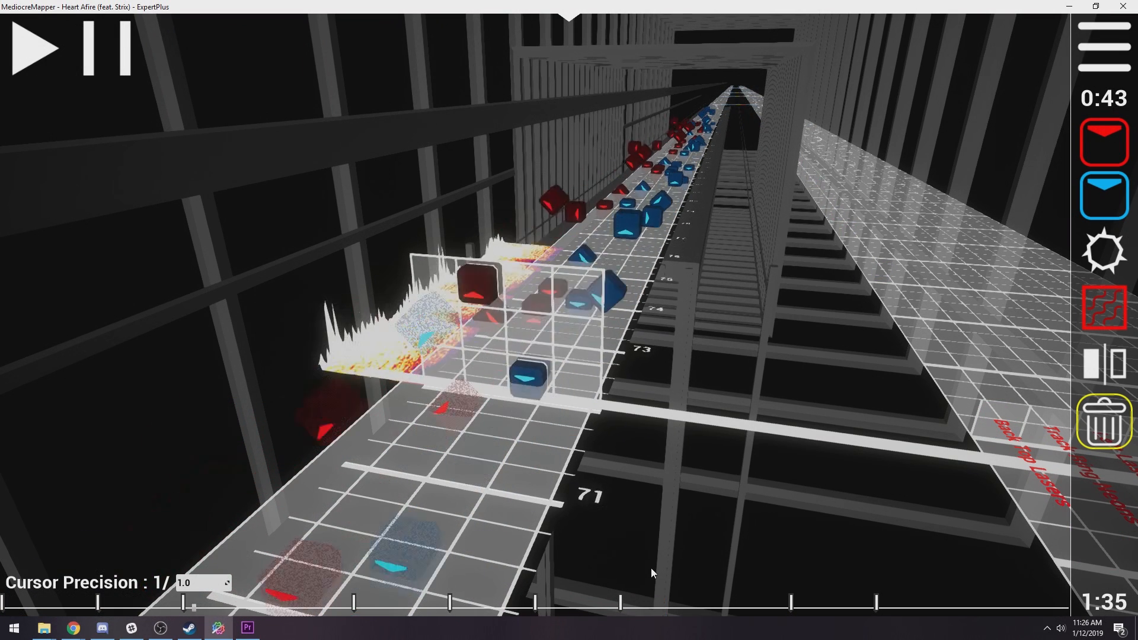
scroll(649, 570, "up", 1)
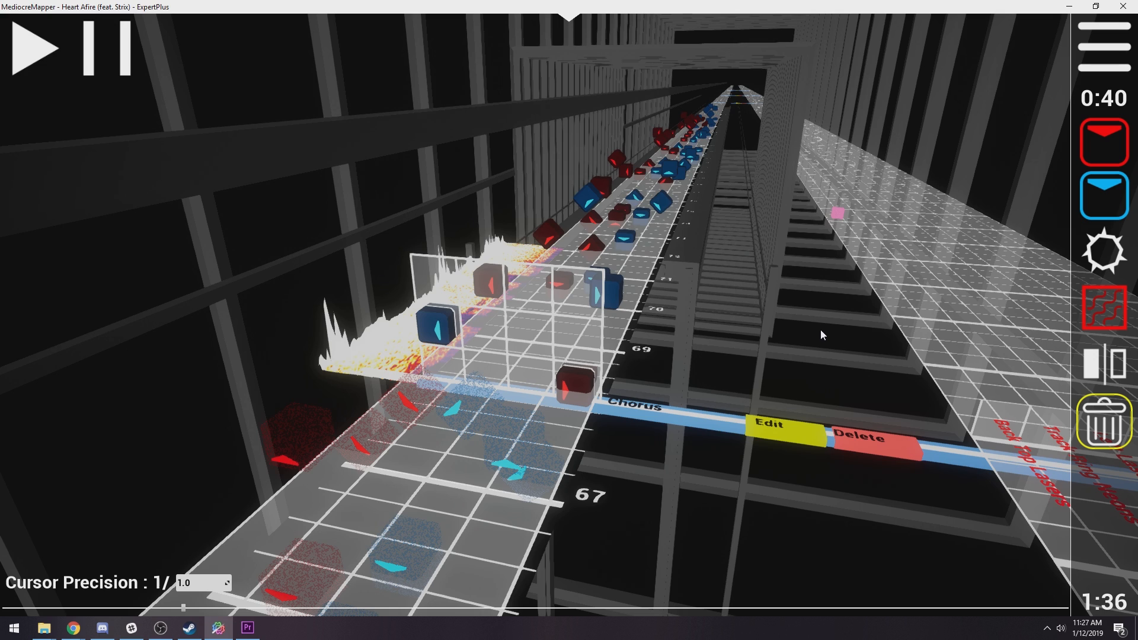
scroll(821, 330, "down", 2)
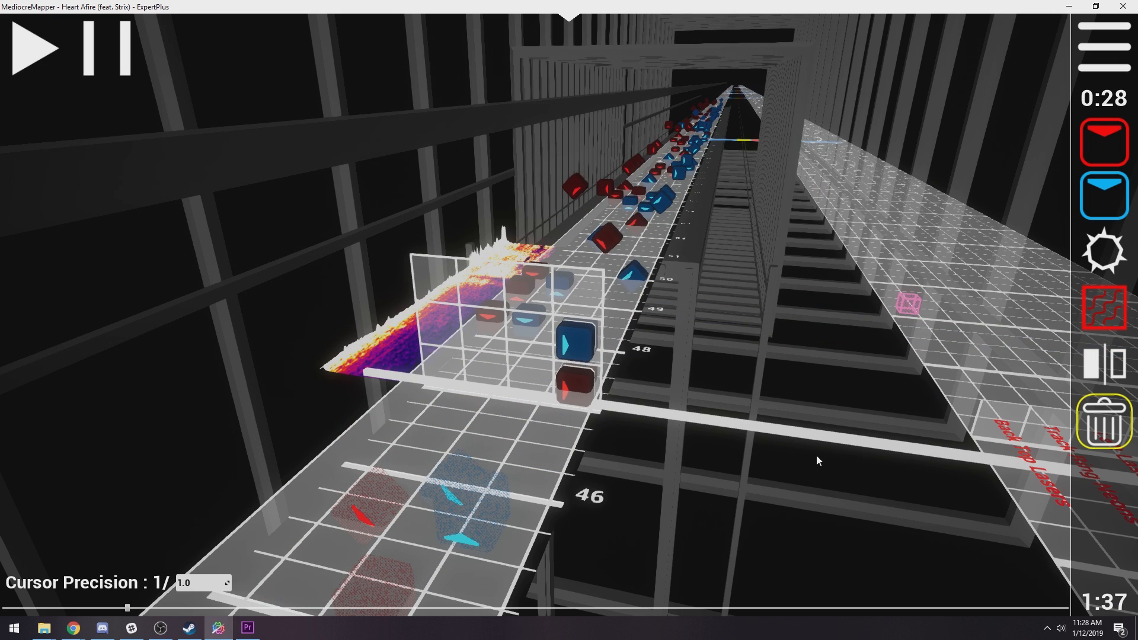
Save the map once more, return to the song infos and save those as well
left_click(1105, 51)
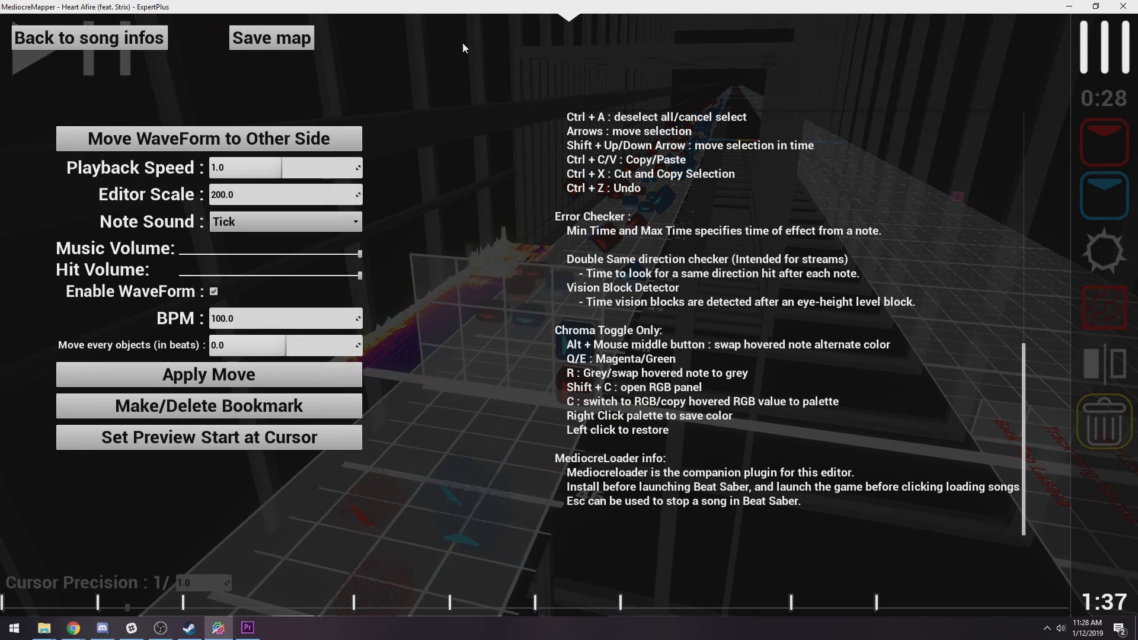
left_click(295, 40)
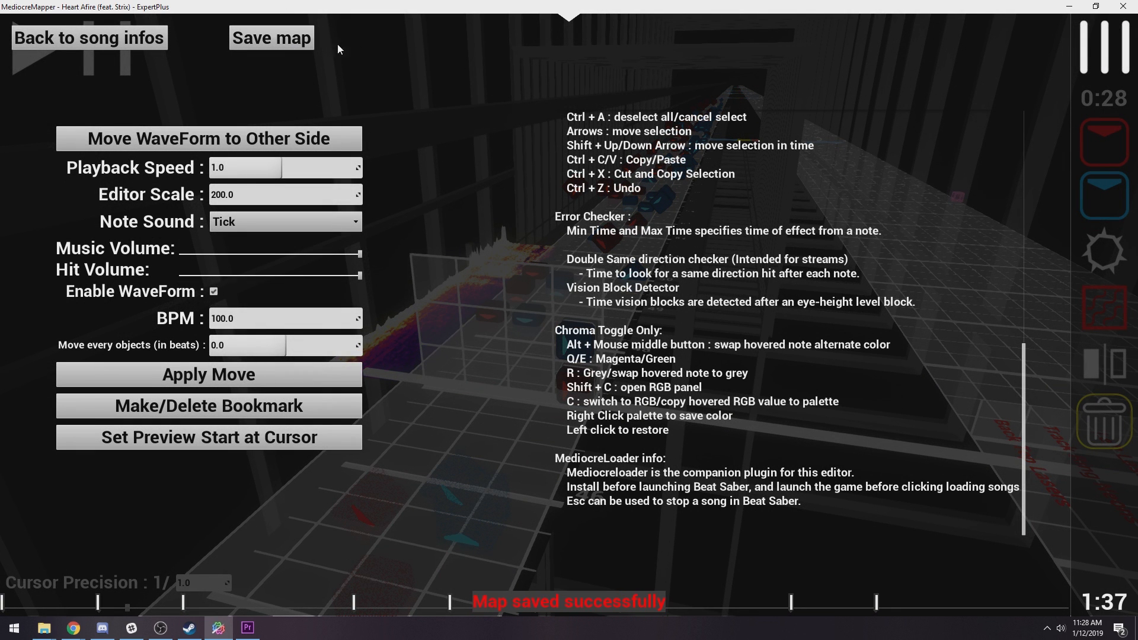
left_click(96, 38)
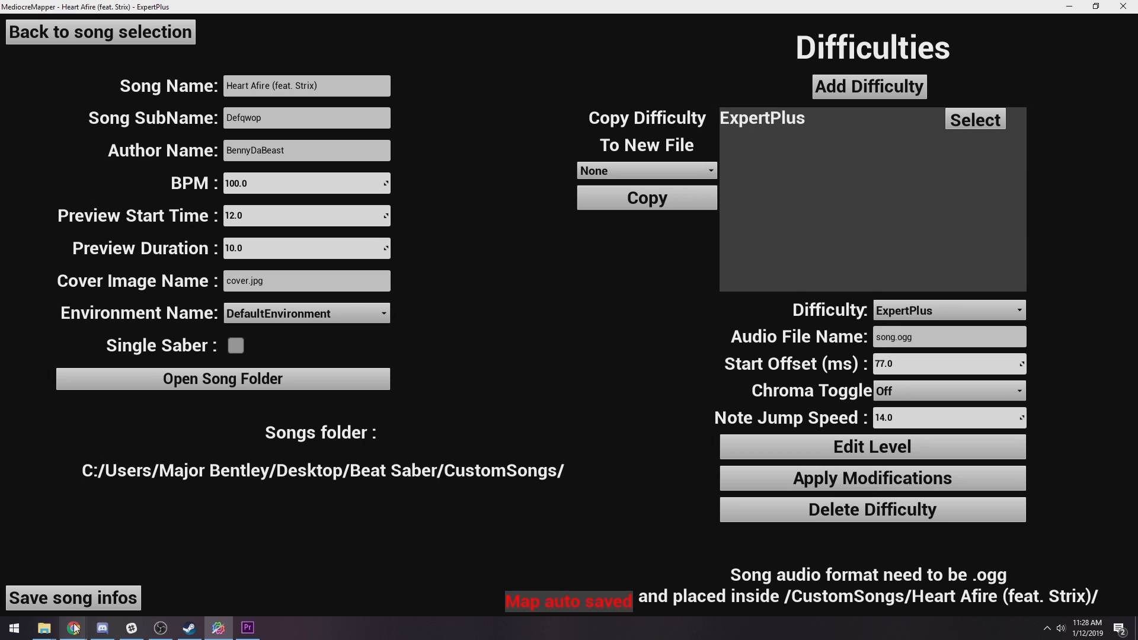
left_click(68, 602)
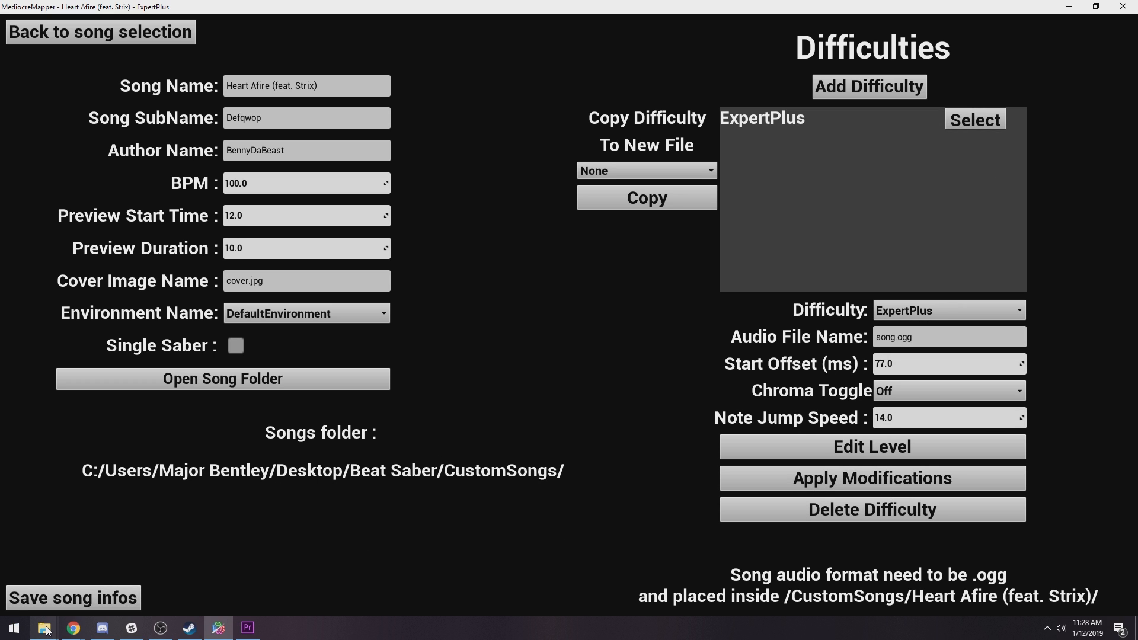
Switch to File Explorer, open Desktop > Beat Saber > CustomSongs > Heart Afire (feat. Strix), and delete its autosaves folder
mouse_move(46, 631)
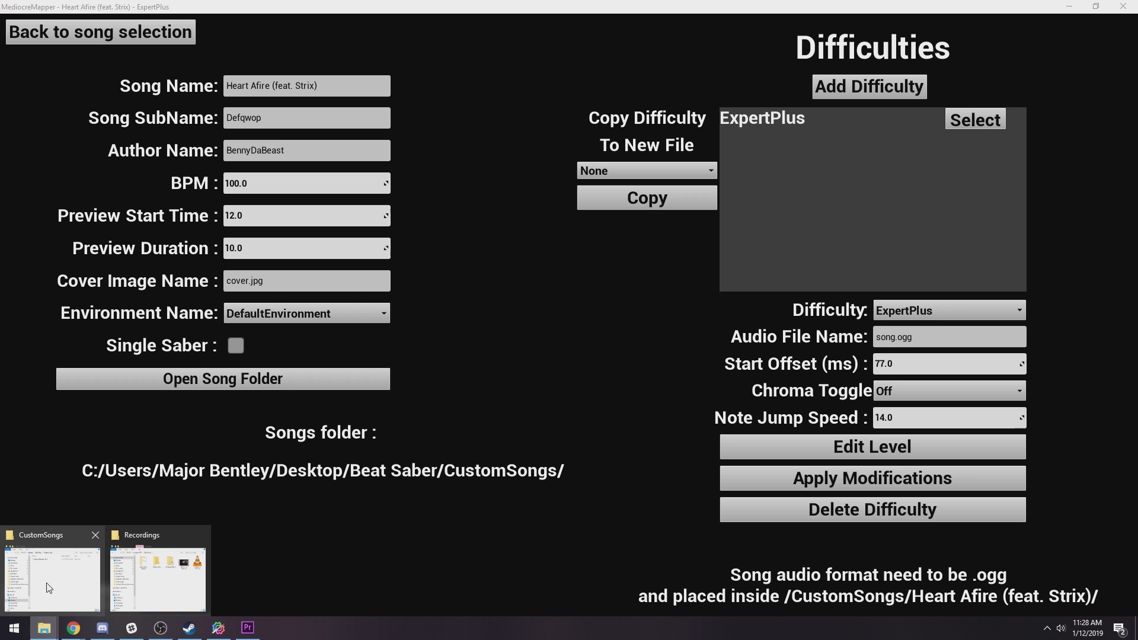
left_click(46, 632)
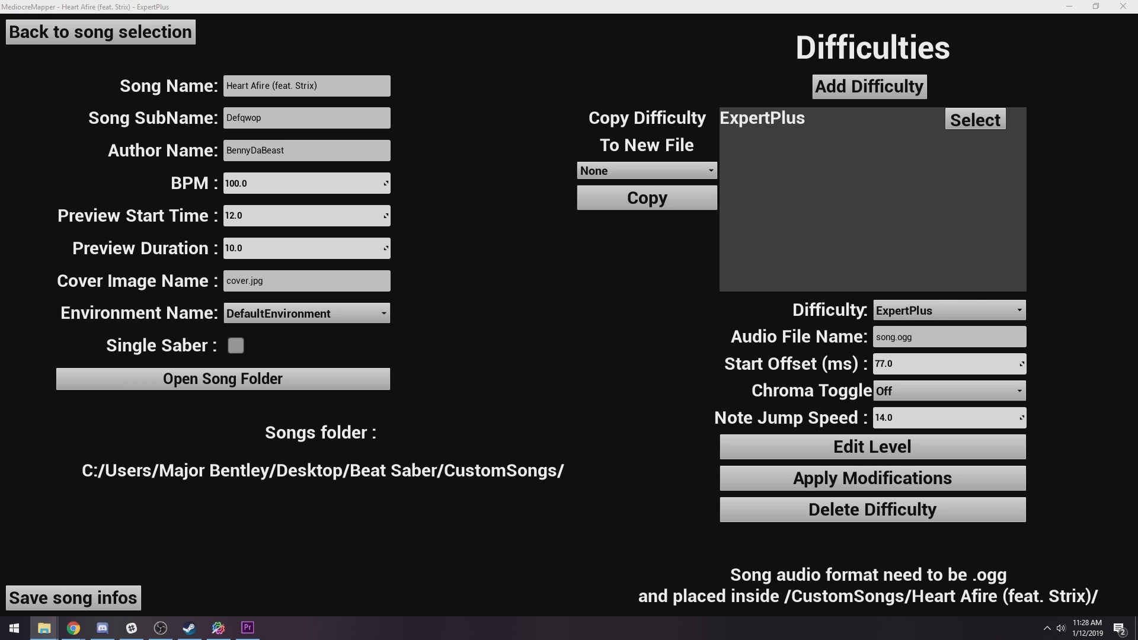
left_click(468, 145)
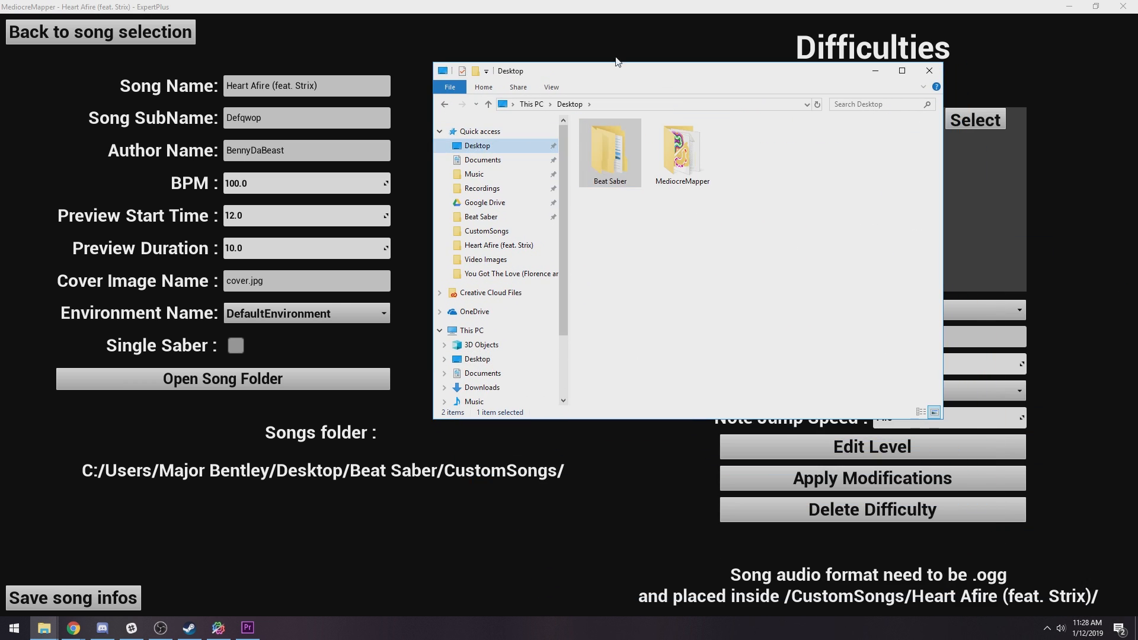
double_click(607, 149)
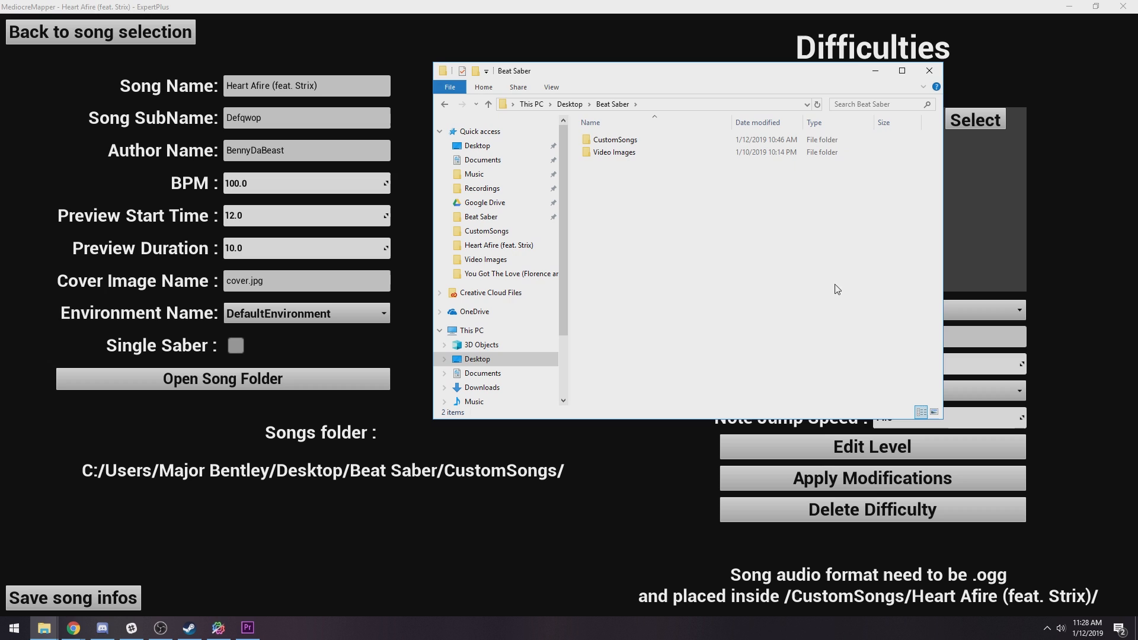
double_click(614, 139)
double_click(626, 143)
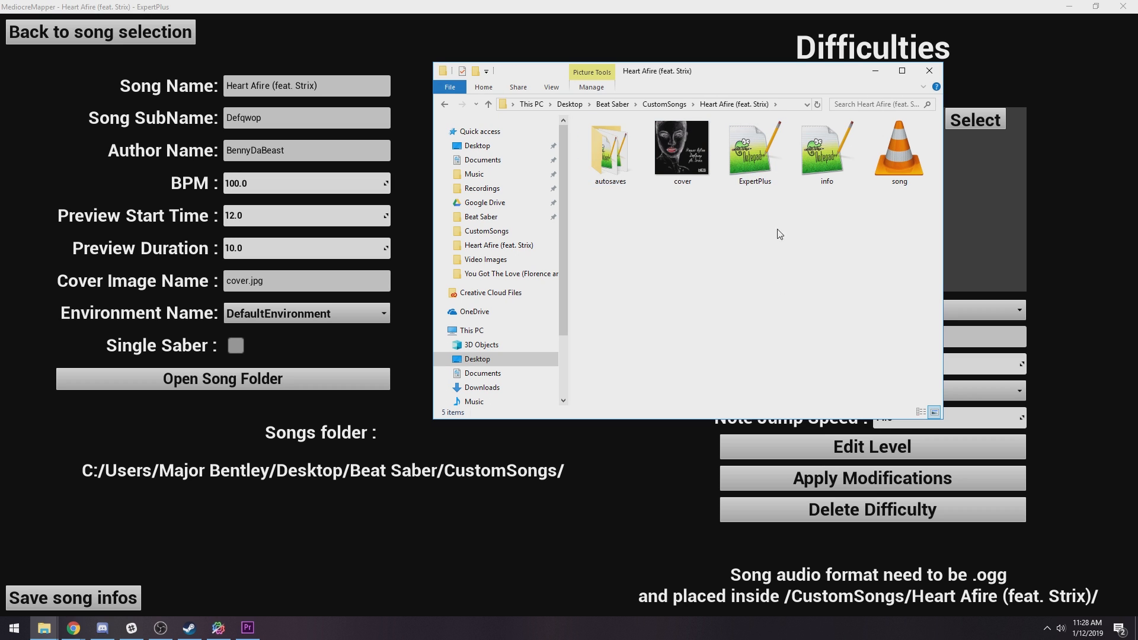
left_click(622, 160)
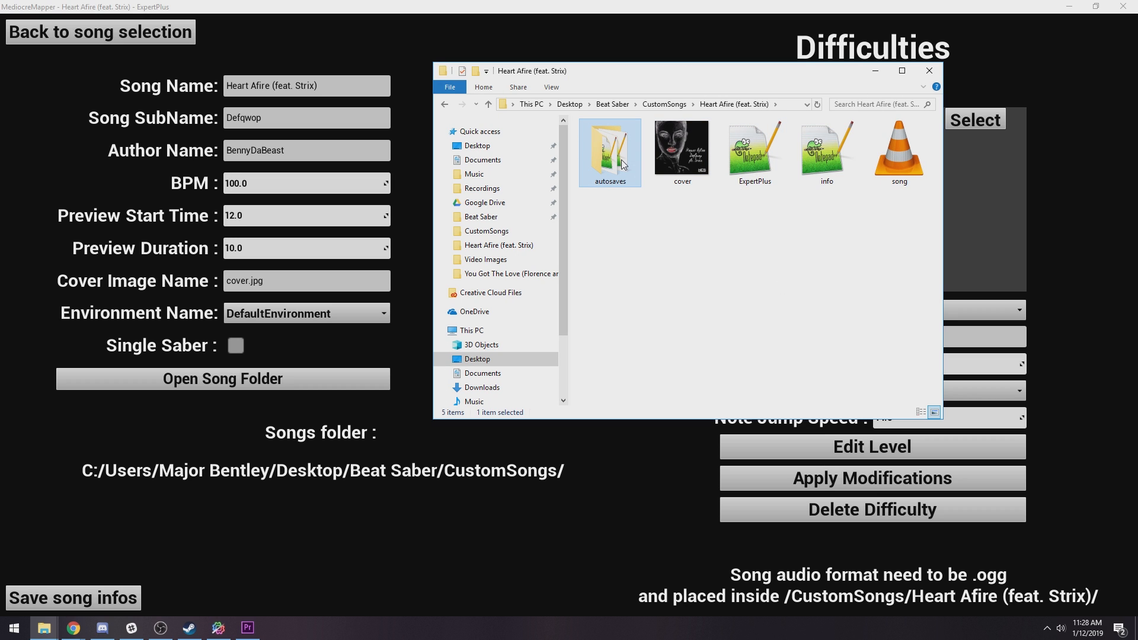
key("Delete")
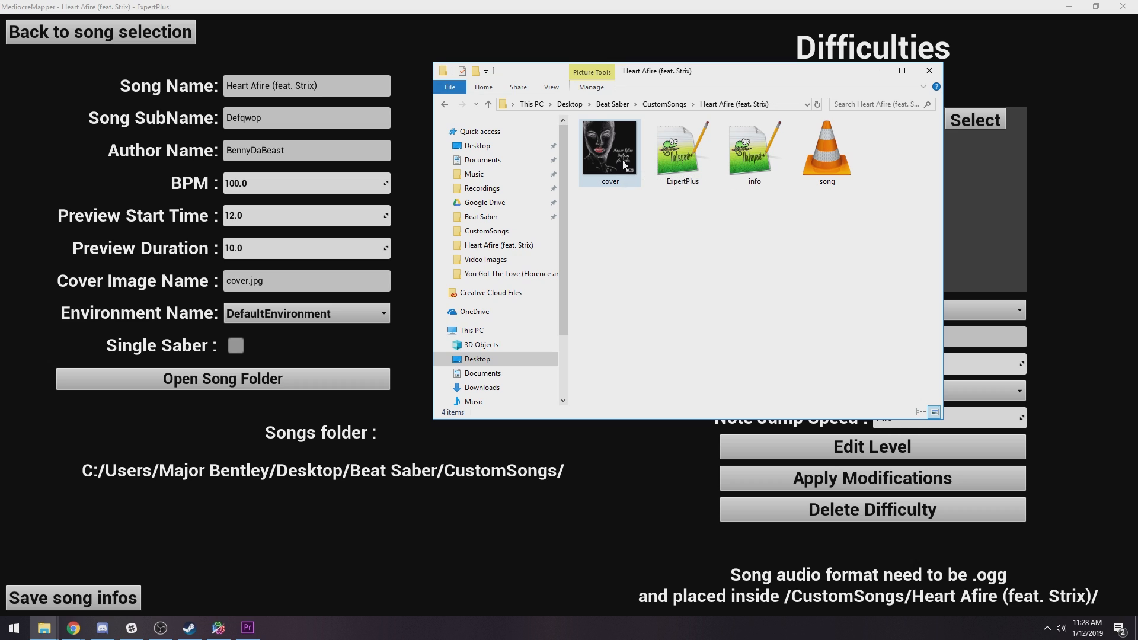
Check the cover, ExpertPlus and info files in the song folder and return to the CustomSongs folder
left_click(677, 155)
left_click(759, 151)
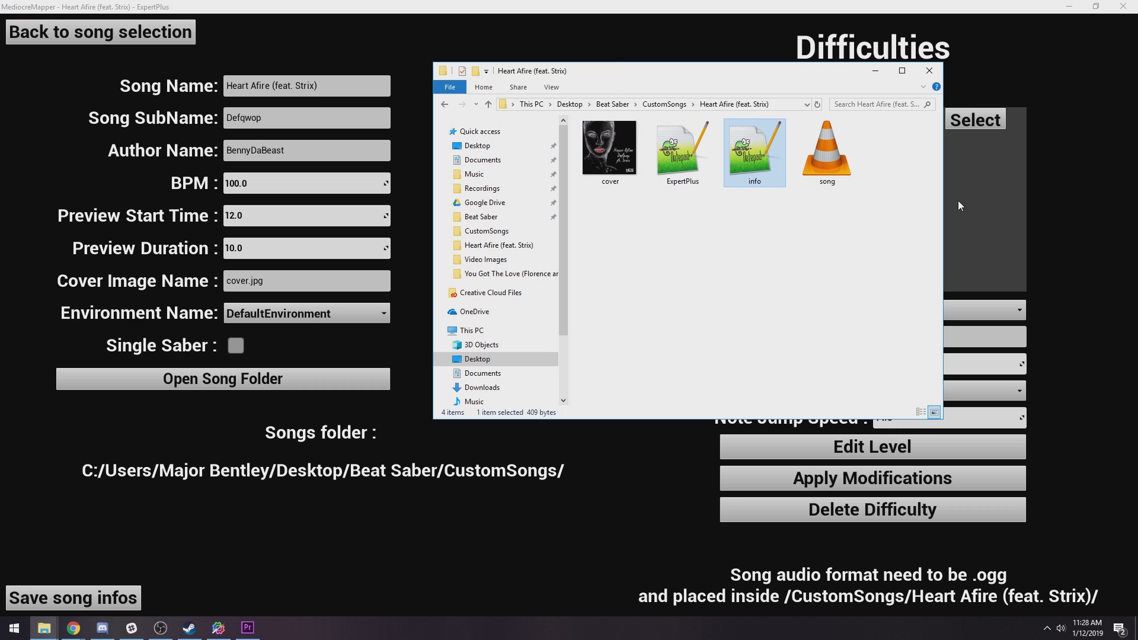
key("Left")
key("Left")
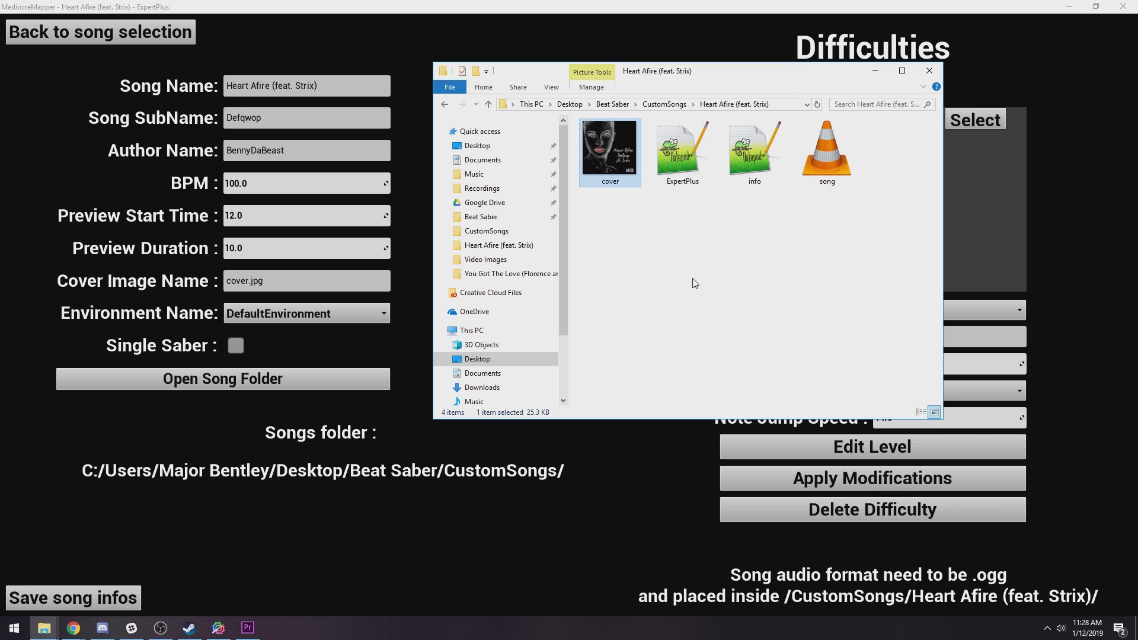
left_click(672, 104)
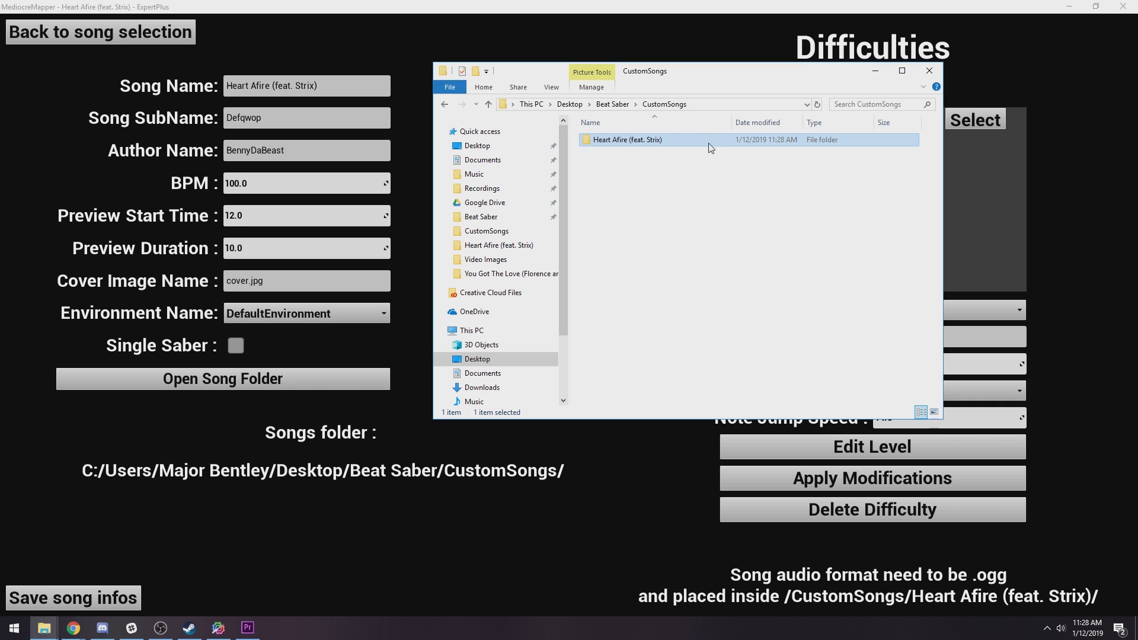
Compress the Heart Afire (feat. Strix) folder with 7-Zip into Heart Afire (feat. Strix).zip in the CustomSongs folder
double_click(620, 141)
right_click(620, 141)
mouse_move(788, 268)
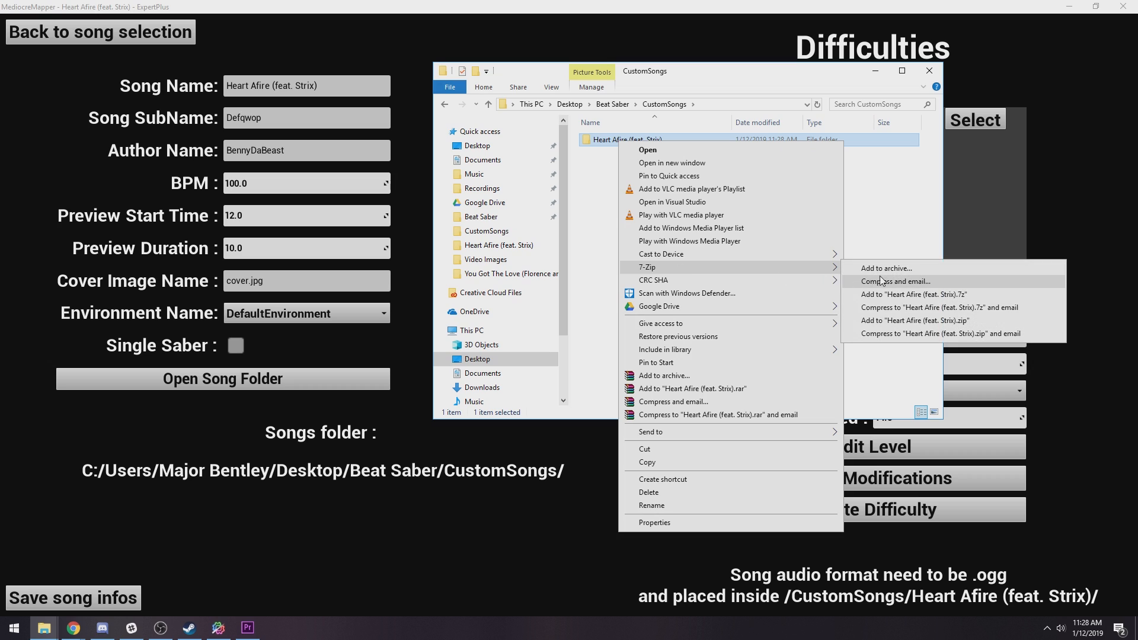
left_click(963, 322)
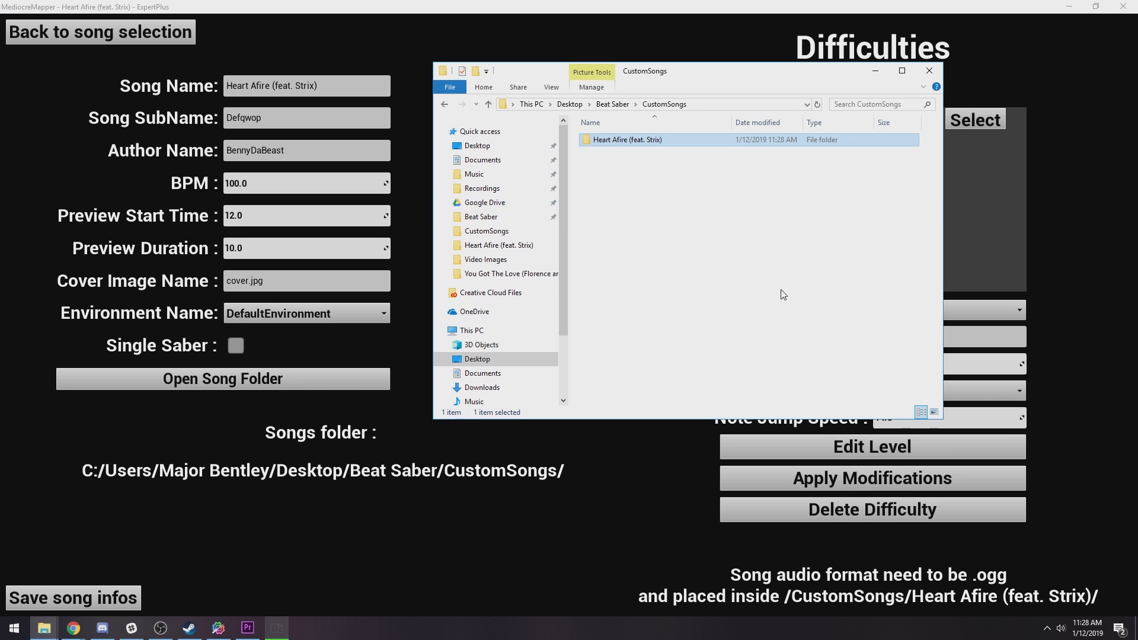
left_click(611, 152)
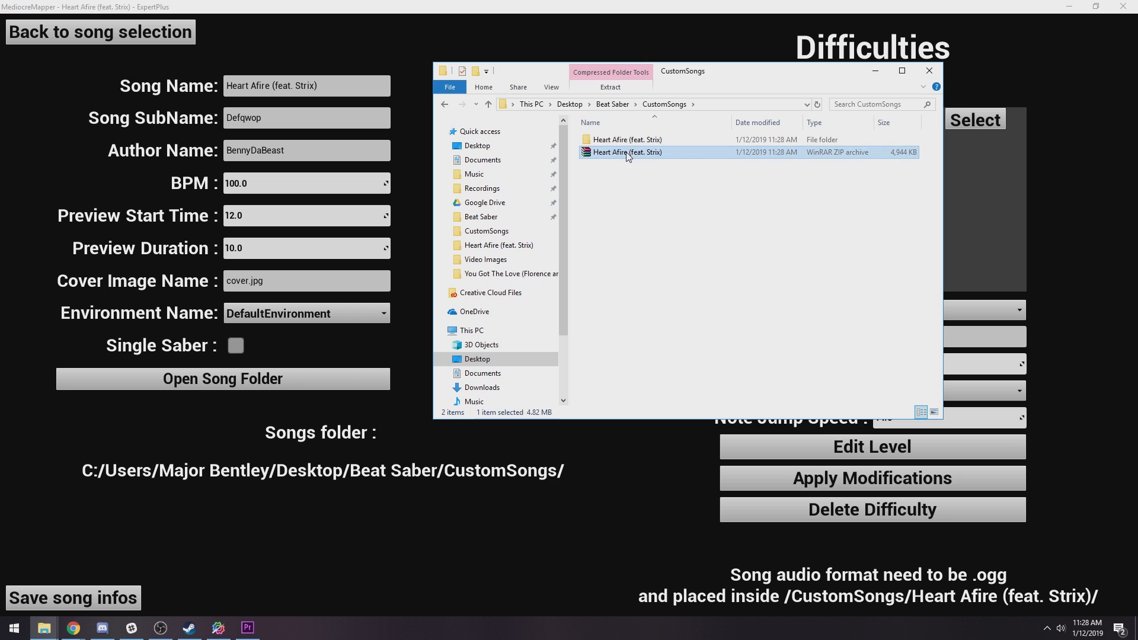
left_click(733, 229)
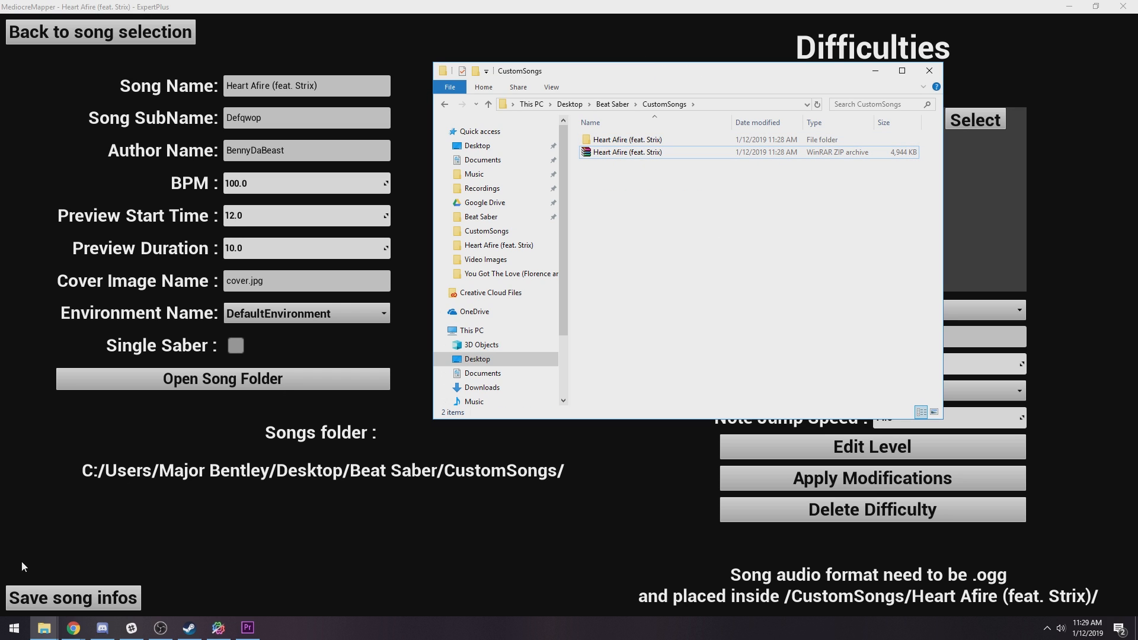
Switch to a new Google Chrome window, maximize it, go to beatsaver.com and open the song upload page
right_click(74, 630)
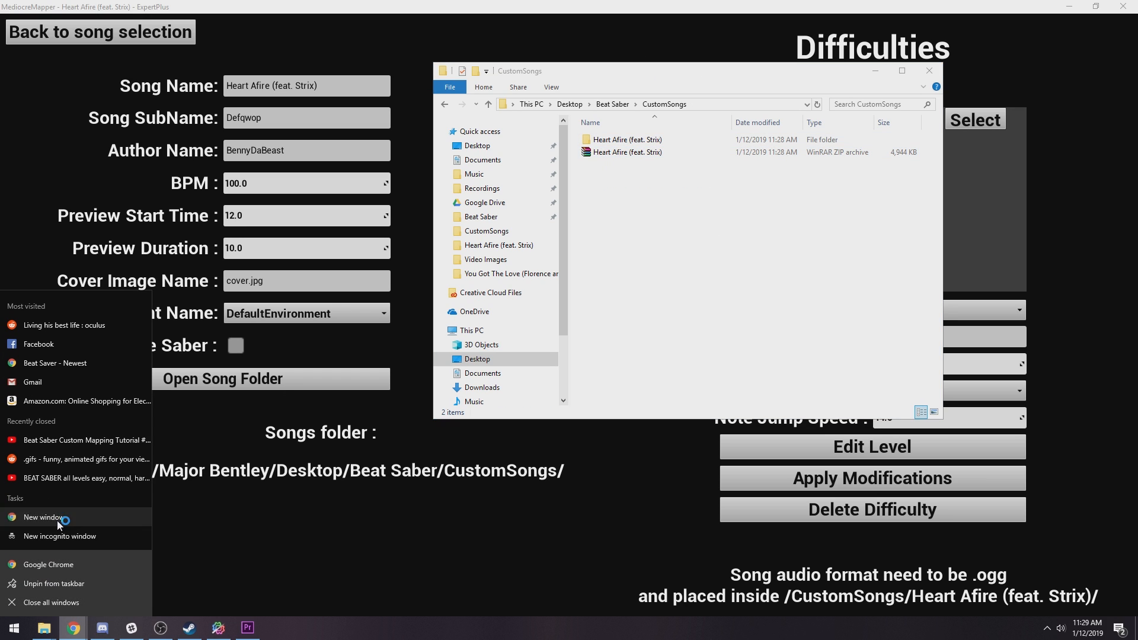
left_click(57, 518)
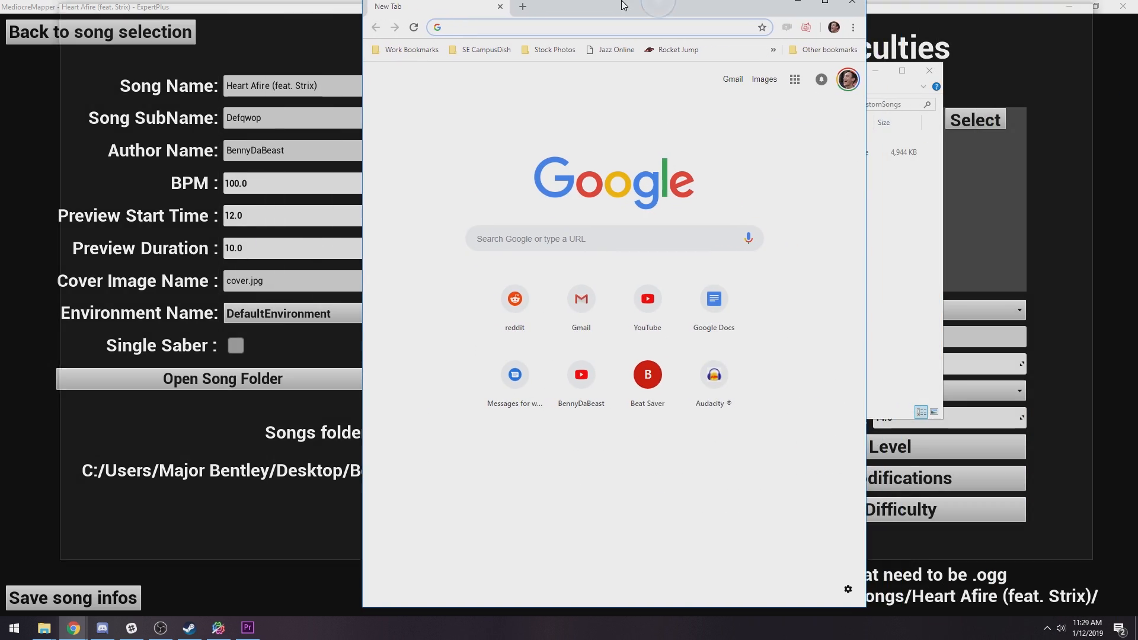
double_click(628, 13)
type("beat")
key("Return")
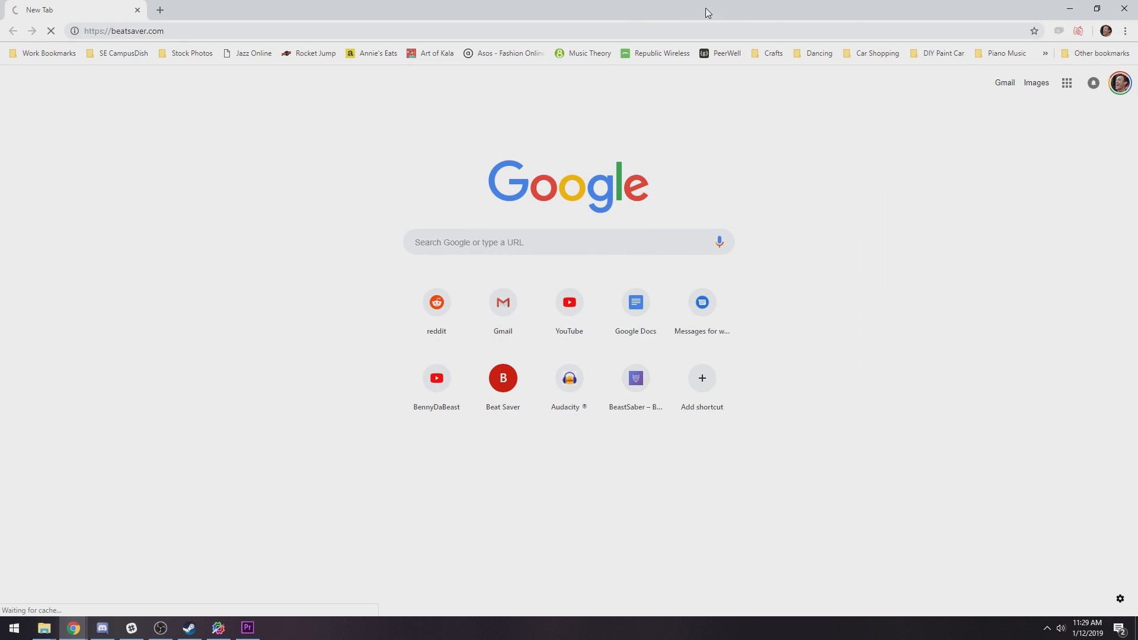
left_click(916, 58)
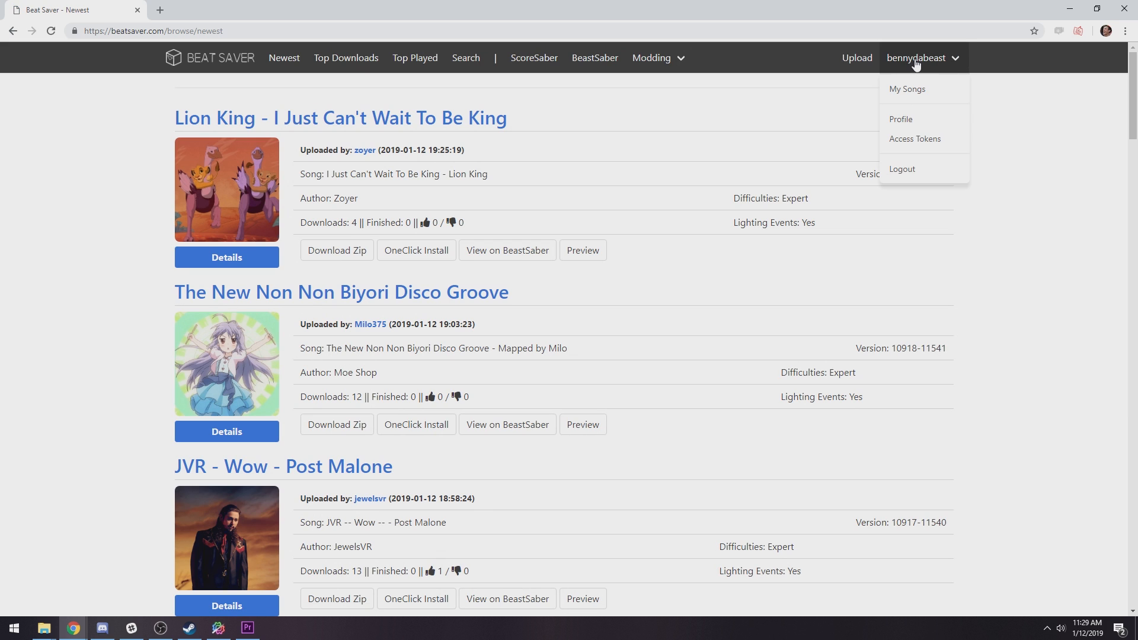
left_click(858, 61)
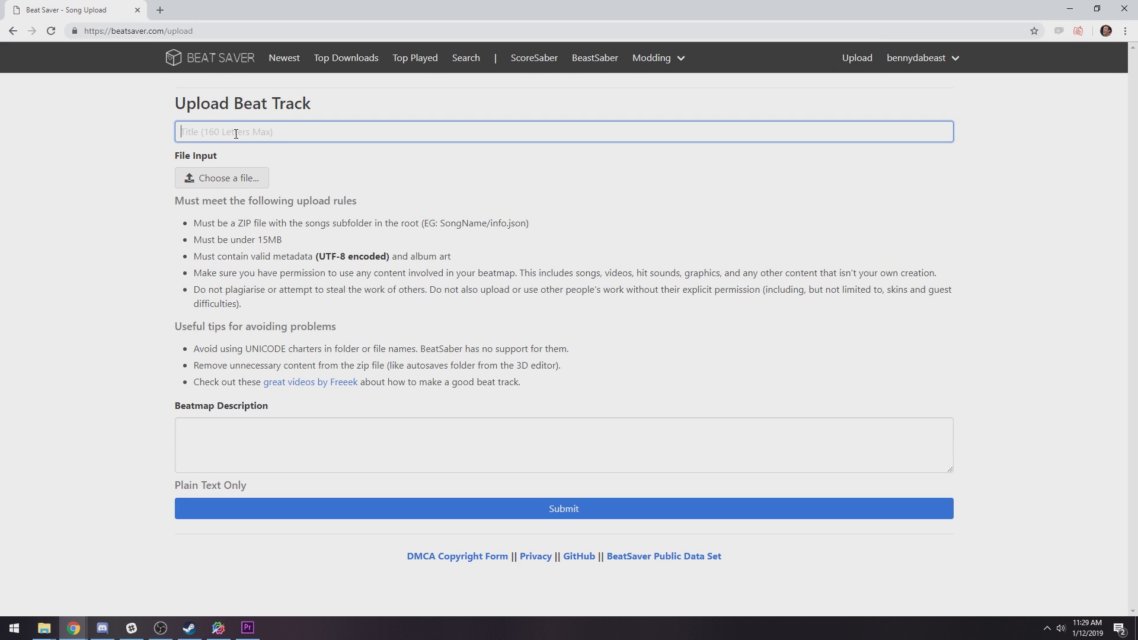
Title the beat track "Heart Afire (feat. Strix)" and attach the Heart Afire (feat. Strix) ZIP archive from CustomSongs
type("Heart Afire (feat. Strix)")
left_click(225, 180)
left_click(217, 97)
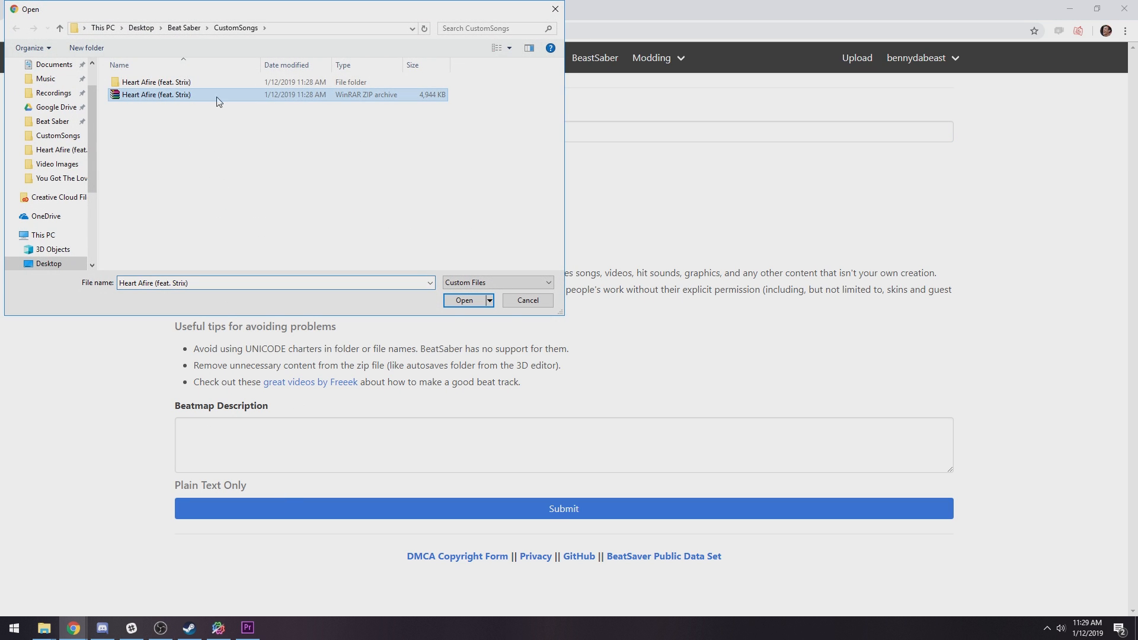
left_click(462, 301)
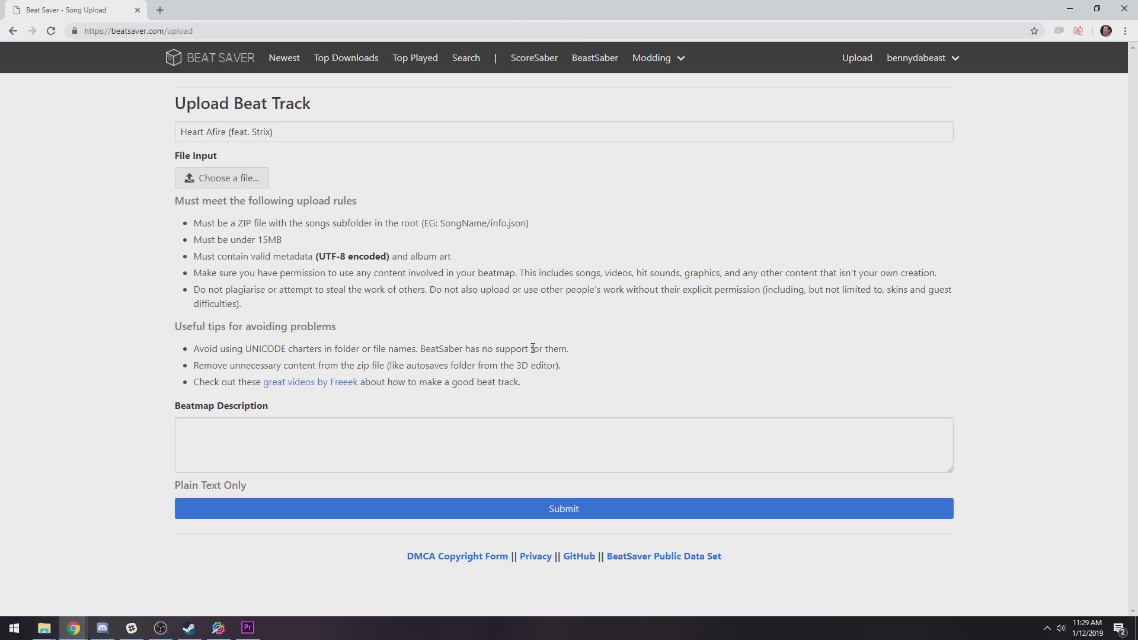
Go to the beatmap description and submit the track upload
left_click(293, 427)
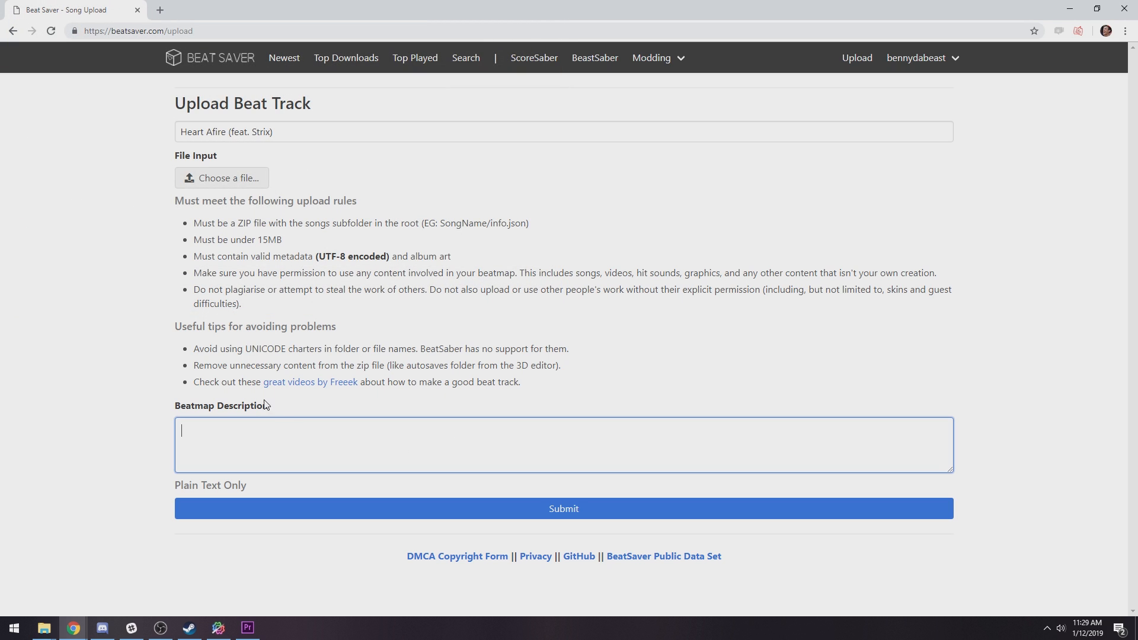
left_click_drag(267, 406, 167, 410)
left_click(265, 433)
left_click(563, 513)
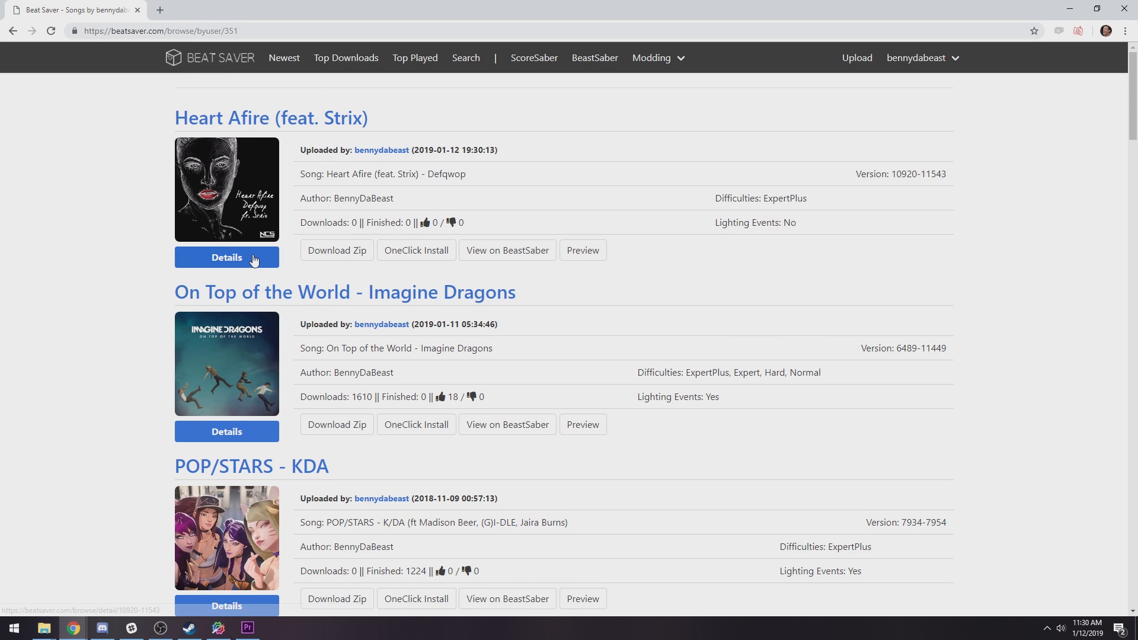
Open the details of the uploaded Heart Afire (feat. Strix) track and delete it from Beat Saver, confirming the deletion
left_click(236, 259)
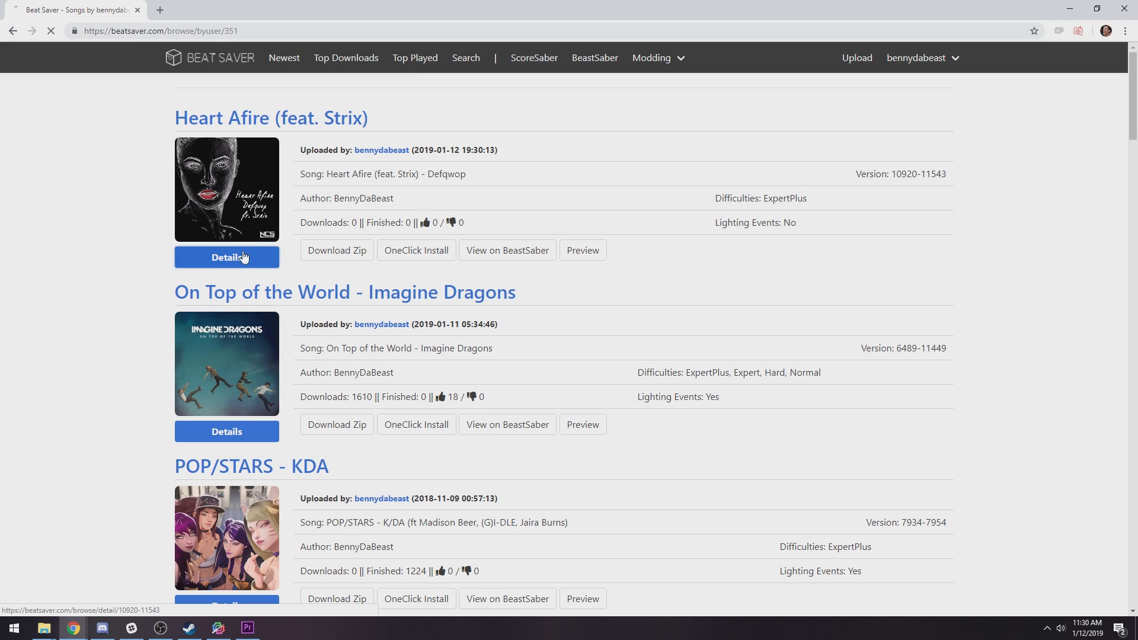
left_click(782, 261)
left_click(461, 189)
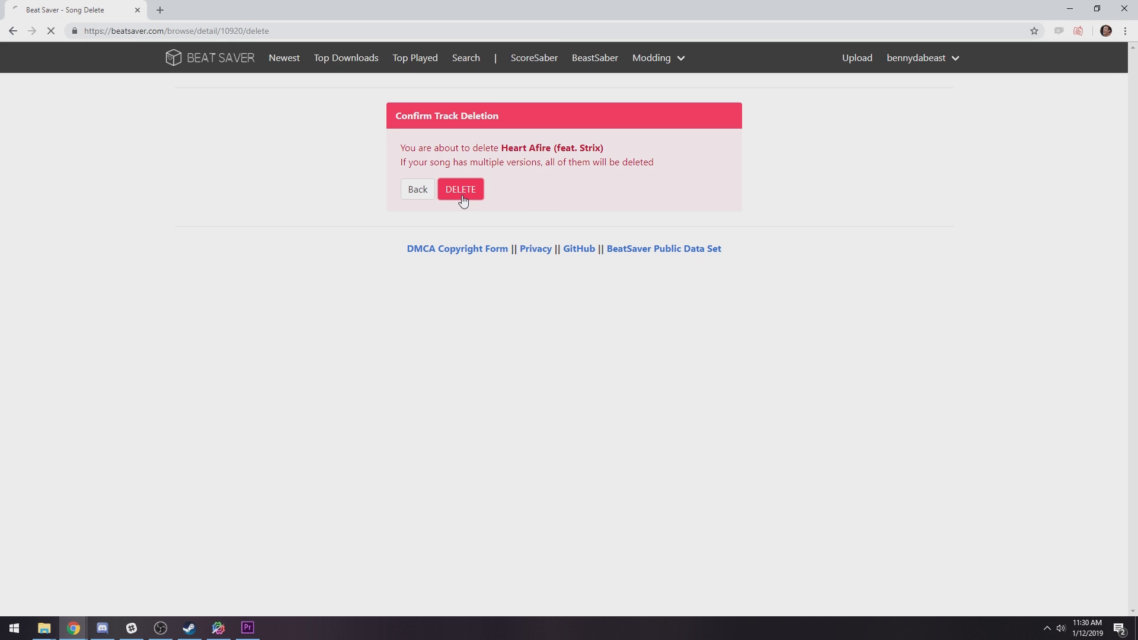